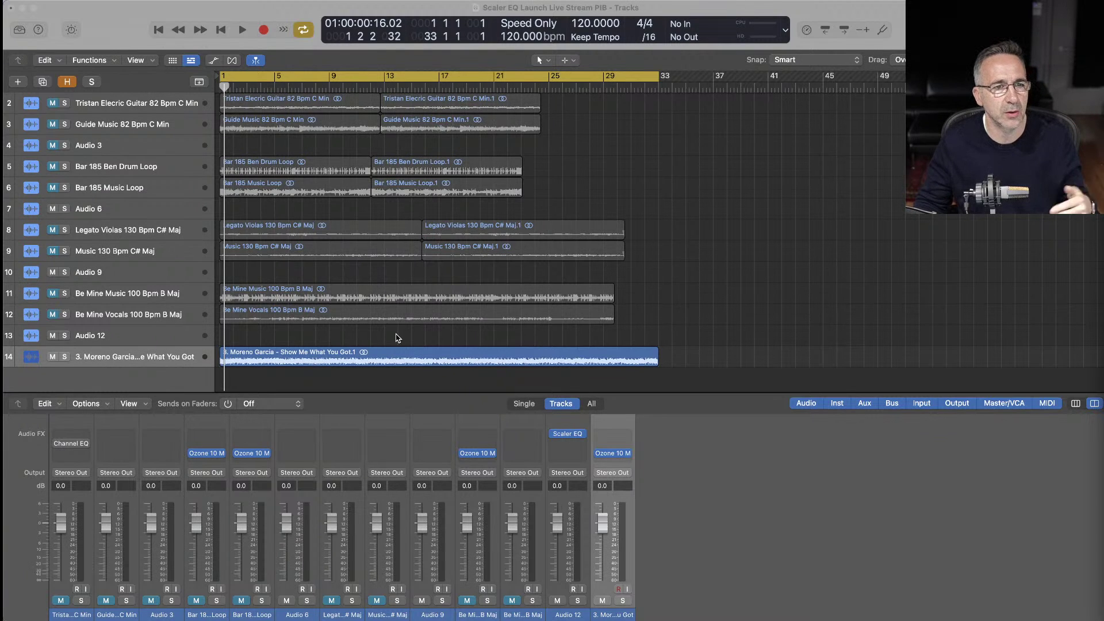
# Open the Scaler EQ on the Audio 12 channel and set band 4's shape to Peak
pyautogui.click(563, 434)
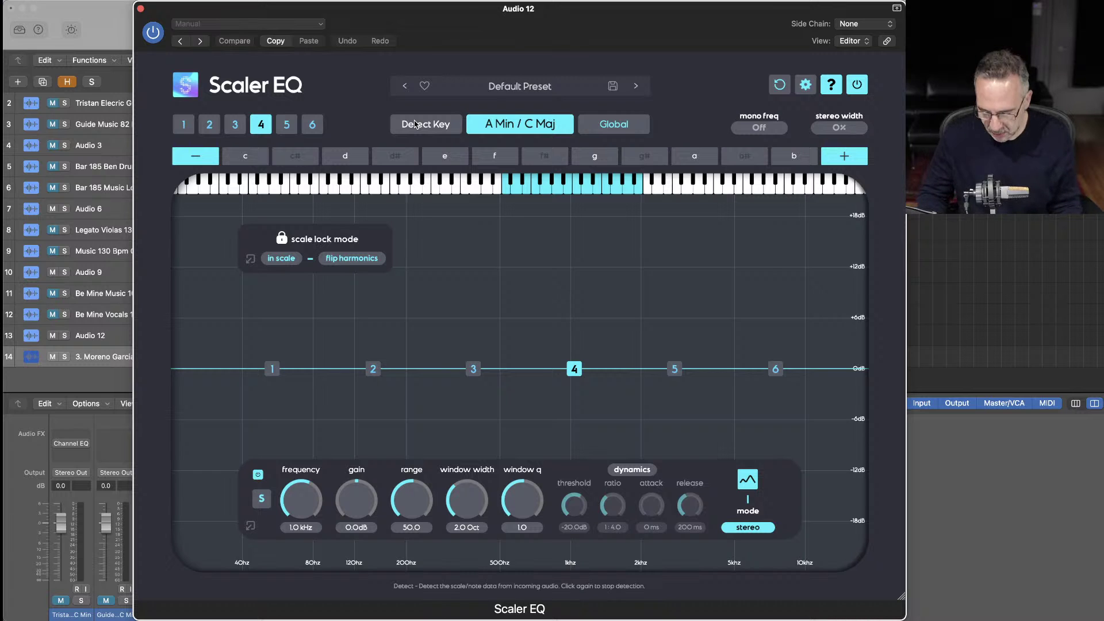
pyautogui.press('super+Tab')
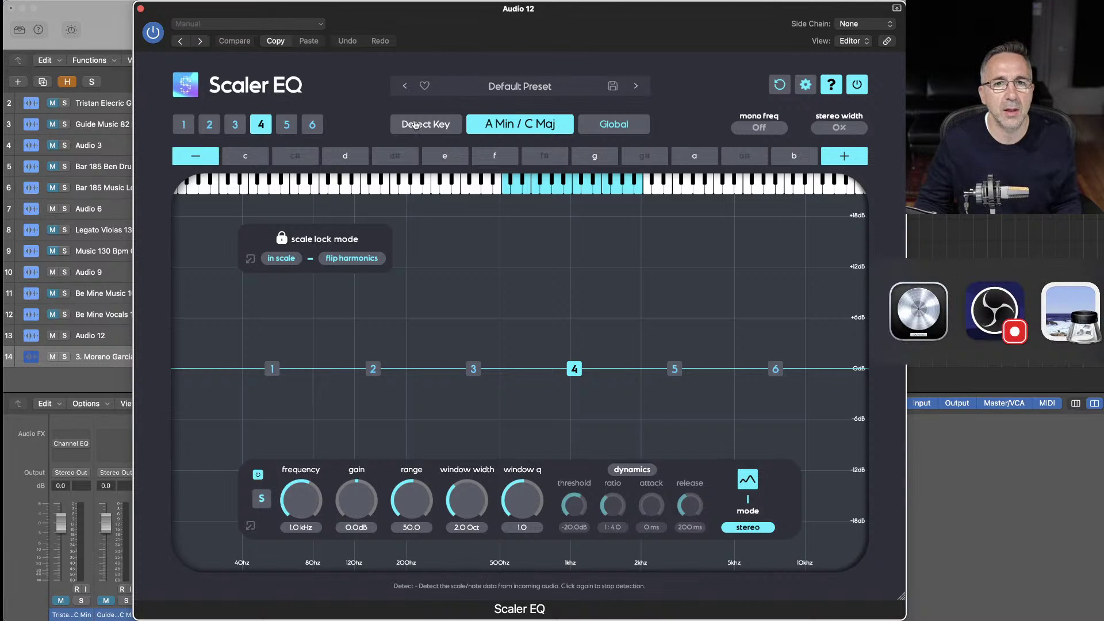
pyautogui.press('super+shift+Tab')
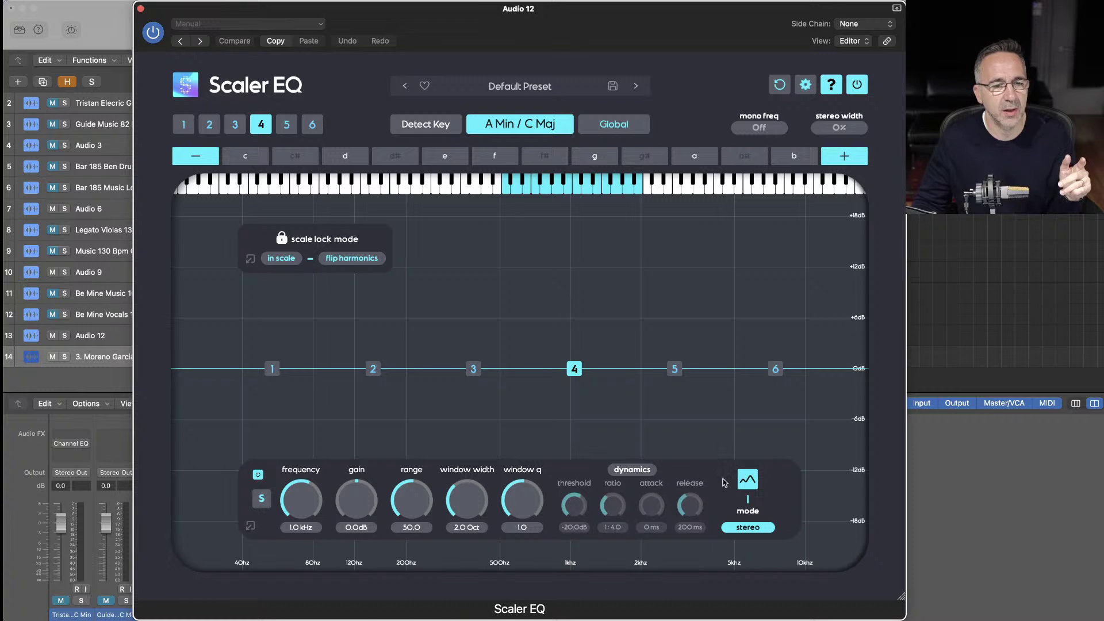
pyautogui.click(744, 480)
pyautogui.click(735, 432)
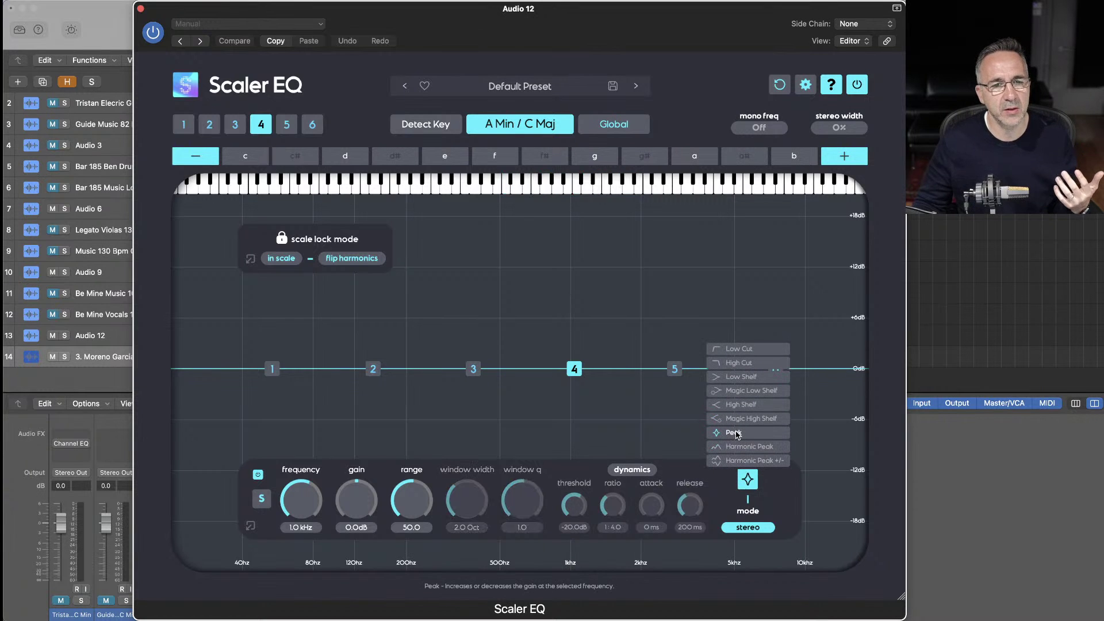
# Boost band 4 as a narrow peak with range 100, ending at about 1.2 kHz and +9.8 dB
pyautogui.click(575, 361)
pyautogui.moveTo(575, 361); pyautogui.dragTo(563, 246)
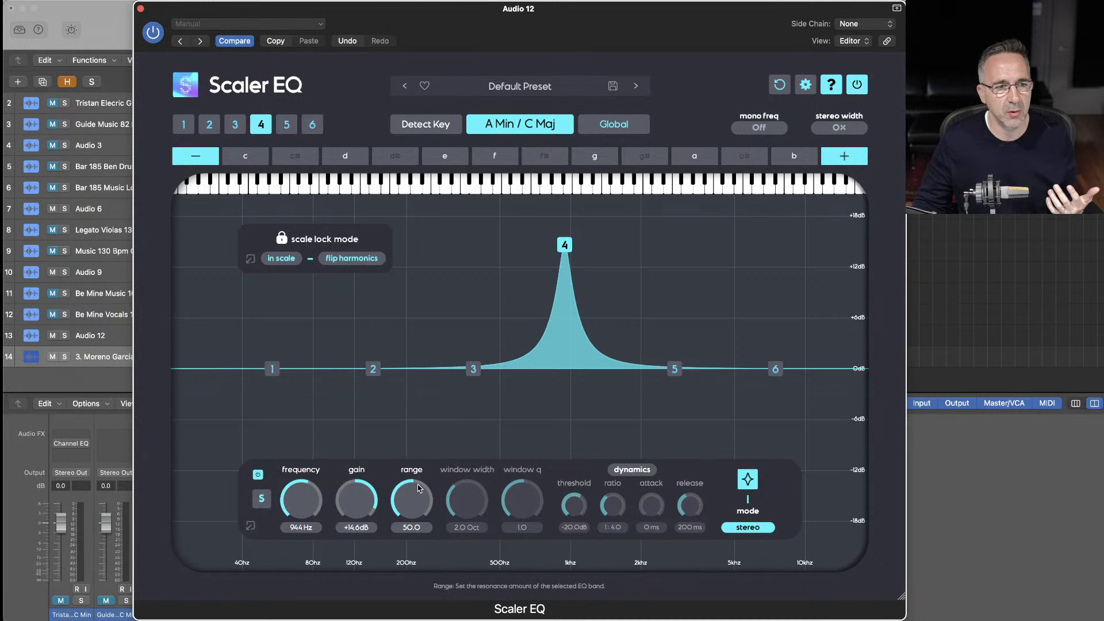
pyautogui.moveTo(427, 504); pyautogui.dragTo(425, 419)
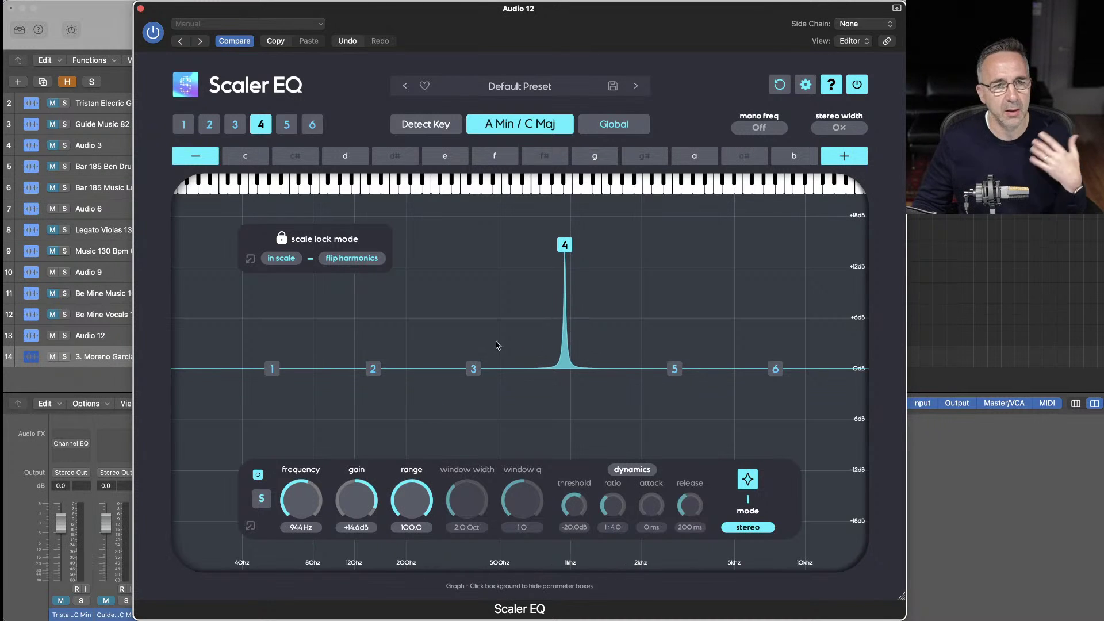
pyautogui.moveTo(563, 253)
pyautogui.mouseDown()
pyautogui.moveTo(536, 254)
pyautogui.moveTo(577, 253)
pyautogui.moveTo(571, 488)
pyautogui.moveTo(583, 248)
pyautogui.mouseUp()
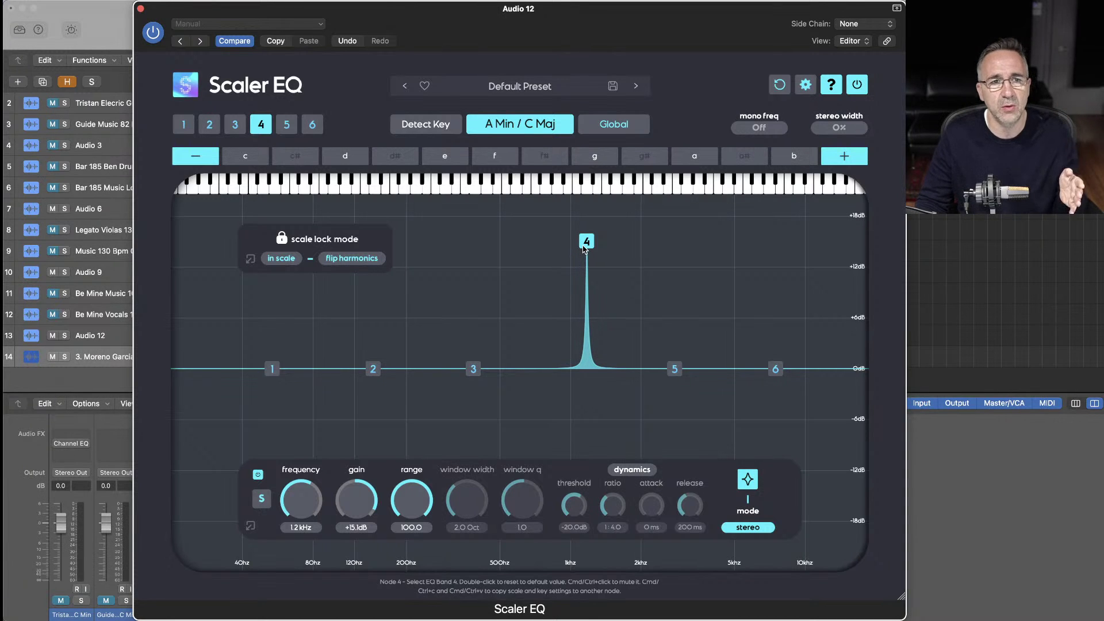
pyautogui.moveTo(583, 248); pyautogui.dragTo(589, 294)
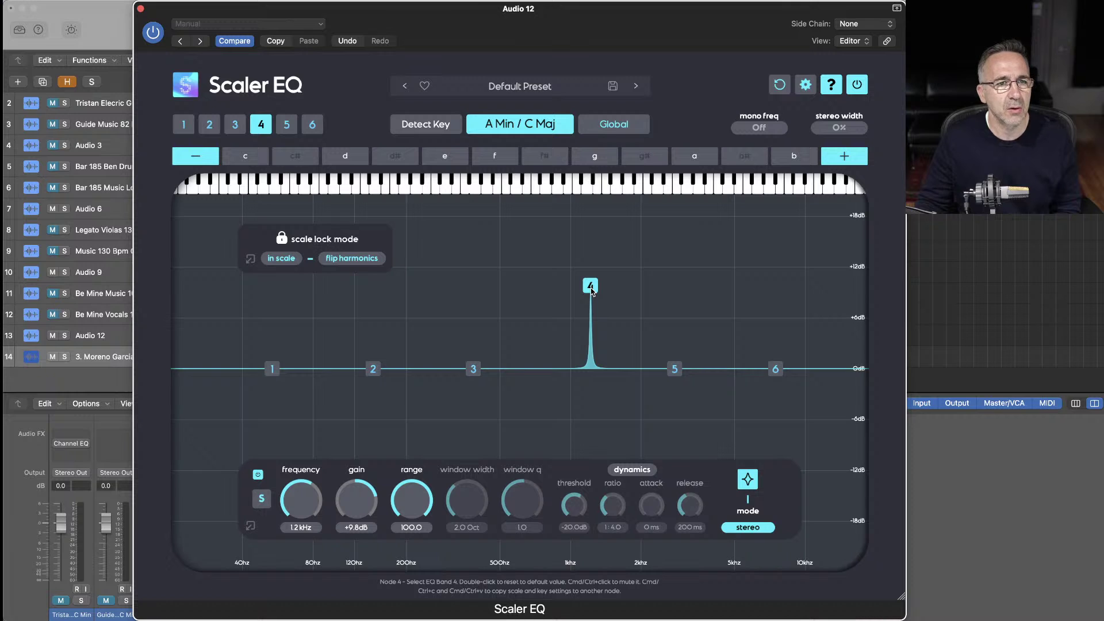
# Try Harmonic Peak +/- on band 4, return it to Harmonic Peak, and reset the band to 1.0 kHz and 0 dB
pyautogui.click(747, 479)
pyautogui.click(737, 445)
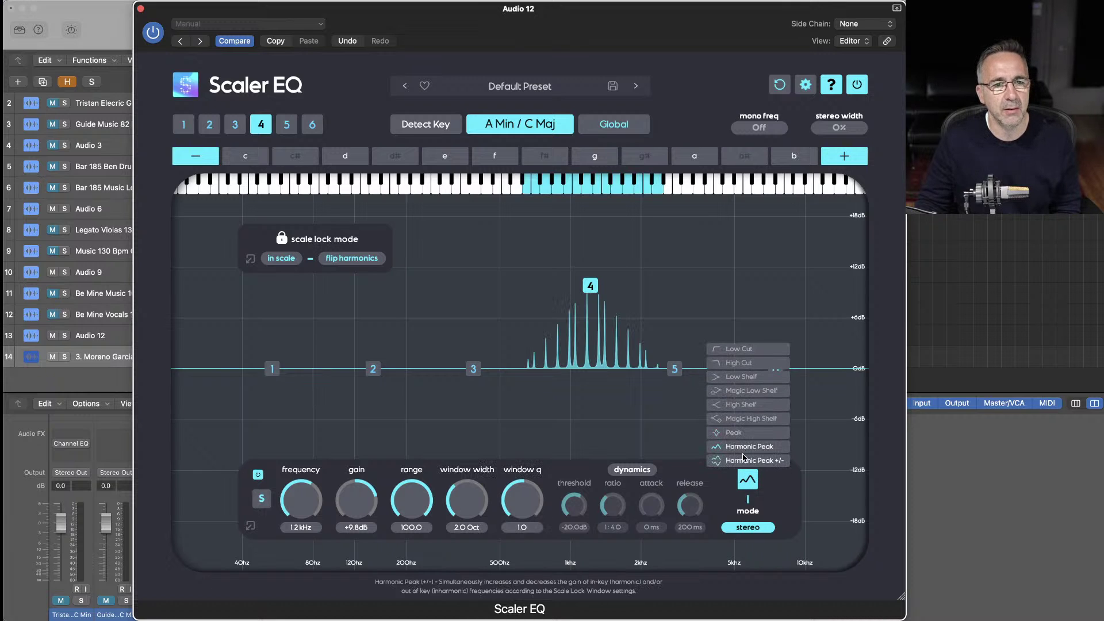
pyautogui.click(744, 461)
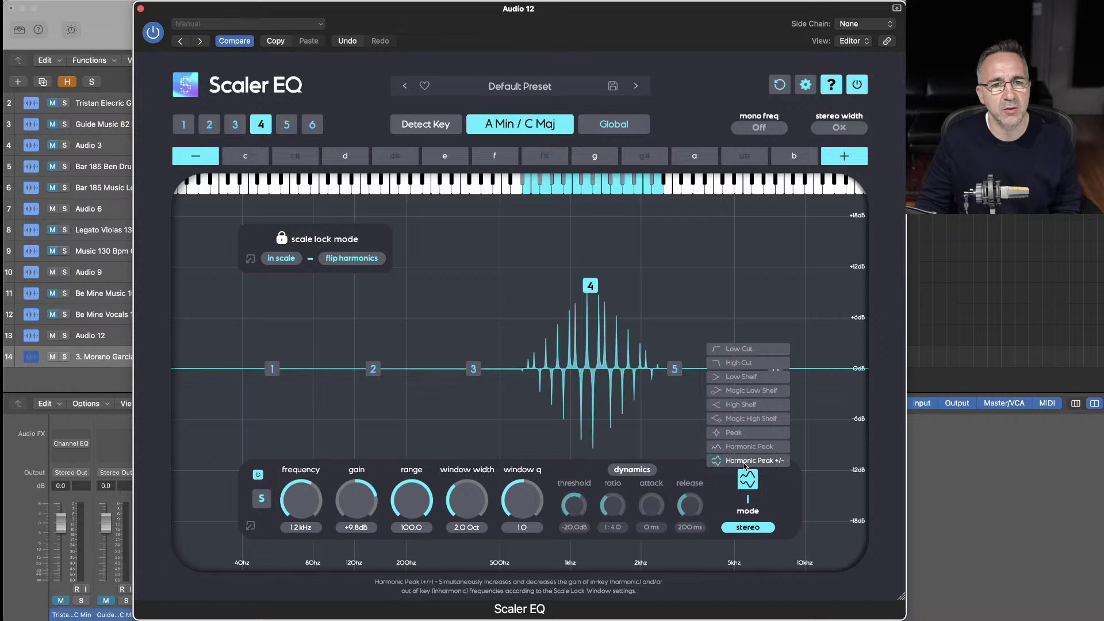
pyautogui.click(745, 446)
pyautogui.moveTo(591, 291); pyautogui.dragTo(574, 369)
pyautogui.click(663, 298)
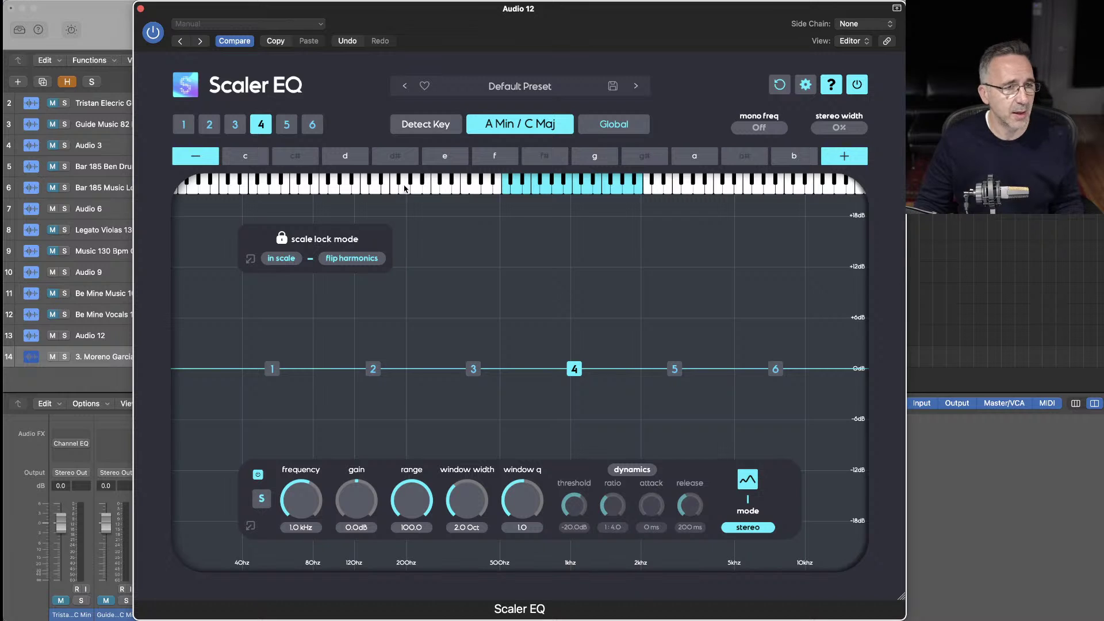
# Try key detection in Audio 12's Scaler EQ, making a second attempt with playback returned to the song's start
pyautogui.click(417, 130)
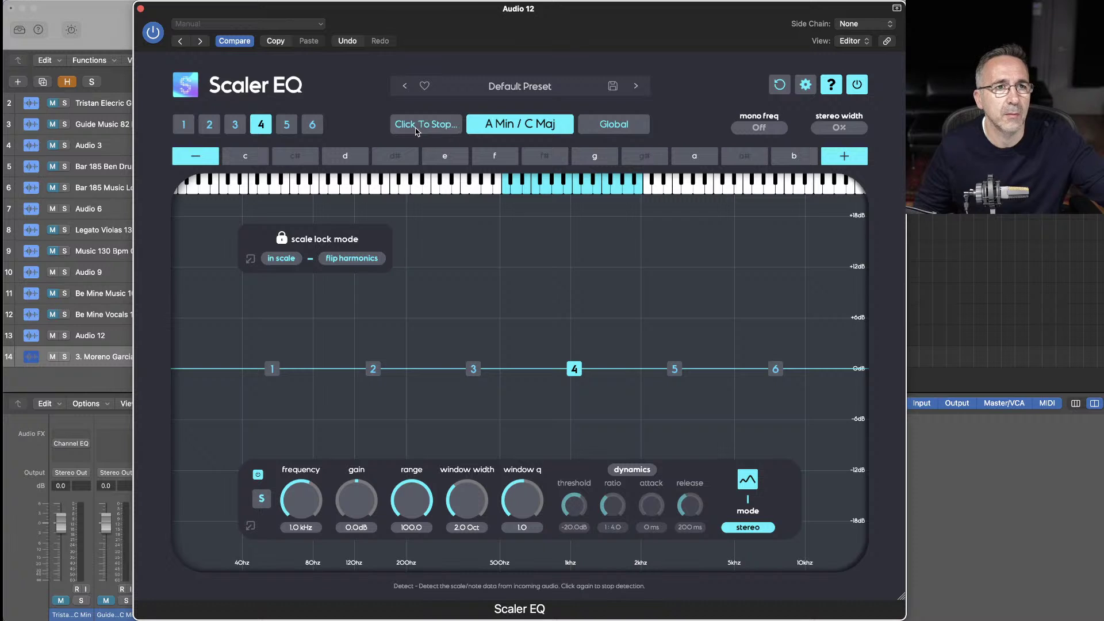
pyautogui.click(416, 131)
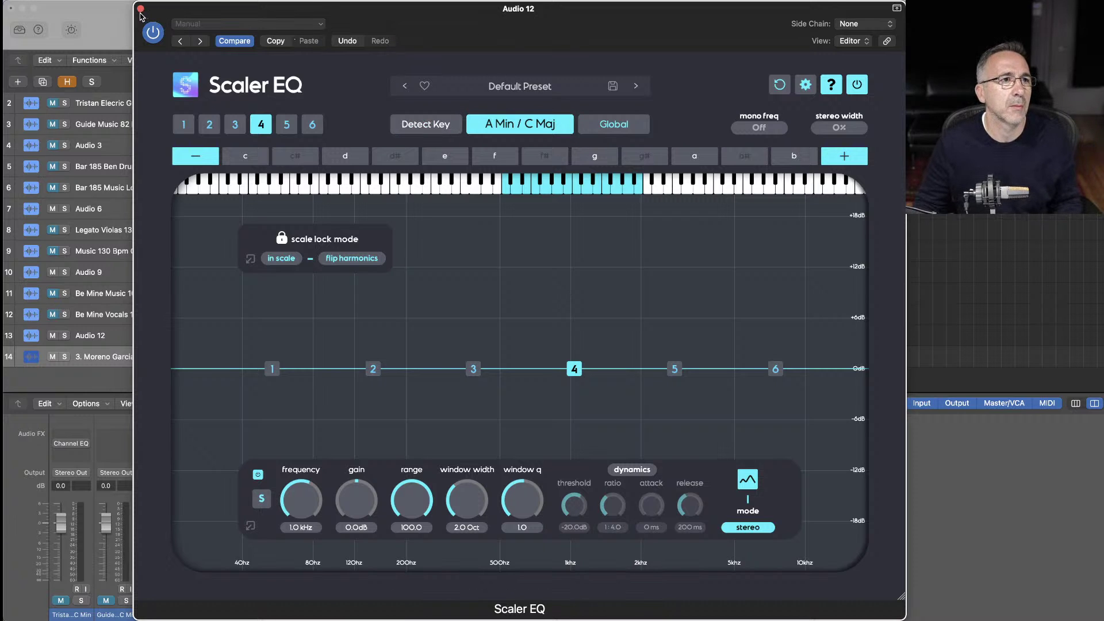
pyautogui.moveTo(313, 10); pyautogui.dragTo(383, 60)
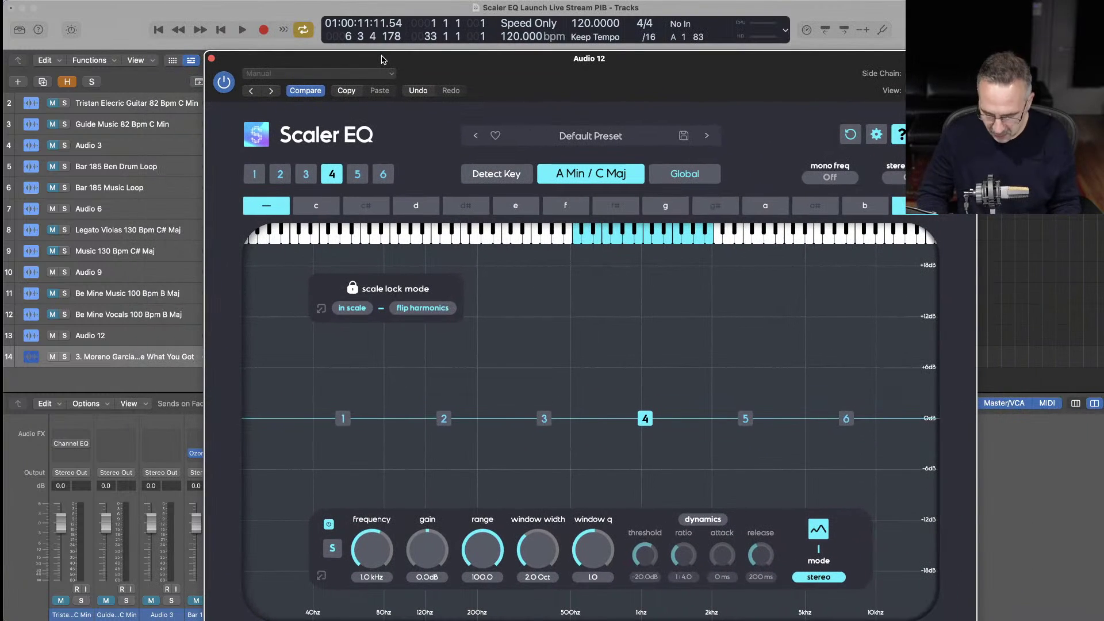
pyautogui.press('Return')
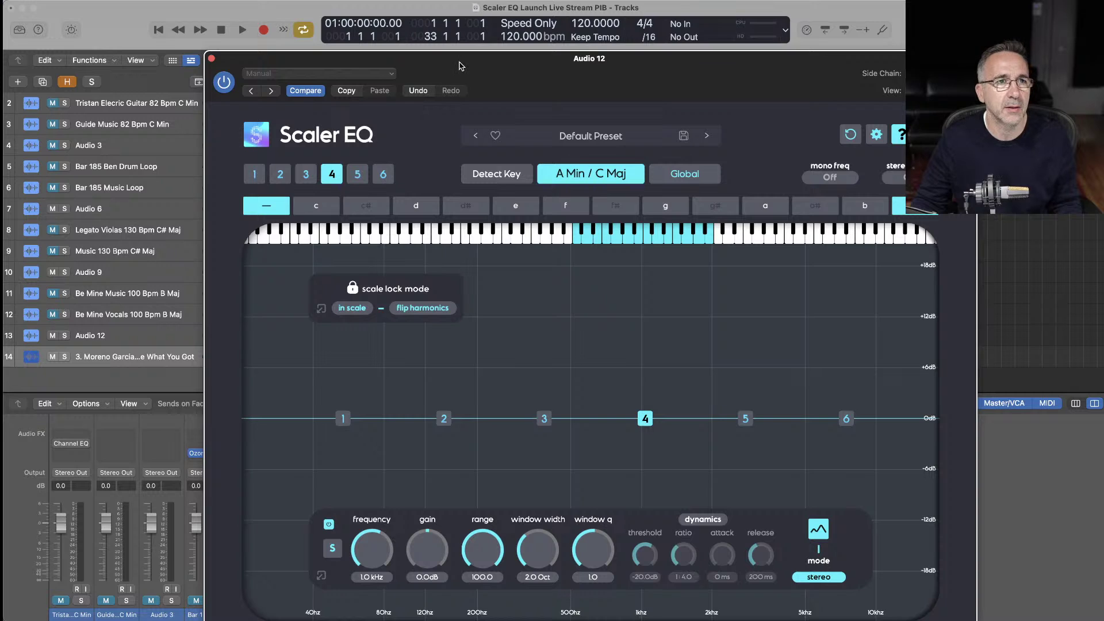
pyautogui.moveTo(437, 87); pyautogui.dragTo(423, 43)
pyautogui.click(484, 128)
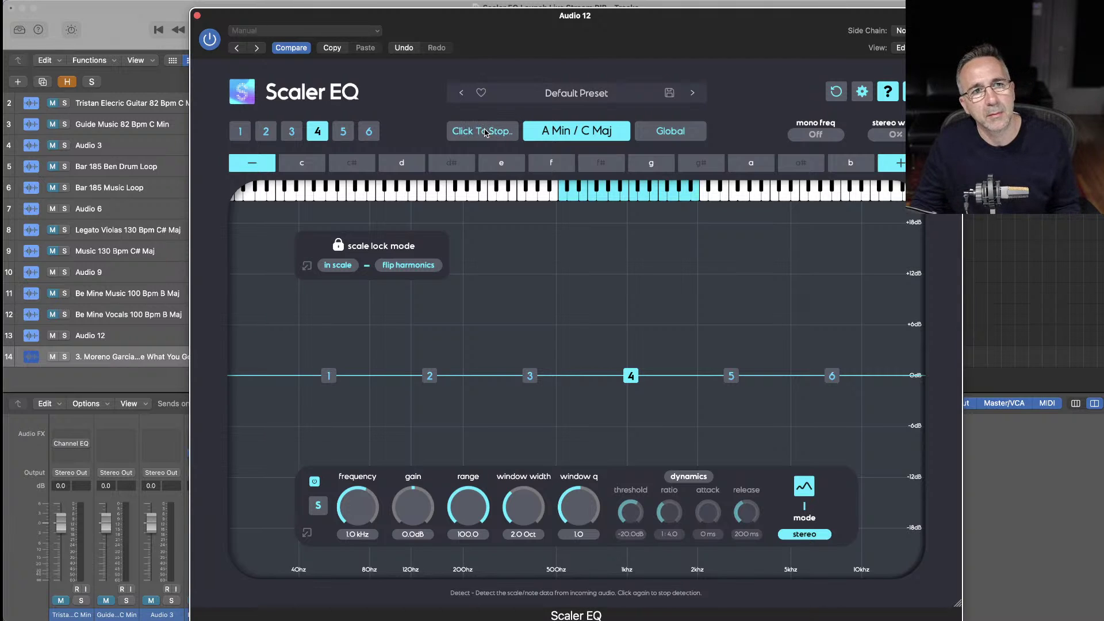
pyautogui.click(484, 132)
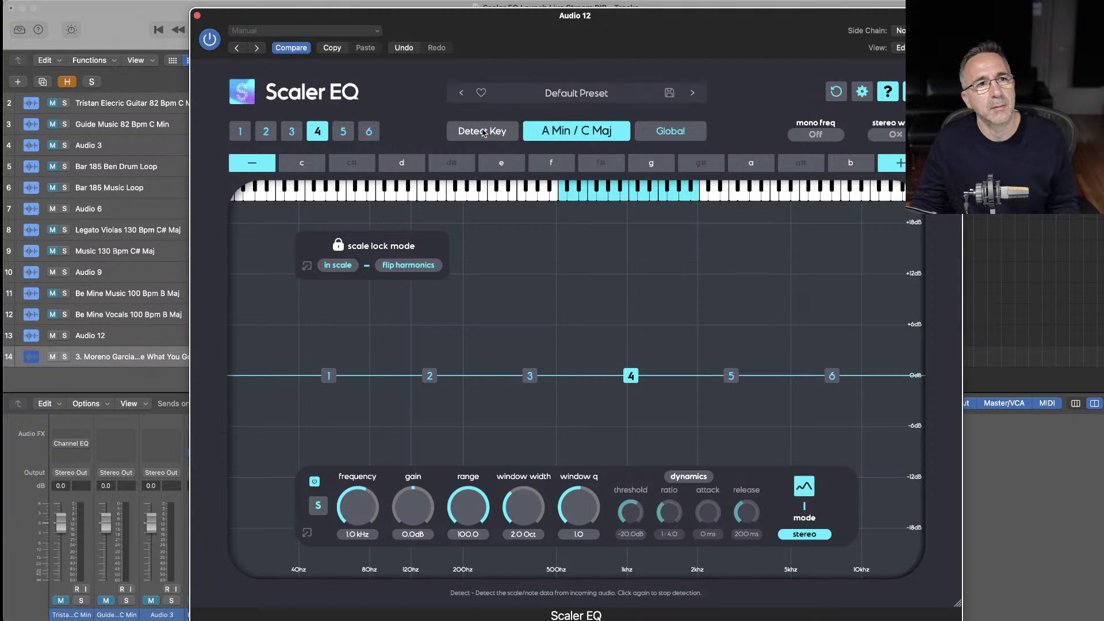
# Set the Scaler EQ's key manually to F Minor
pyautogui.click(559, 132)
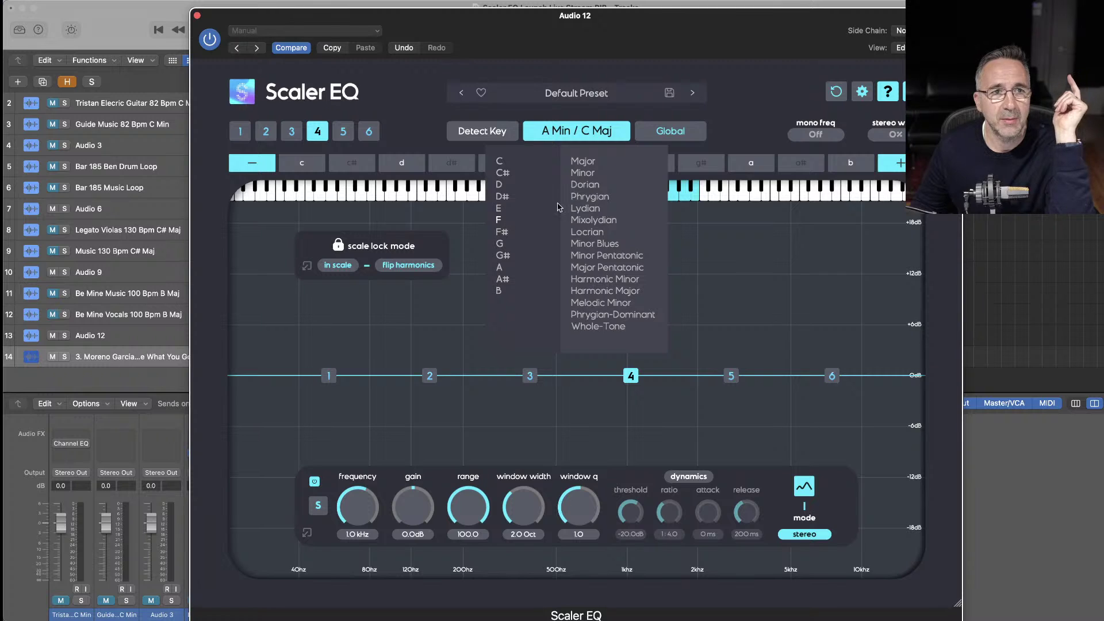
pyautogui.click(581, 172)
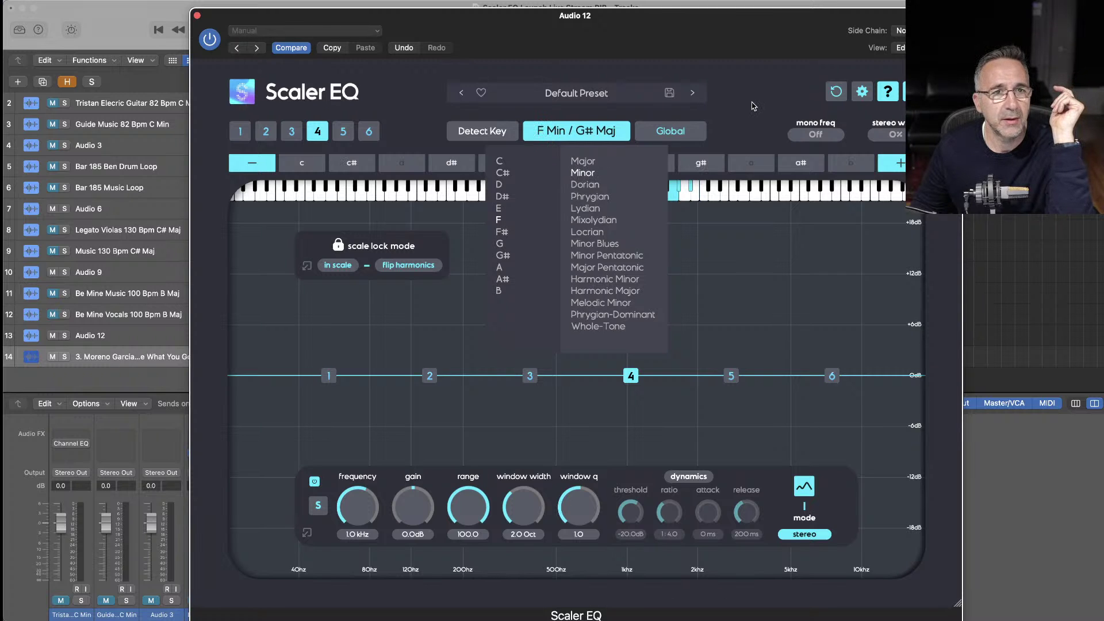
pyautogui.click(753, 106)
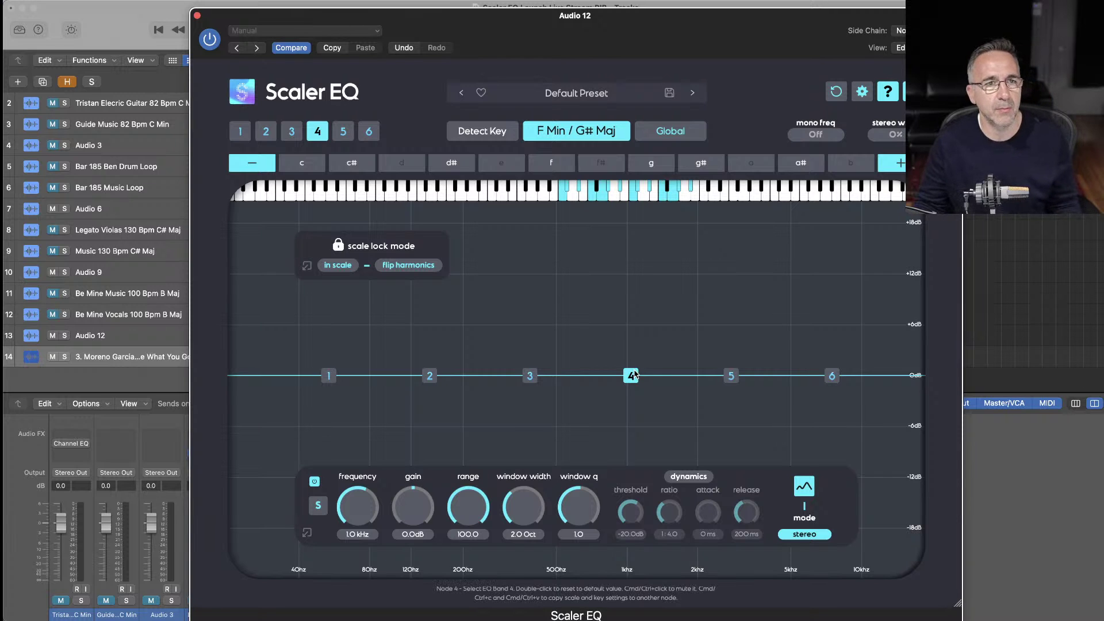
# Raise harmonic band 4 to about +12.5 dB at about 1.1 kHz
pyautogui.moveTo(632, 375); pyautogui.dragTo(625, 338)
pyautogui.click(592, 133)
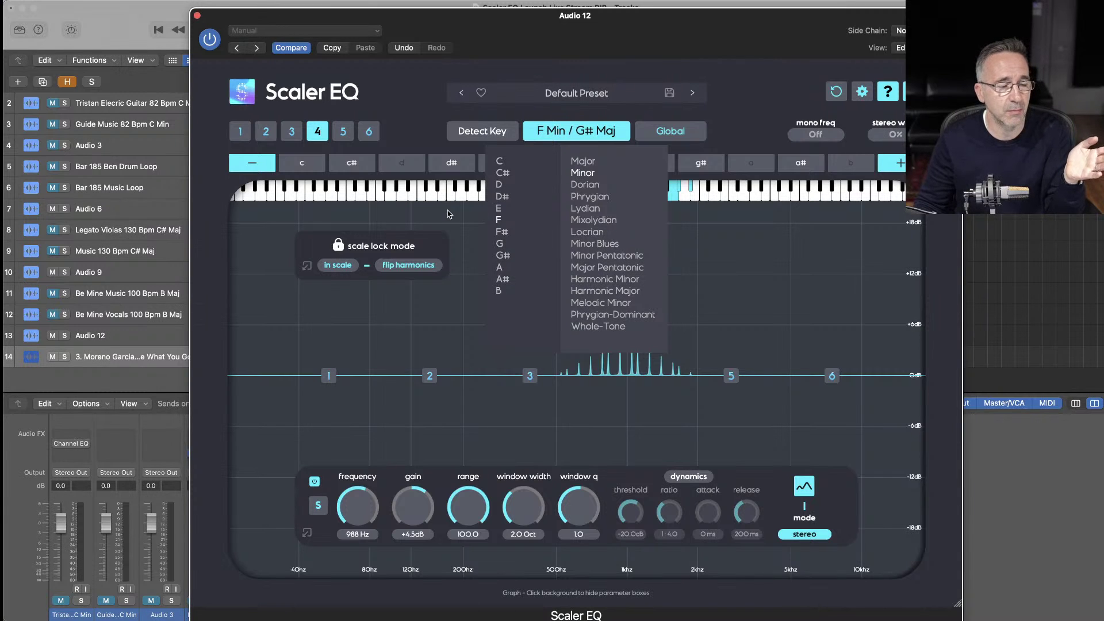
pyautogui.click(448, 214)
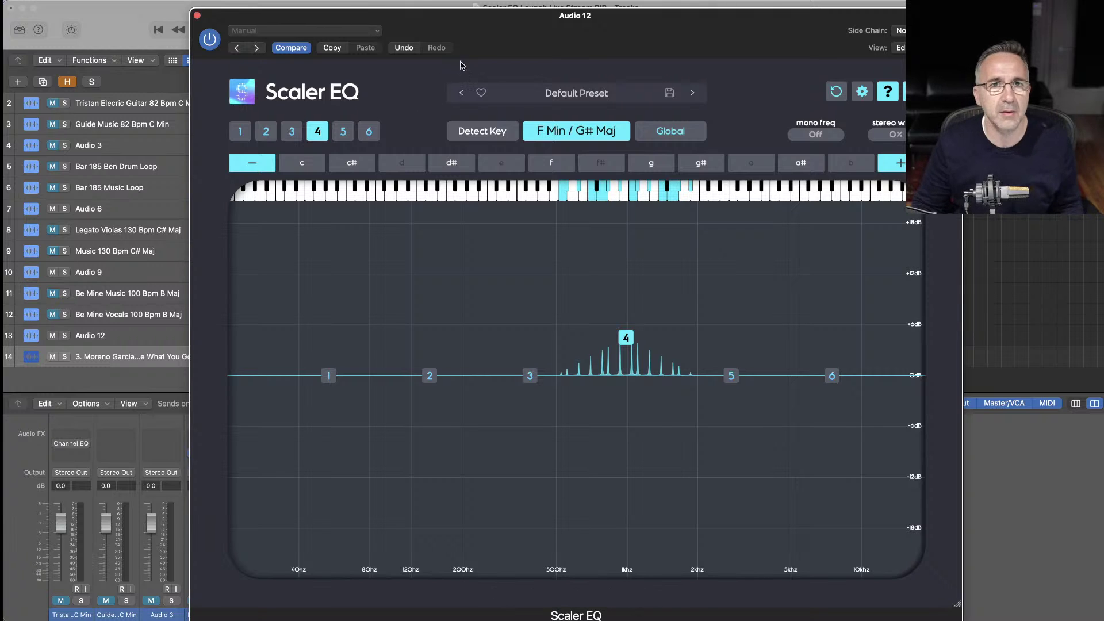
pyautogui.moveTo(635, 21); pyautogui.dragTo(578, 15)
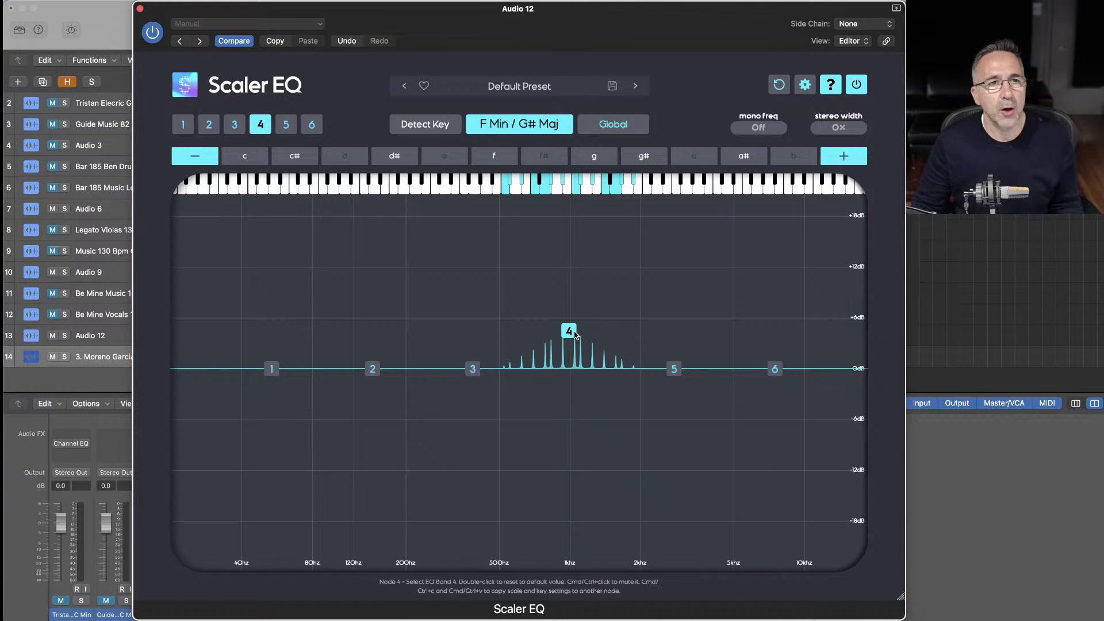
pyautogui.moveTo(575, 334); pyautogui.dragTo(586, 267)
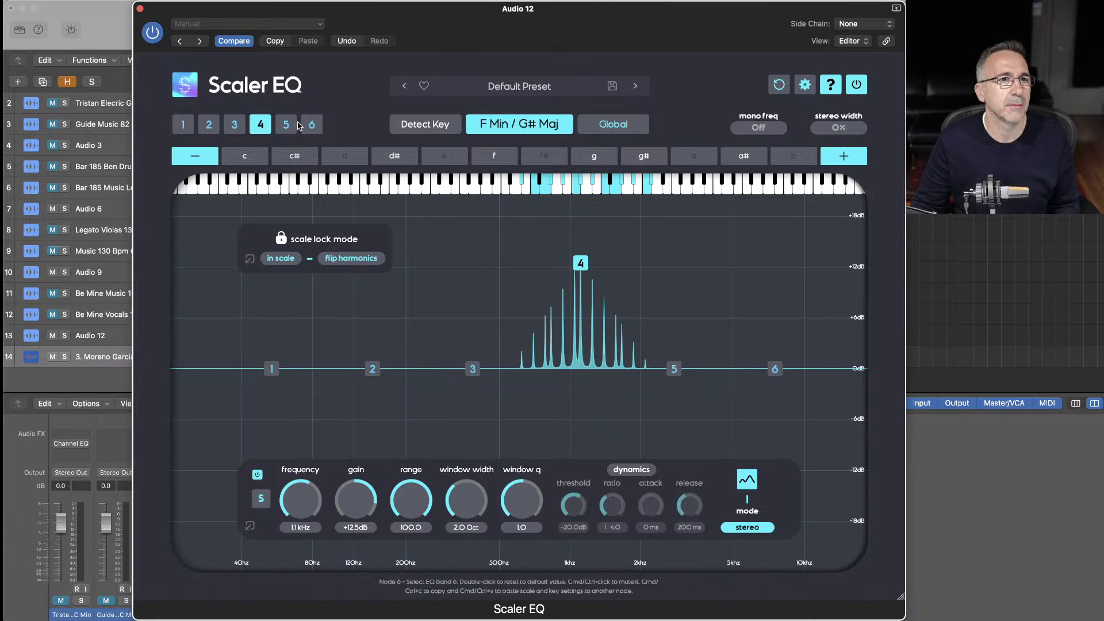
# Close the Scaler EQ window and remove the plug-in from the Audio 12 channel
pyautogui.click(140, 9)
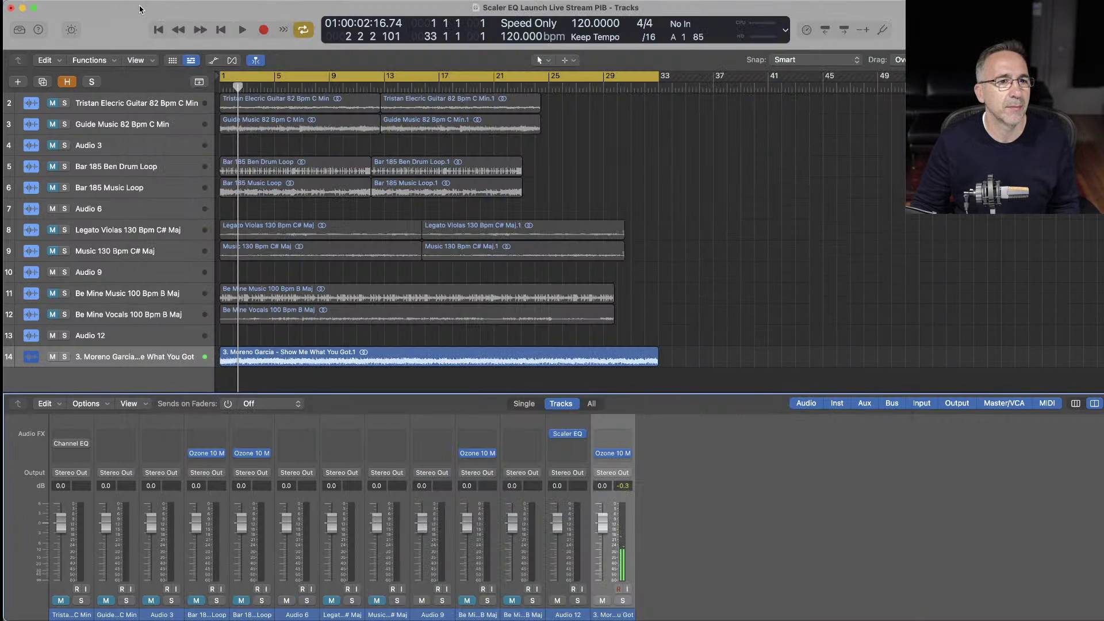
pyautogui.click(581, 438)
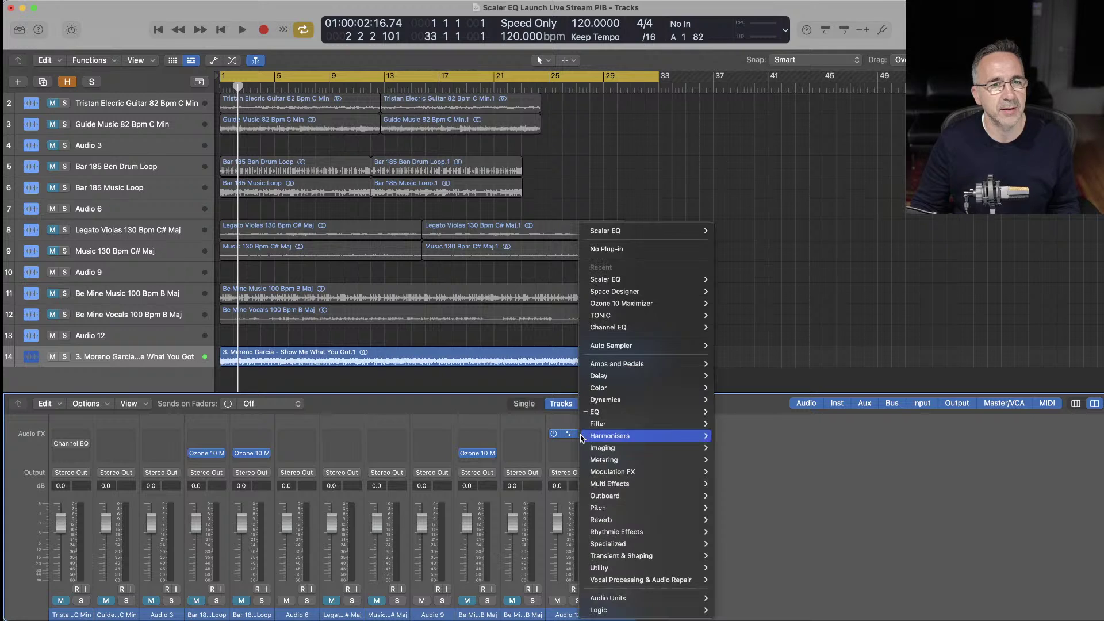
pyautogui.click(609, 248)
# Insert a stereo Scaler EQ on track 14, the "Show Me What You Got" channel
pyautogui.click(626, 434)
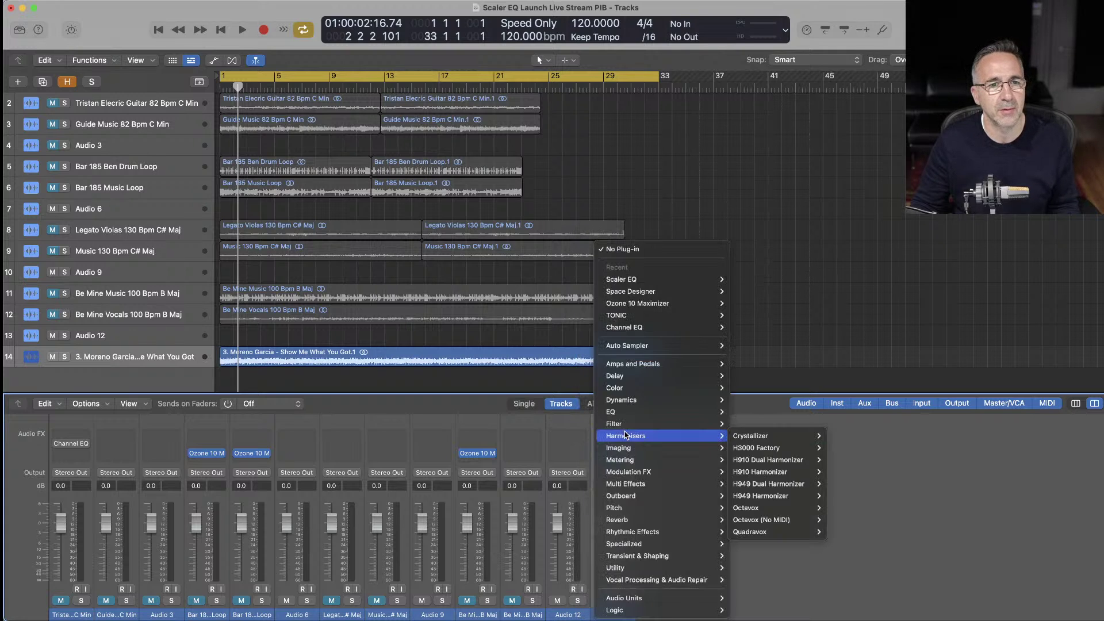
pyautogui.moveTo(656, 284)
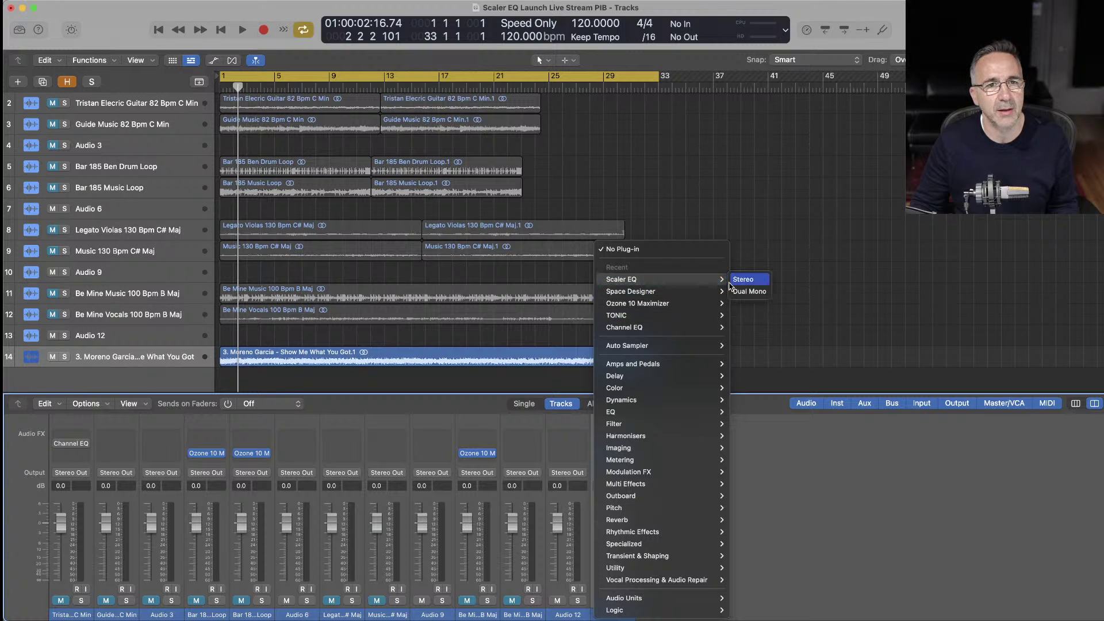
pyautogui.click(736, 281)
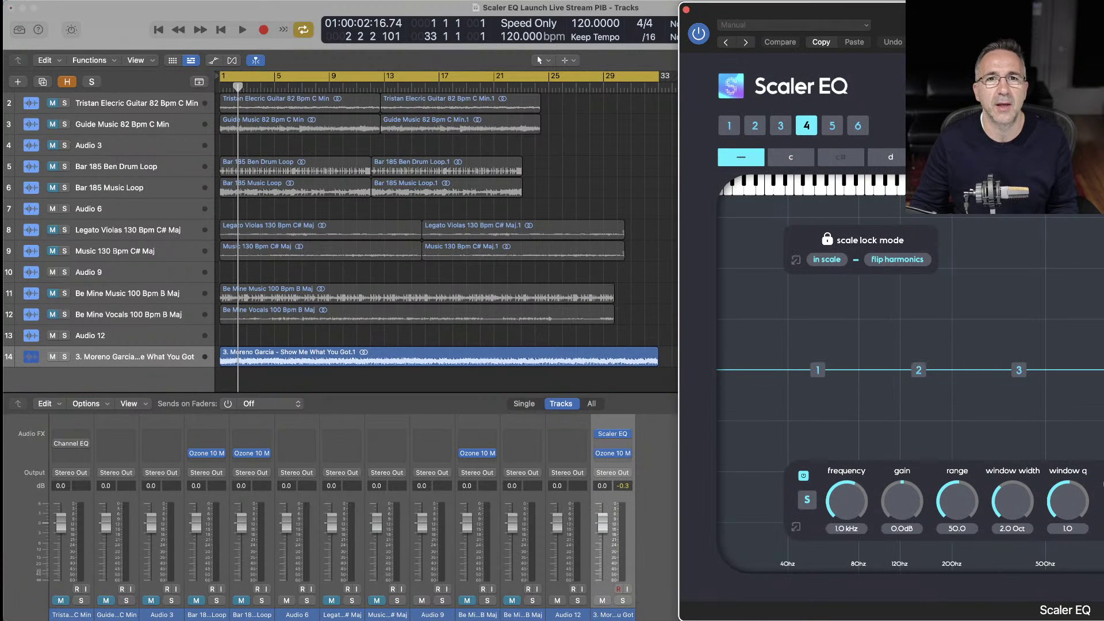
# Bring the whole Scaler EQ window into view and detect the key of the playing "Show Me What You Got" audio
pyautogui.moveTo(977, 8); pyautogui.dragTo(460, 8)
pyautogui.moveTo(659, 6); pyautogui.dragTo(626, 7)
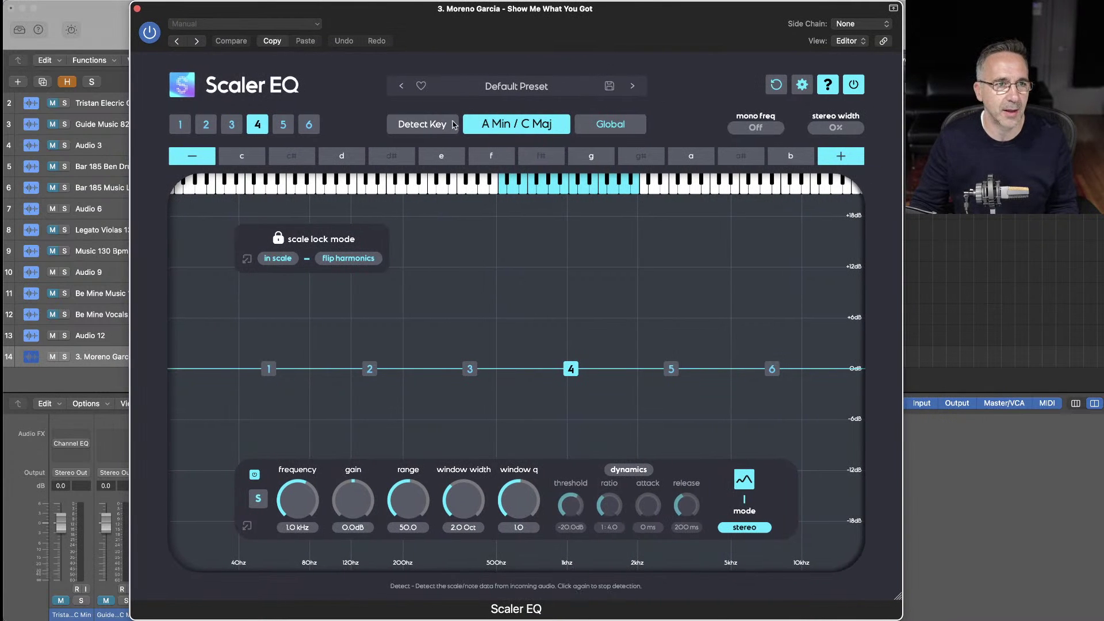
pyautogui.click(436, 128)
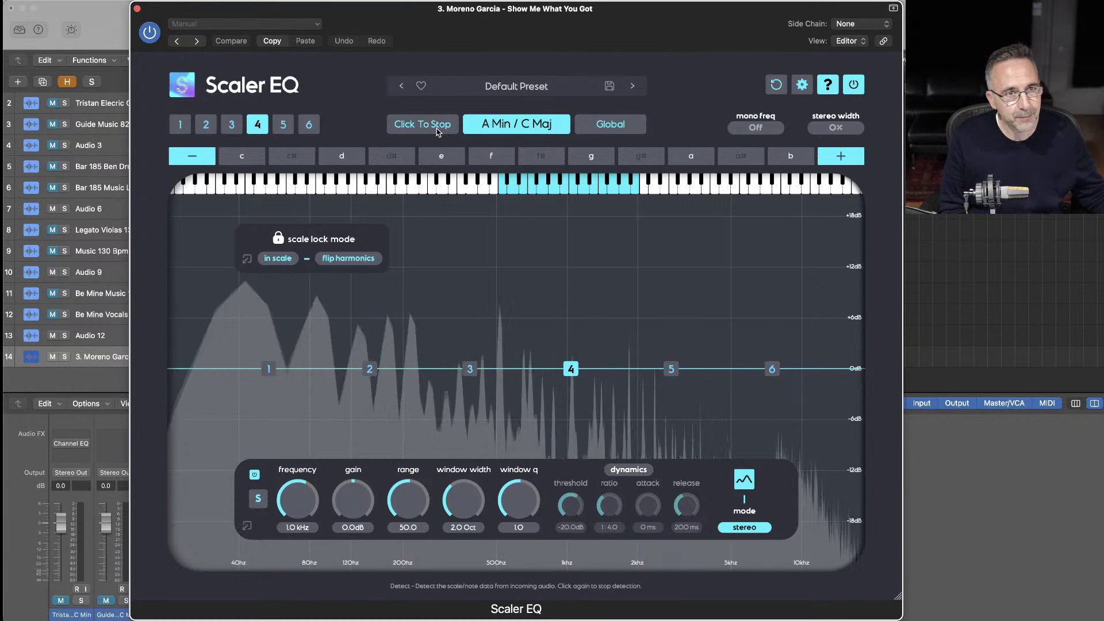
pyautogui.click(437, 132)
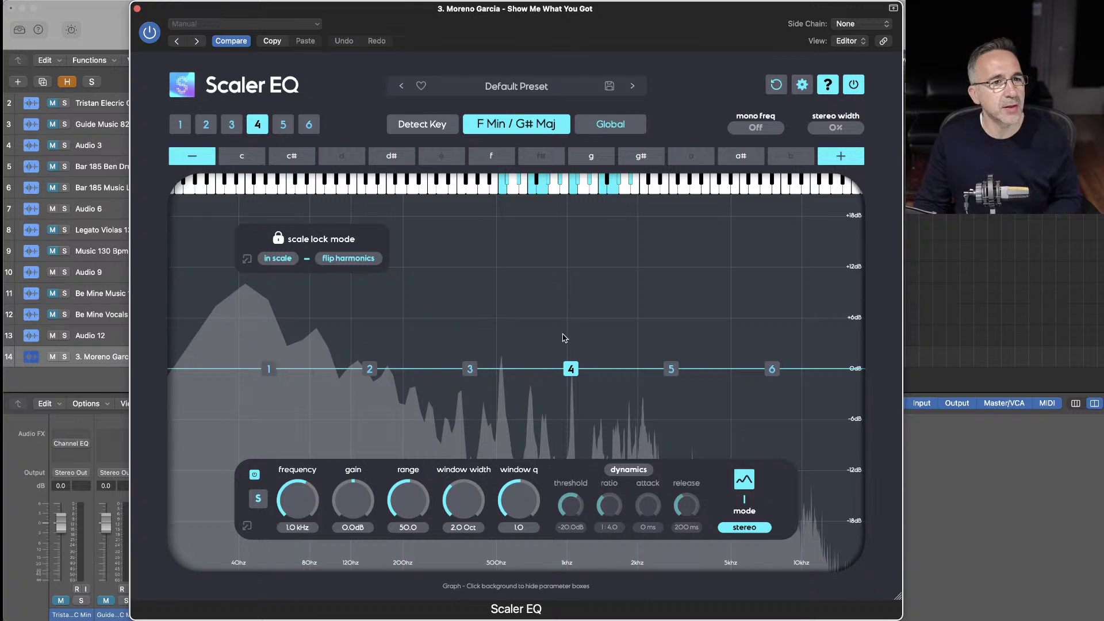
# Try a cut on band 4, boost it to about +7.8 dB at about 1.1 kHz, and set its shape to Harmonic Peak +/-
pyautogui.moveTo(568, 370); pyautogui.dragTo(572, 424)
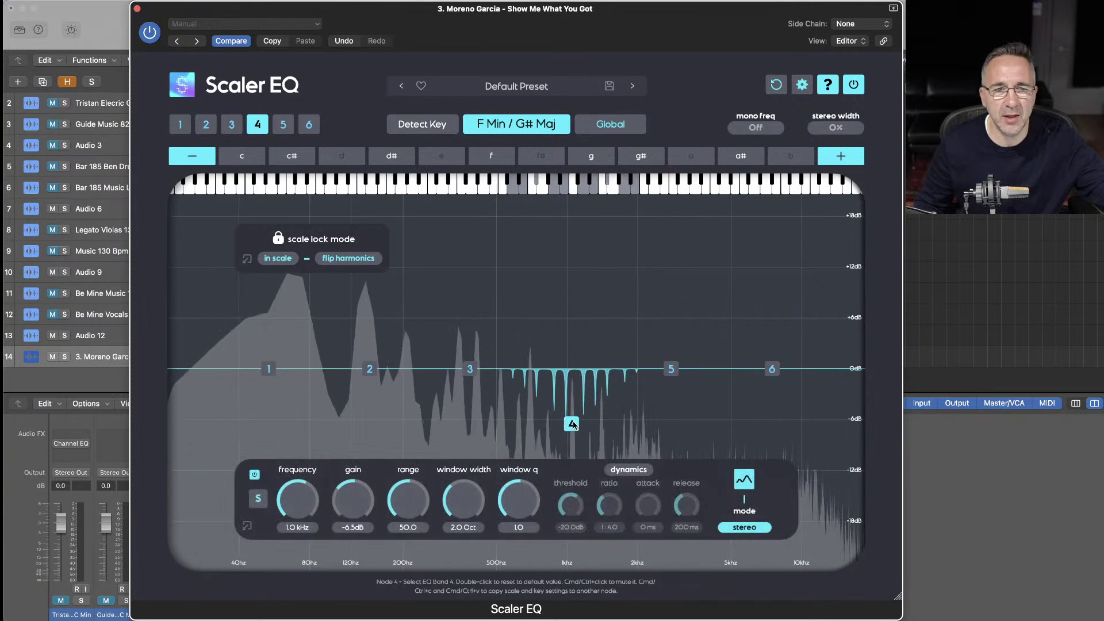
pyautogui.moveTo(577, 375); pyautogui.dragTo(575, 358)
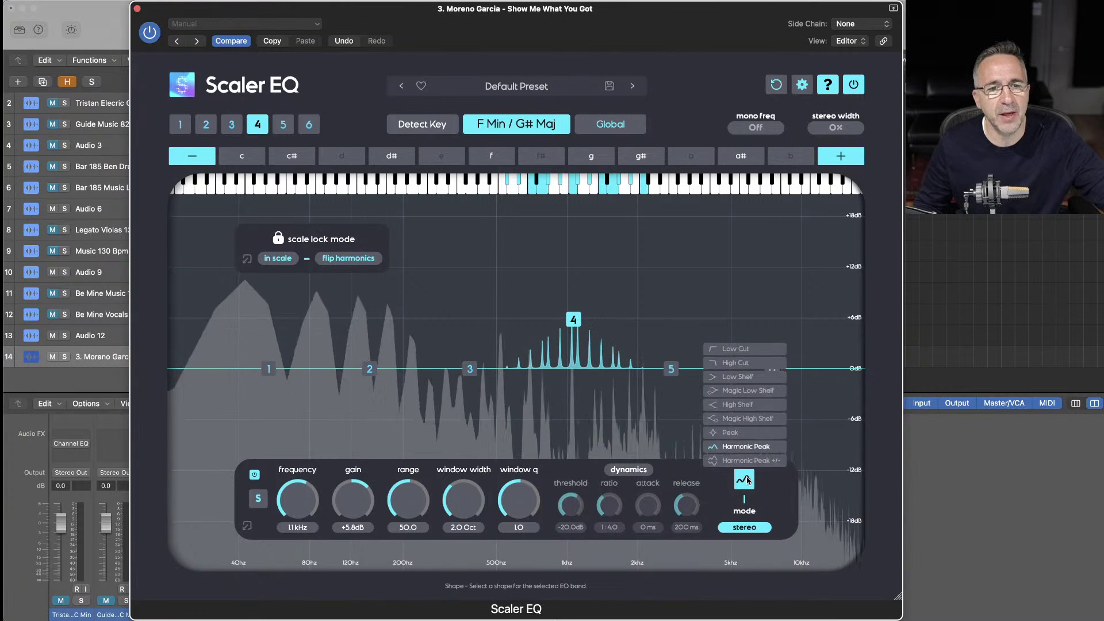
pyautogui.click(745, 459)
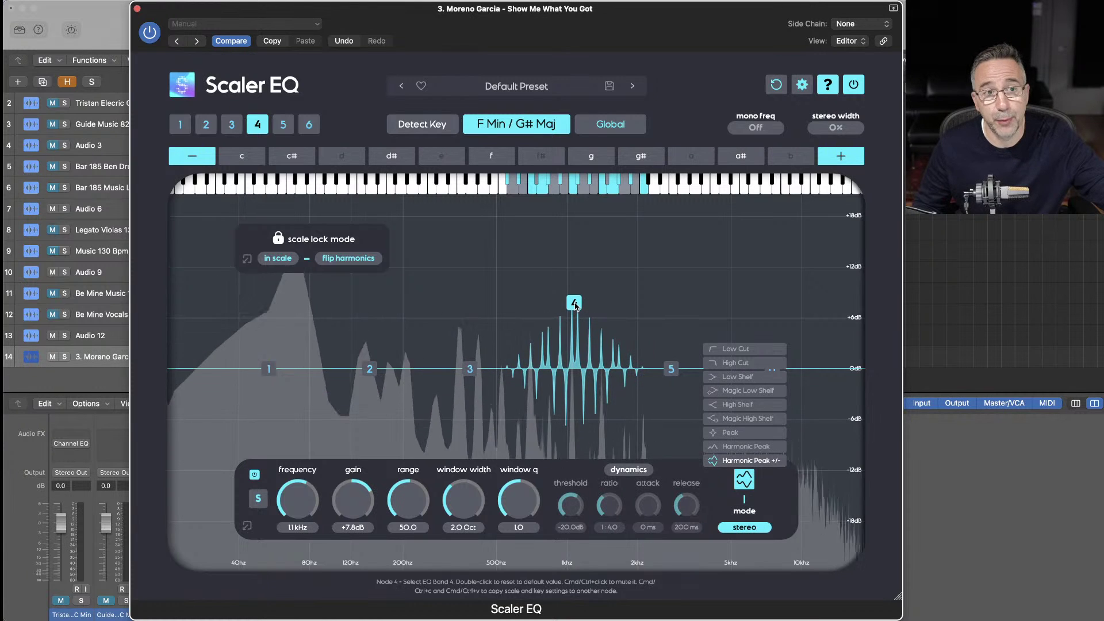
# Lower band 4 to about +2.5 dB at 1.2 kHz and switch its shape to Harmonic Peak
pyautogui.moveTo(574, 303); pyautogui.dragTo(594, 352)
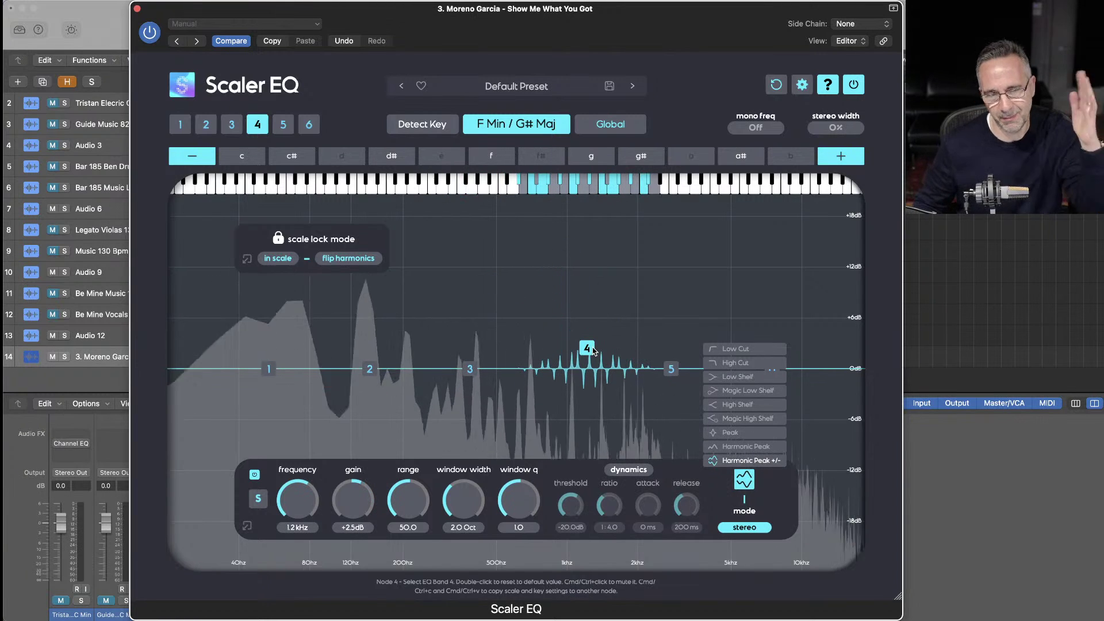
pyautogui.click(742, 446)
pyautogui.click(717, 313)
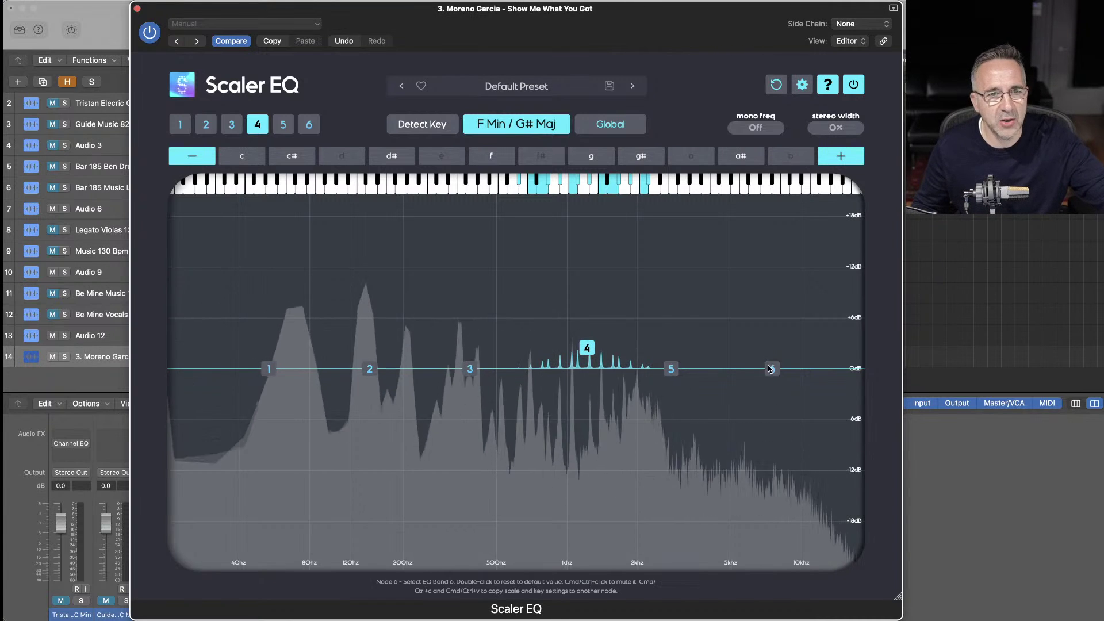
# Boost the low shelf of band 1 to about +3.7 dB at 84 Hz and band 6 to about +7.2 dB at 3.6 kHz
pyautogui.moveTo(771, 369); pyautogui.dragTo(703, 324)
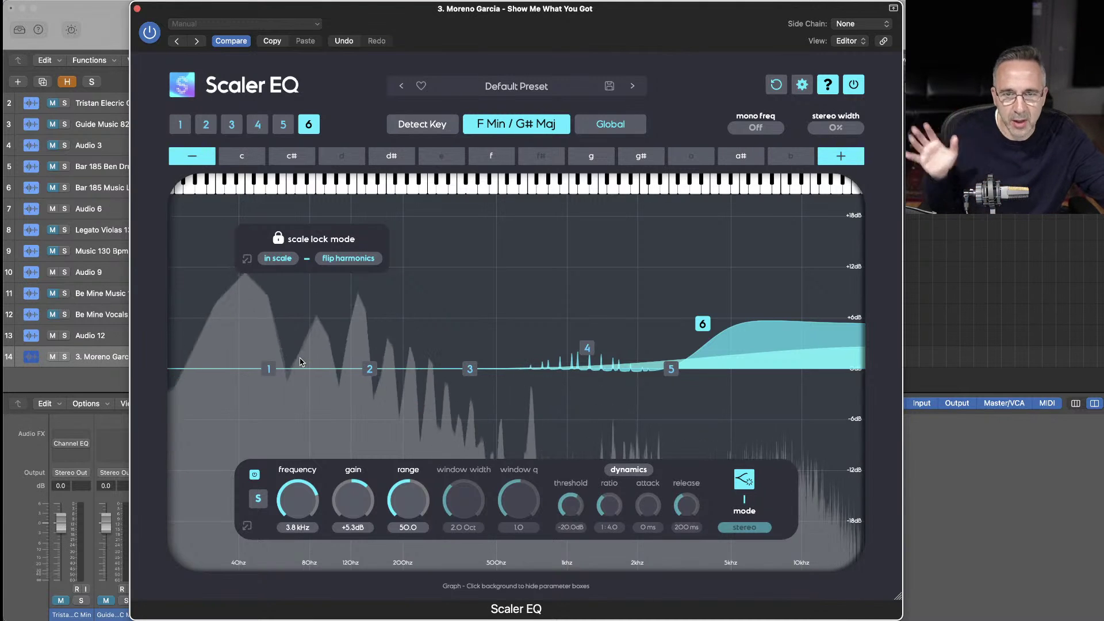
pyautogui.click(269, 369)
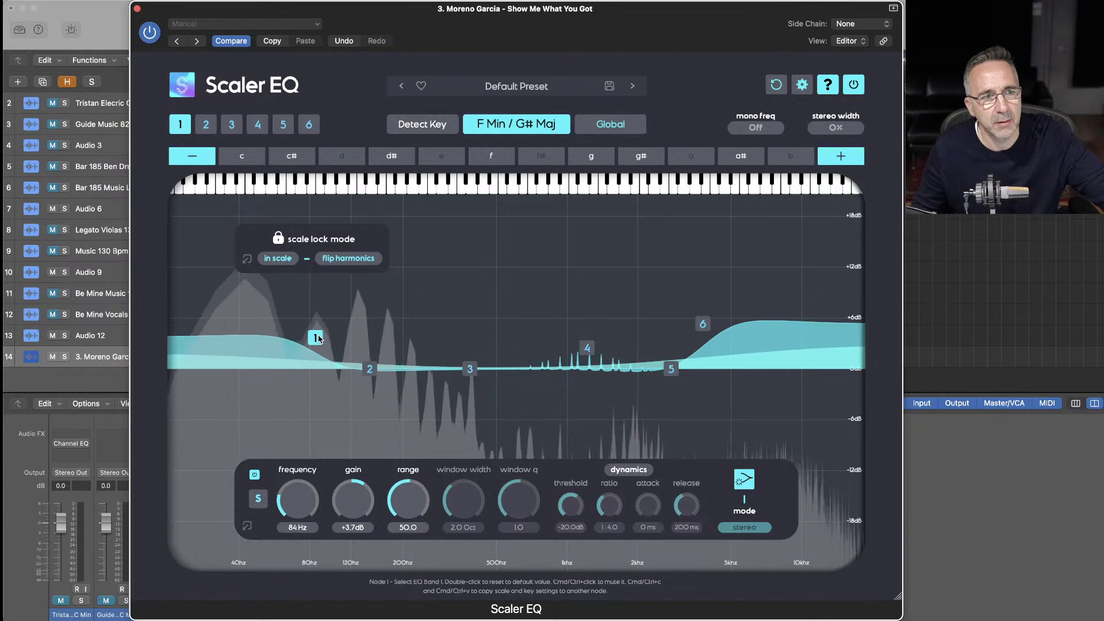
pyautogui.moveTo(702, 324)
pyautogui.mouseDown()
pyautogui.moveTo(695, 309)
pyautogui.moveTo(699, 321)
pyautogui.mouseUp()
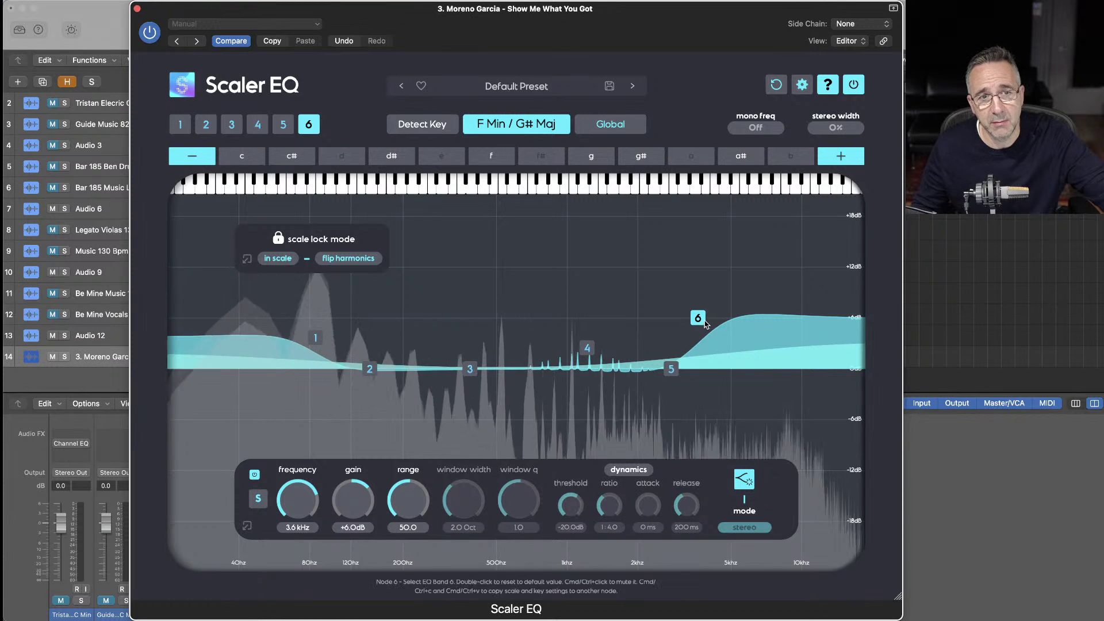
pyautogui.moveTo(701, 322); pyautogui.dragTo(698, 308)
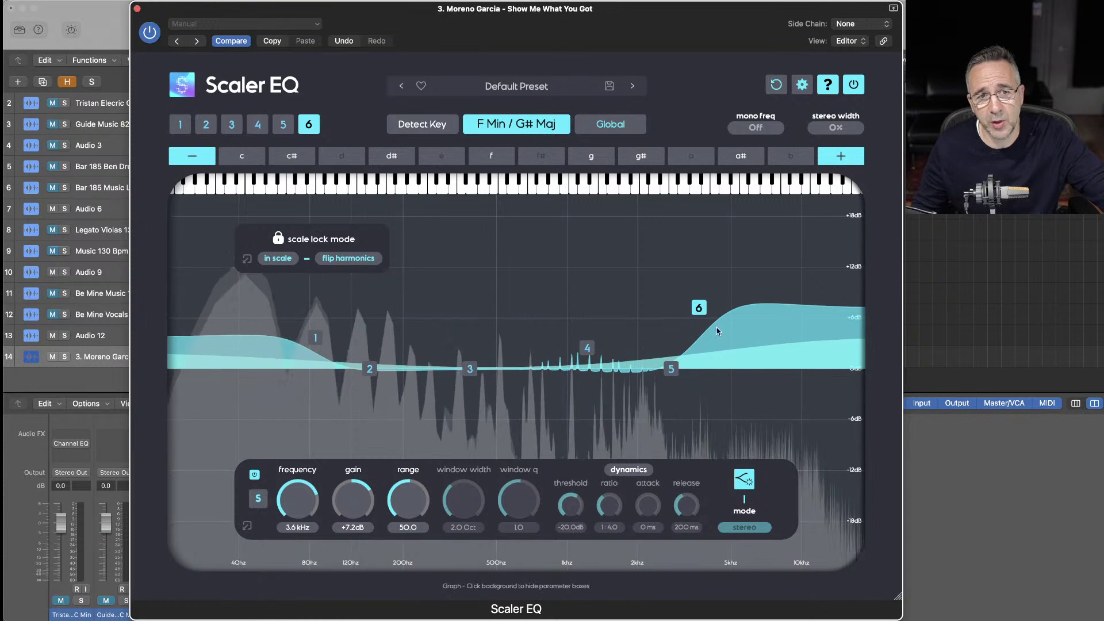
# Raise band 1 to about +5.2 dB at 90 Hz and compare its Low Shelf shape with Magic Low Shelf, keeping Magic Low Shelf
pyautogui.click(741, 480)
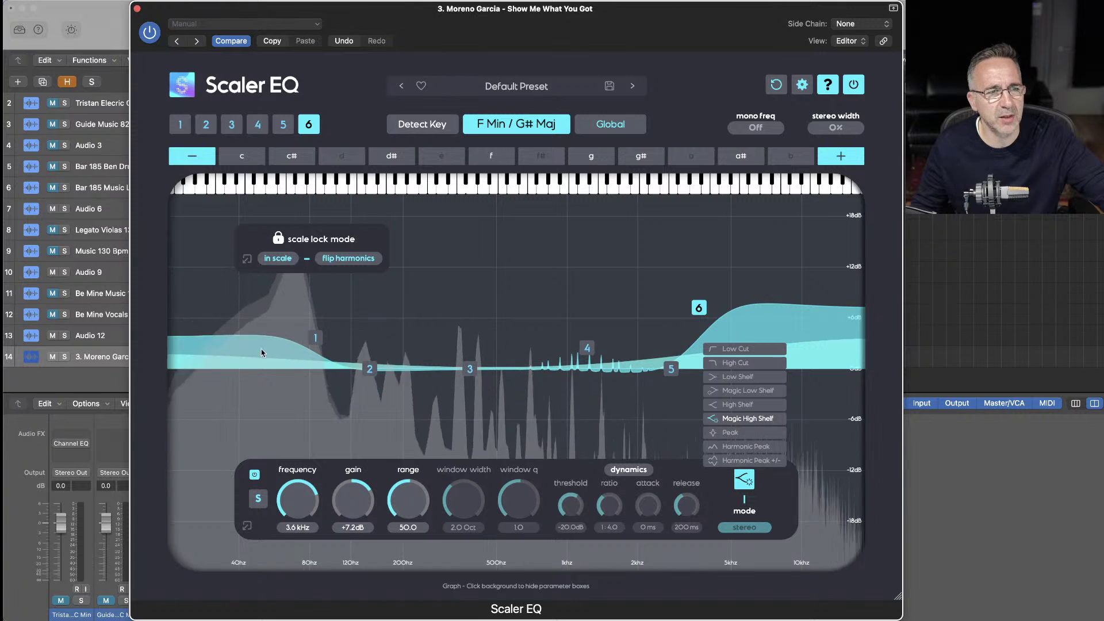
pyautogui.click(315, 338)
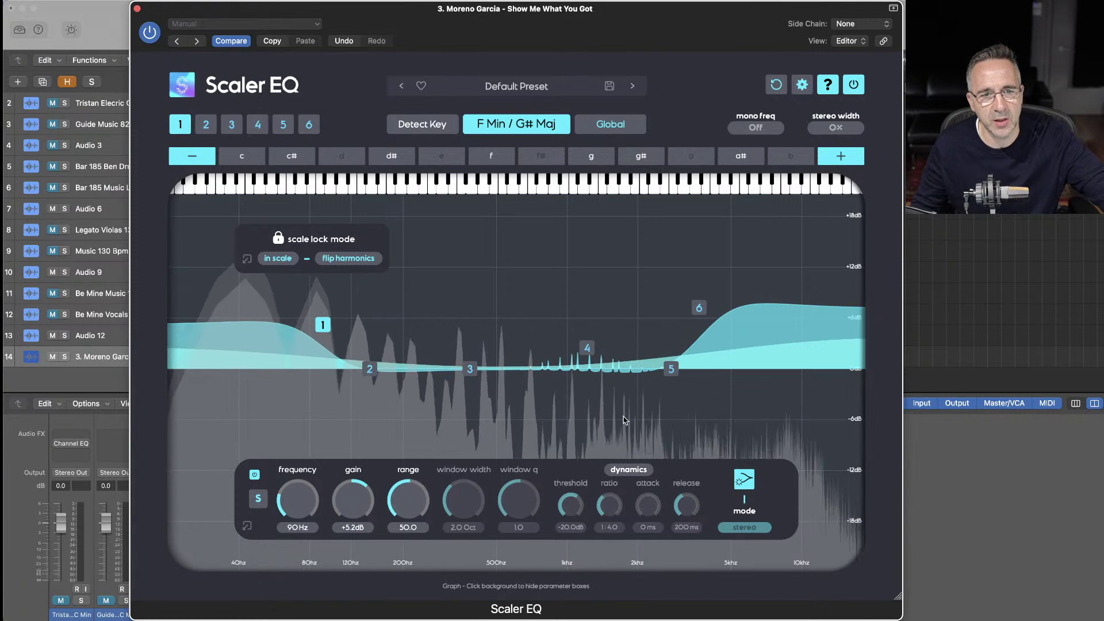
pyautogui.click(742, 478)
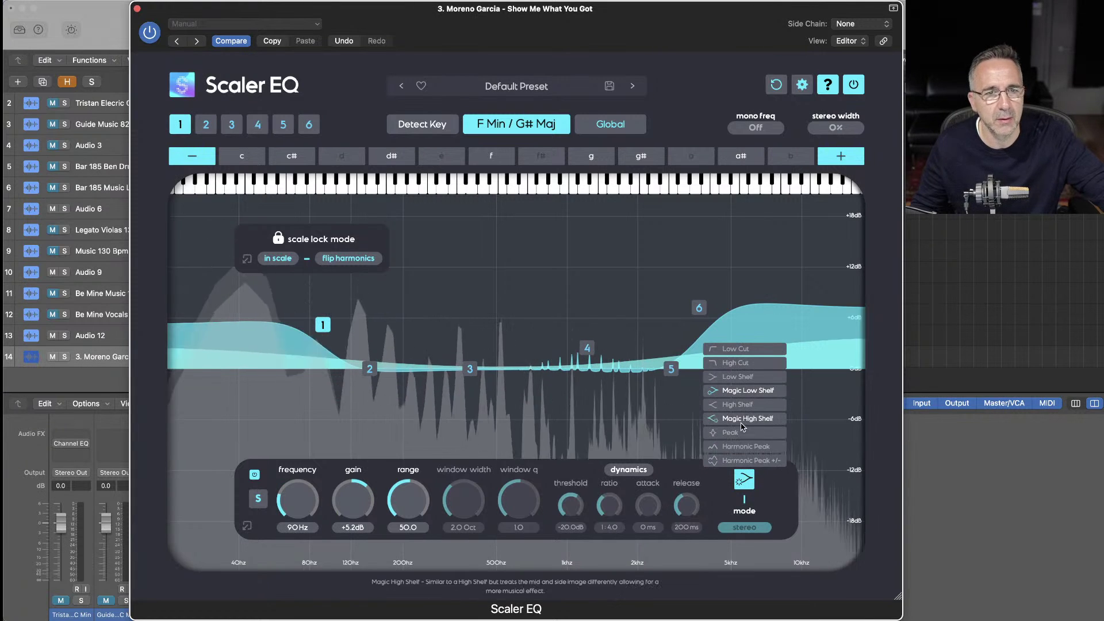
pyautogui.click(740, 376)
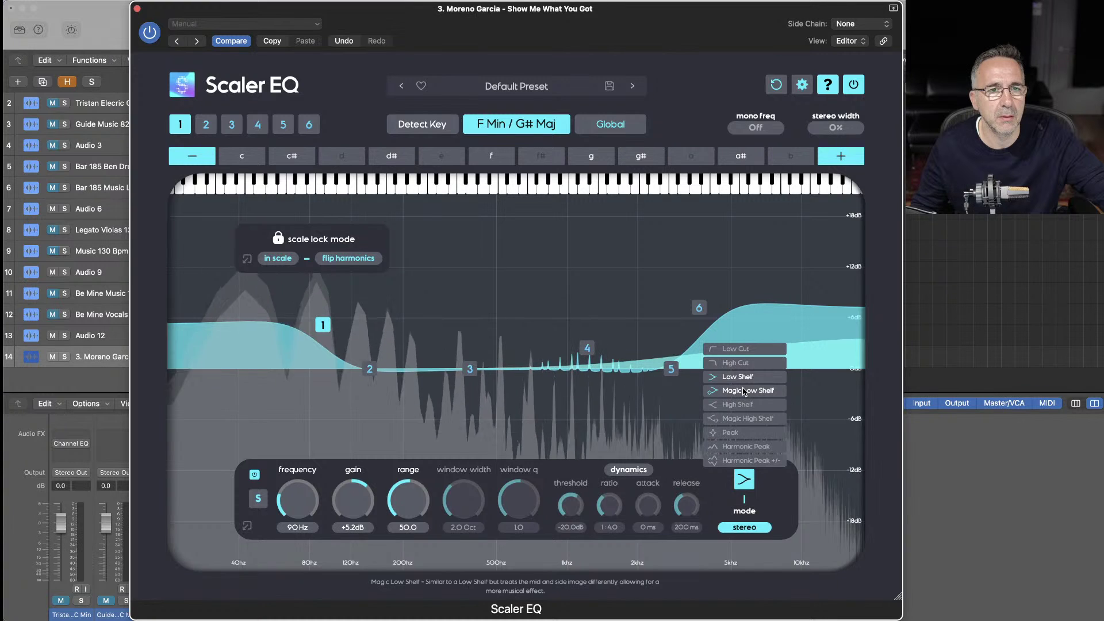
pyautogui.click(743, 391)
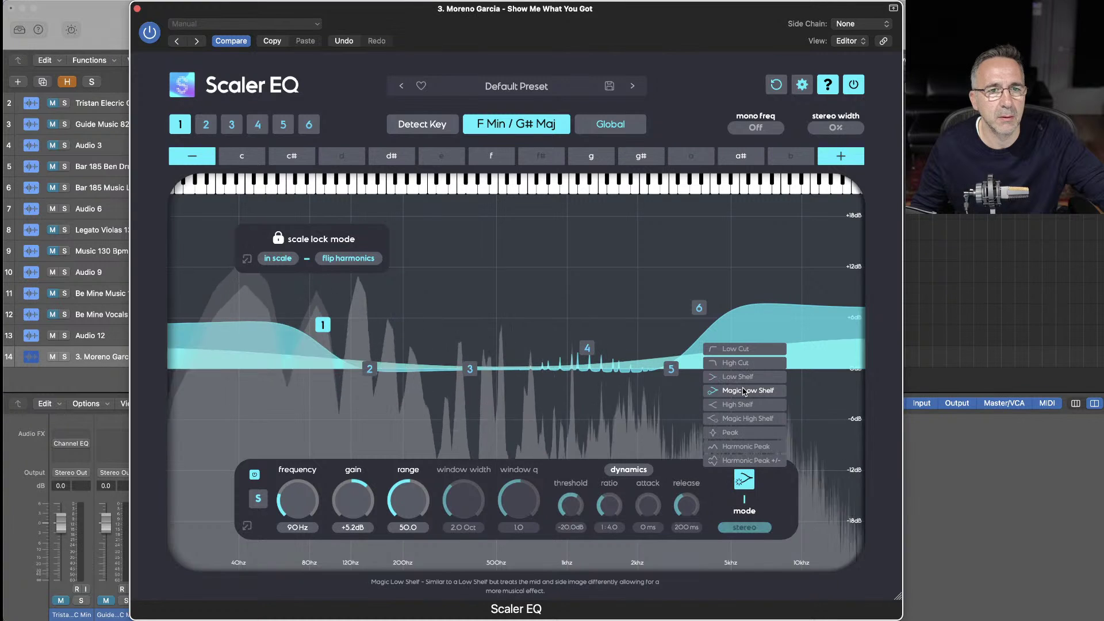
pyautogui.click(664, 341)
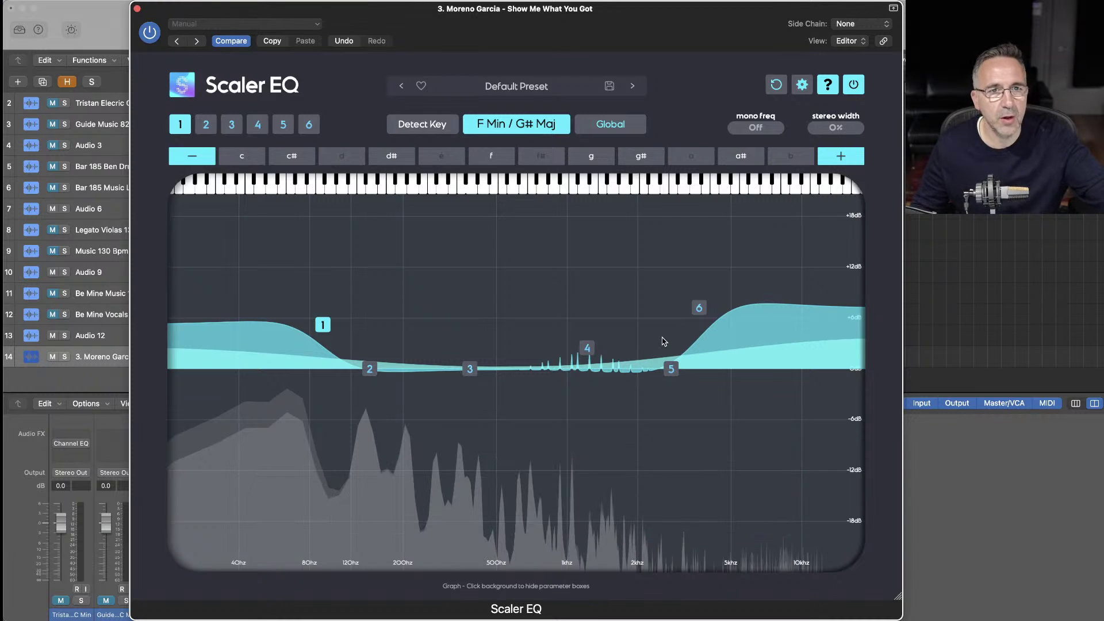
# Raise band 6 to about +8.8 dB at 3.7 kHz and enable its dynamics with threshold -24.4 dB and release 37 ms
pyautogui.click(699, 307)
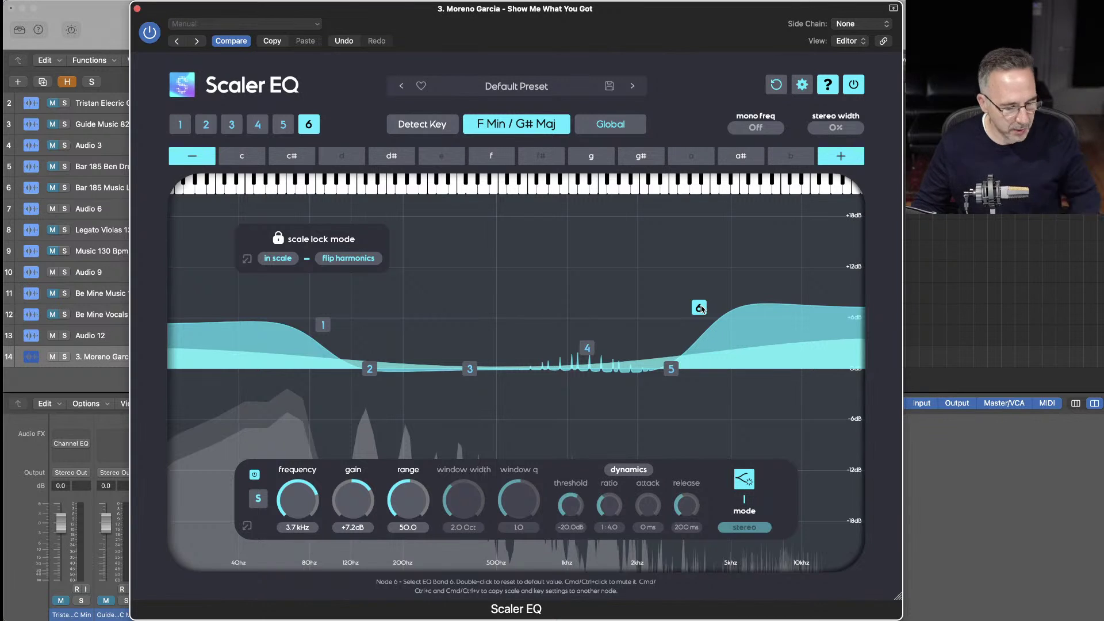
pyautogui.moveTo(701, 308); pyautogui.dragTo(703, 305)
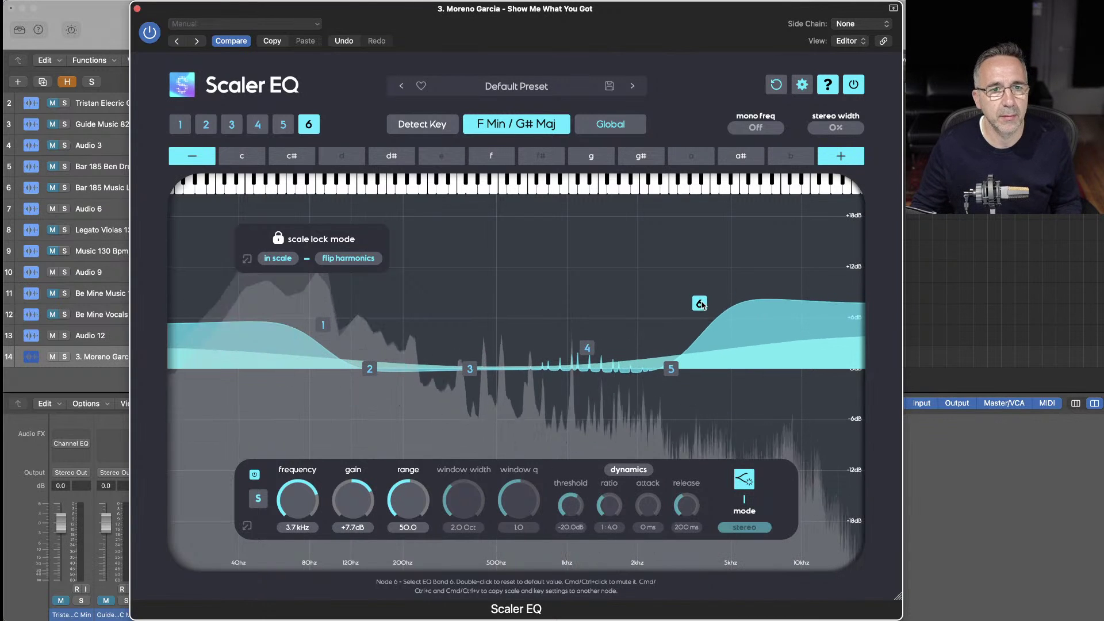
pyautogui.click(636, 471)
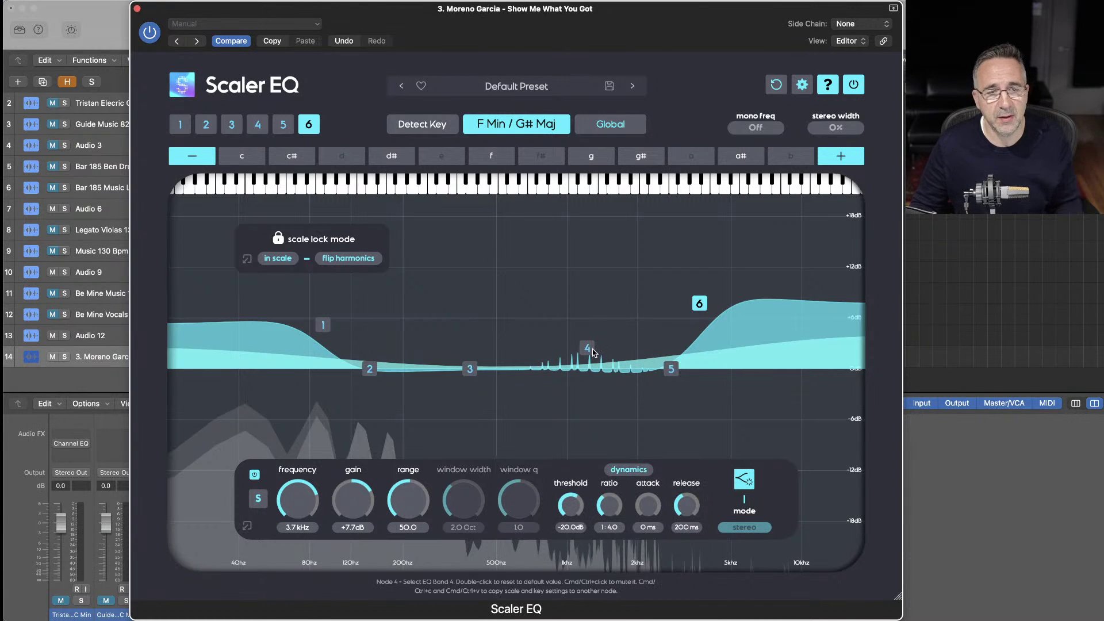
pyautogui.moveTo(699, 303); pyautogui.dragTo(700, 296)
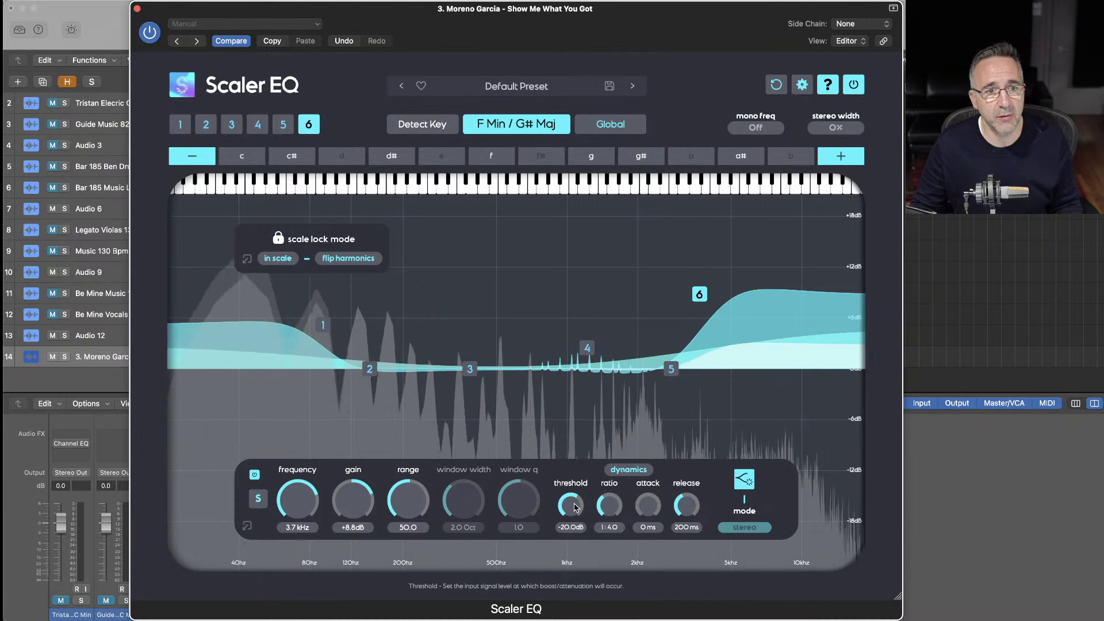
pyautogui.moveTo(571, 506); pyautogui.dragTo(576, 517)
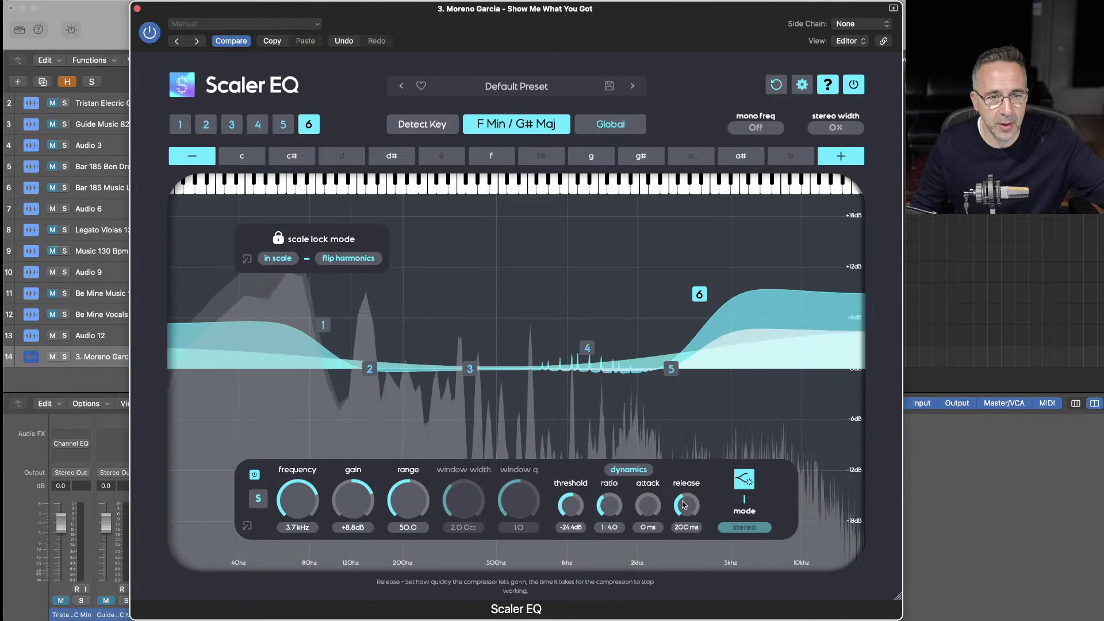
pyautogui.moveTo(684, 505); pyautogui.dragTo(683, 524)
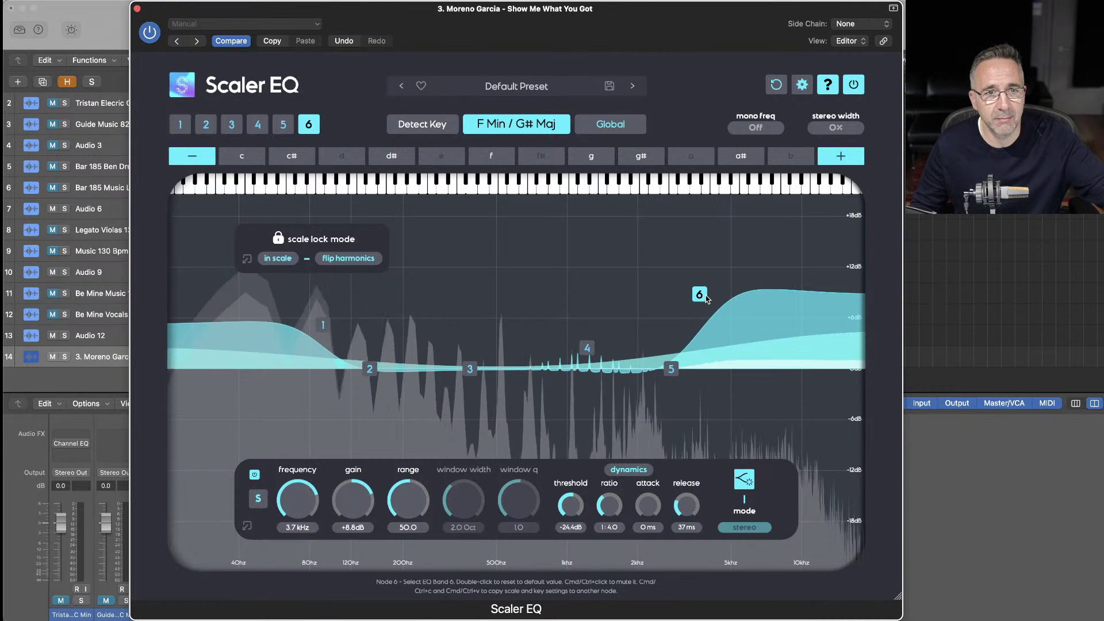
# Push band 6 to about +12.7 dB at 3.6 kHz with threshold -20.9 dB, comparing the processed sound against bypass
pyautogui.moveTo(706, 298); pyautogui.dragTo(706, 268)
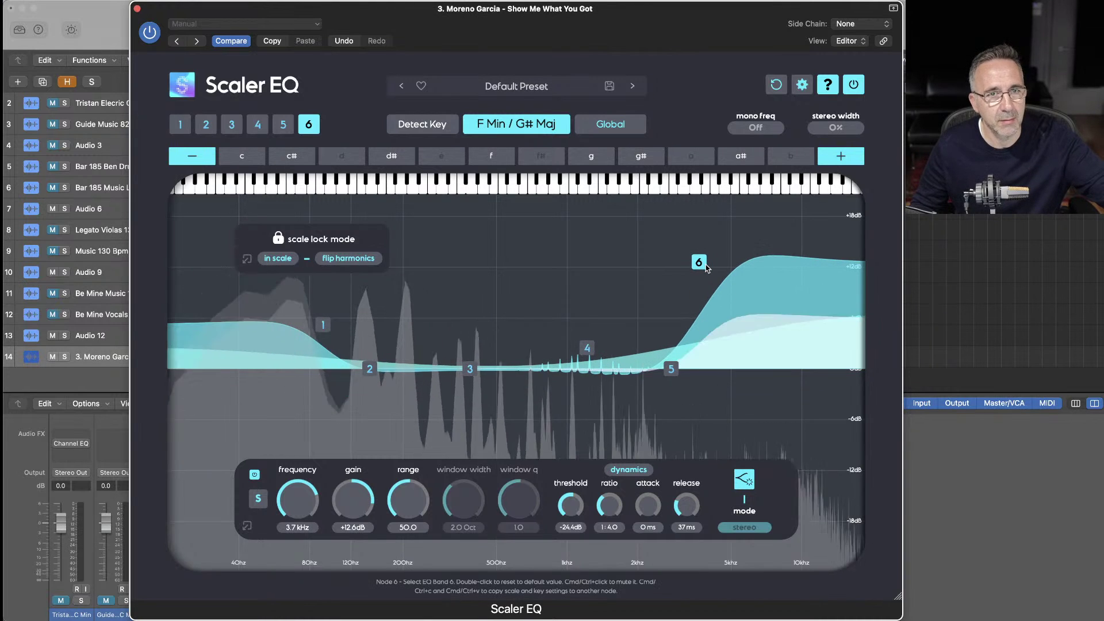
pyautogui.click(853, 85)
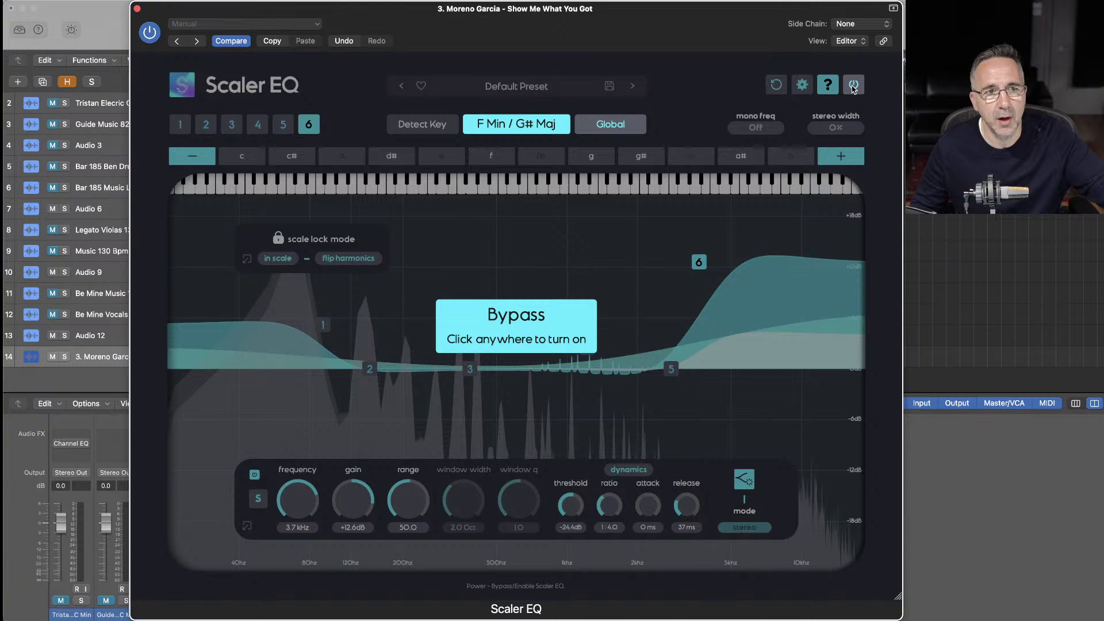
pyautogui.click(853, 85)
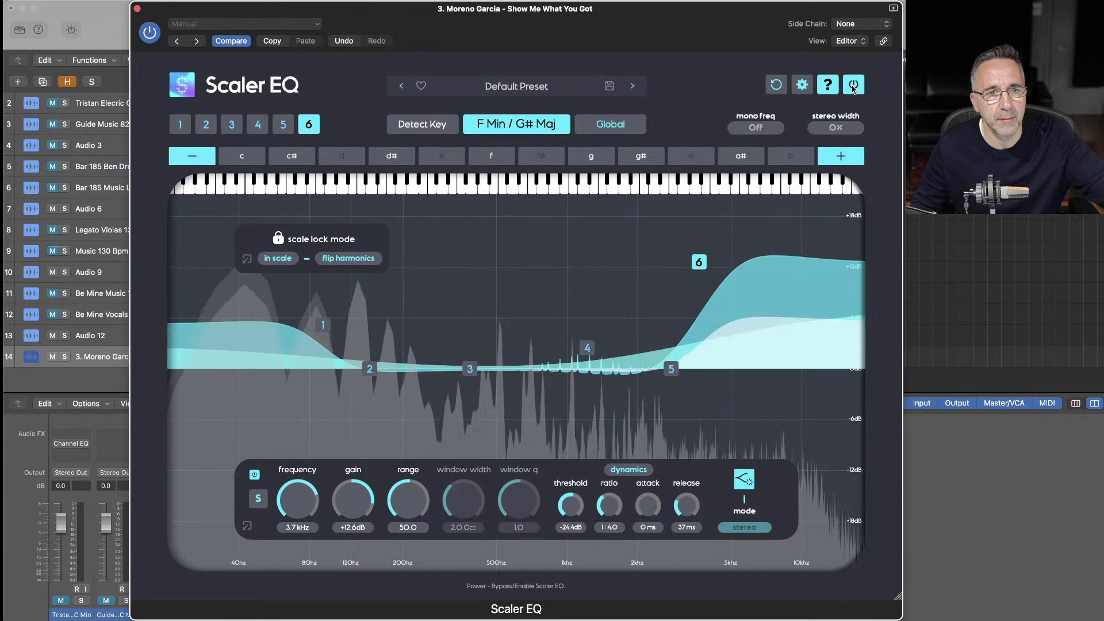
pyautogui.moveTo(699, 262)
pyautogui.mouseDown()
pyautogui.moveTo(698, 250)
pyautogui.moveTo(698, 260)
pyautogui.mouseUp()
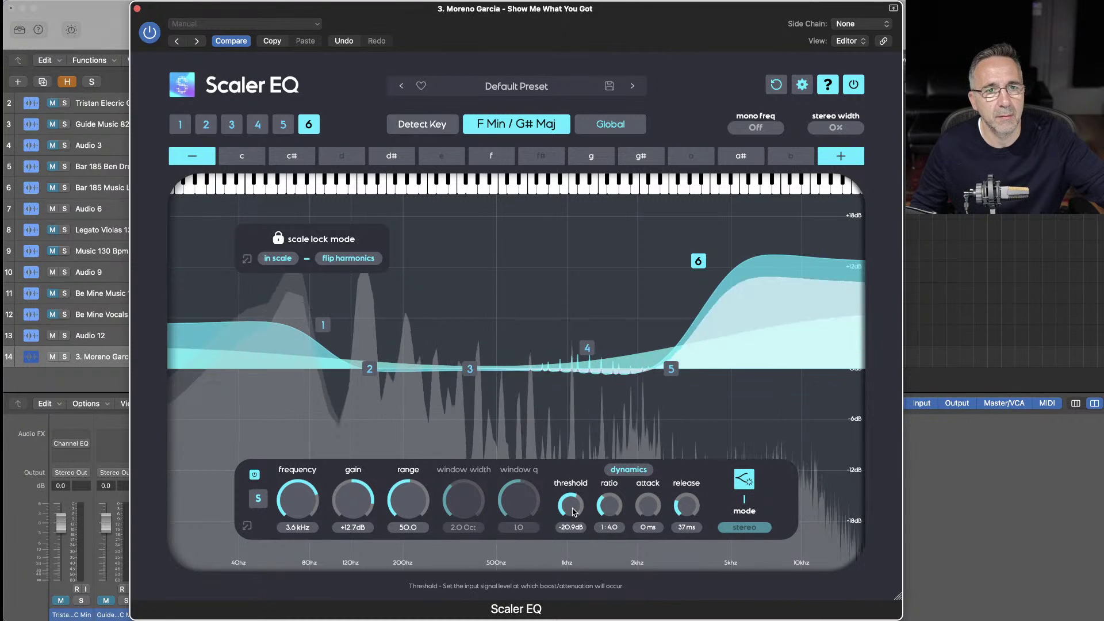
pyautogui.click(855, 88)
pyautogui.click(856, 89)
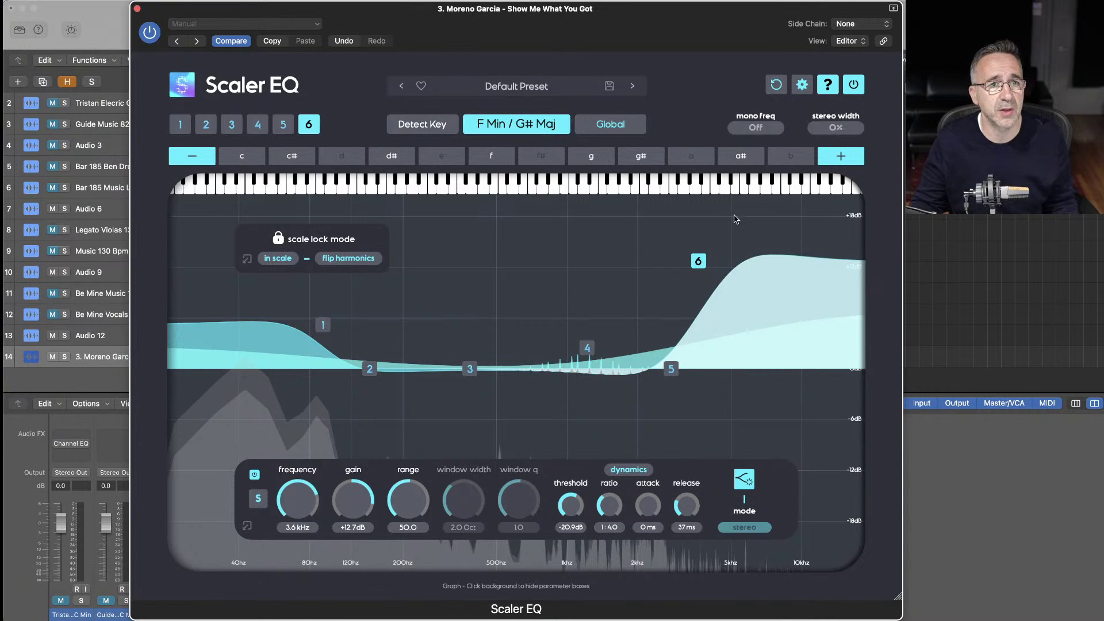
# Lower band 6 to about +9.1 dB, and set the stereo width to 39% and the mono frequency to 94 Hz
pyautogui.moveTo(698, 260); pyautogui.dragTo(698, 292)
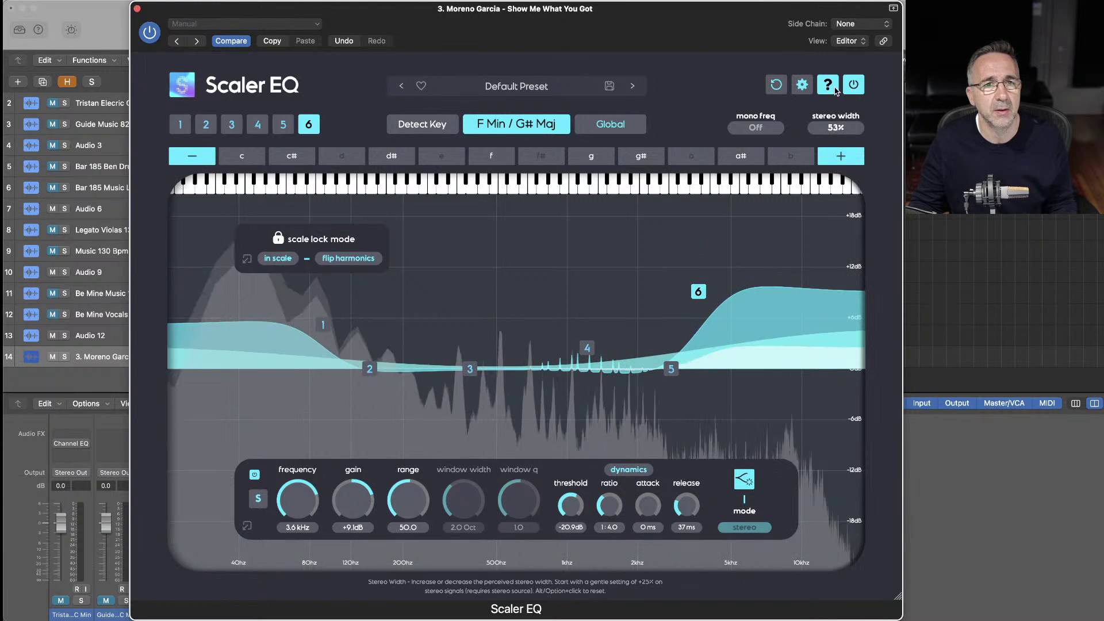
pyautogui.click(839, 127)
pyautogui.moveTo(830, 51); pyautogui.dragTo(826, 101)
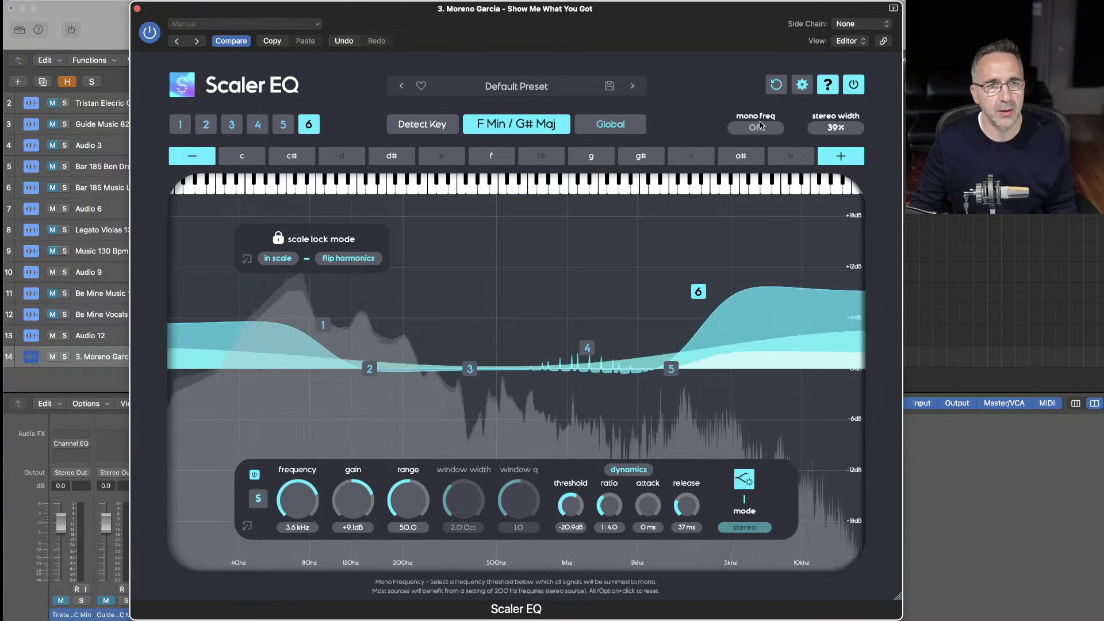
pyautogui.moveTo(762, 120); pyautogui.dragTo(750, 56)
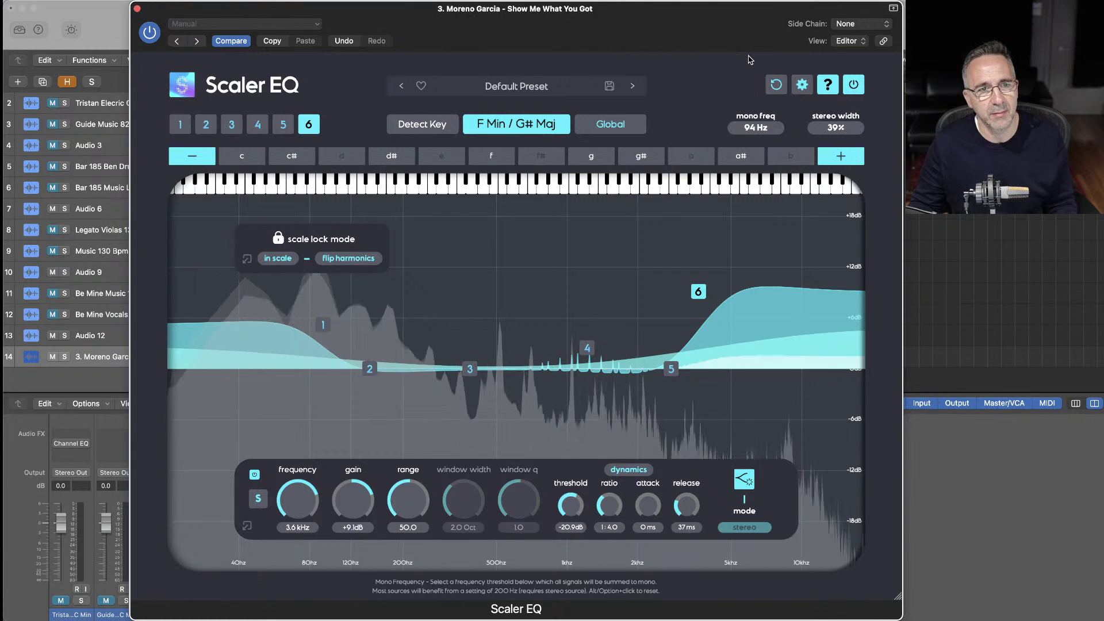
# Reduce band 1 to about +4.6 dB and band 6 to about +6.7 dB, compare against bypass, and close the plug-in window
pyautogui.click(325, 325)
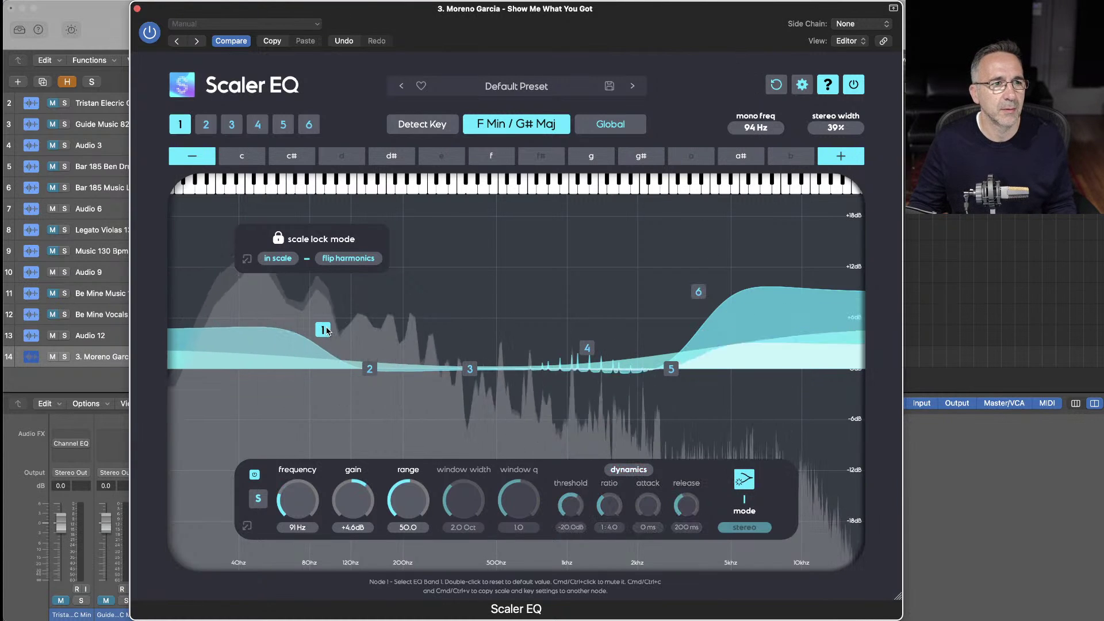
pyautogui.click(698, 292)
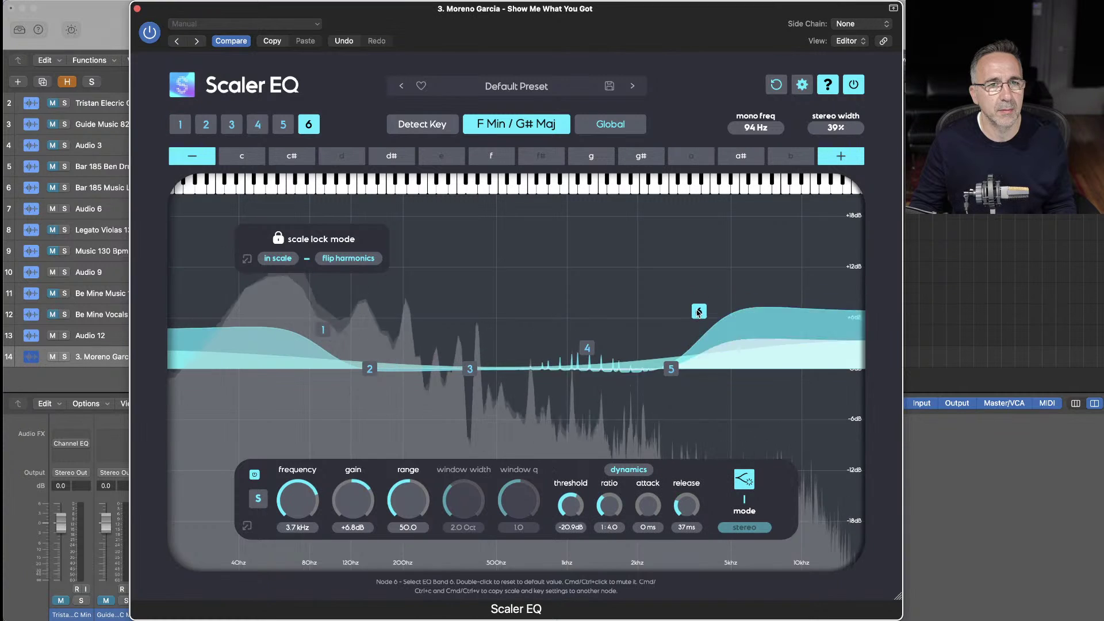
pyautogui.click(856, 87)
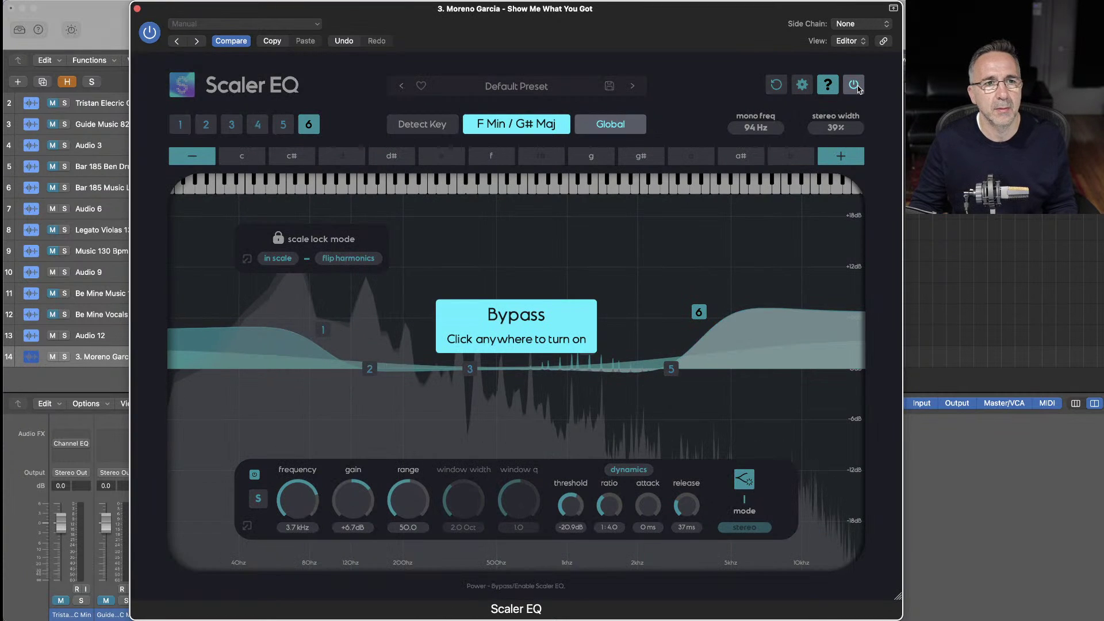
pyautogui.click(854, 85)
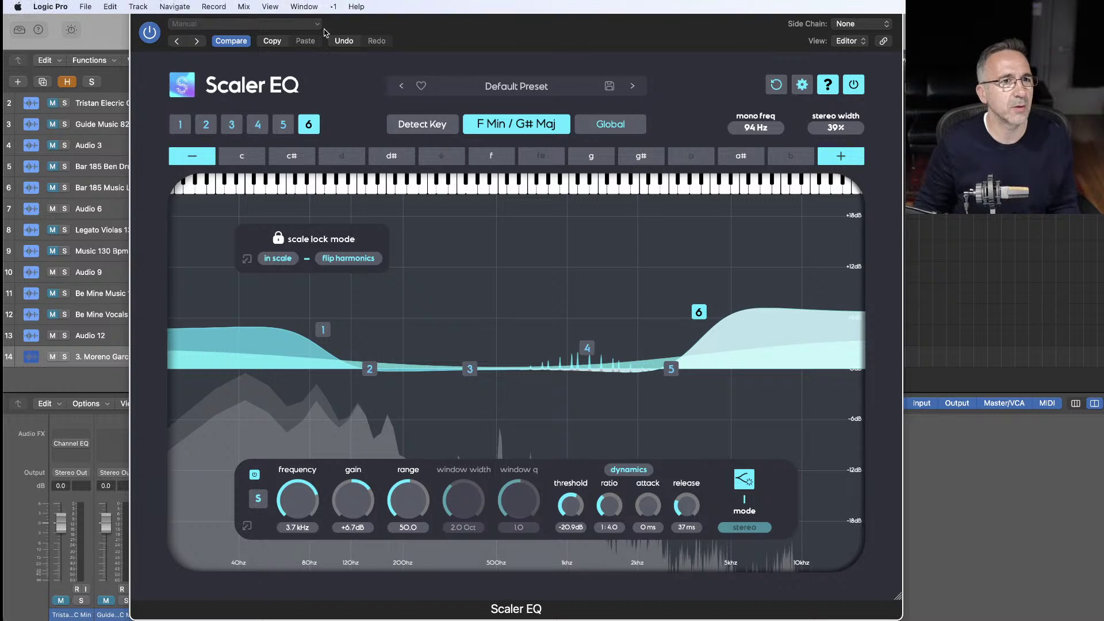
pyautogui.click(137, 9)
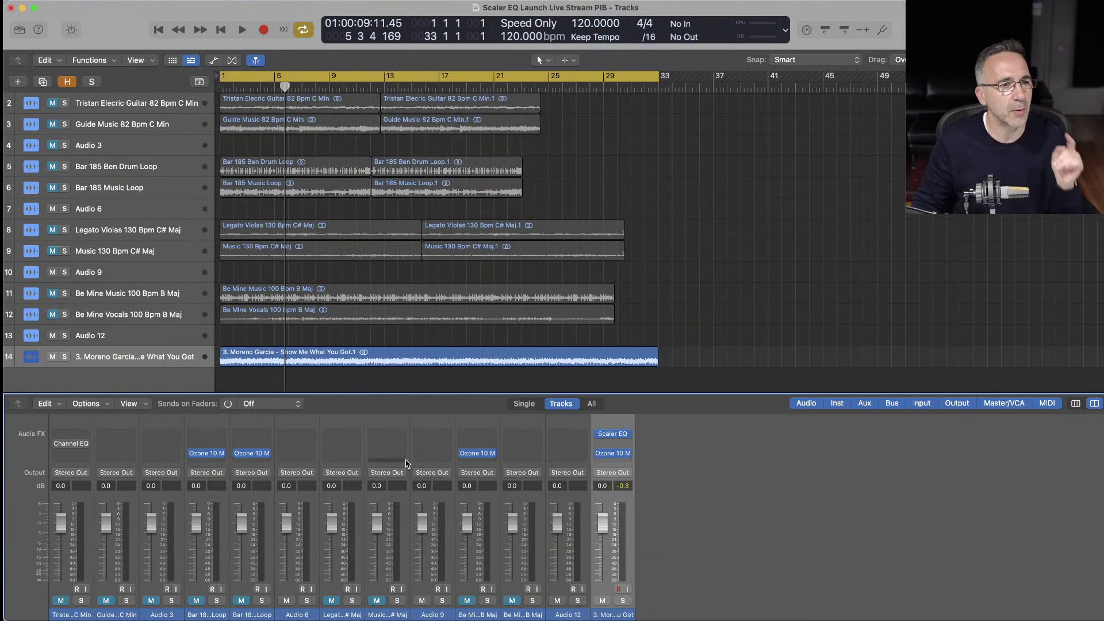
# Reopen Scaler EQ on the "Show Me What You Got" channel, boost band 4 to about +9.2 dB at 1.1 kHz, and add note A to the scale
pyautogui.click(618, 436)
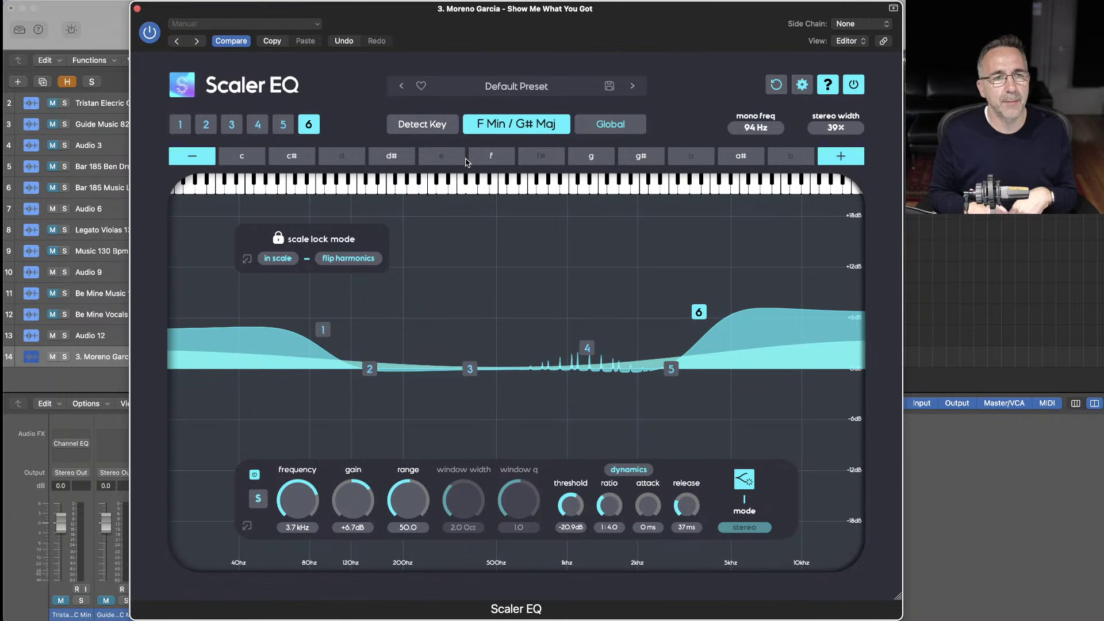
pyautogui.moveTo(587, 347); pyautogui.dragTo(578, 289)
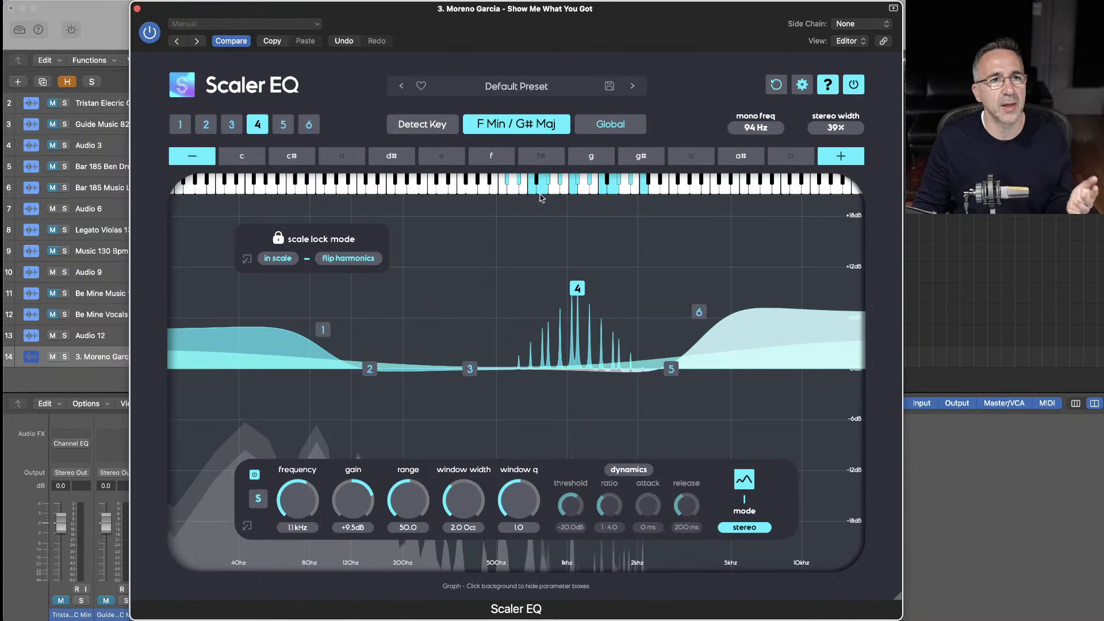
pyautogui.click(681, 158)
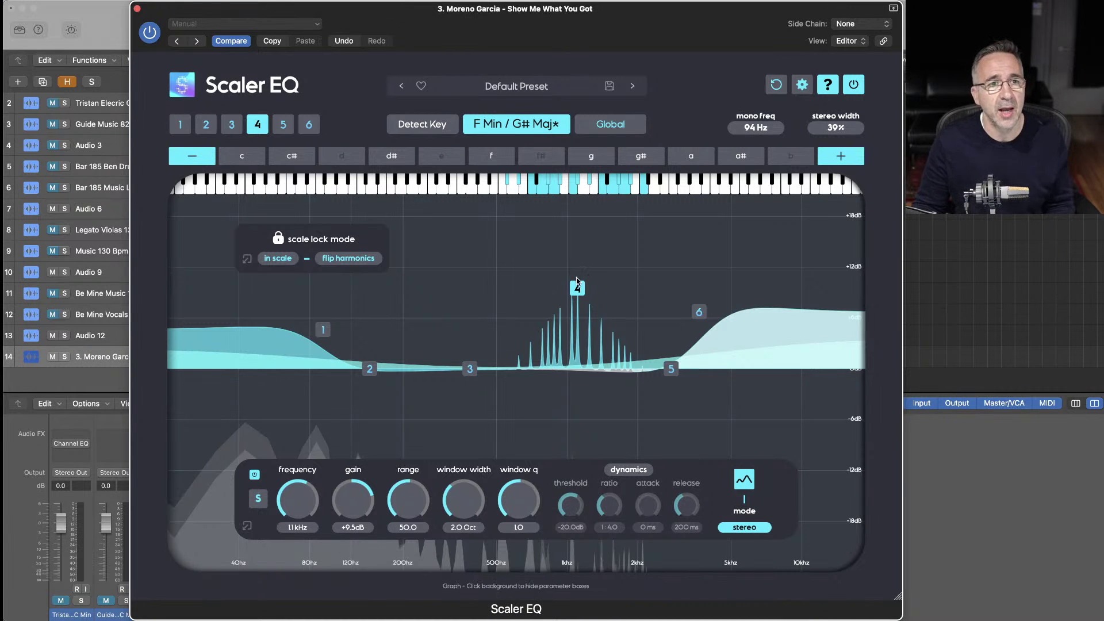
pyautogui.moveTo(577, 281); pyautogui.dragTo(577, 285)
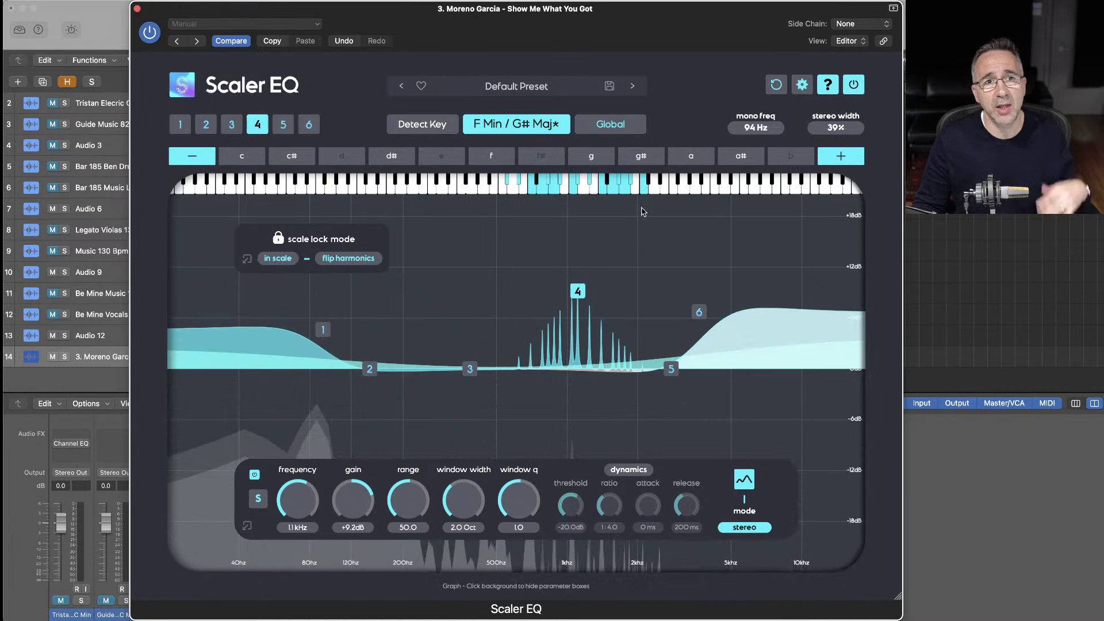
# Toggle note G# out of and back into band 4's scale, remove note A, and close the plug-in window
pyautogui.click(645, 160)
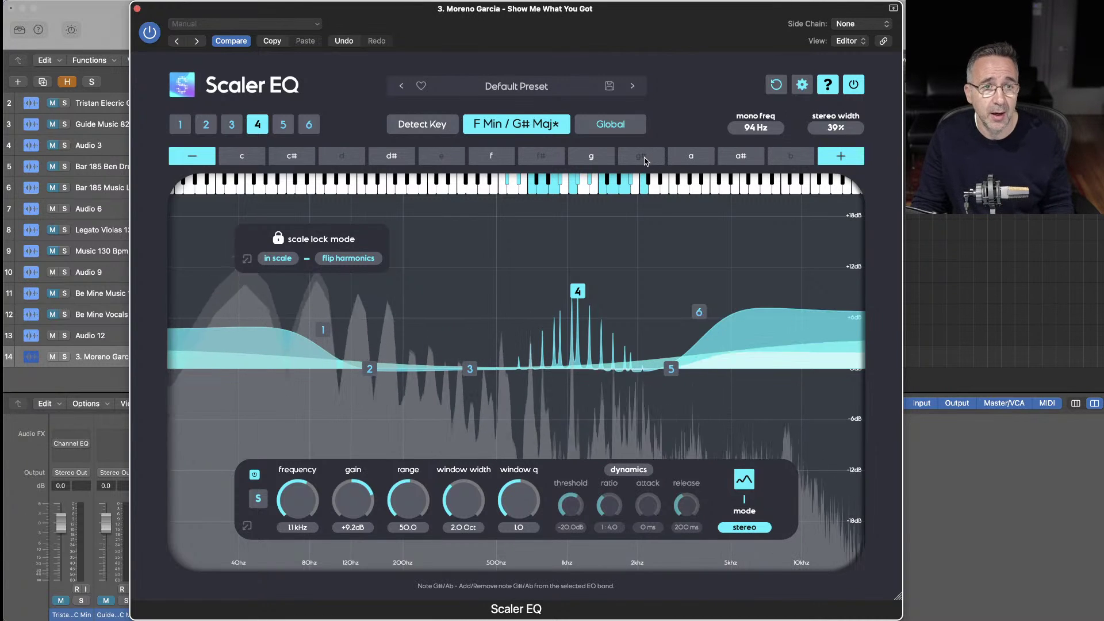
pyautogui.click(644, 160)
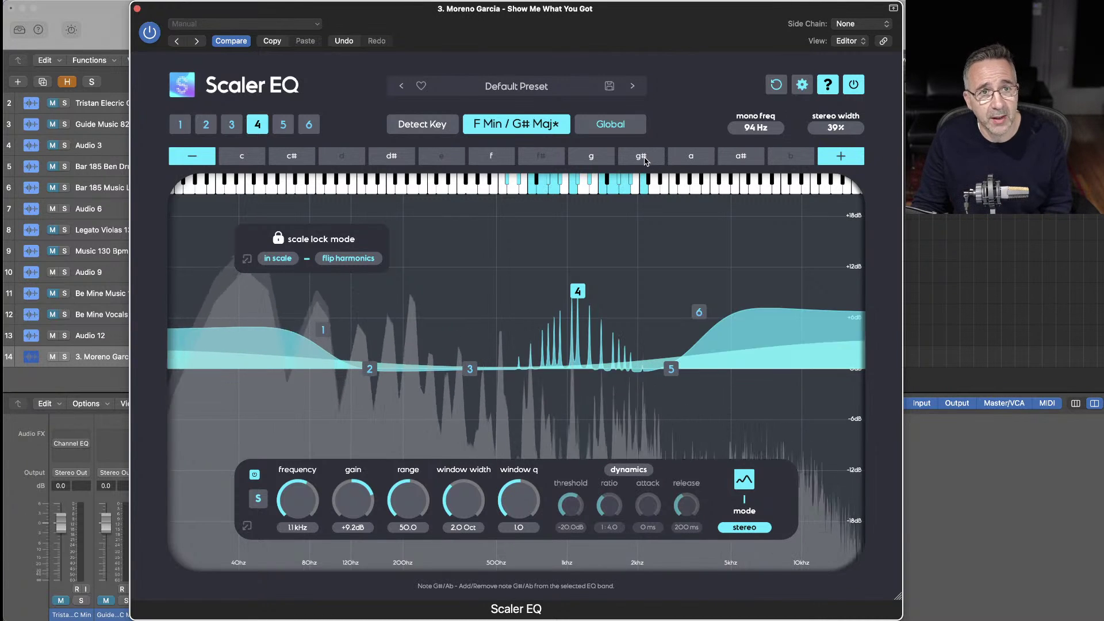
pyautogui.click(684, 160)
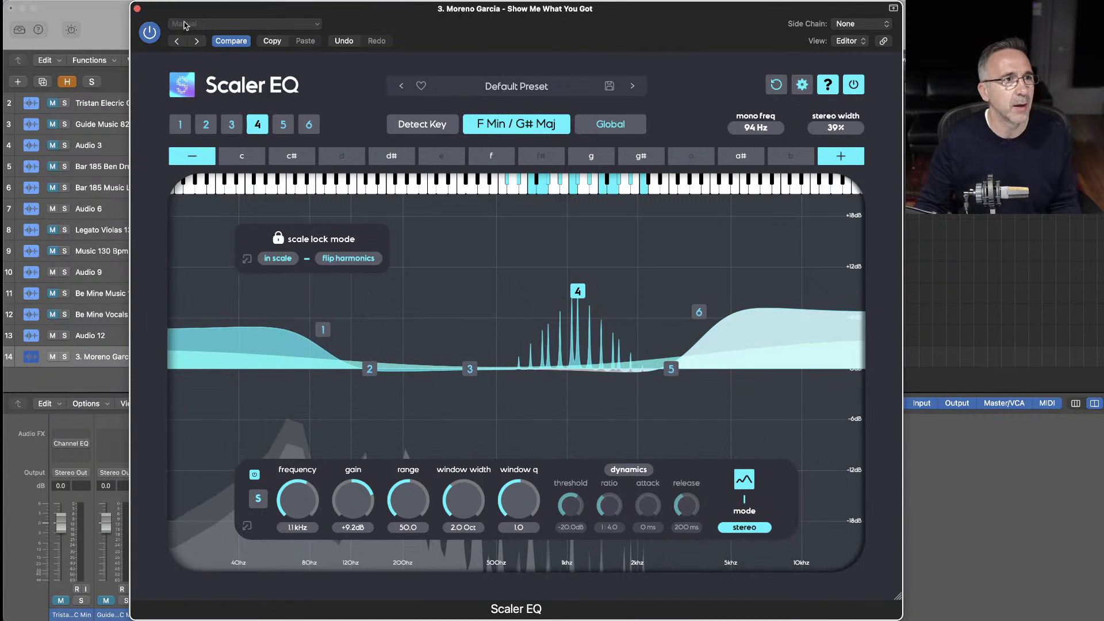
pyautogui.click(137, 9)
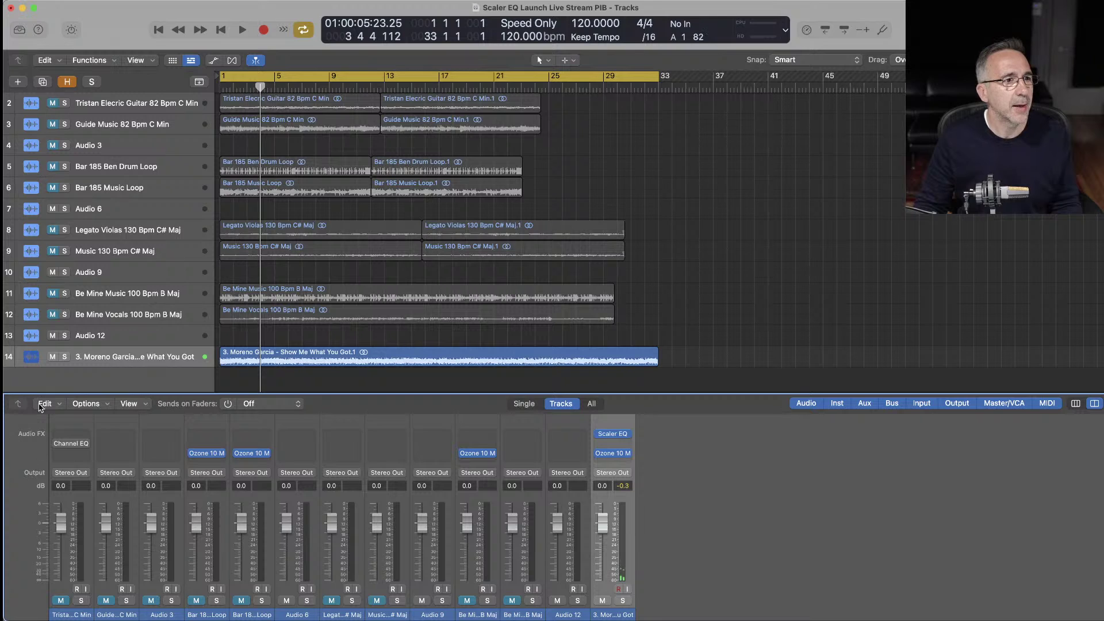
# Mute the "Show Me What You Got" track and unmute the electric guitar track
pyautogui.click(47, 358)
pyautogui.click(50, 357)
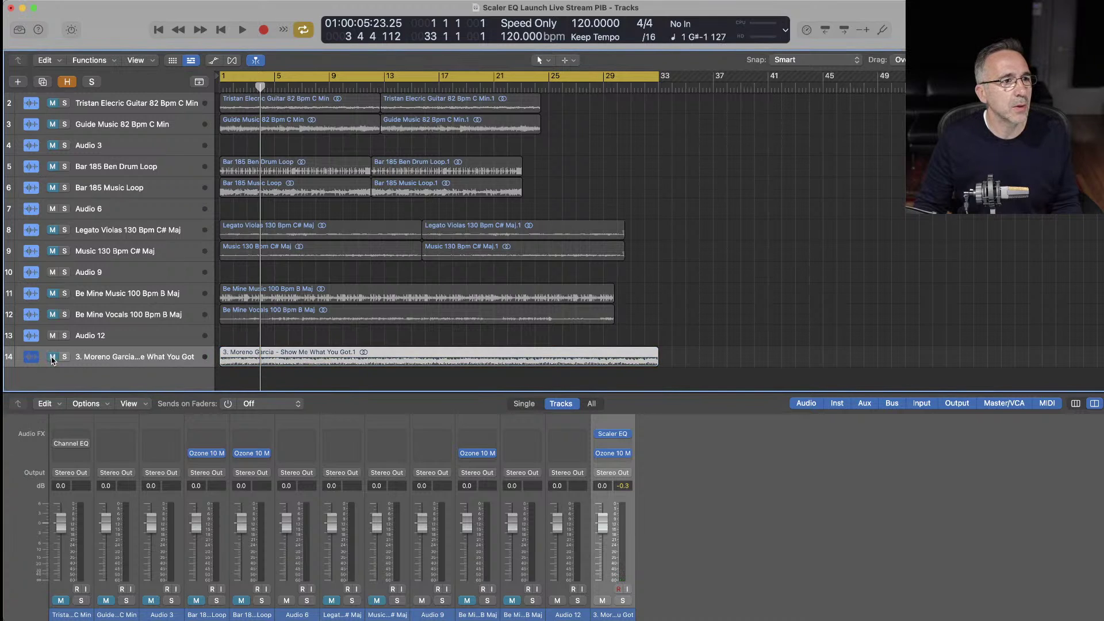
pyautogui.click(50, 104)
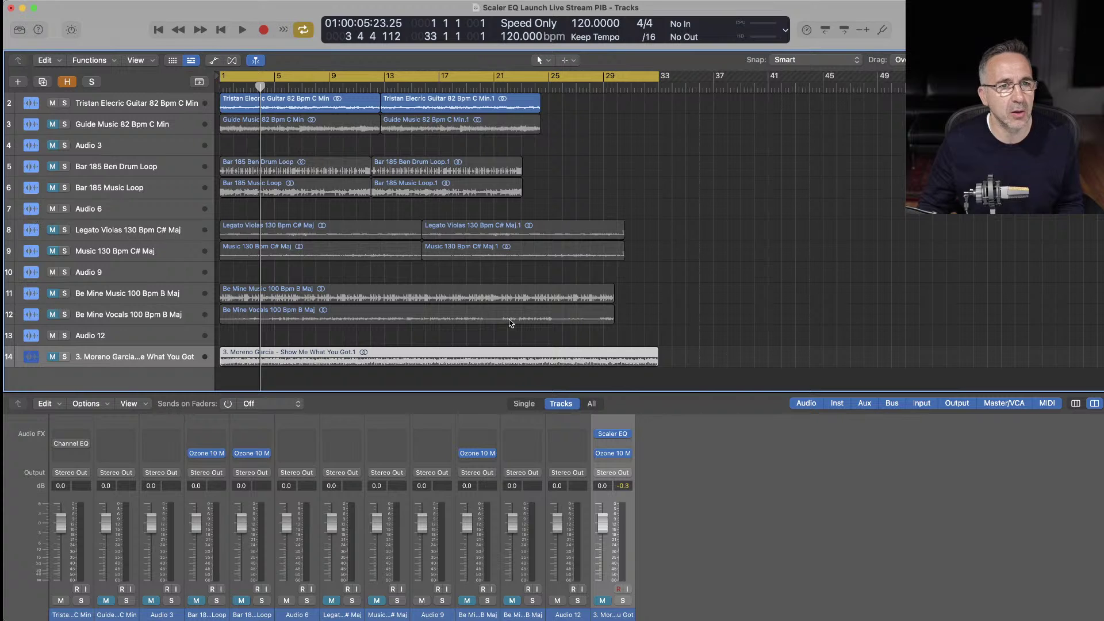
# Reopen Scaler EQ on the "Show Me What You Got" channel, view the available keys and scale types, and close the plug-in window
pyautogui.click(611, 440)
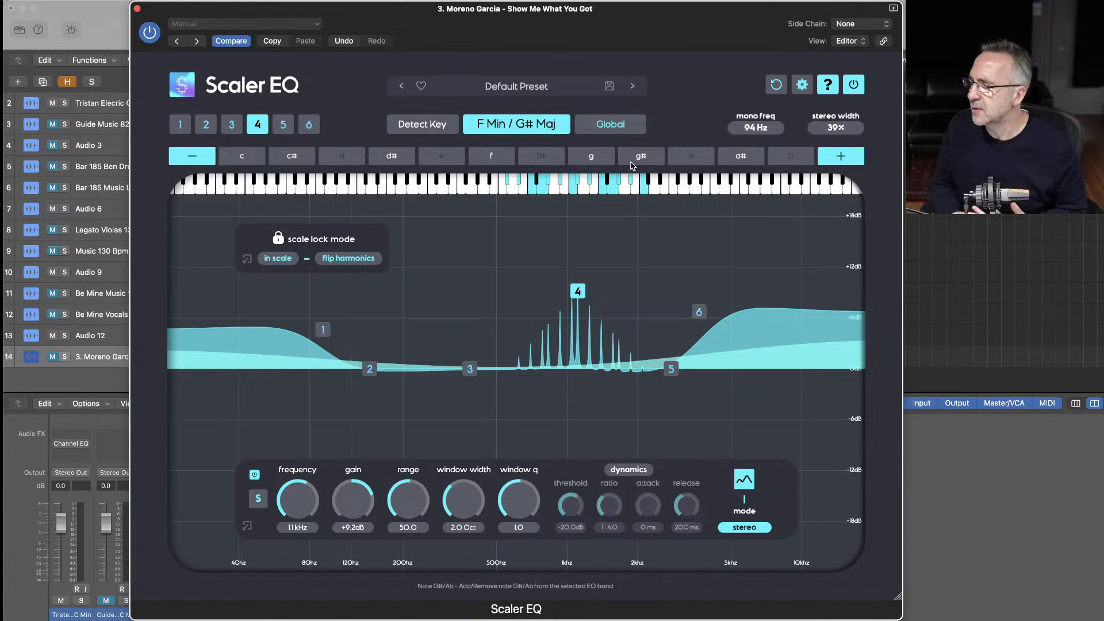
pyautogui.click(514, 128)
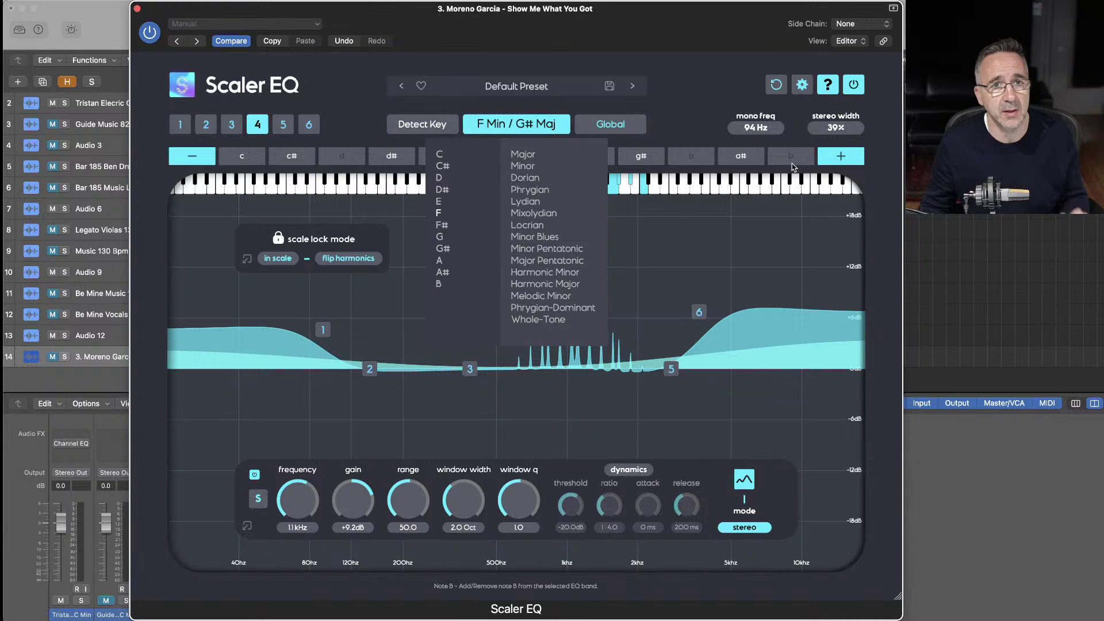
pyautogui.click(137, 8)
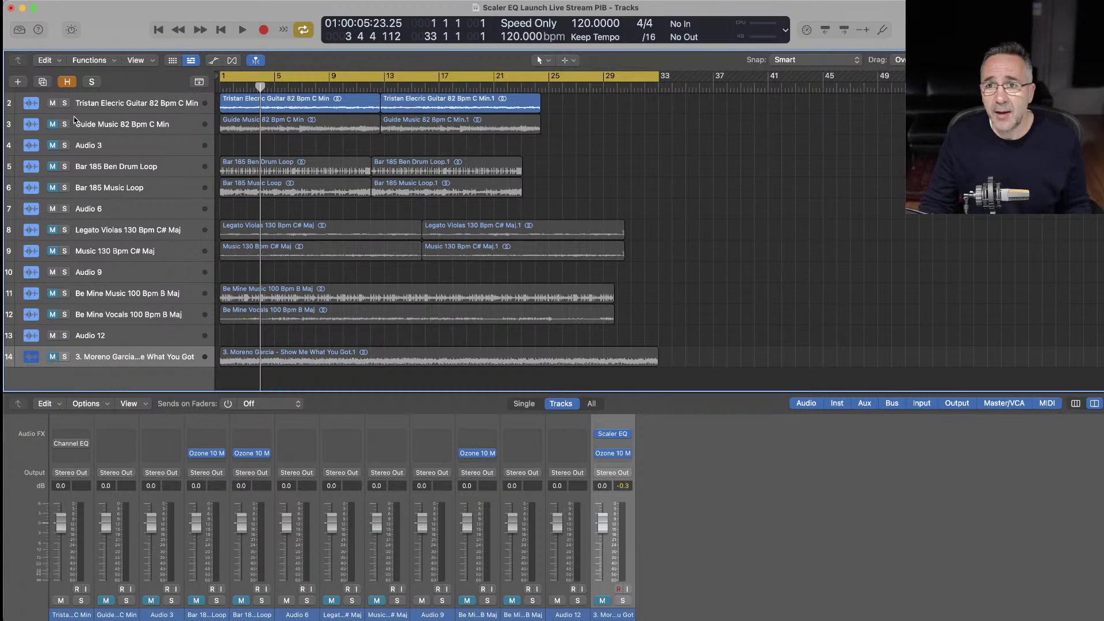
# Select the electric guitar track, set the cycle range to its regions, and audition the guitar on its own
pyautogui.click(128, 106)
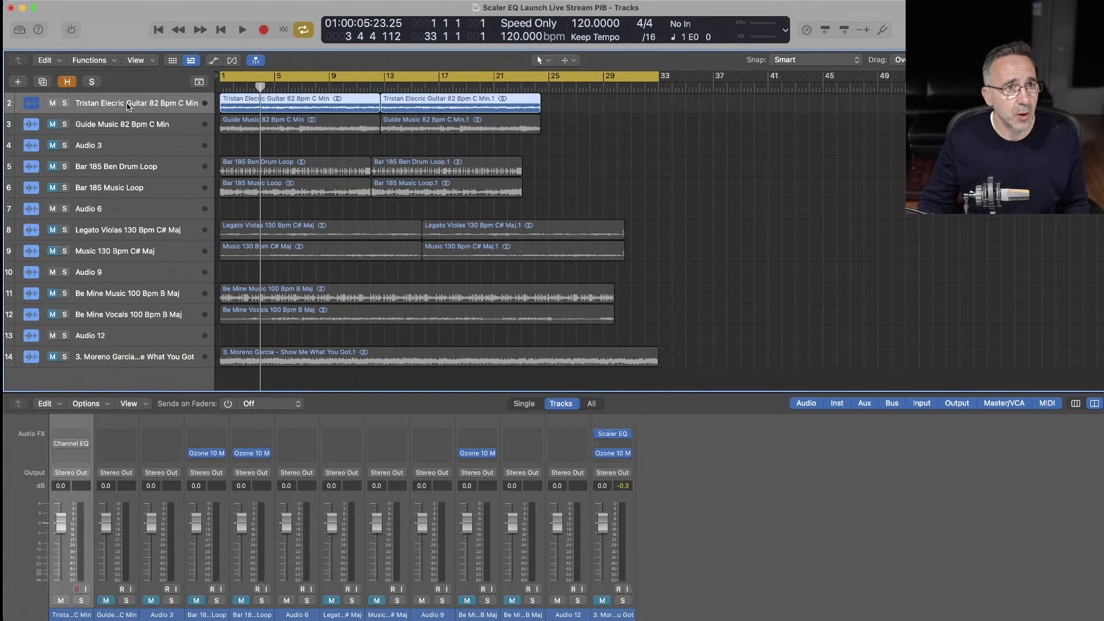
pyautogui.press('super+u')
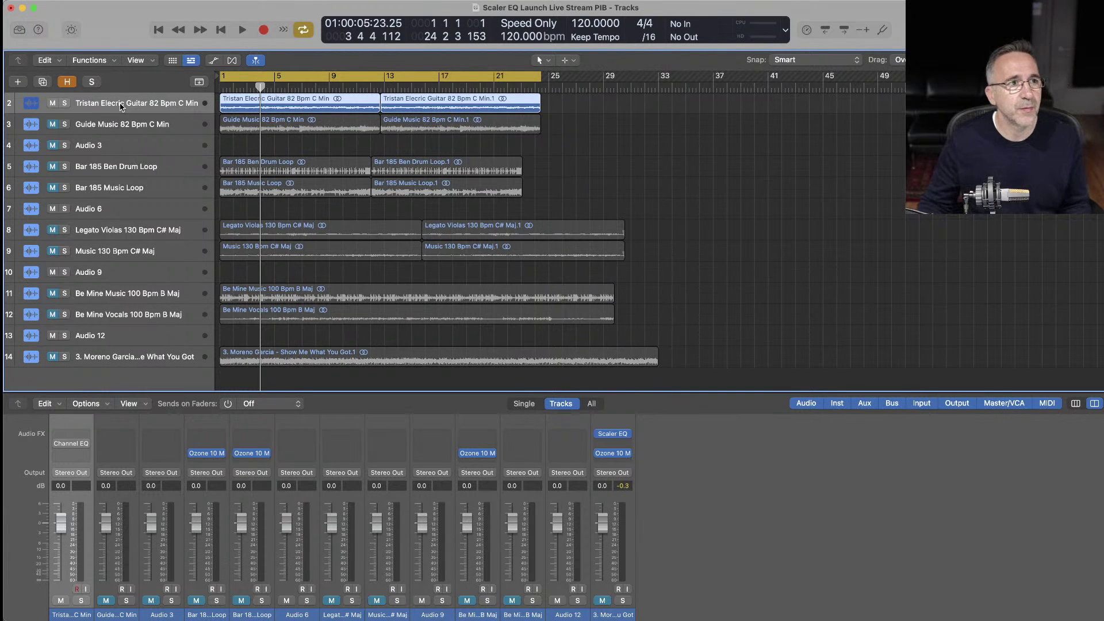
pyautogui.press('space')
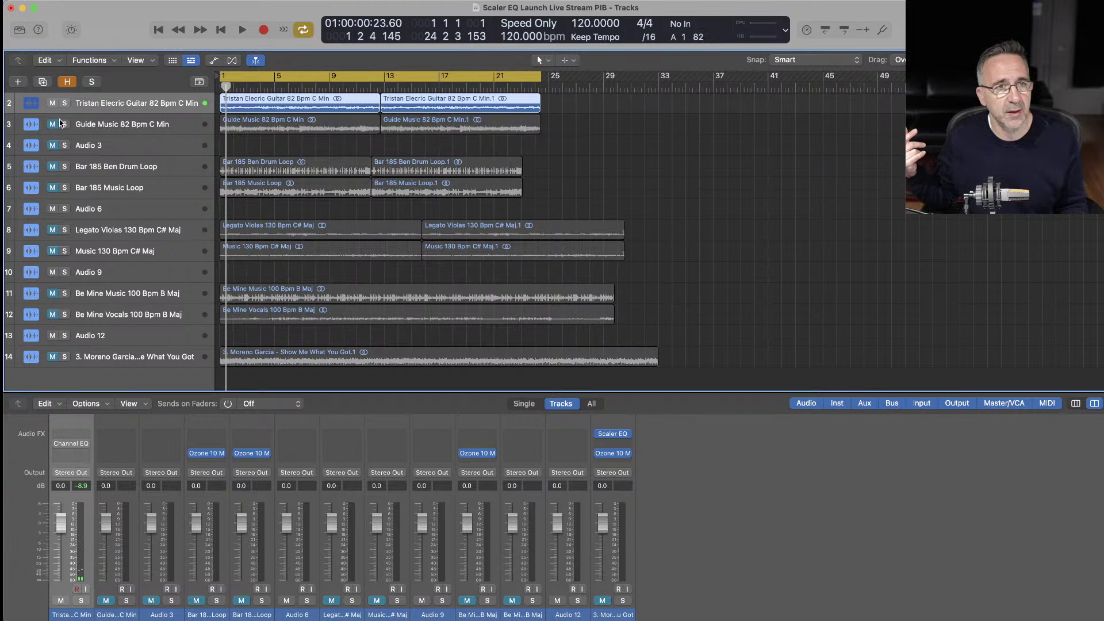
pyautogui.press('space')
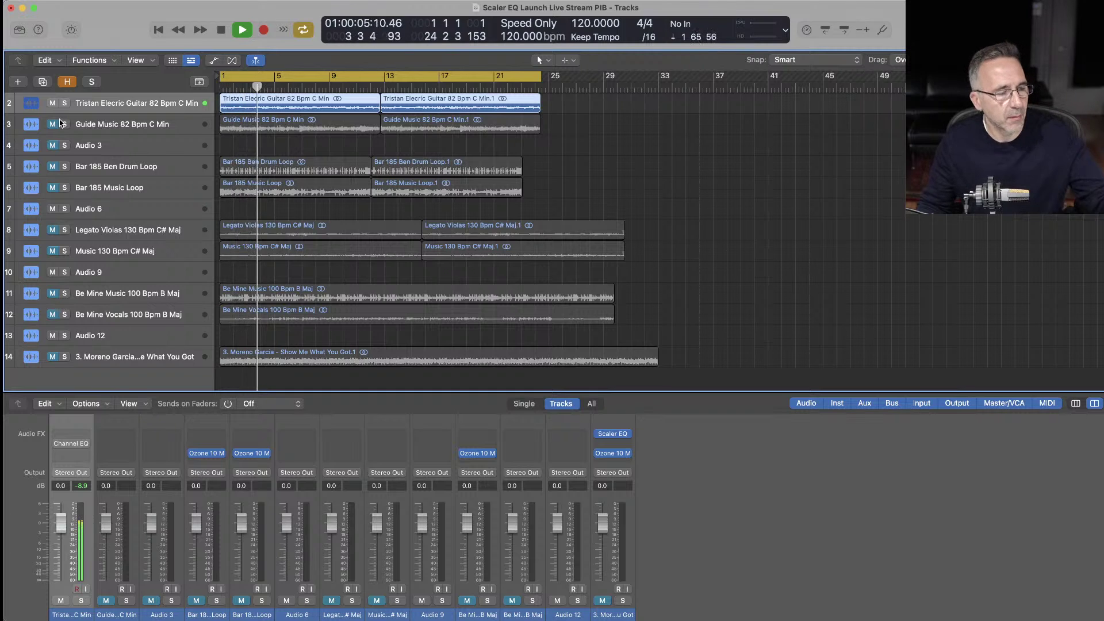
pyautogui.press('space')
# Mute the electric guitar and audition the Guide Music track on its own
pyautogui.click(53, 104)
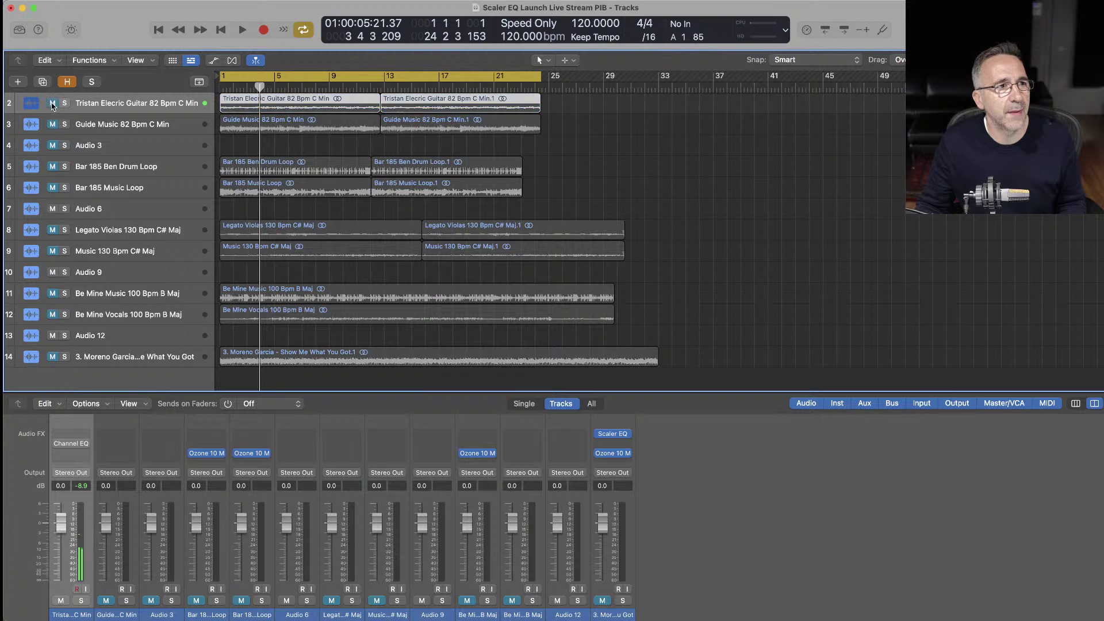
pyautogui.click(52, 124)
pyautogui.press('space')
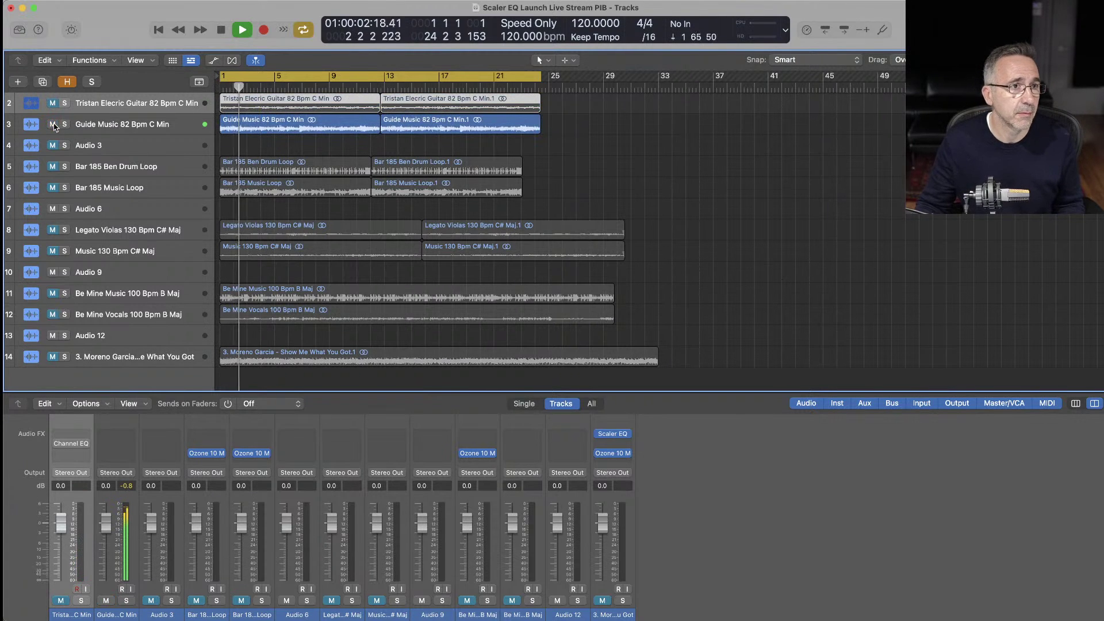
pyautogui.press('space')
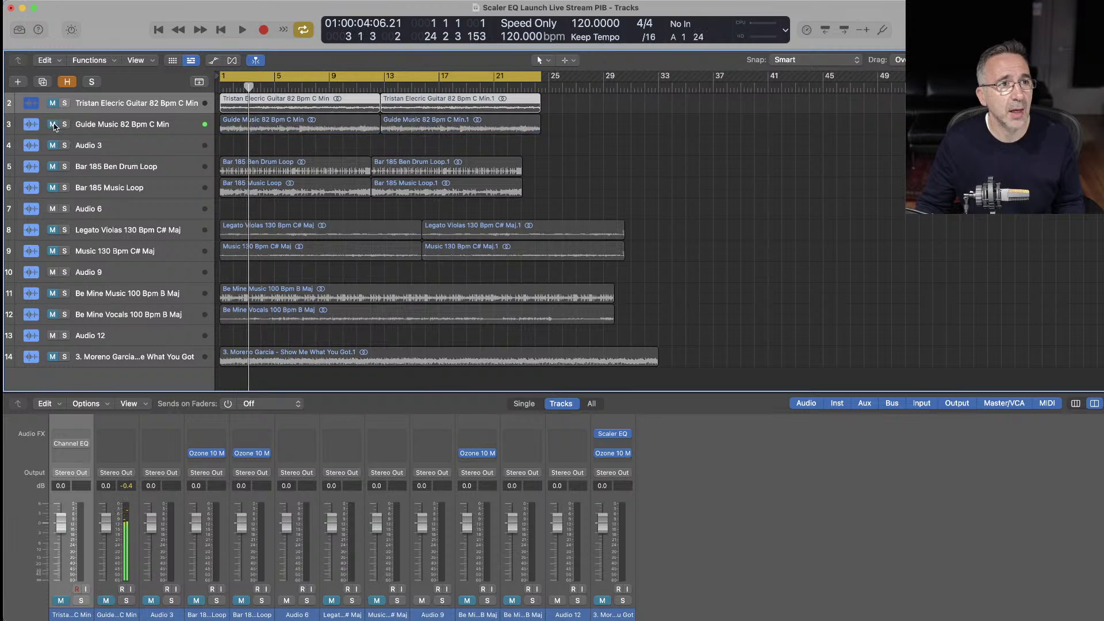
# Unmute the electric guitar and Guide Music tracks, audition them together, and mute Guide Music again
pyautogui.click(52, 99)
pyautogui.click(53, 103)
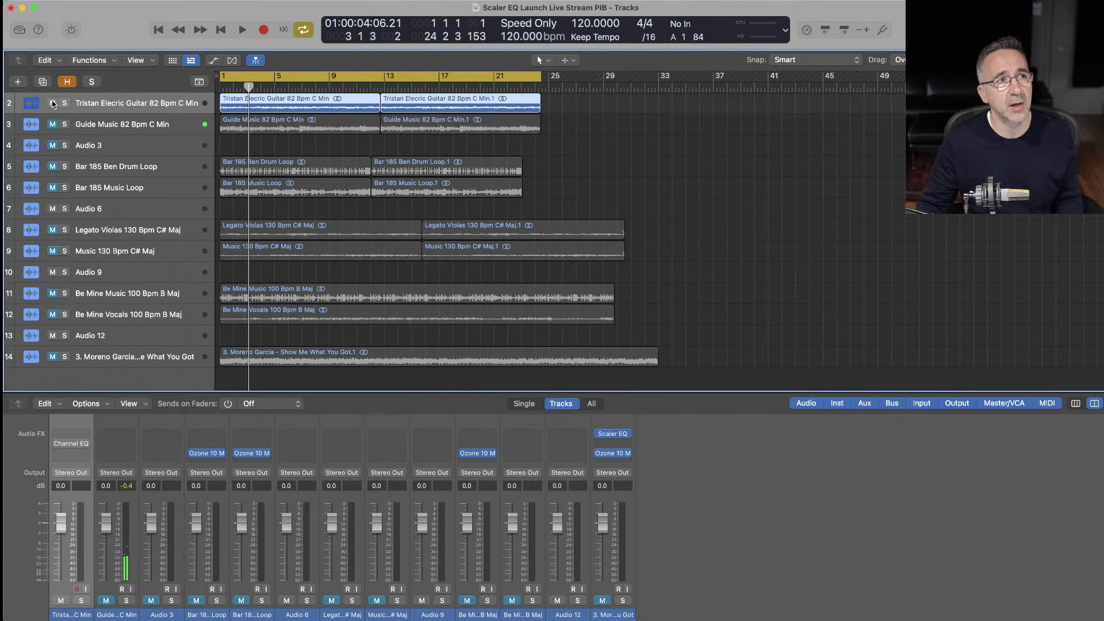
pyautogui.click(52, 124)
pyautogui.press('space')
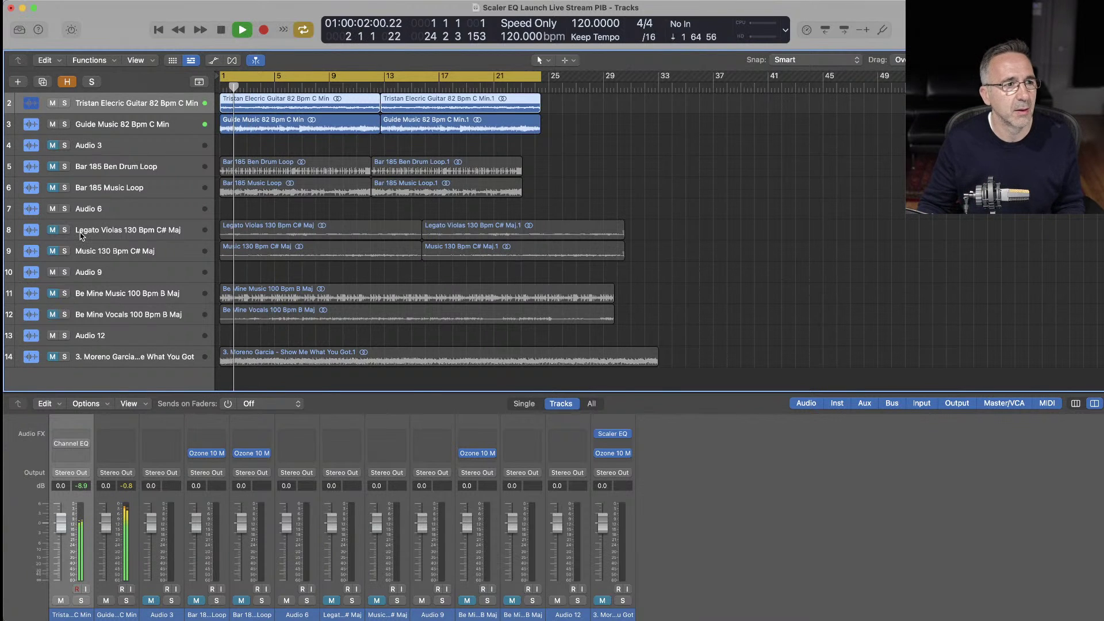
pyautogui.press('space')
pyautogui.click(52, 125)
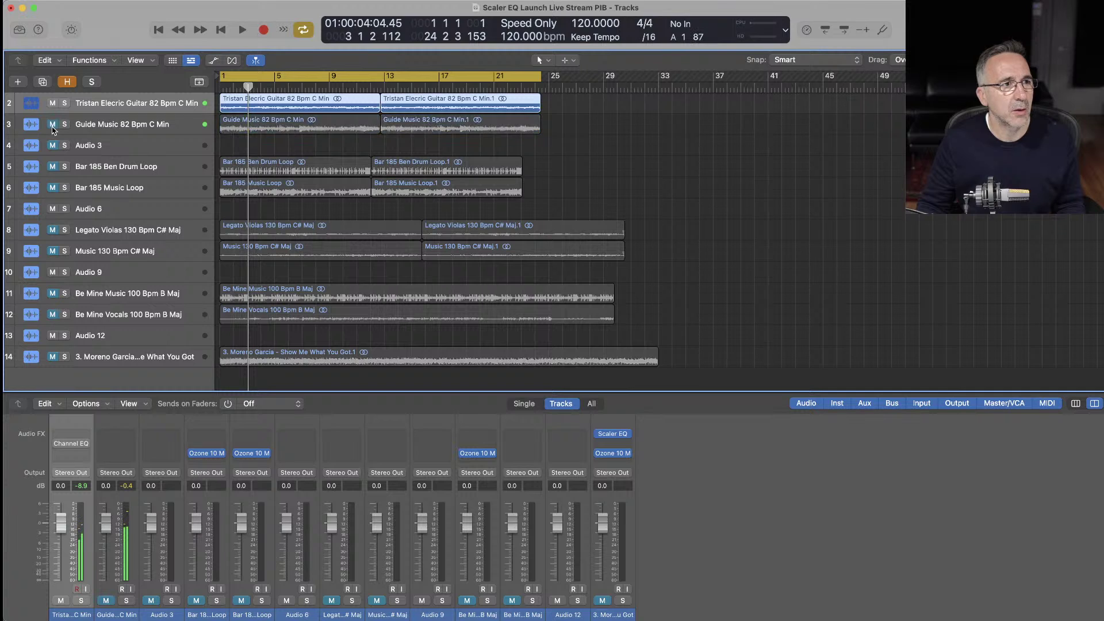
# Insert a stereo Scaler EQ before Channel EQ on the electric guitar channel and detect the key from the playing guitar
pyautogui.click(72, 439)
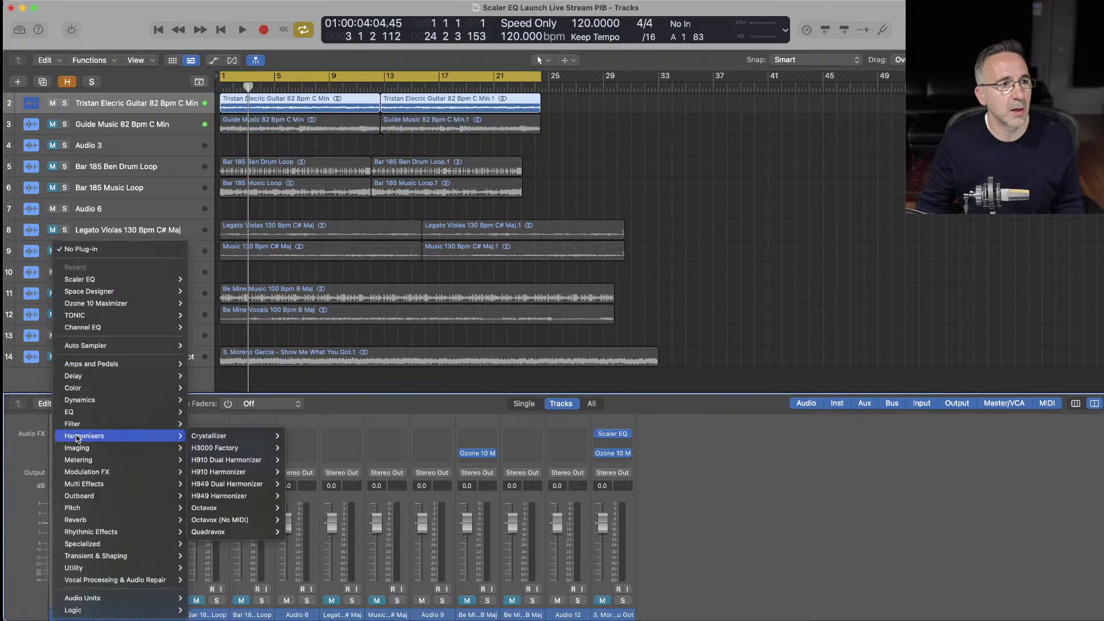
pyautogui.moveTo(119, 283)
pyautogui.click(203, 279)
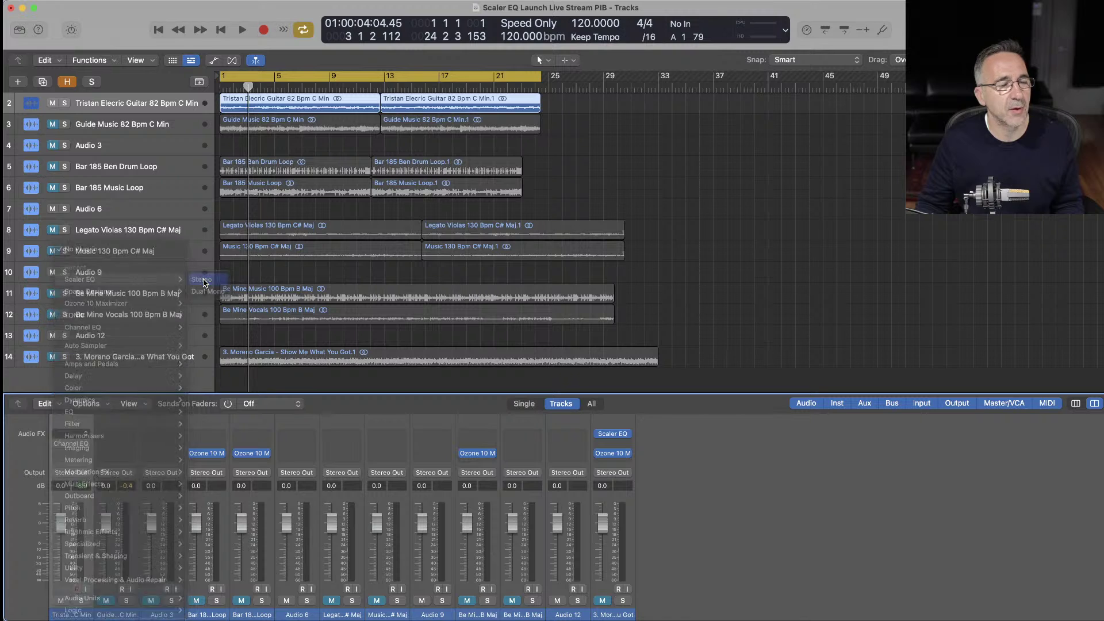
pyautogui.moveTo(984, 7); pyautogui.dragTo(438, 6)
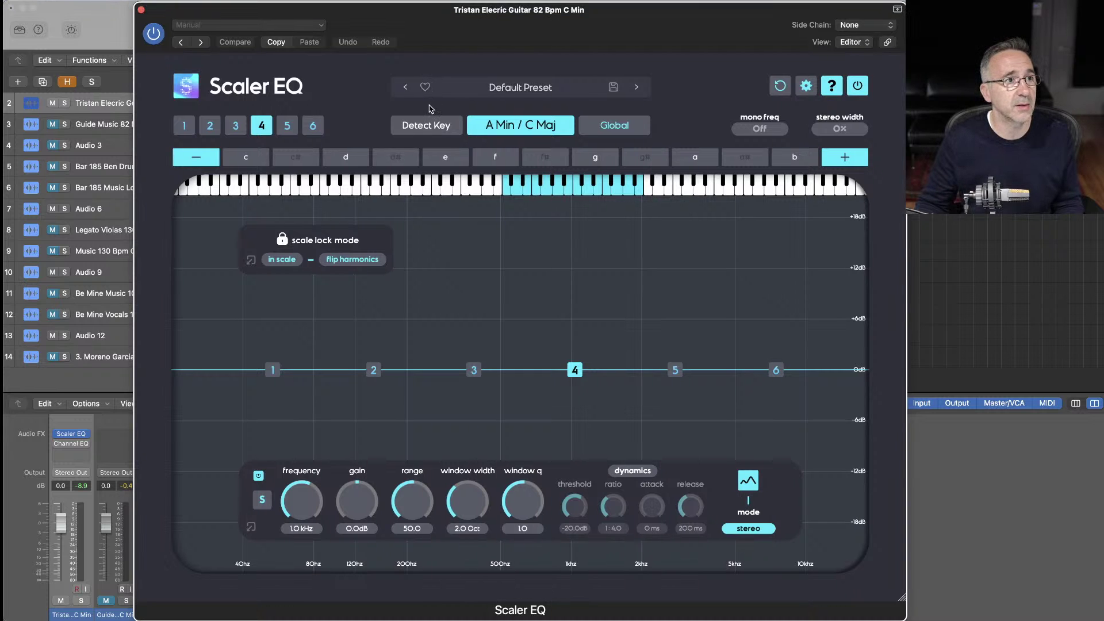
pyautogui.press('space')
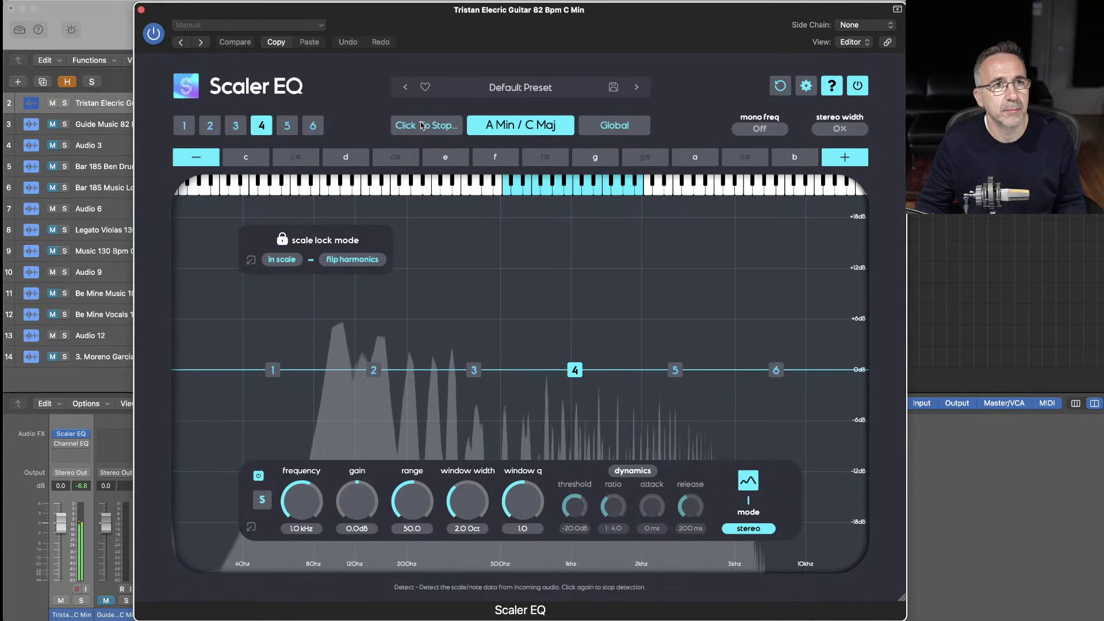
pyautogui.click(422, 126)
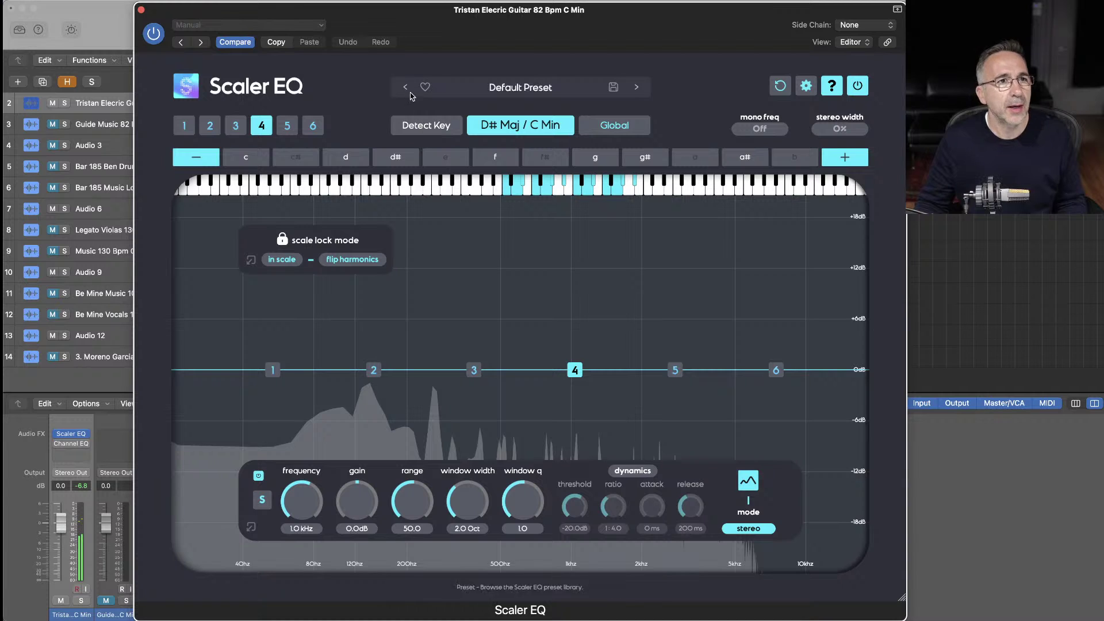
pyautogui.press('super+Tab')
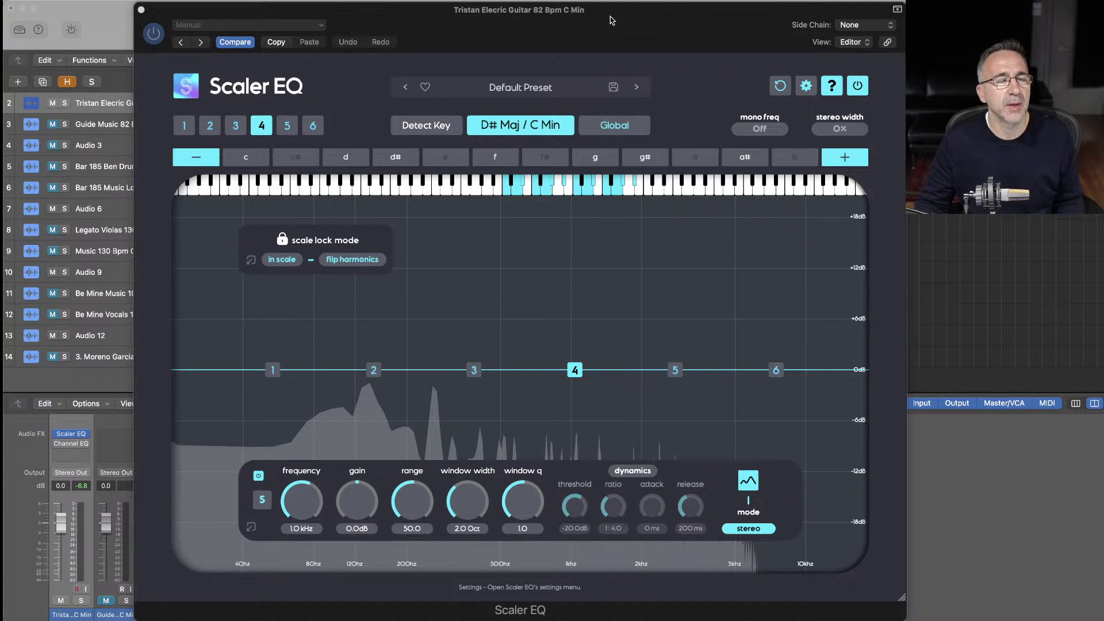
pyautogui.moveTo(300, 20); pyautogui.dragTo(328, 21)
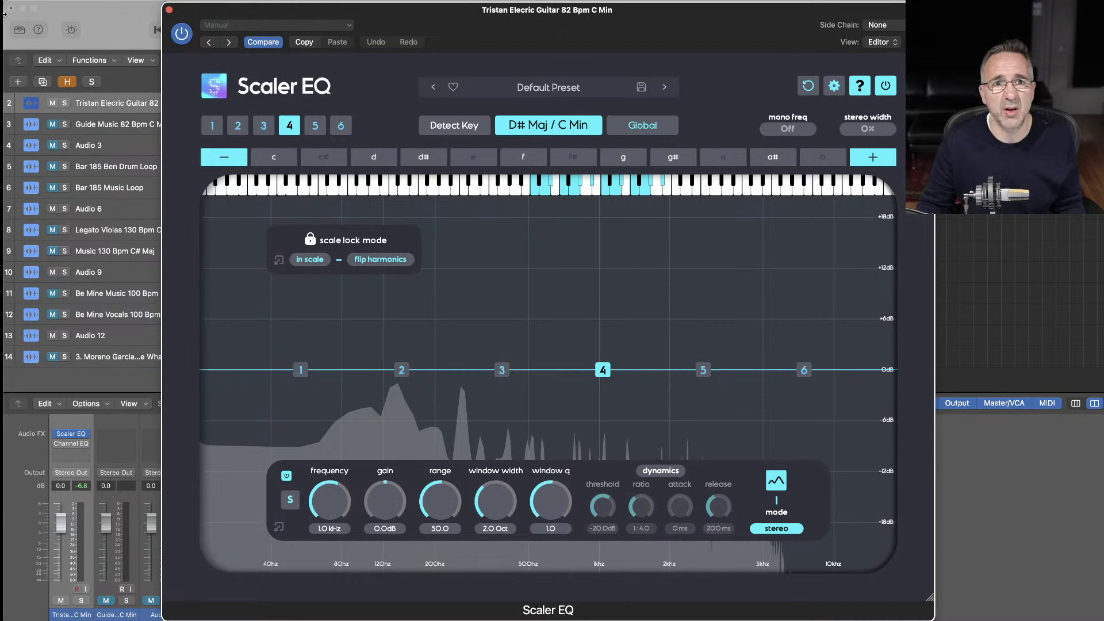
pyautogui.moveTo(404, 30); pyautogui.dragTo(375, 22)
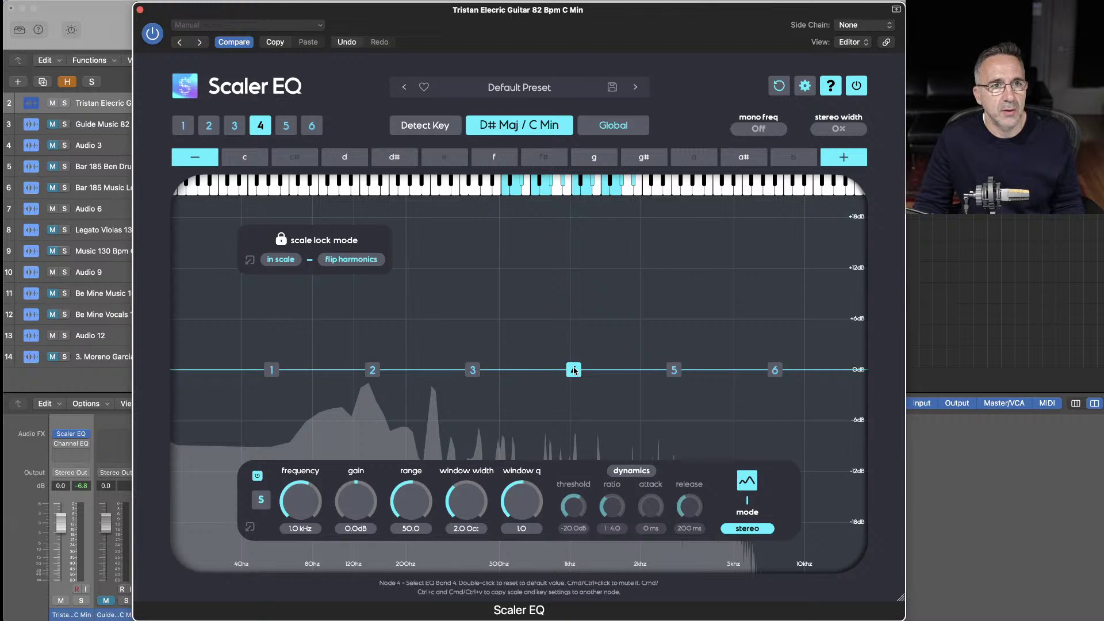
# Boost the in-key peaks of band 4 on the guitar to about +8.3 dB at 1.4 kHz
pyautogui.moveTo(573, 369); pyautogui.dragTo(614, 326)
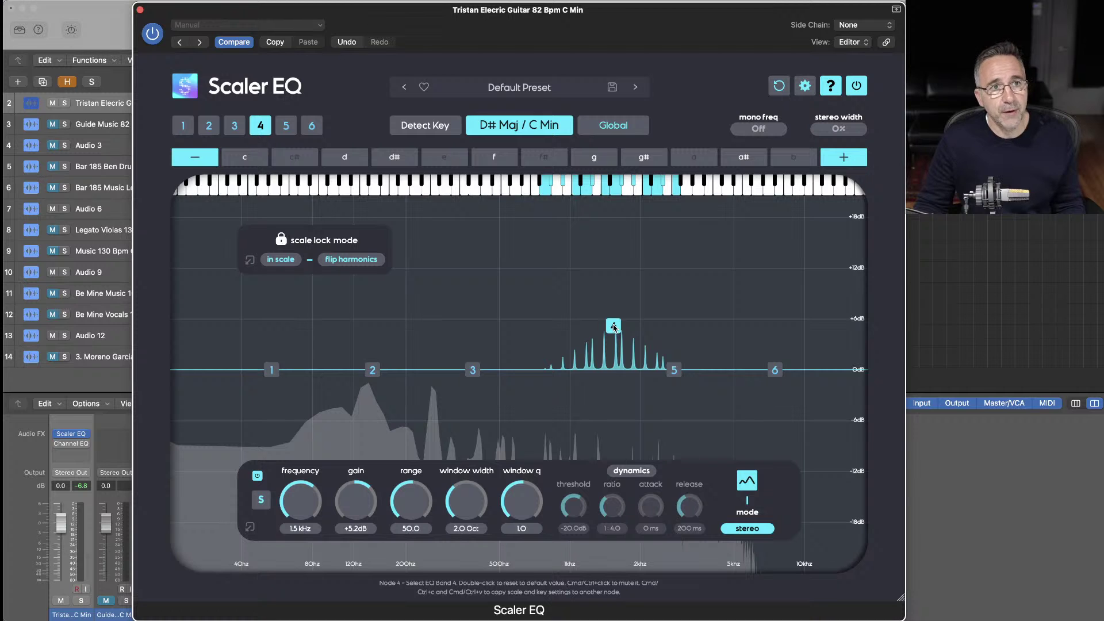
pyautogui.moveTo(613, 326); pyautogui.dragTo(606, 299)
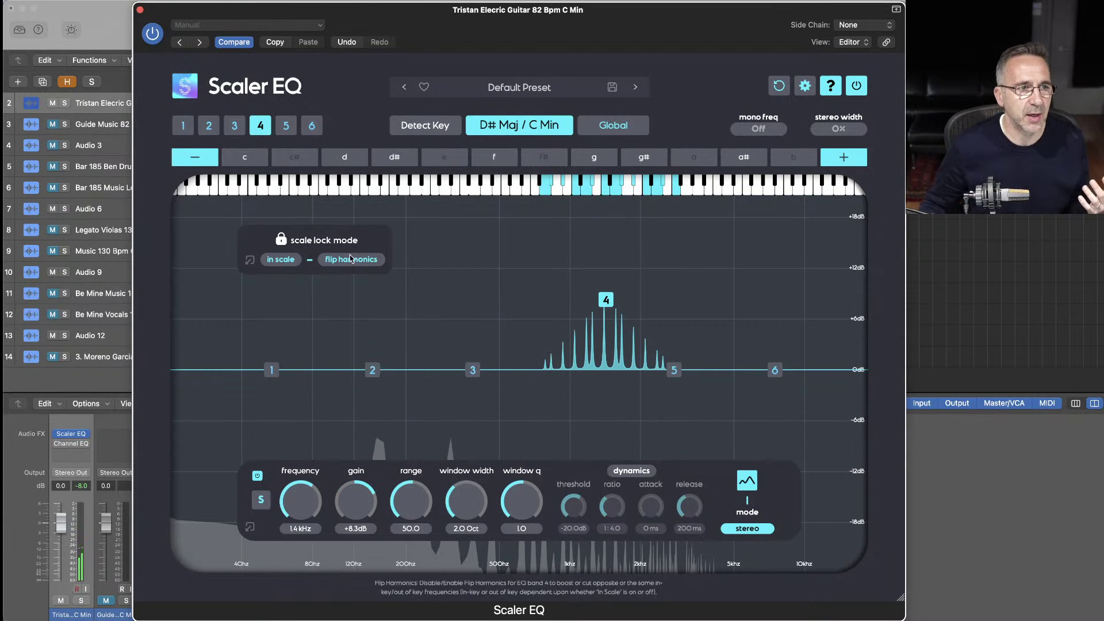
# Turn off In Scale for band 4 and boost its out-of-key peaks to about +10.4 dB at 1.3 kHz
pyautogui.click(295, 260)
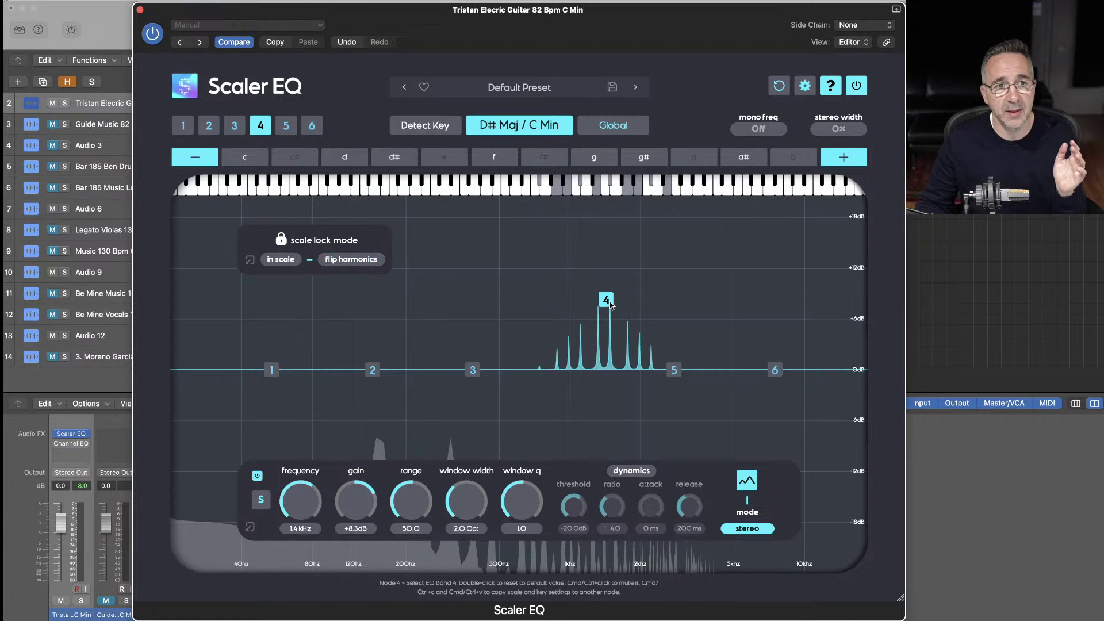
pyautogui.moveTo(608, 303); pyautogui.dragTo(611, 265)
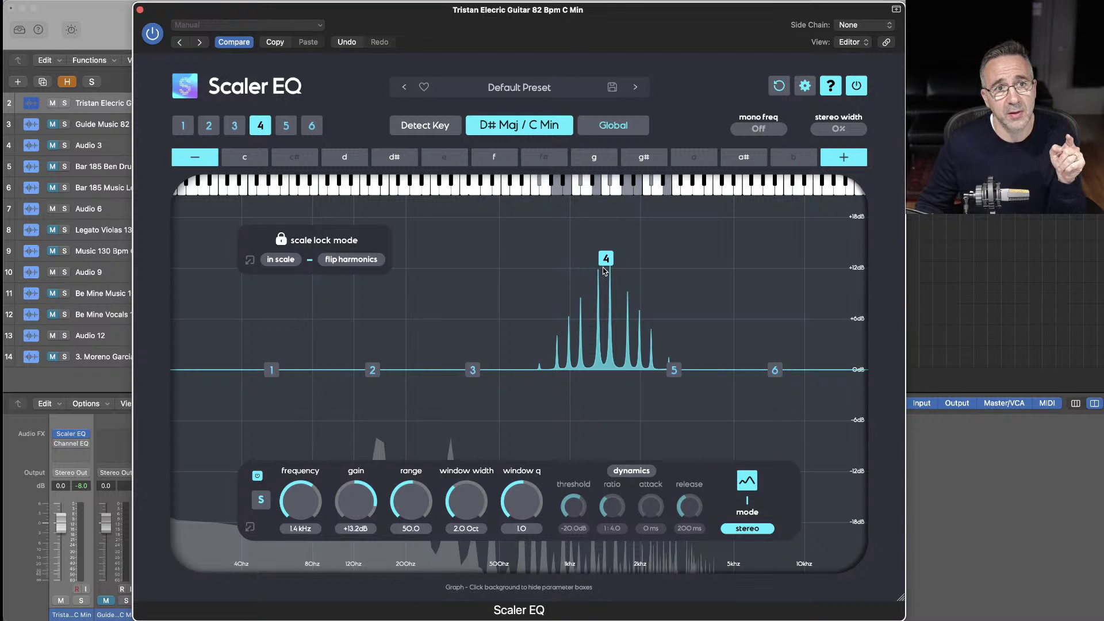
pyautogui.moveTo(605, 257); pyautogui.dragTo(597, 281)
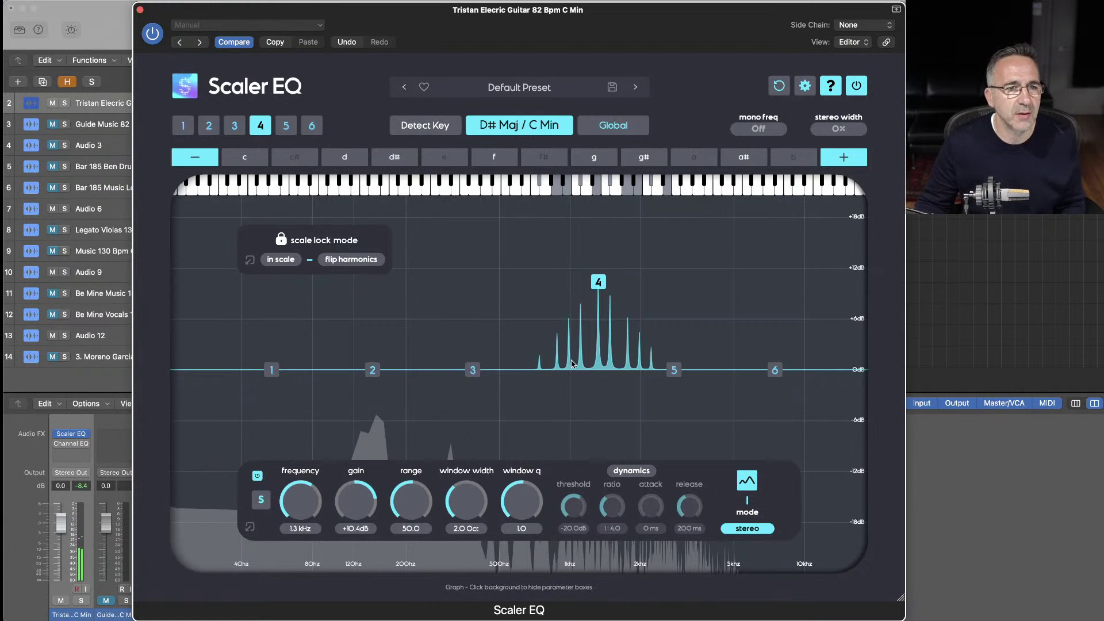
# Lower band 4 to about +7.6 dB at 1.2 kHz, and raise it again to about +10.7 dB at 1.3 kHz
pyautogui.click(563, 395)
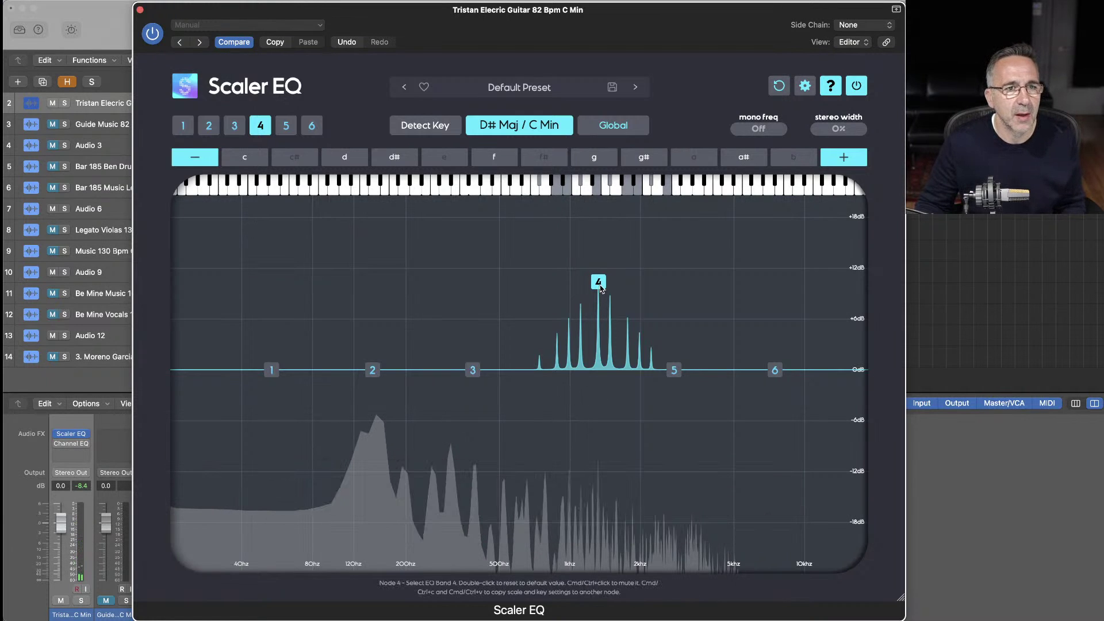
pyautogui.moveTo(597, 282); pyautogui.dragTo(594, 313)
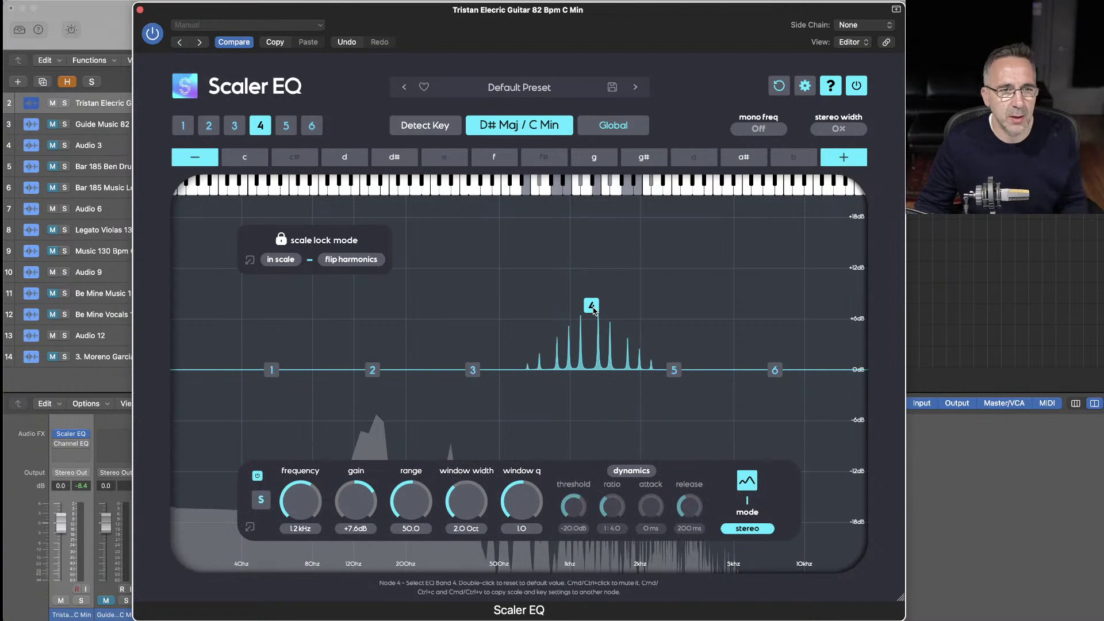
pyautogui.moveTo(594, 311); pyautogui.dragTo(598, 285)
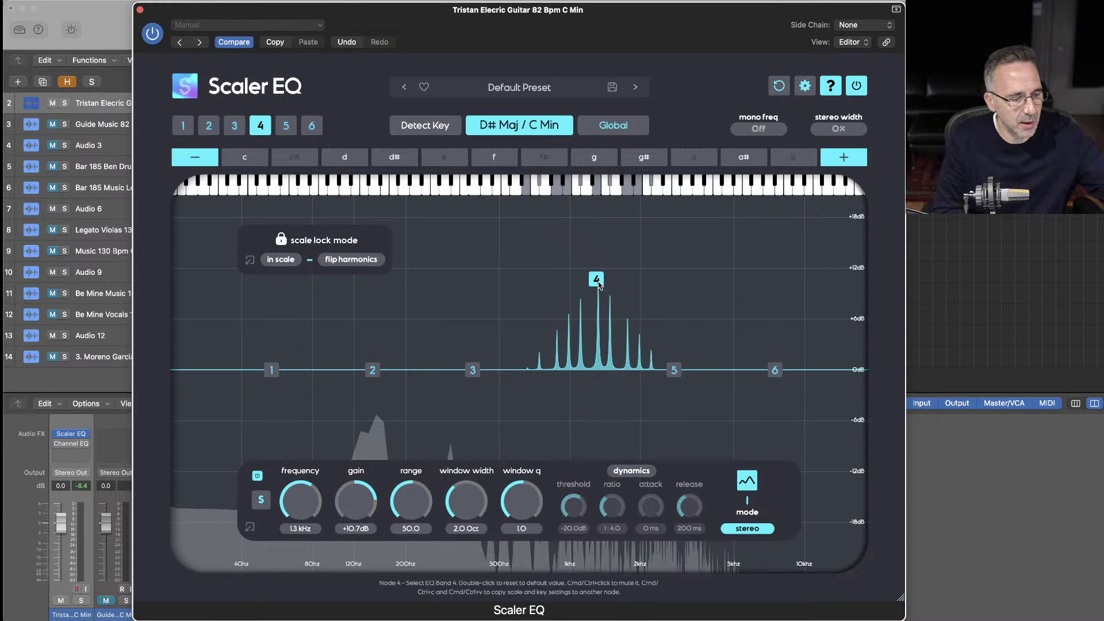
# Try a deep cut on band 4's out-of-key harmonics, and boost them to about +18.0 dB at 2.4 kHz
pyautogui.moveTo(598, 285); pyautogui.dragTo(602, 488)
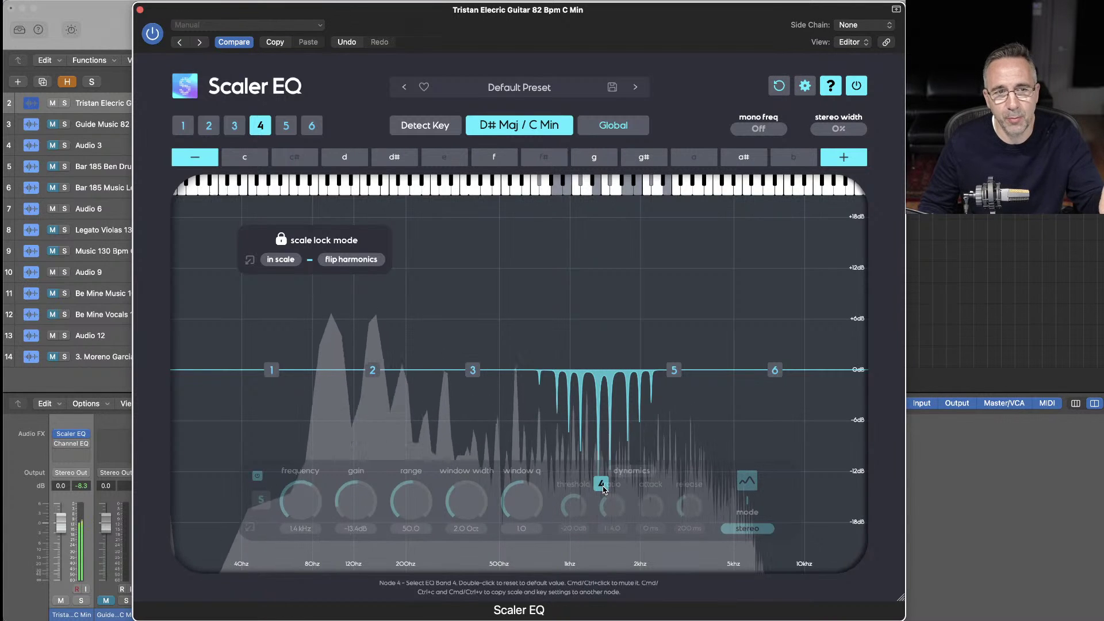
pyautogui.moveTo(603, 488); pyautogui.dragTo(601, 288)
pyautogui.moveTo(602, 287); pyautogui.dragTo(661, 212)
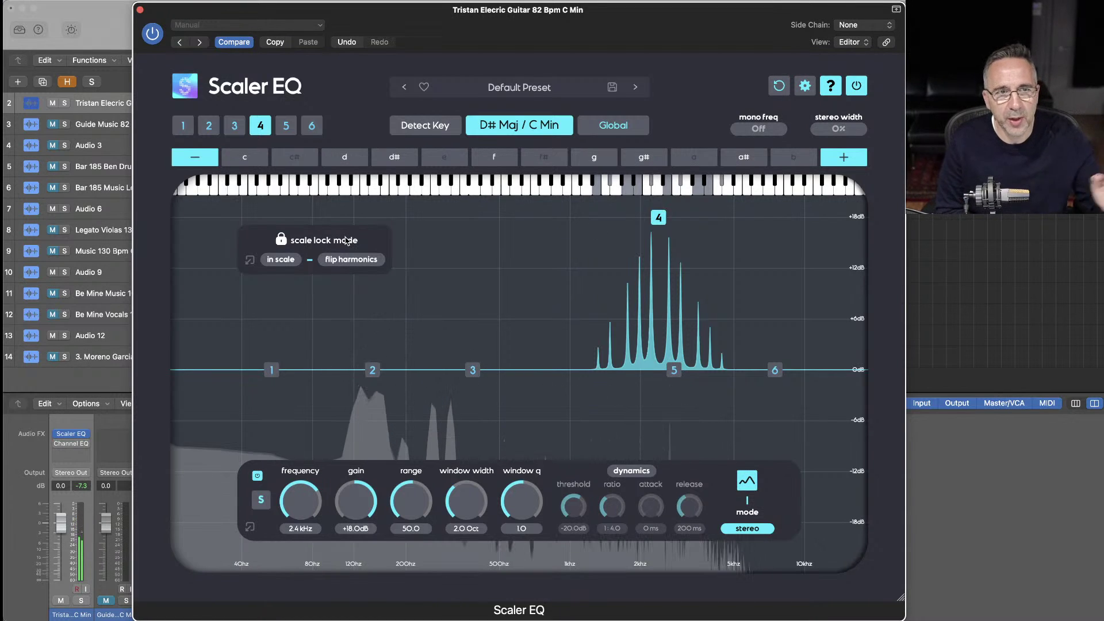
# Compare band 4 with In Scale on and off, and cut its out-of-key harmonics to about -9.0 dB at 2.6 kHz
pyautogui.click(290, 261)
pyautogui.press('space')
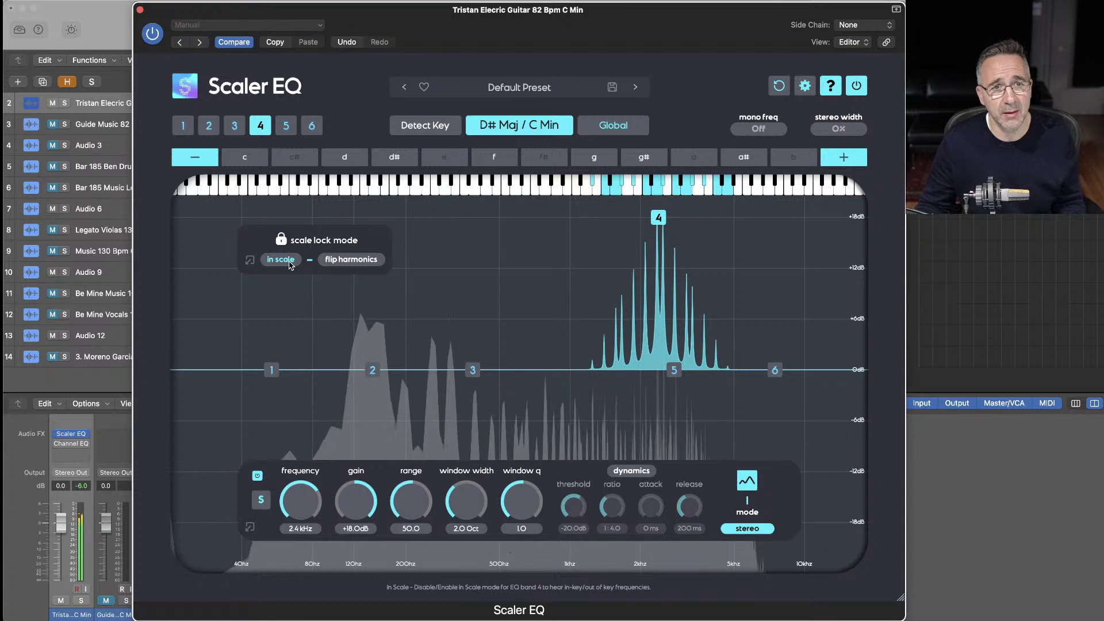
pyautogui.click(287, 264)
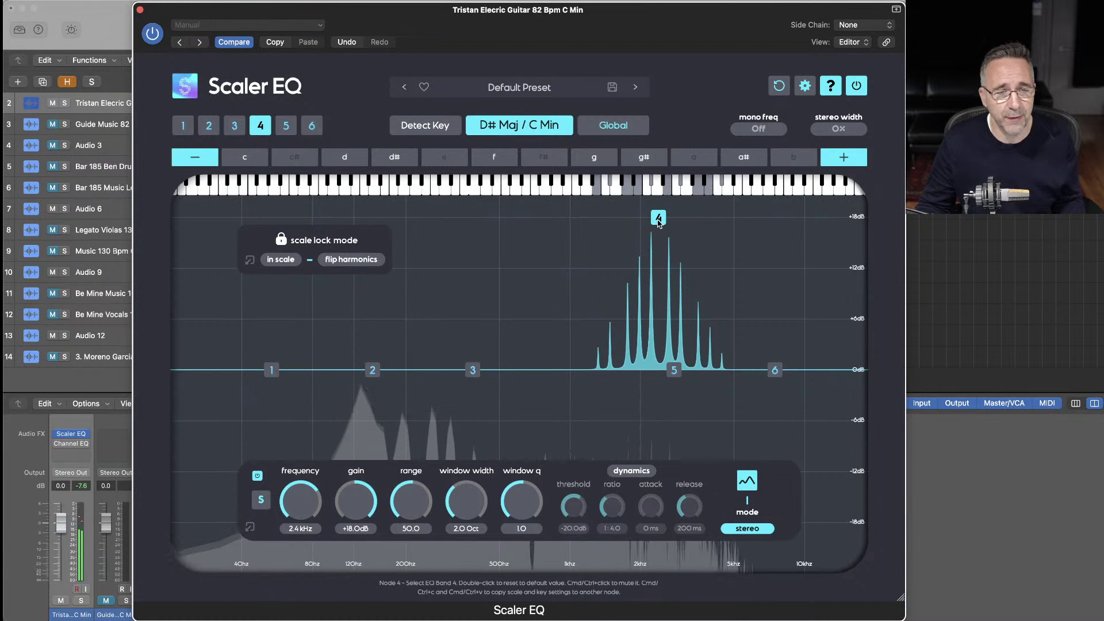
pyautogui.moveTo(656, 226); pyautogui.dragTo(667, 448)
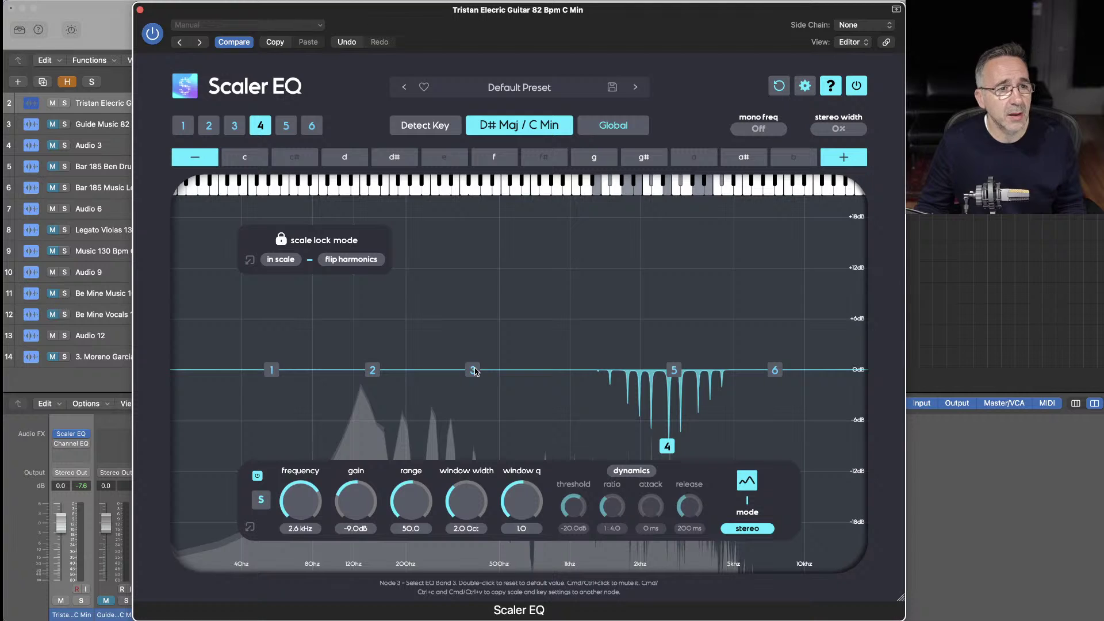
# Turn off In Scale for band 3 and boost its out-of-key harmonics to about +17.5 dB at 134 Hz
pyautogui.moveTo(473, 371); pyautogui.dragTo(391, 329)
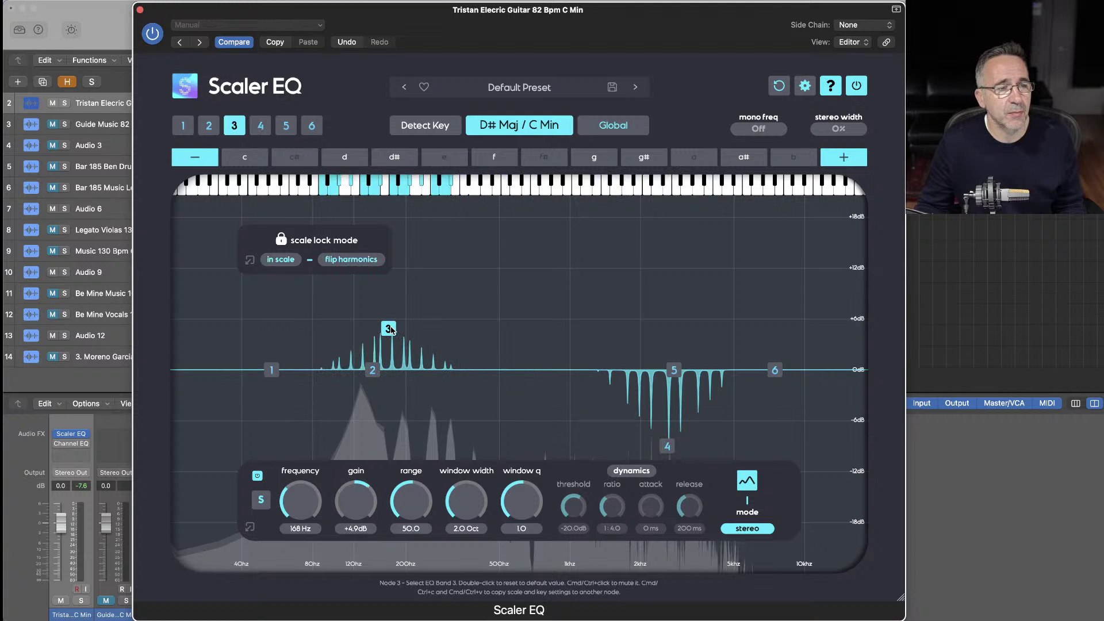
pyautogui.moveTo(391, 329); pyautogui.dragTo(398, 318)
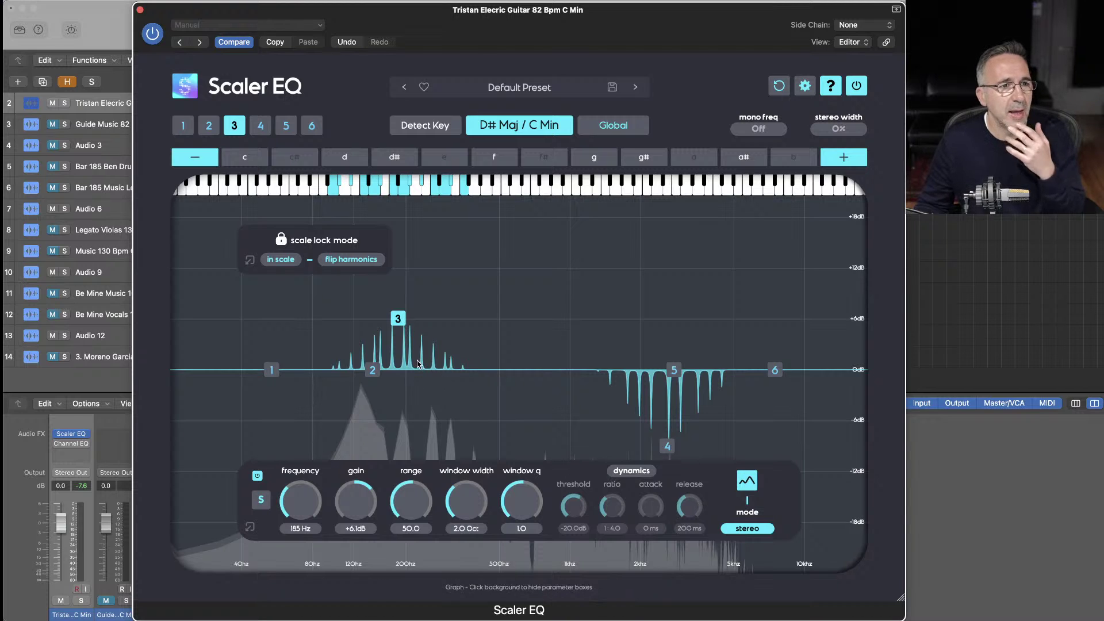
pyautogui.click(287, 258)
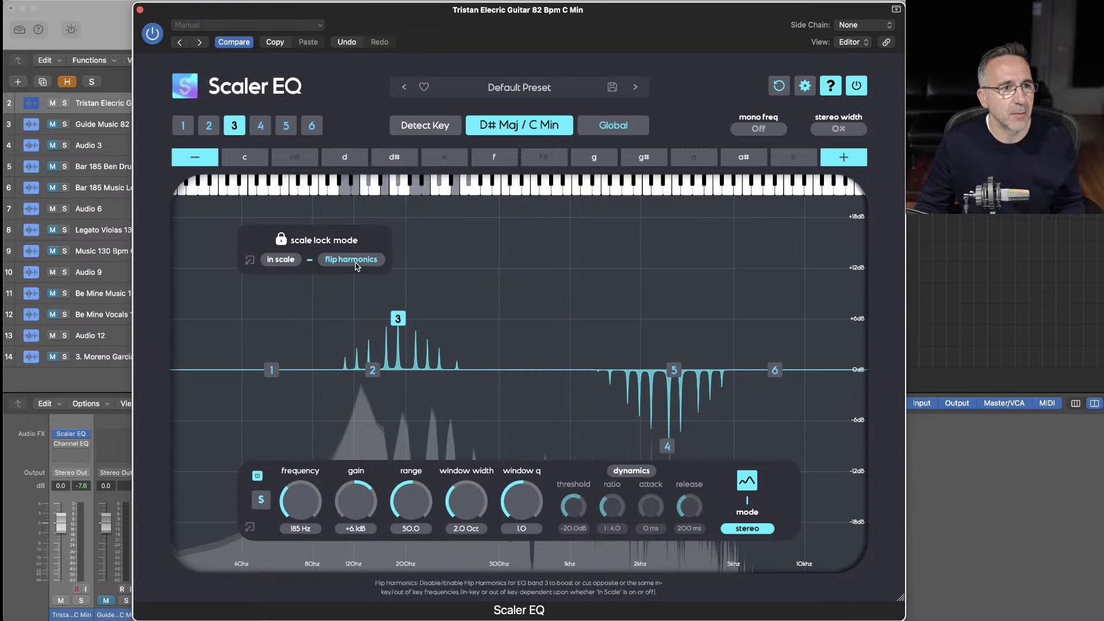
pyautogui.moveTo(398, 318); pyautogui.dragTo(366, 220)
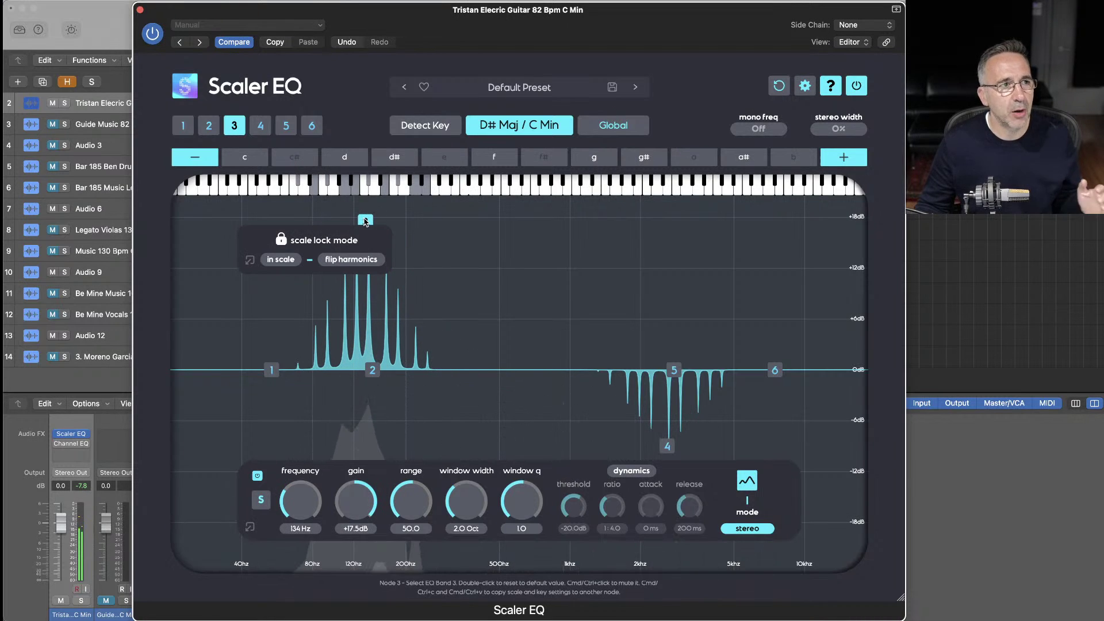
# Unmute the Guide Music track and play it with the guitar, lowering band 3 to about +0.4 dB at 141 Hz
pyautogui.click(52, 124)
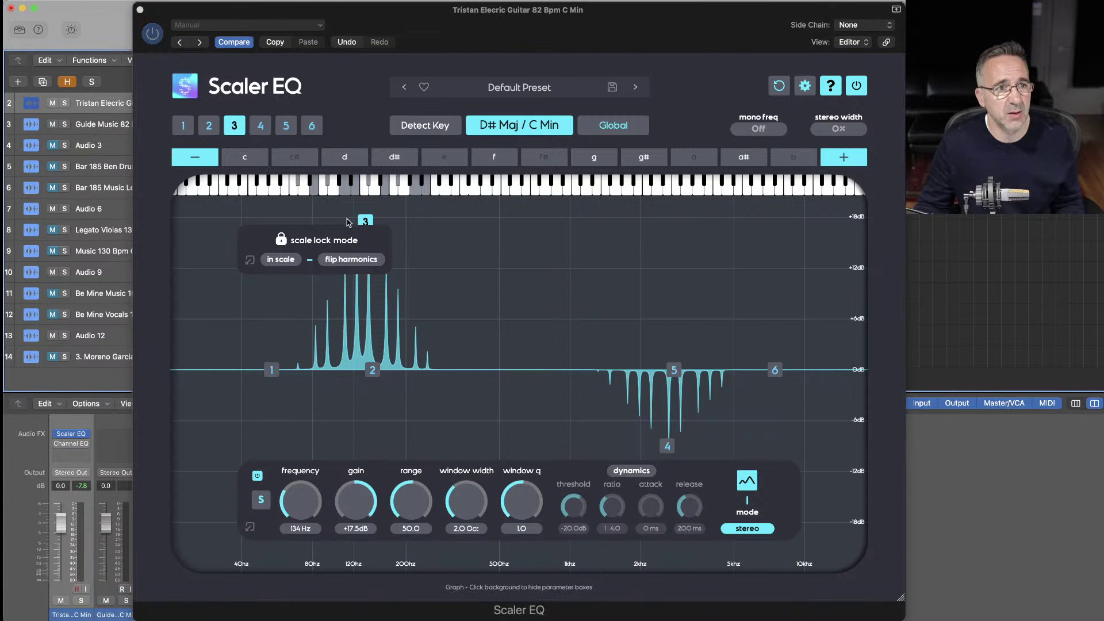
pyautogui.moveTo(362, 223); pyautogui.dragTo(368, 366)
pyautogui.press('space')
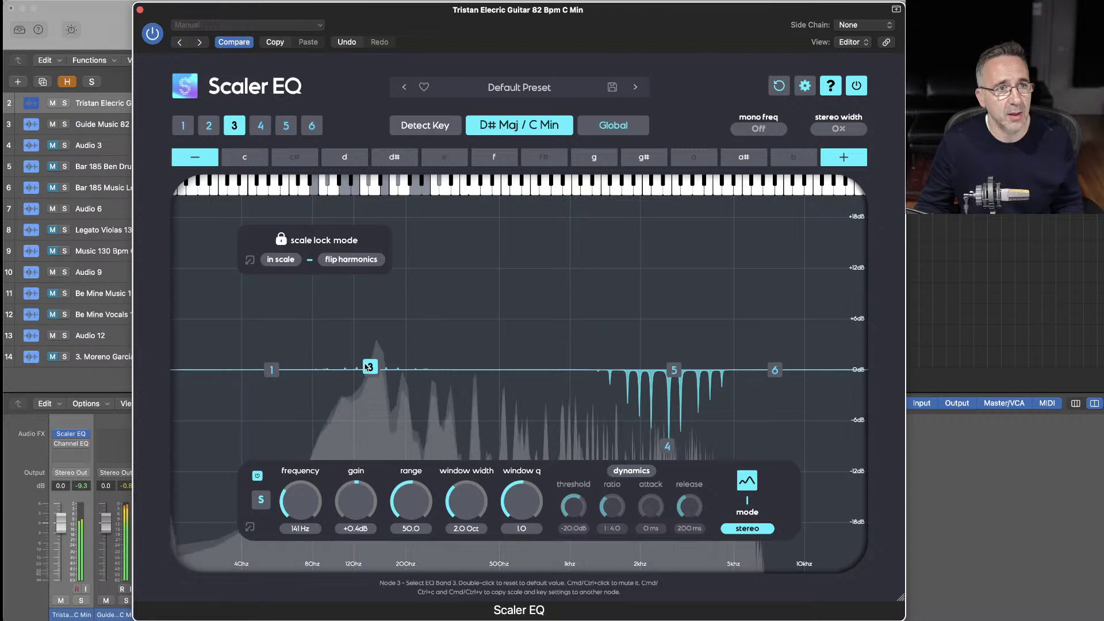
# Solo the guitar track and cut band 3's out-of-key harmonics to about -11.6 dB at 128 Hz
pyautogui.press('s')
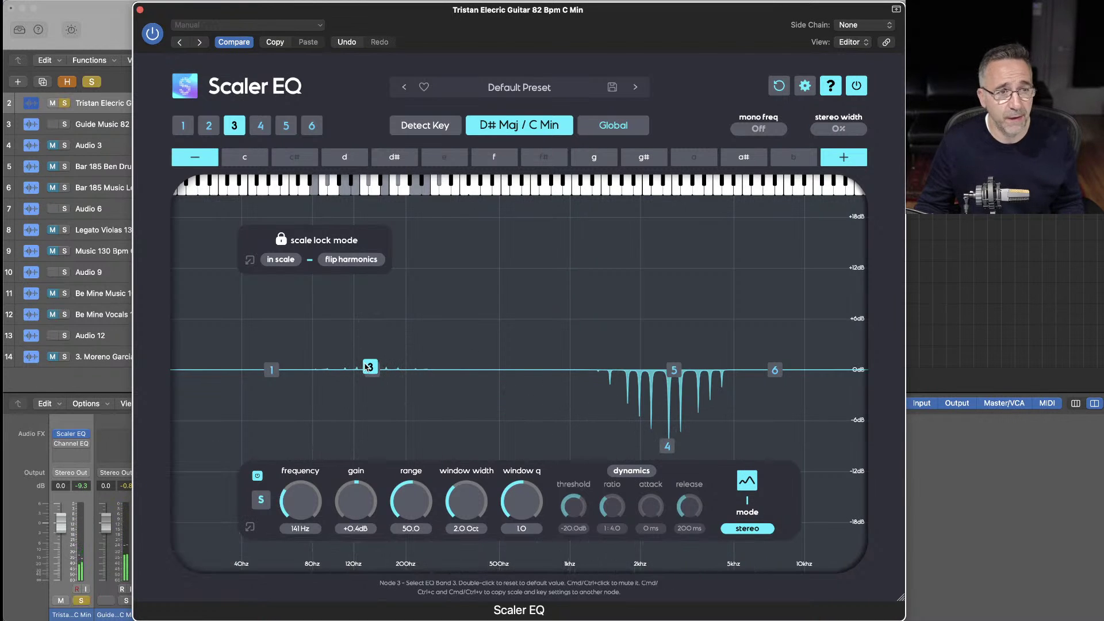
pyautogui.moveTo(369, 365); pyautogui.dragTo(369, 336)
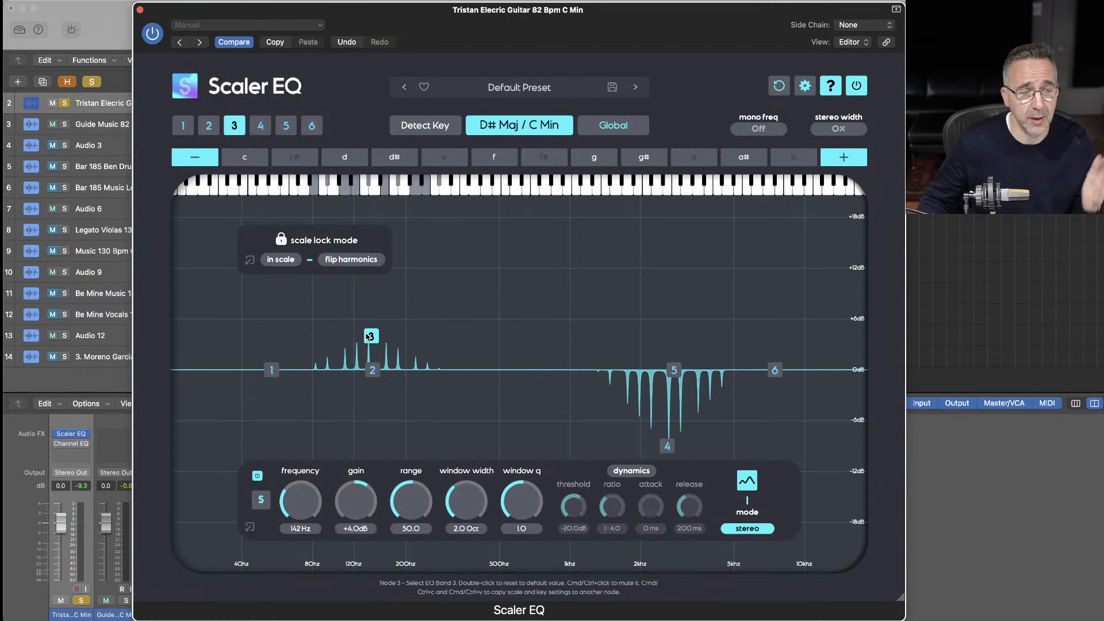
pyautogui.moveTo(368, 336); pyautogui.dragTo(358, 467)
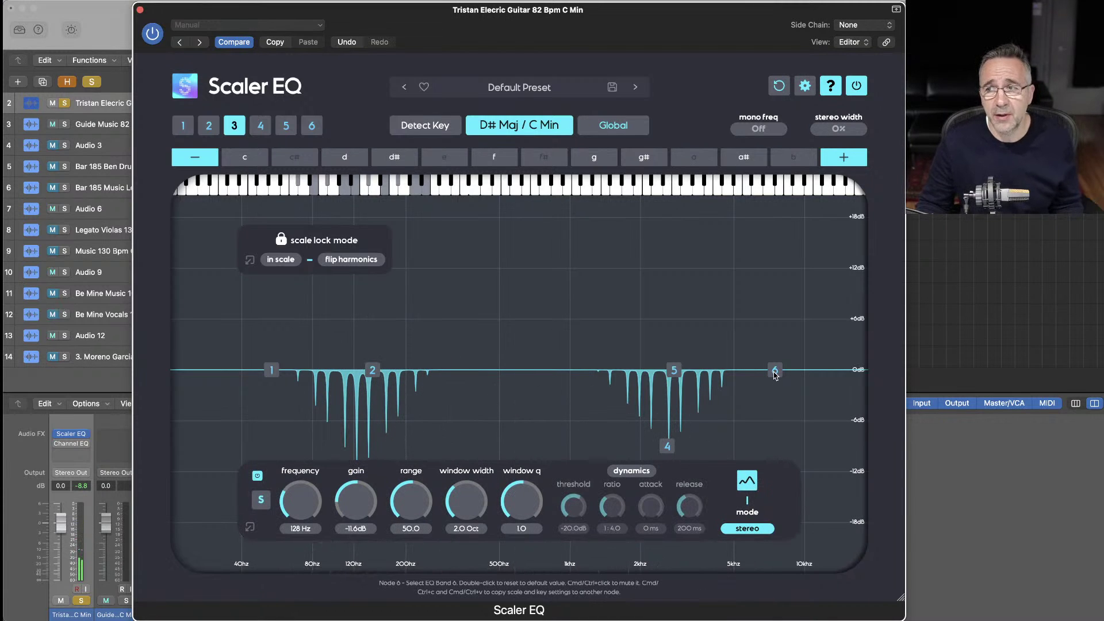
# Raise the band 6 high shelf to about +4.2 dB at 5.6 kHz and cut band 5 to about -3.7 dB at 8.3 kHz
pyautogui.moveTo(774, 375); pyautogui.dragTo(744, 337)
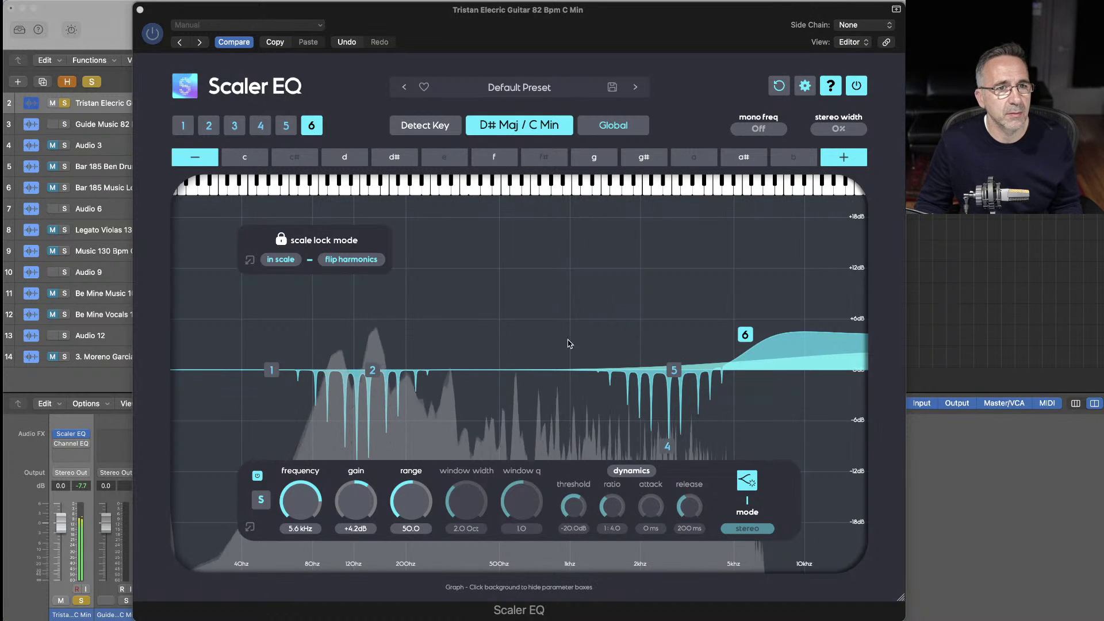
pyautogui.click(944, 216)
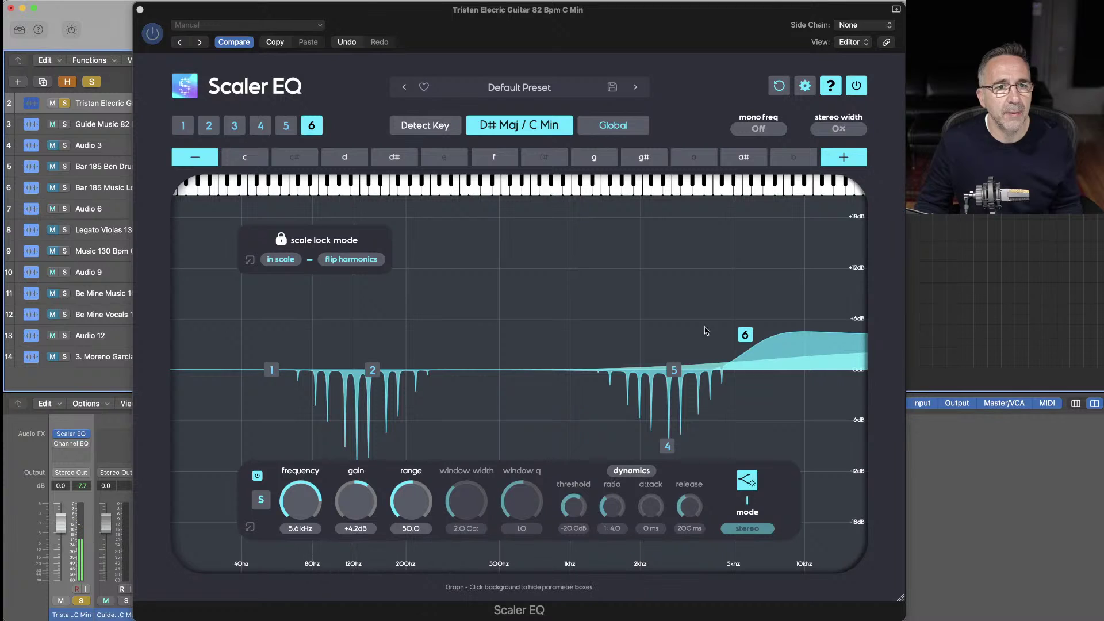
pyautogui.moveTo(673, 370); pyautogui.dragTo(787, 404)
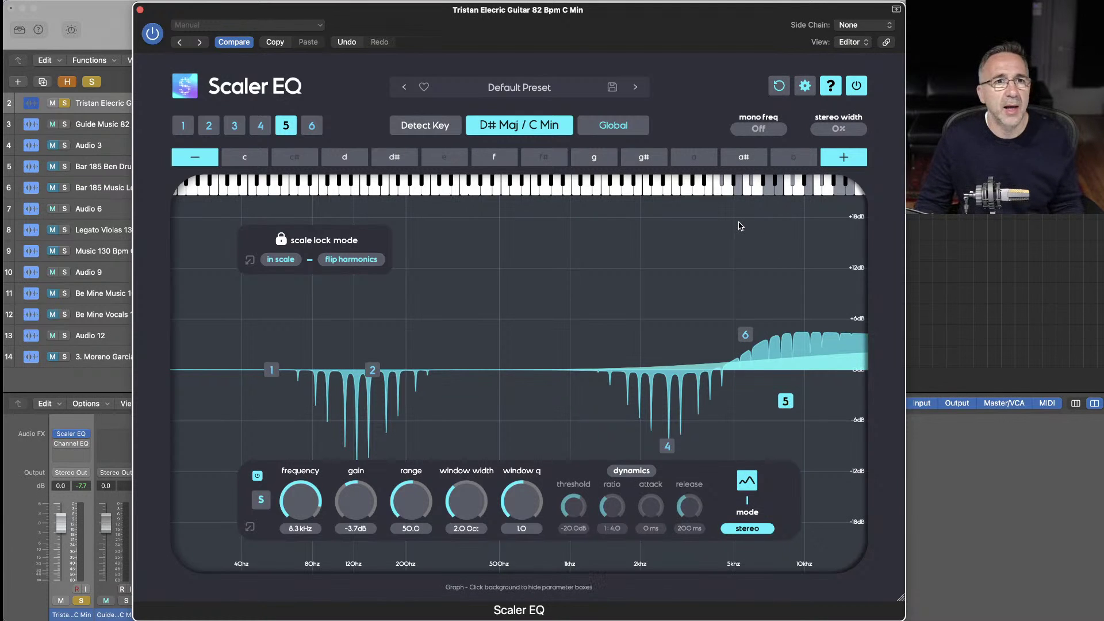
# Set the stereo width to 27% and compare the playing guitar with Scaler EQ bypassed and enabled
pyautogui.press('space')
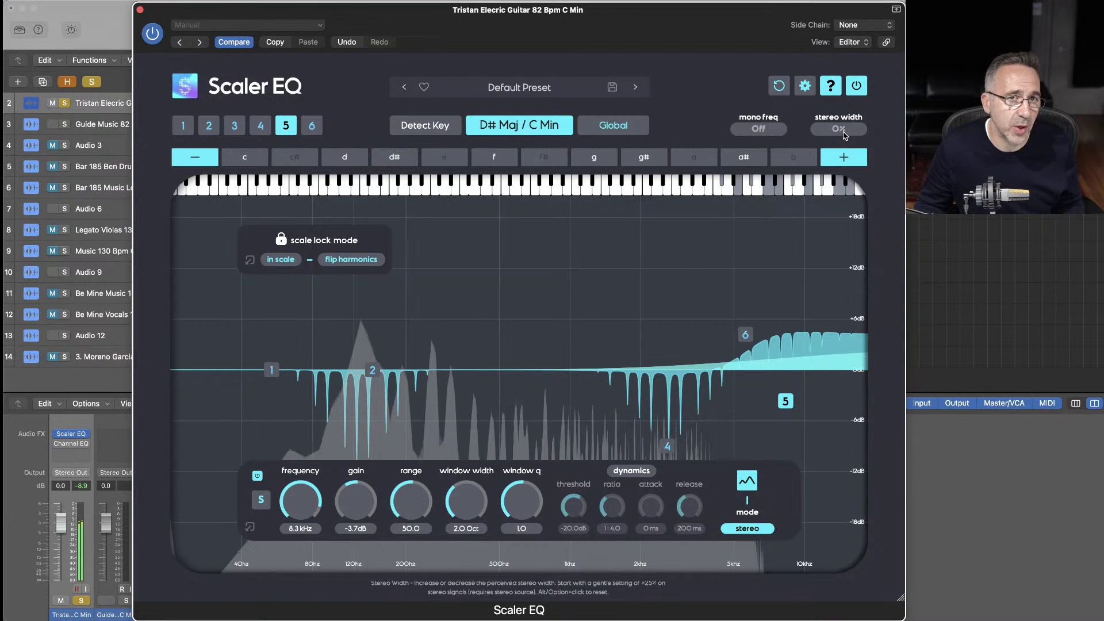
pyautogui.moveTo(843, 135); pyautogui.dragTo(843, 118)
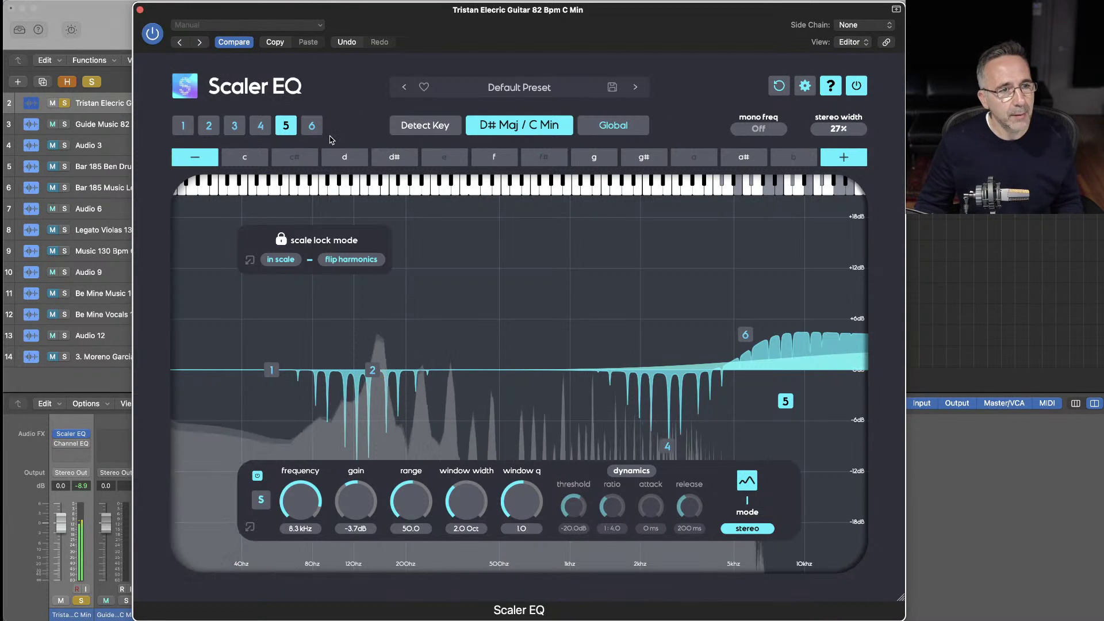
pyautogui.press('space')
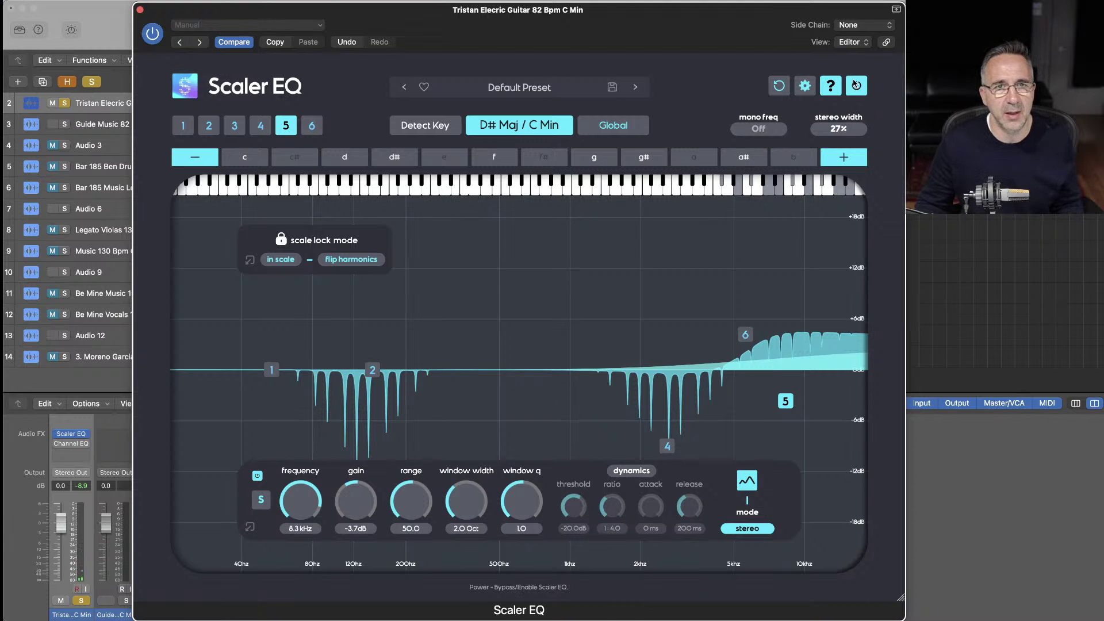
pyautogui.press('space')
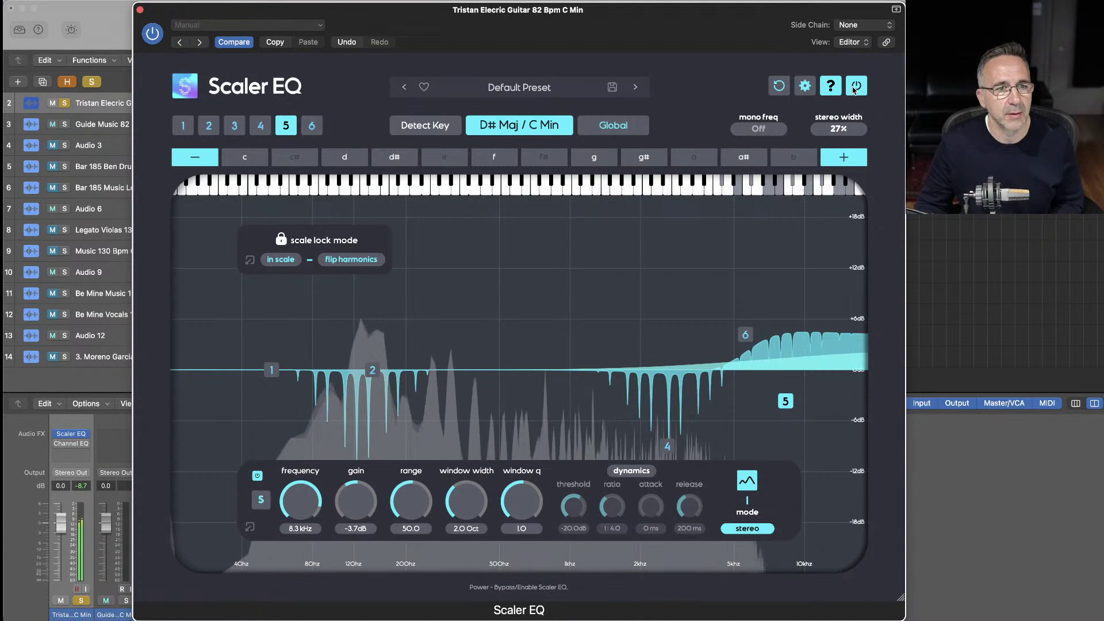
pyautogui.click(855, 87)
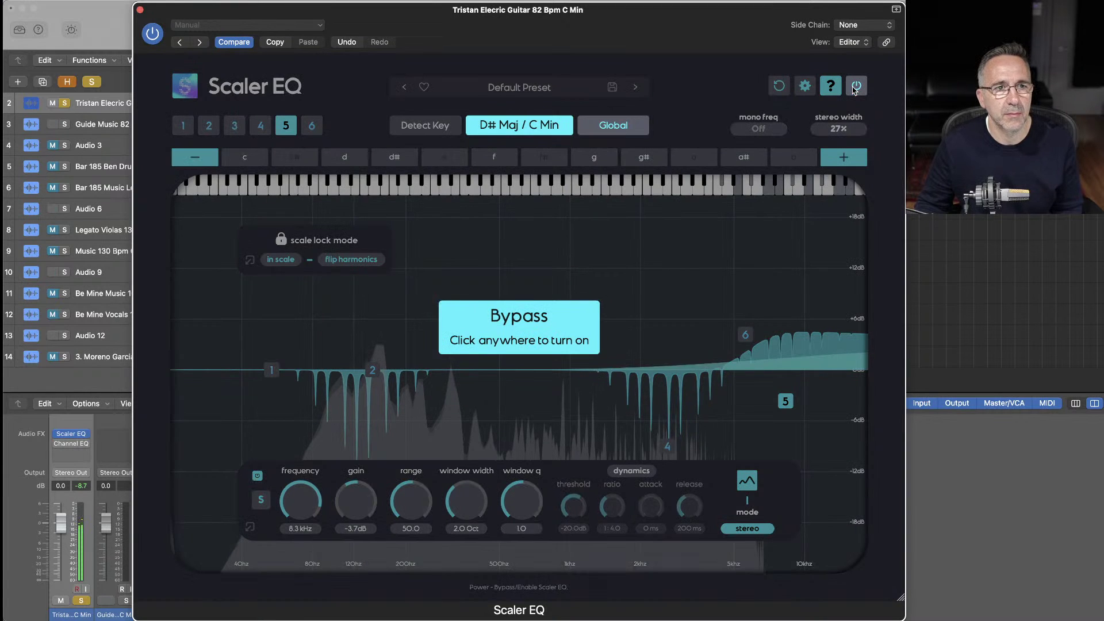
pyautogui.click(856, 86)
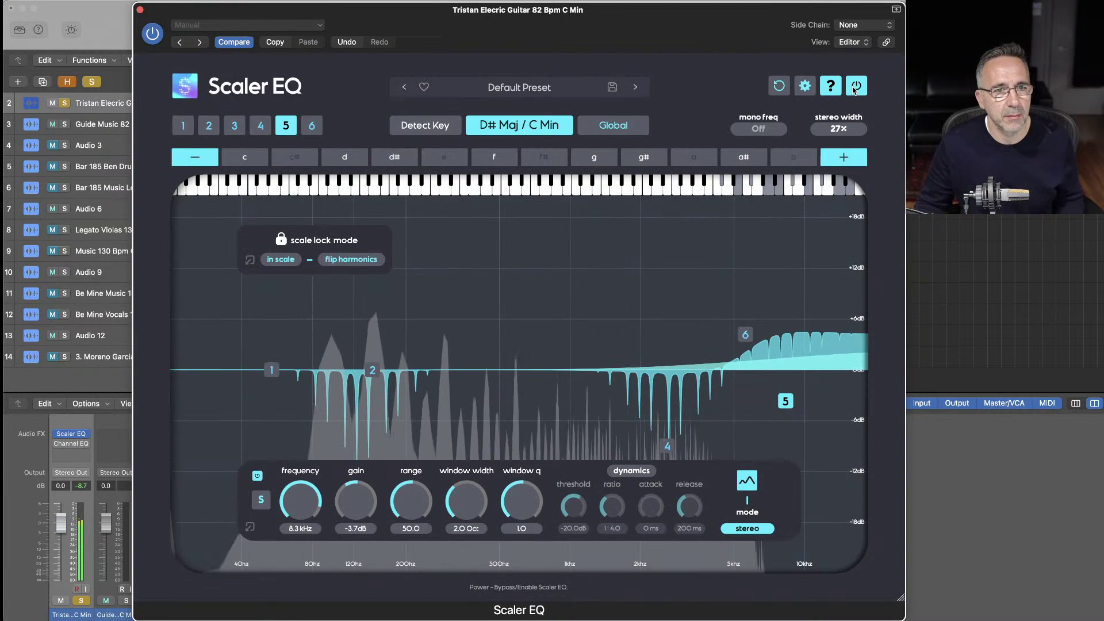
# Deepen the band 4 cut and lower band 3 to about -14.0 dB at 128 Hz
pyautogui.click(666, 461)
pyautogui.moveTo(667, 461); pyautogui.dragTo(665, 477)
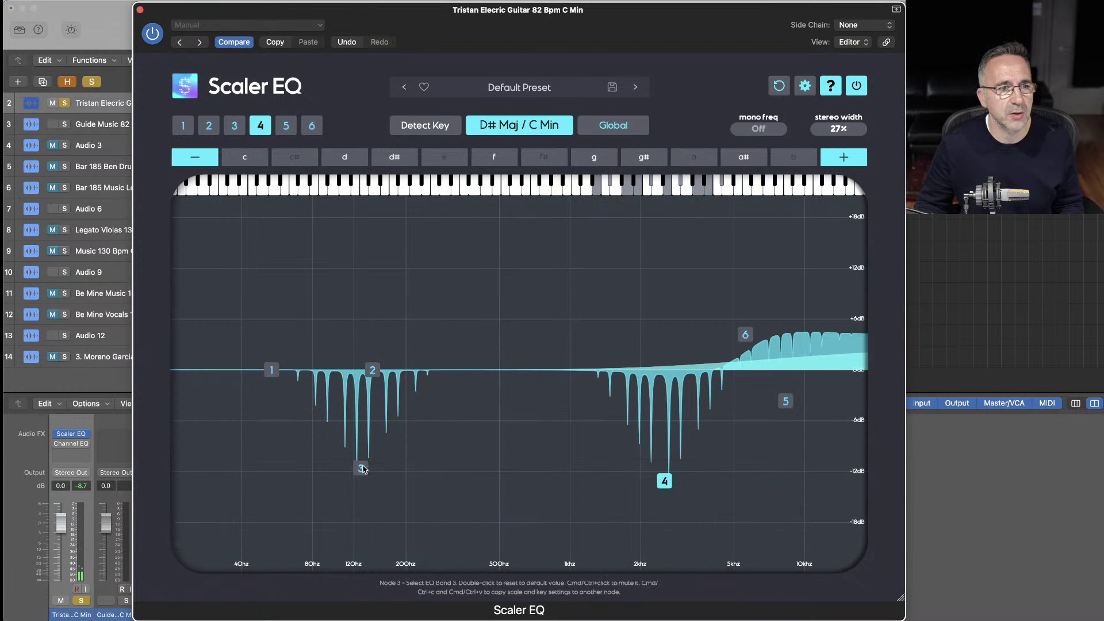
pyautogui.click(362, 468)
pyautogui.moveTo(364, 477); pyautogui.dragTo(362, 488)
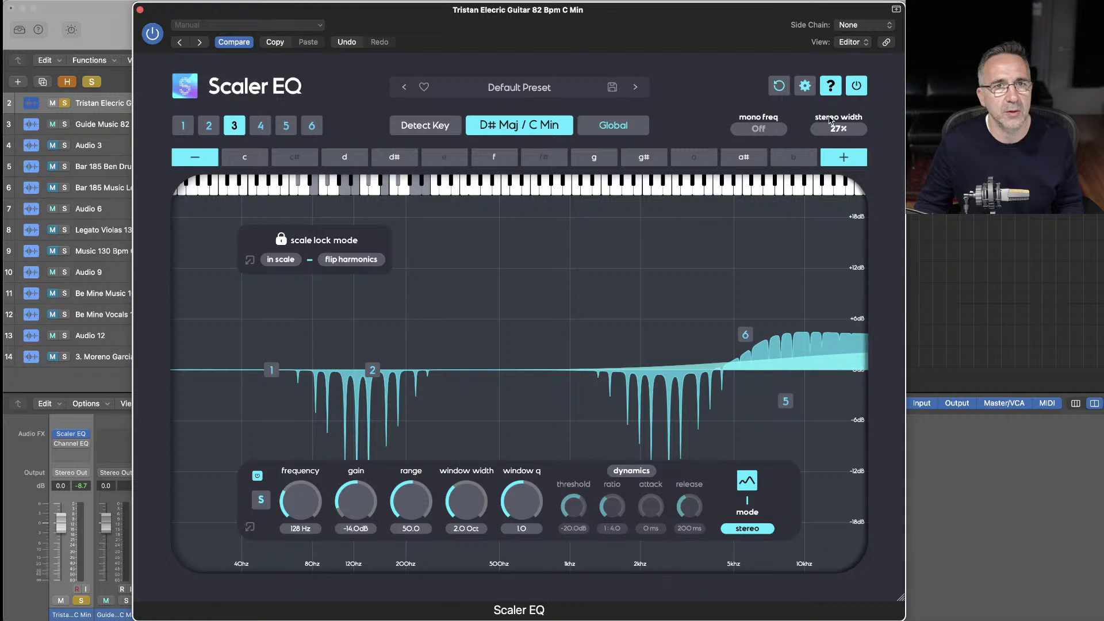
# Bypass and re-enable Scaler EQ to compare the deeper cuts on the soloed guitar
pyautogui.click(856, 87)
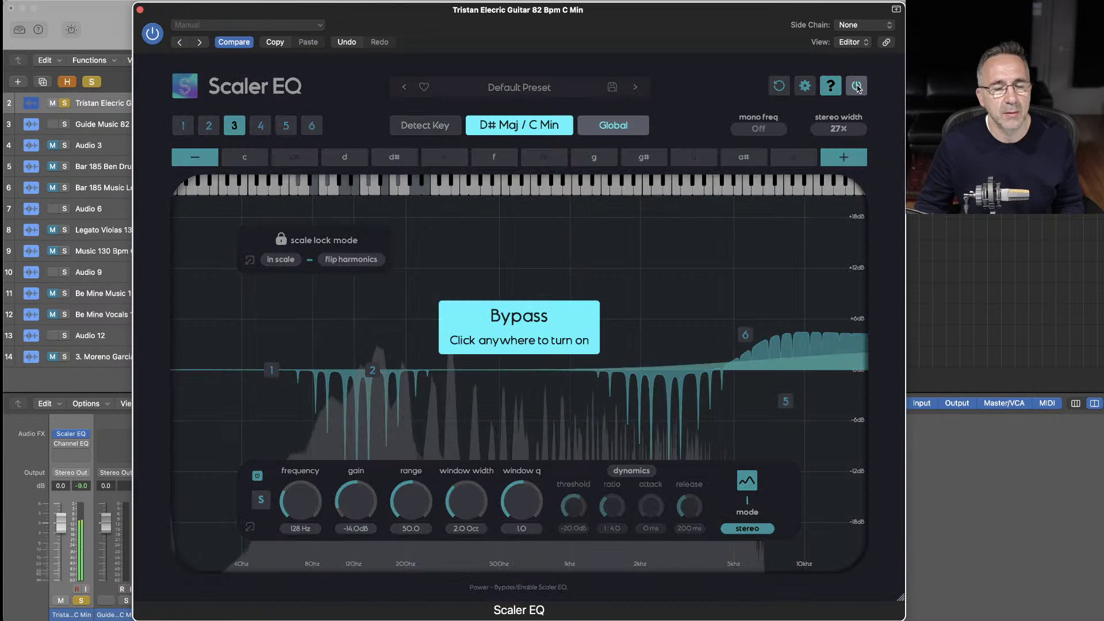
pyautogui.click(856, 87)
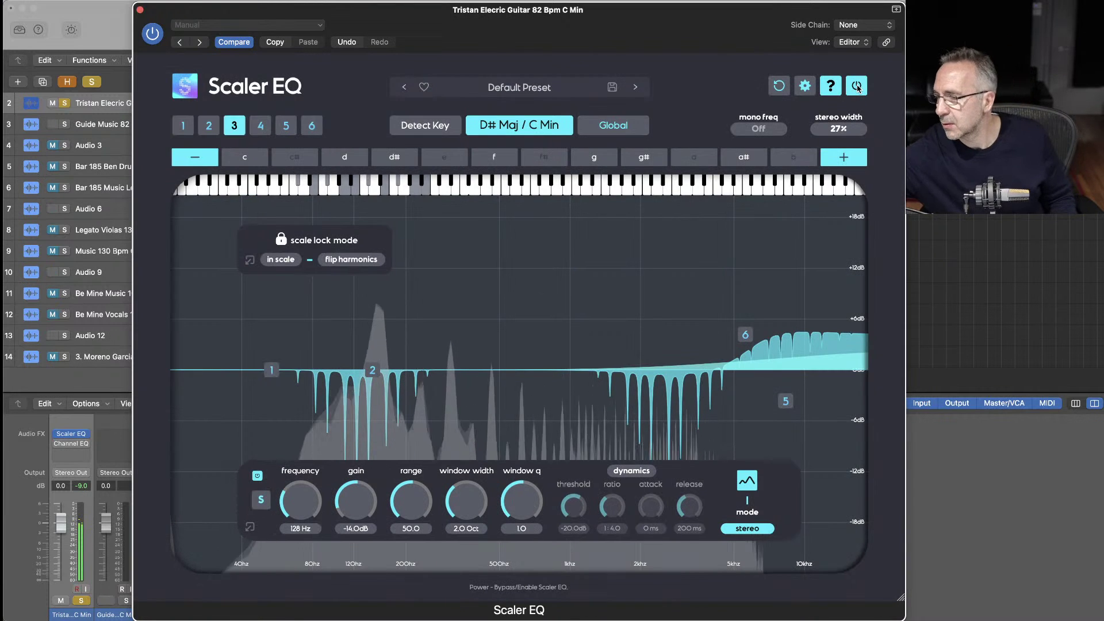
pyautogui.press('space')
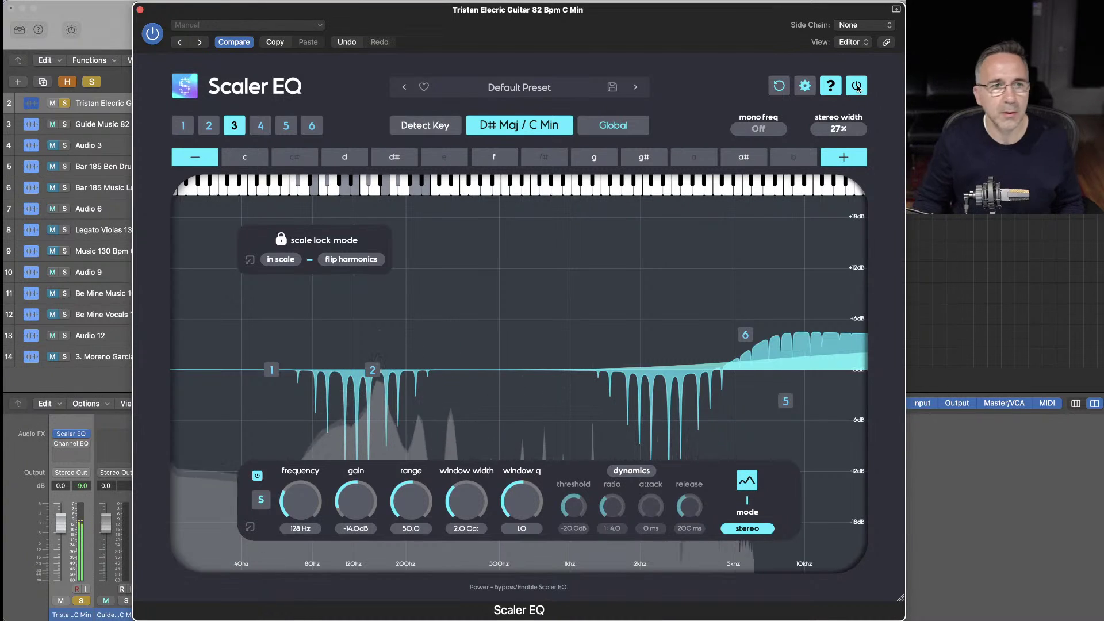
# Solo the Guide Music track alongside the guitar and play both, repeatedly bypassing and enabling Scaler EQ, ending with it bypassed
pyautogui.click(64, 124)
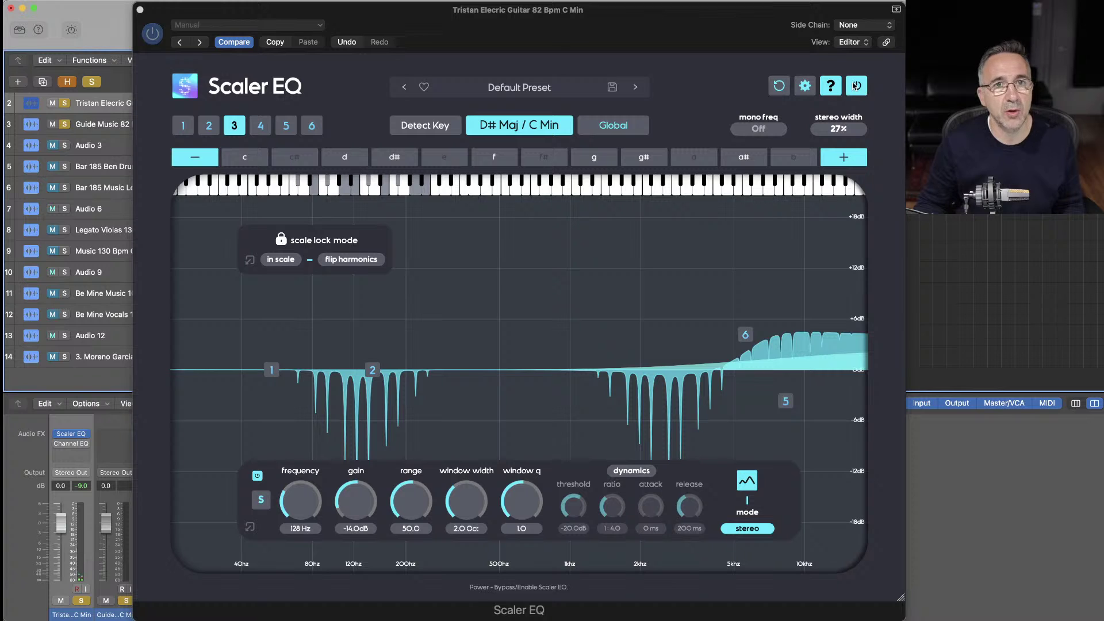
pyautogui.press('space')
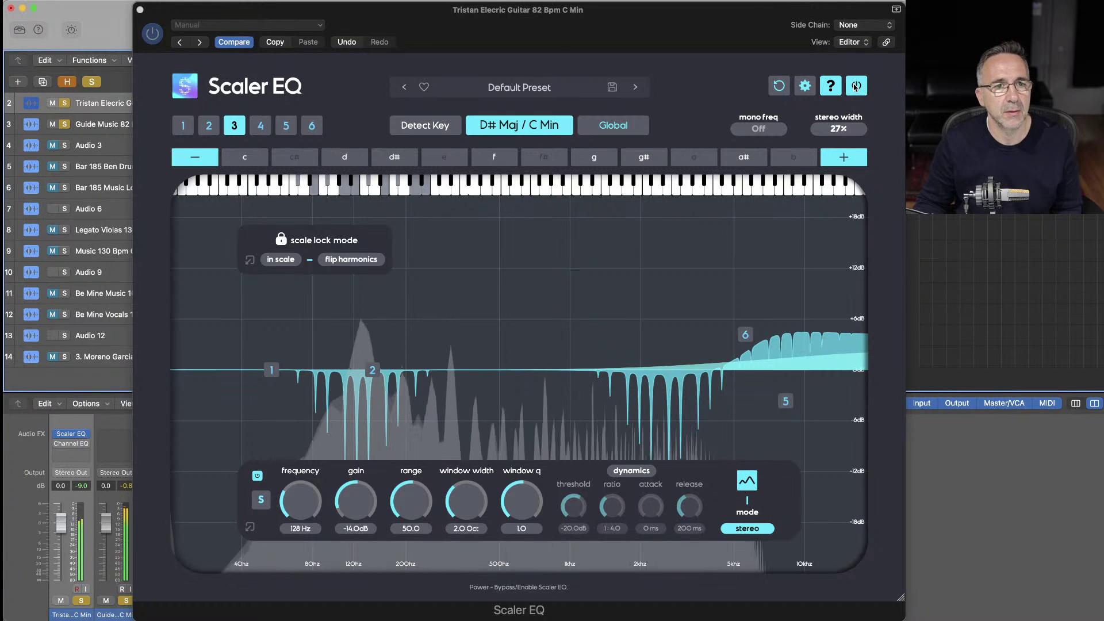
pyautogui.click(855, 86)
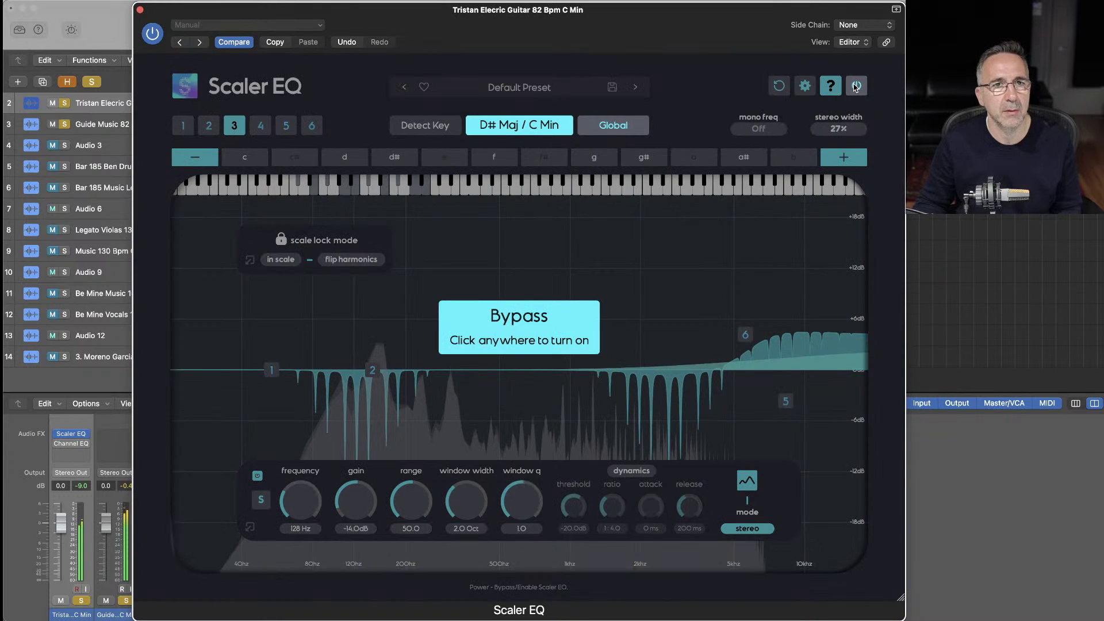
pyautogui.click(856, 86)
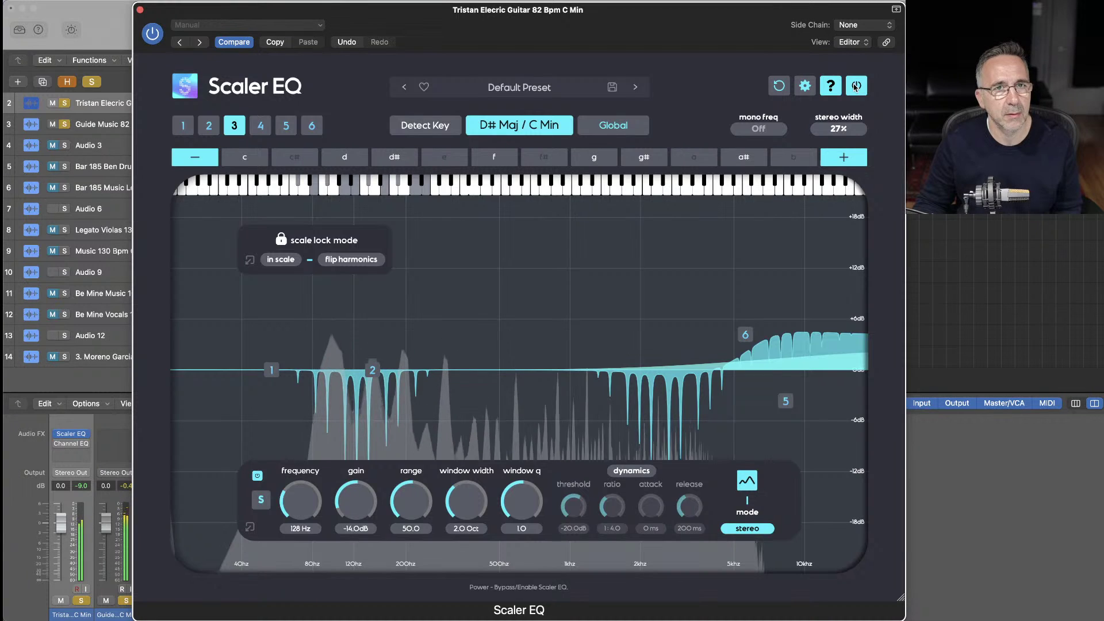
pyautogui.click(855, 86)
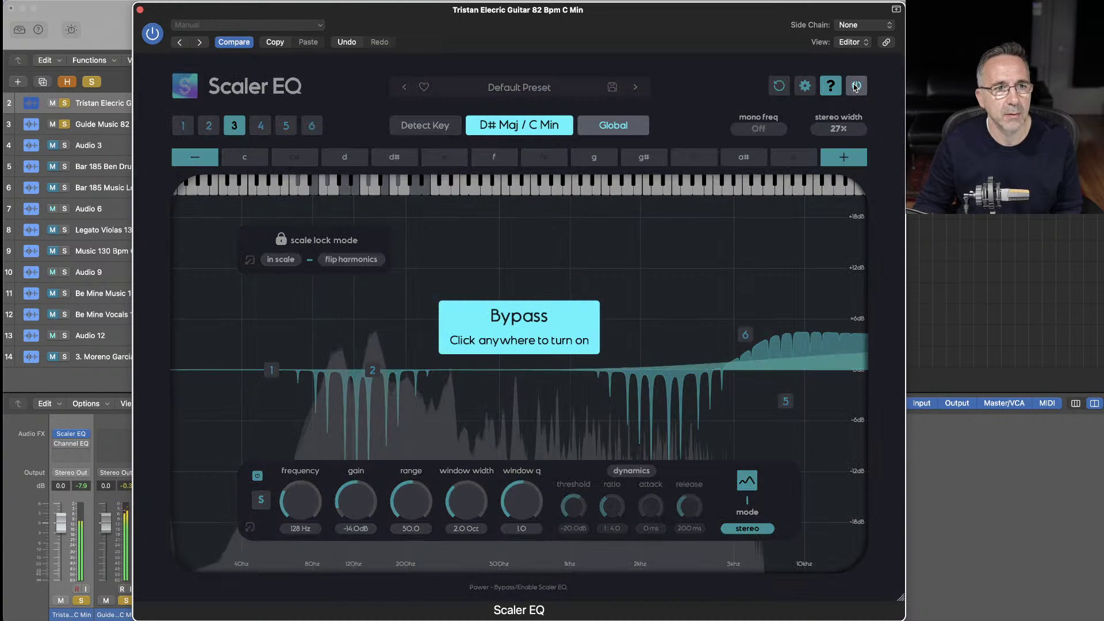
pyautogui.click(855, 86)
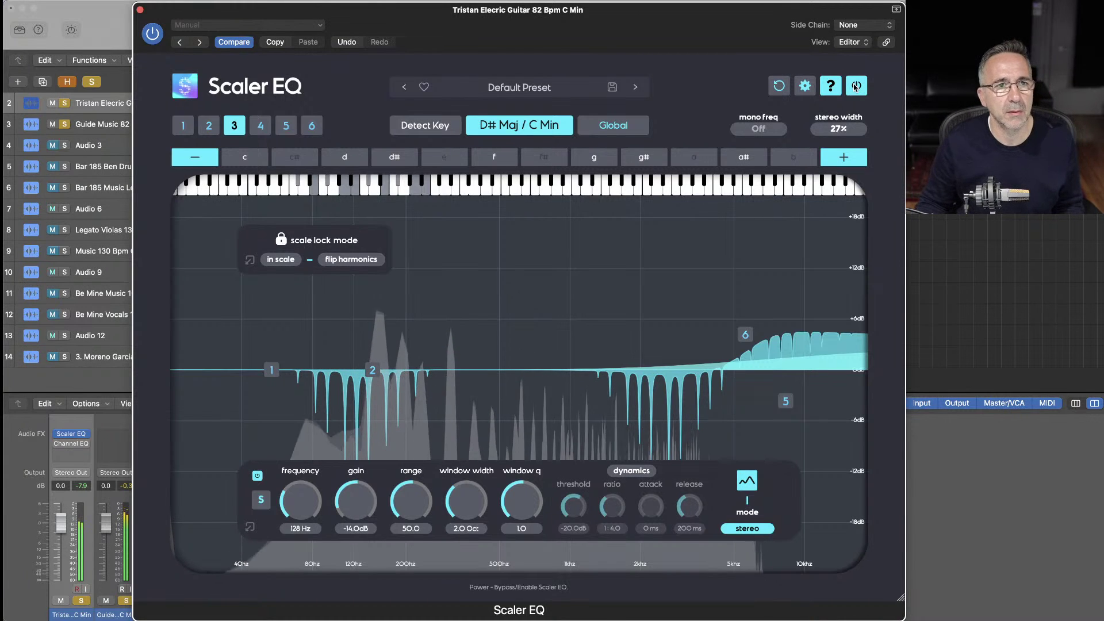
pyautogui.click(856, 86)
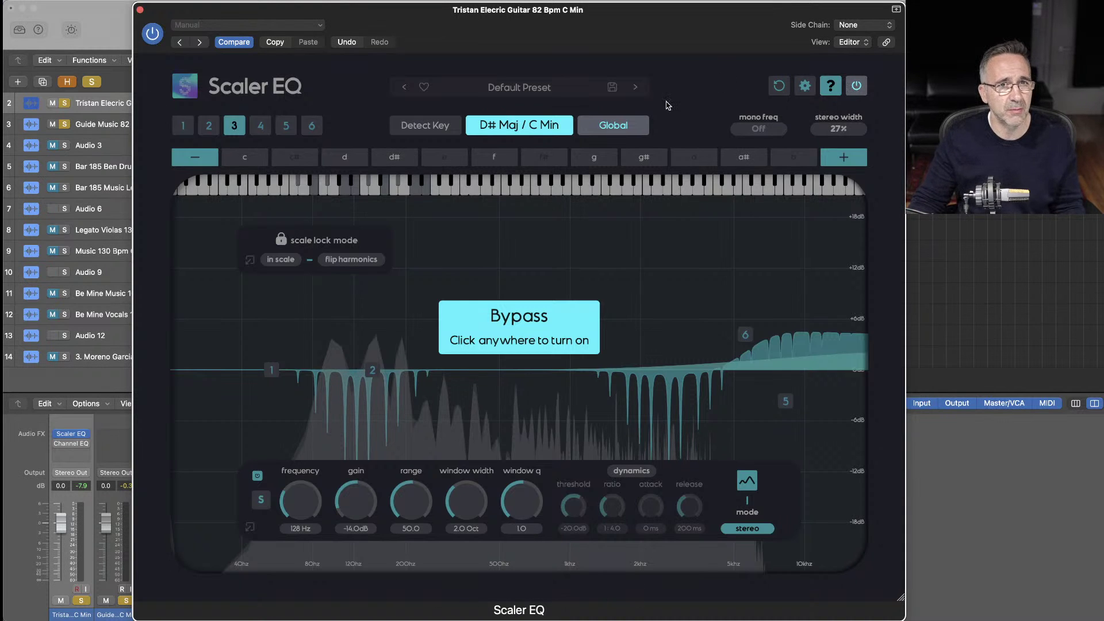
# Compare the playing guitar and Guide Music mix with Scaler EQ enabled and bypassed, ending with it enabled
pyautogui.click(855, 86)
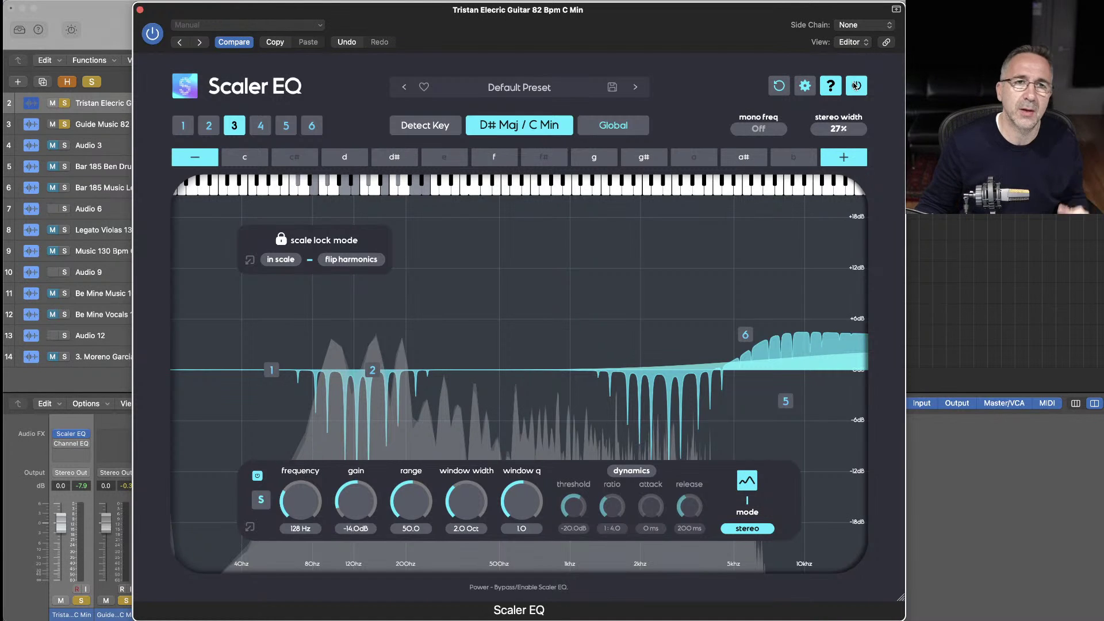
pyautogui.click(856, 86)
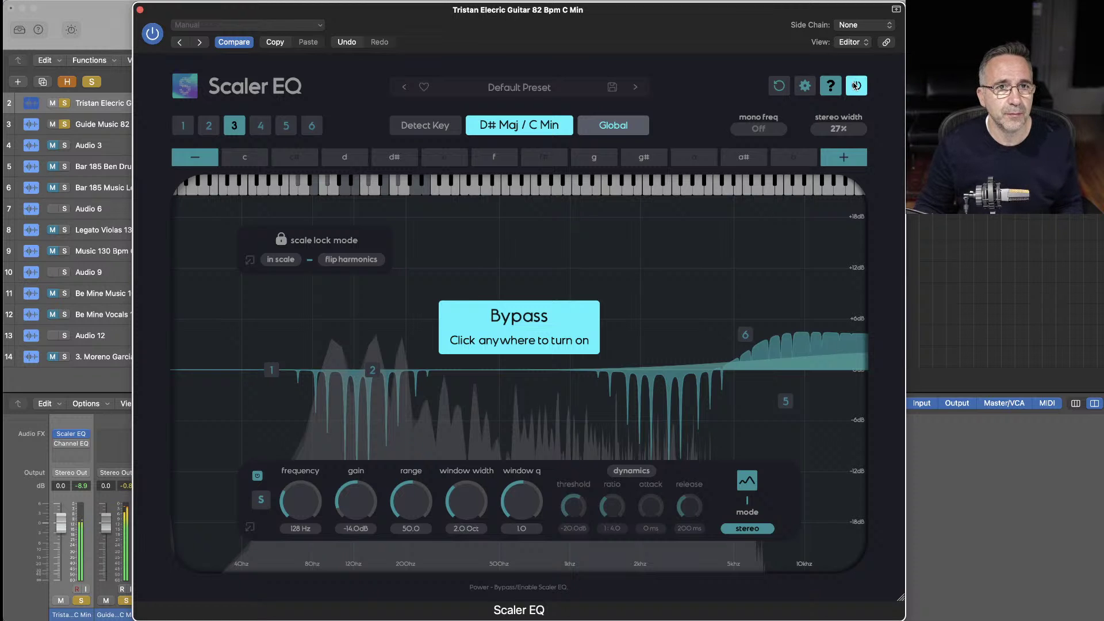
pyautogui.click(856, 86)
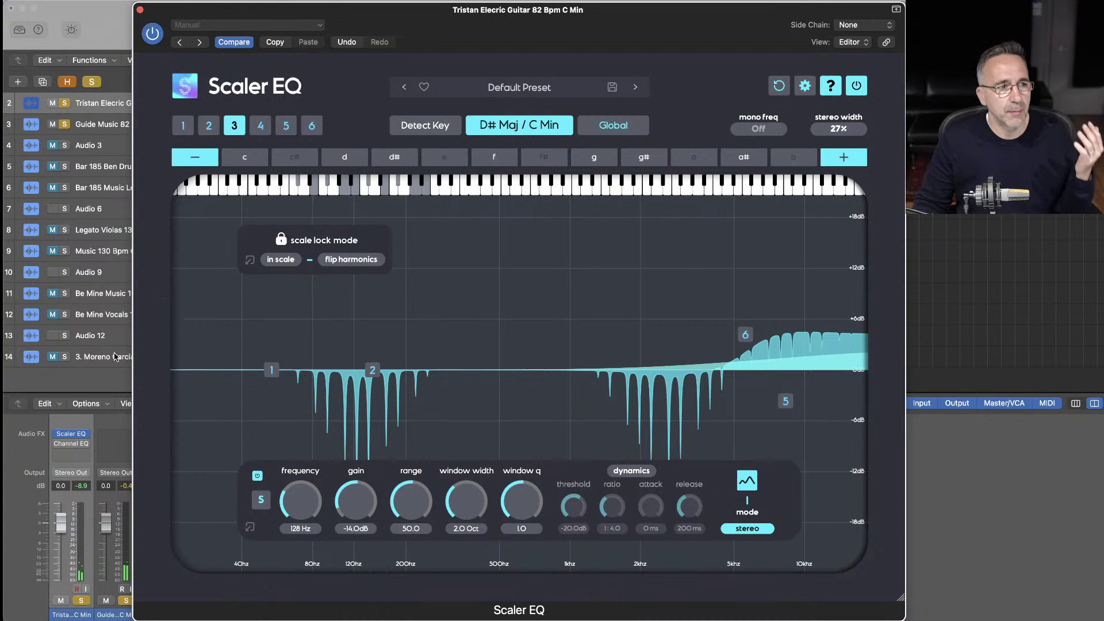
# Open the guitar track's Channel EQ and view its cuts and high shelf against the Scaler EQ curve, then close it
pyautogui.click(64, 446)
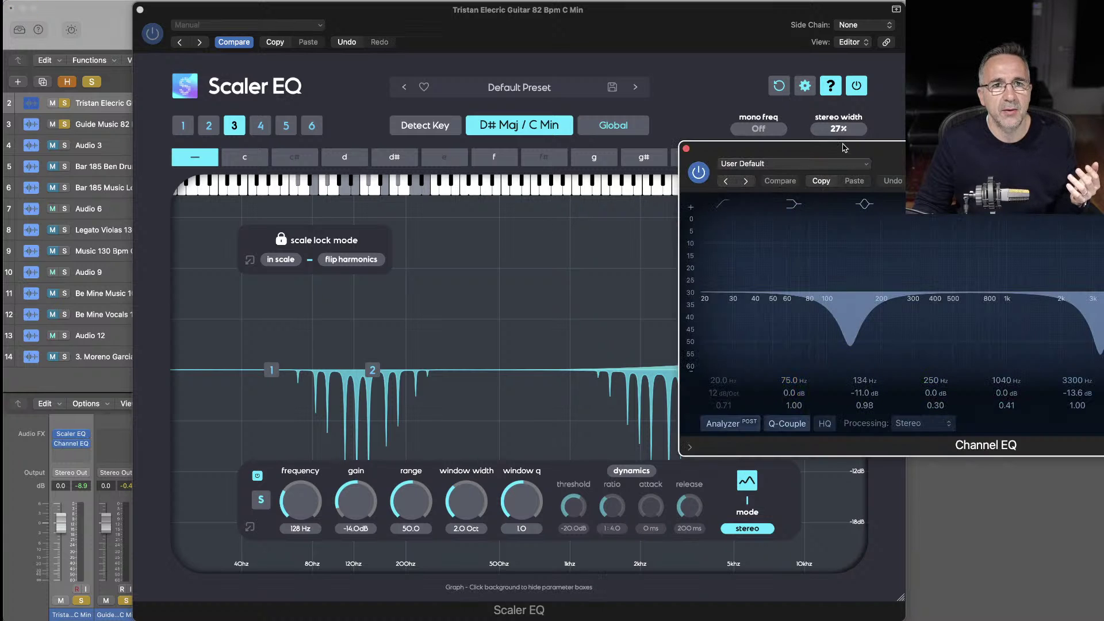
pyautogui.moveTo(842, 148); pyautogui.dragTo(340, 15)
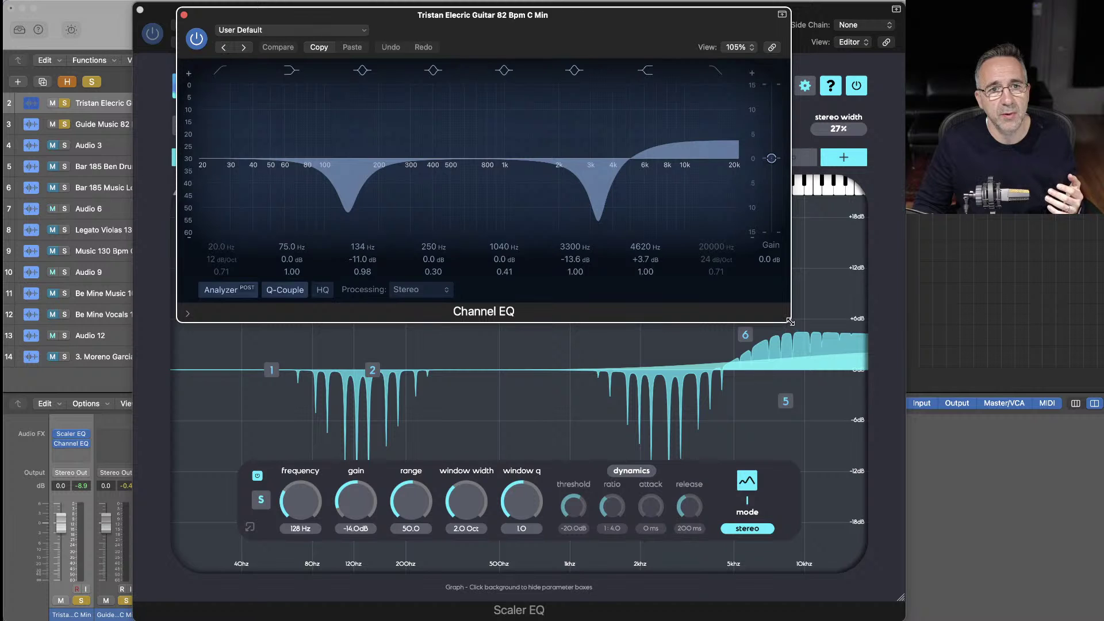
pyautogui.click(805, 331)
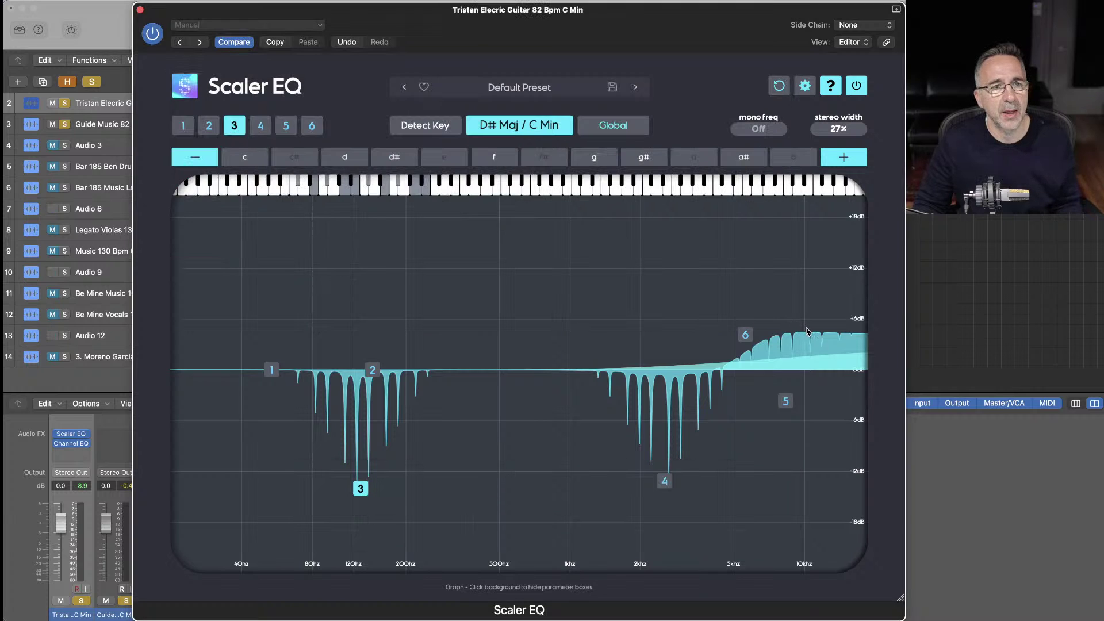
pyautogui.click(71, 446)
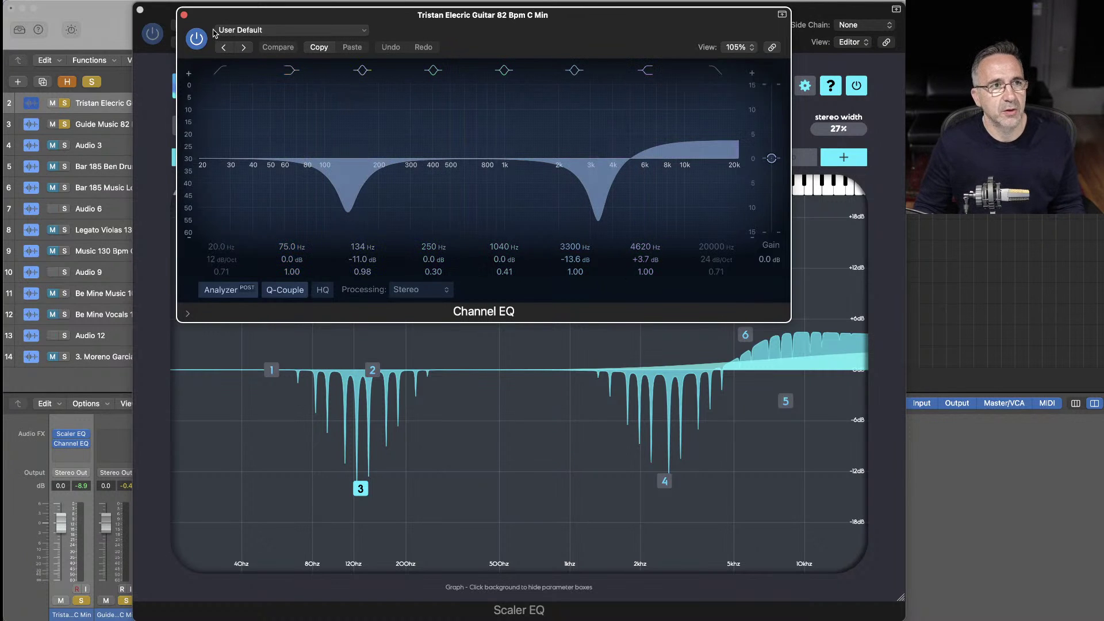
pyautogui.click(184, 15)
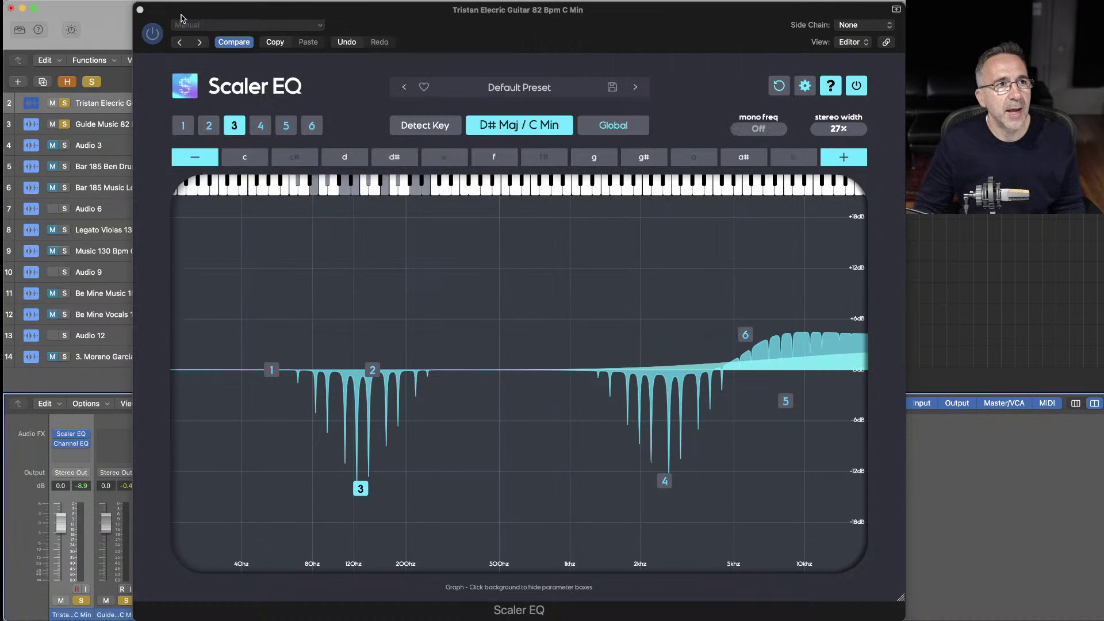
# Unsolo the Guide Music track, switch the guitar from Scaler EQ to Channel EQ, and play it with Channel EQ's window open
pyautogui.click(140, 10)
pyautogui.click(66, 125)
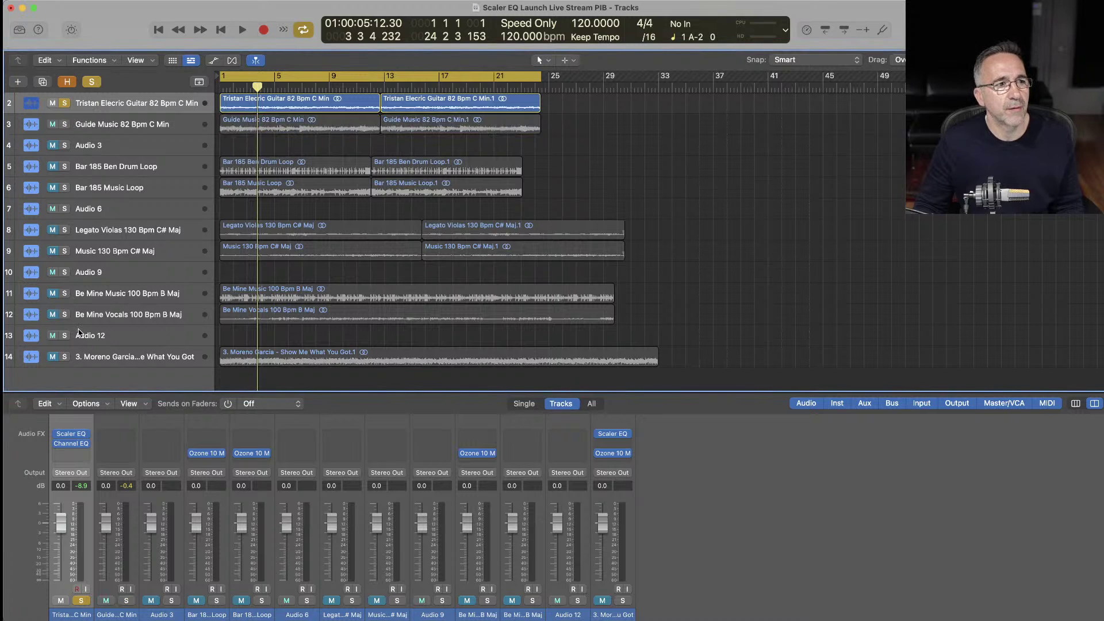
pyautogui.moveTo(59, 442)
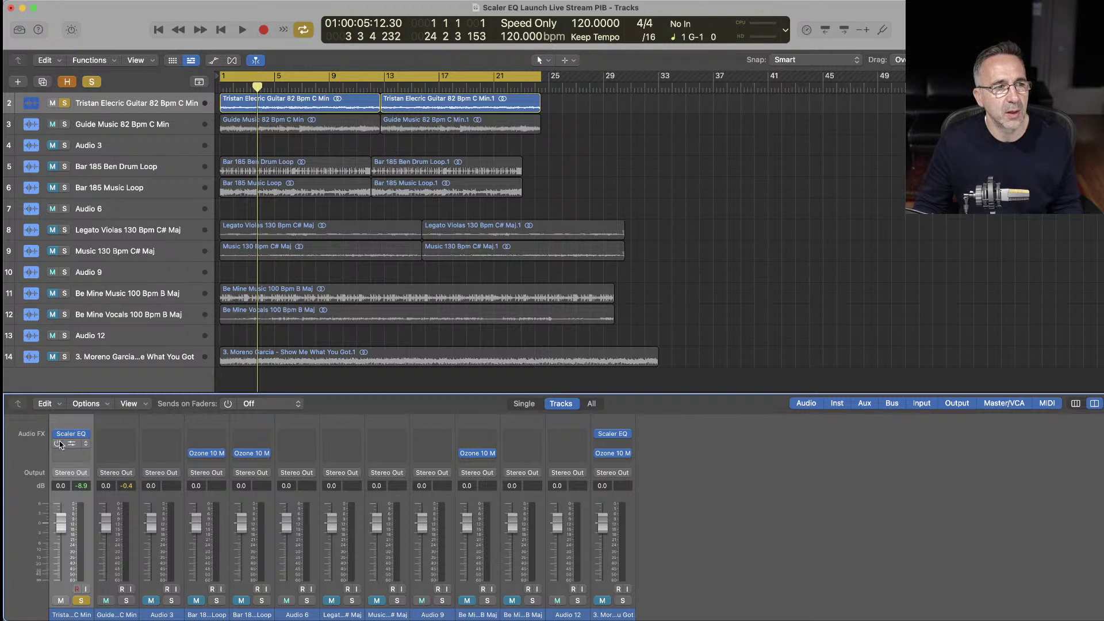
pyautogui.click(58, 444)
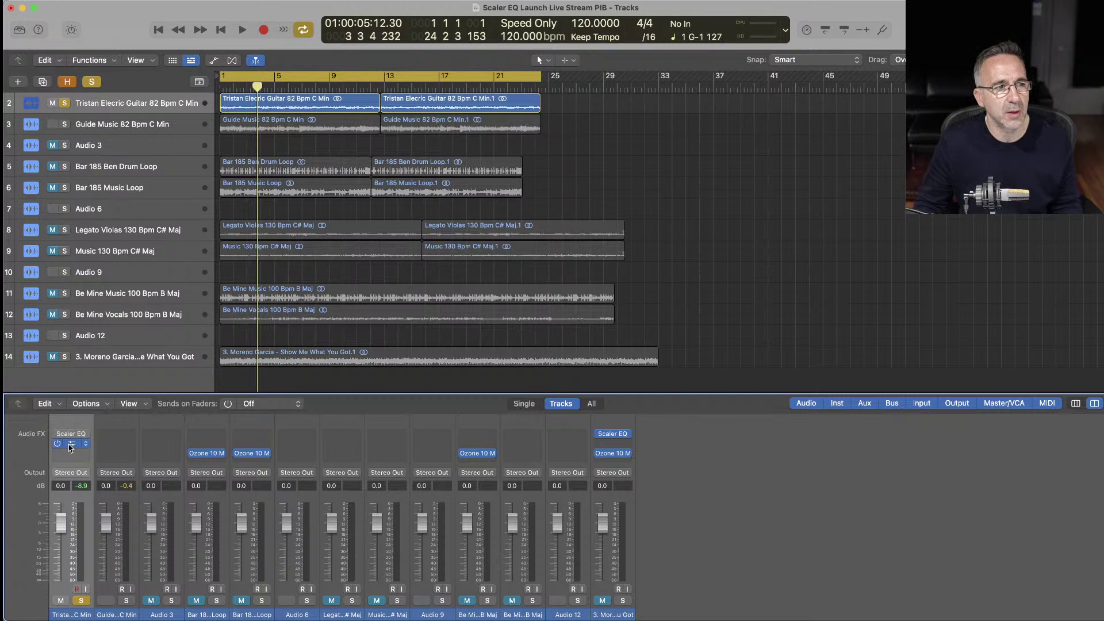
pyautogui.click(62, 446)
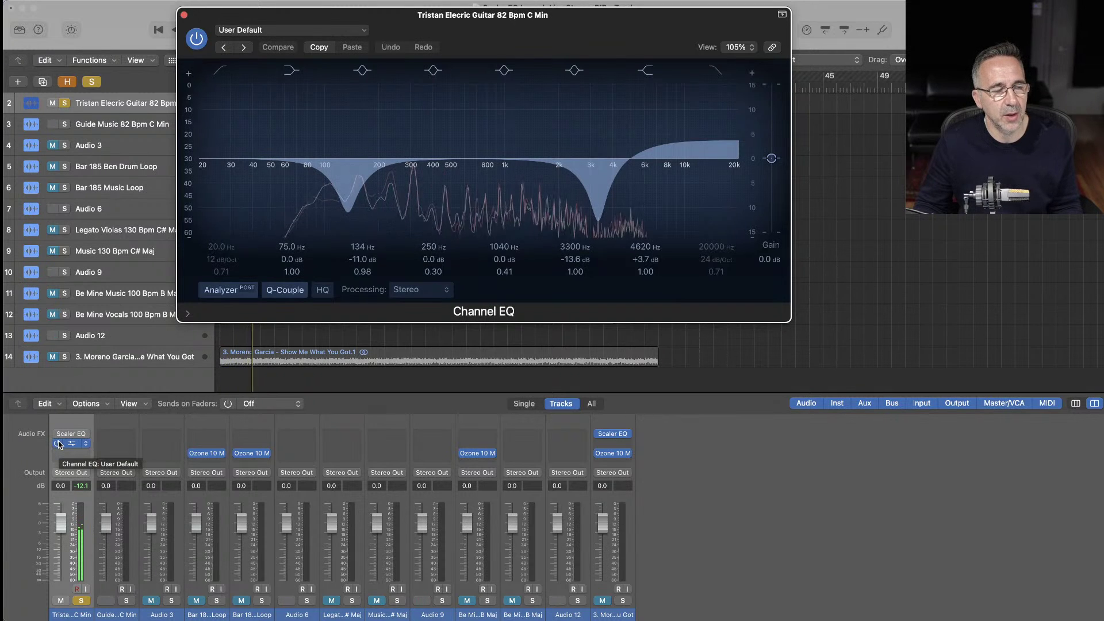
# Compare the soloed guitar through Scaler EQ, unprocessed, and through Channel EQ, ending with both equalizers bypassed
pyautogui.click(58, 444)
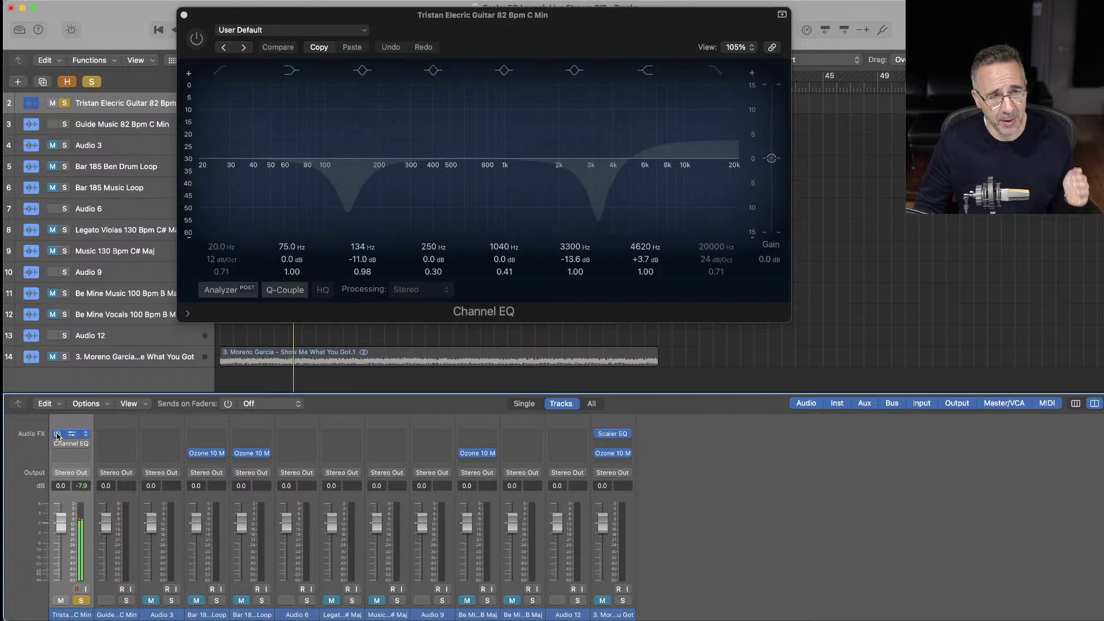
pyautogui.click(56, 434)
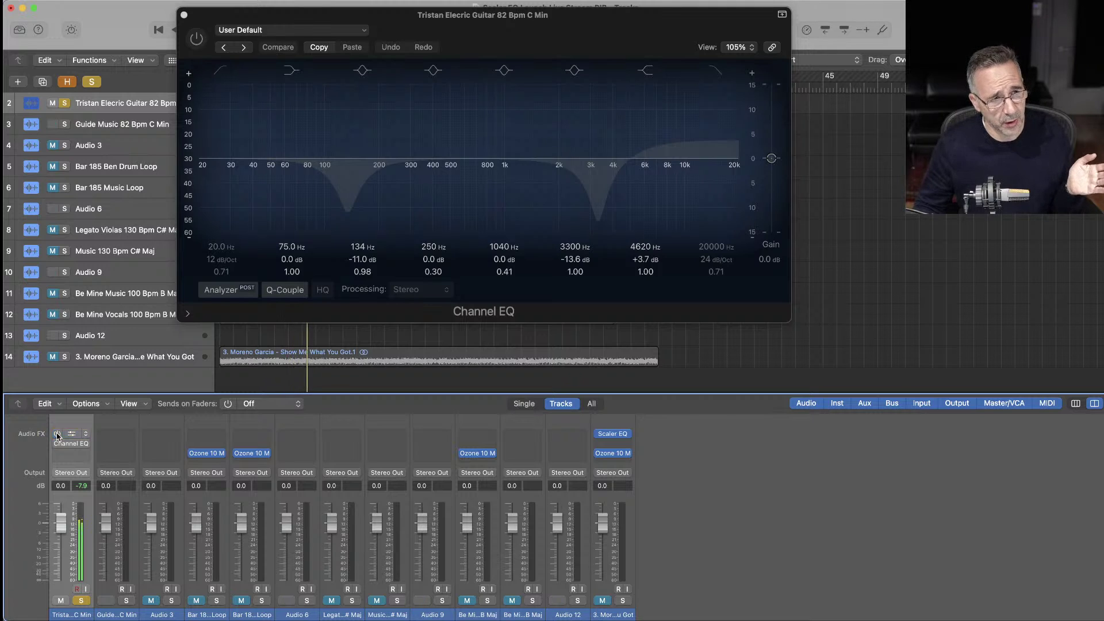
pyautogui.click(57, 434)
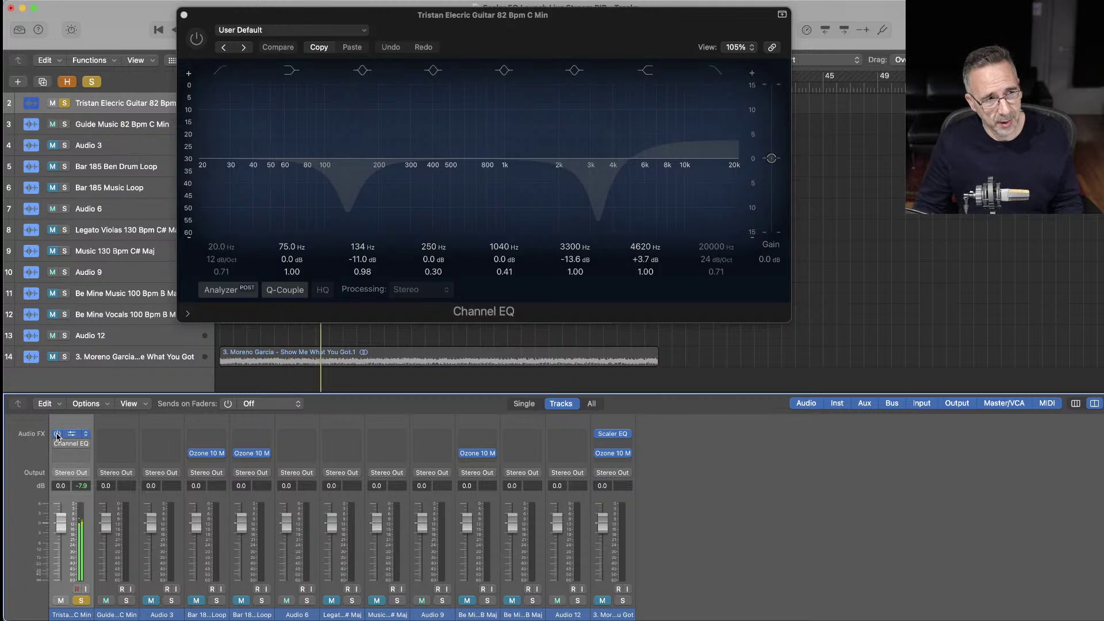
pyautogui.moveTo(57, 435); pyautogui.dragTo(60, 446)
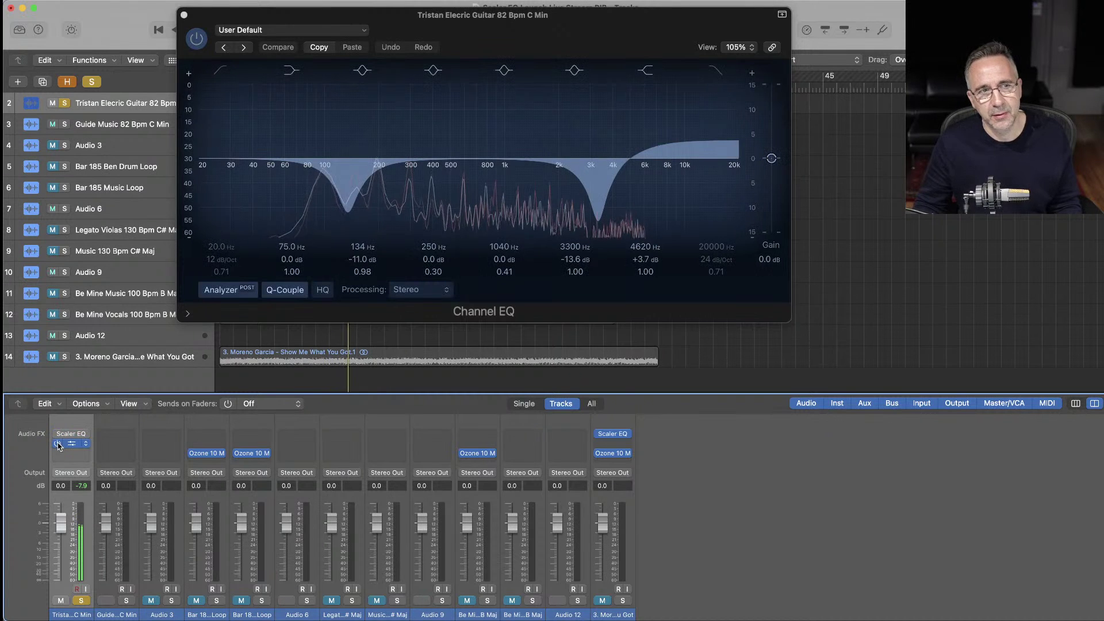
pyautogui.click(57, 444)
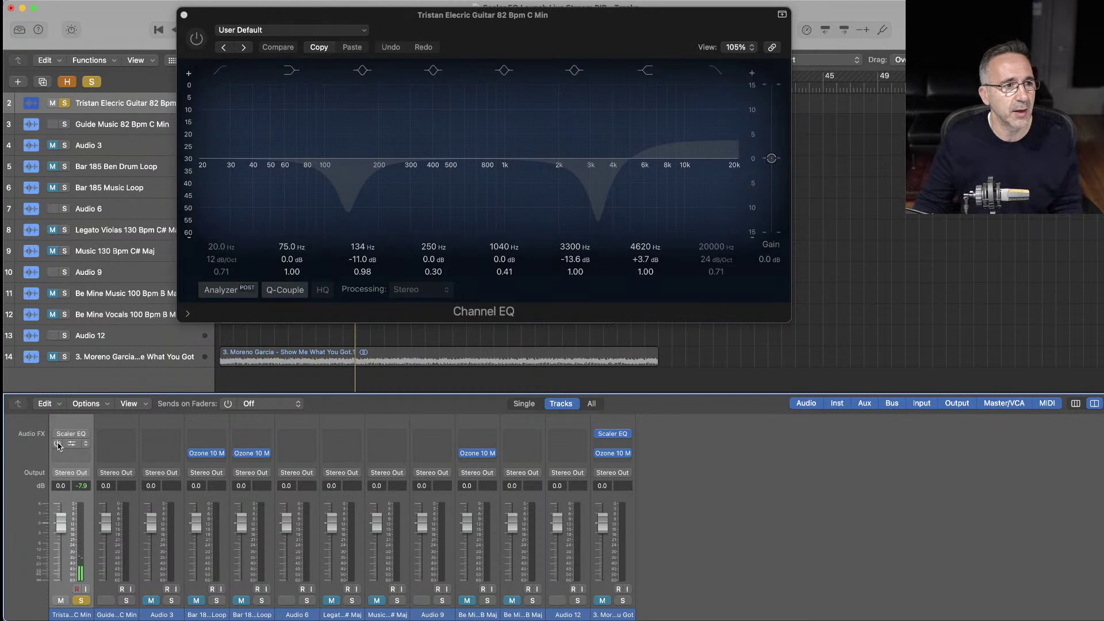
# Solo Guide Music with the guitar and compare Channel EQ against Scaler EQ during playback, ending with only Scaler EQ enabled
pyautogui.click(65, 124)
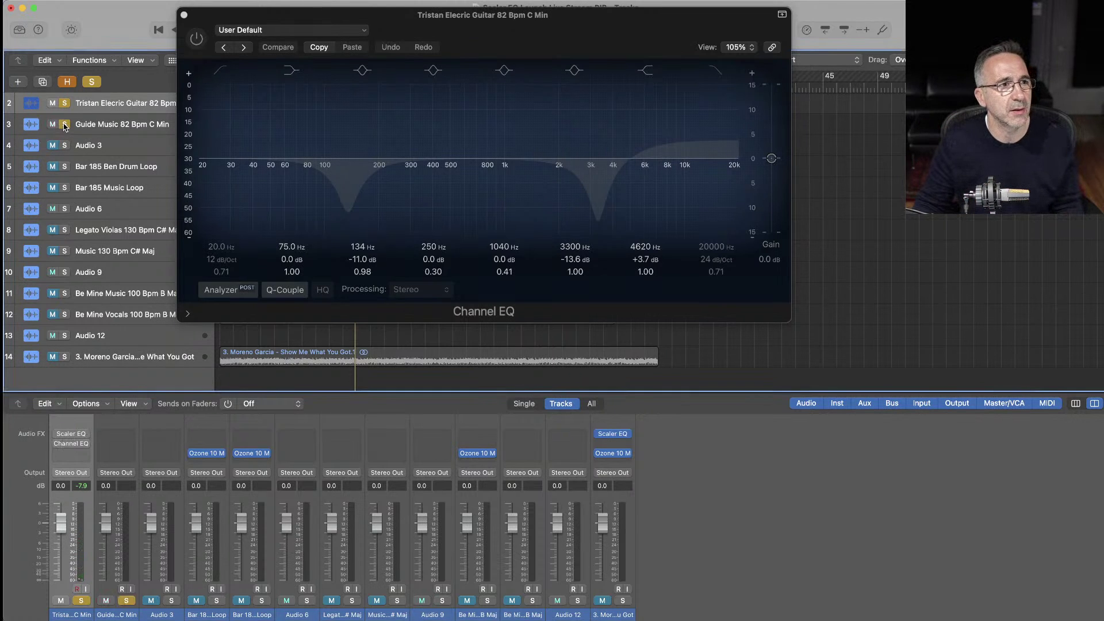
pyautogui.moveTo(57, 435)
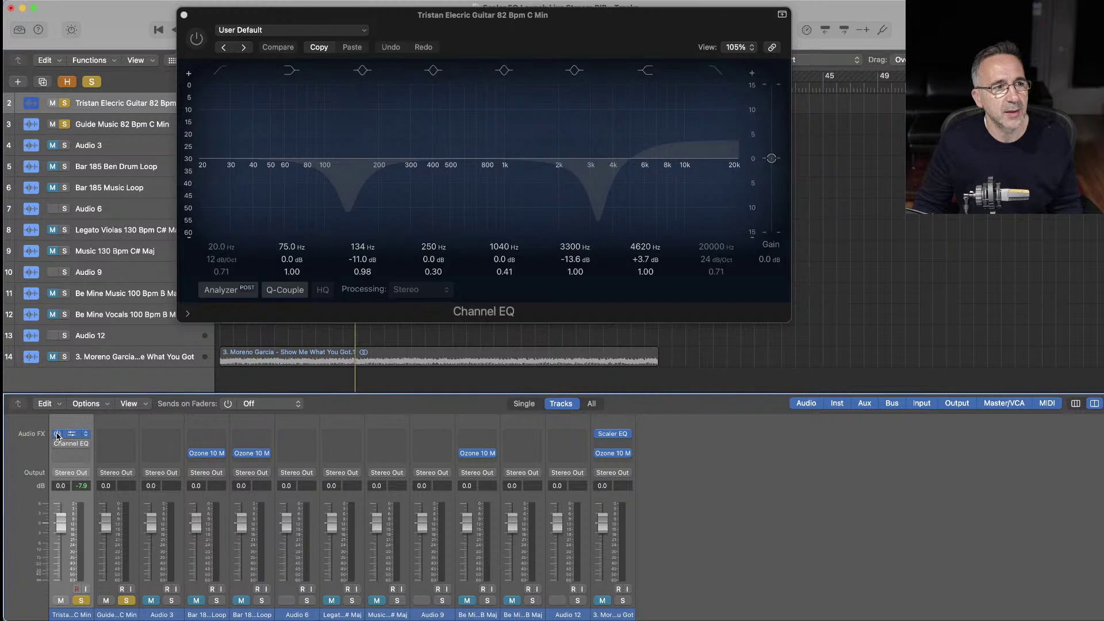
pyautogui.click(56, 444)
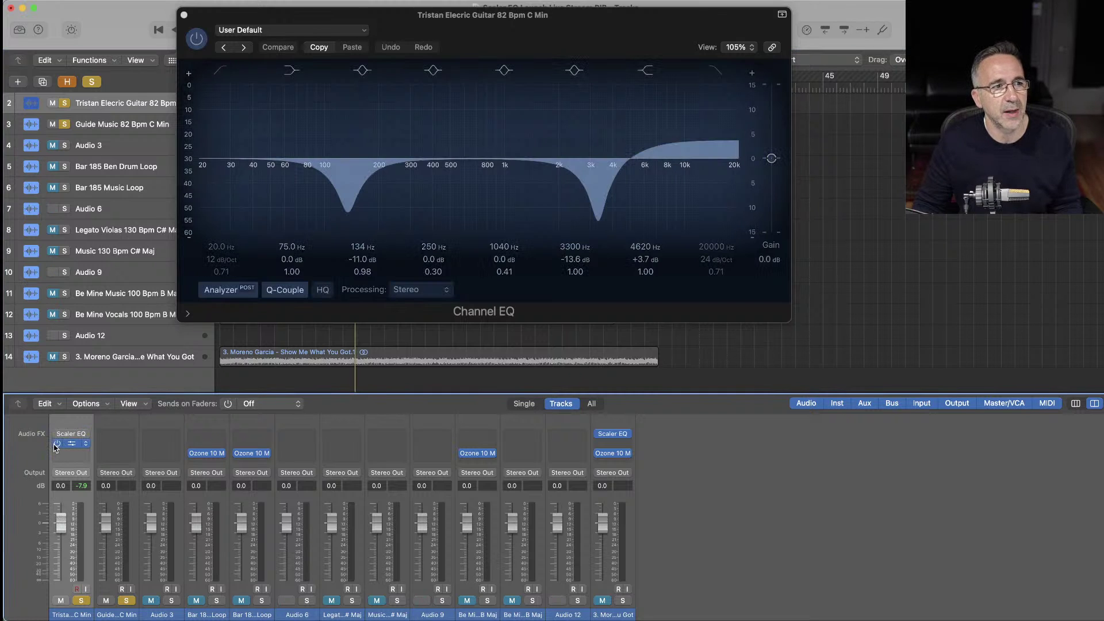
pyautogui.press('space')
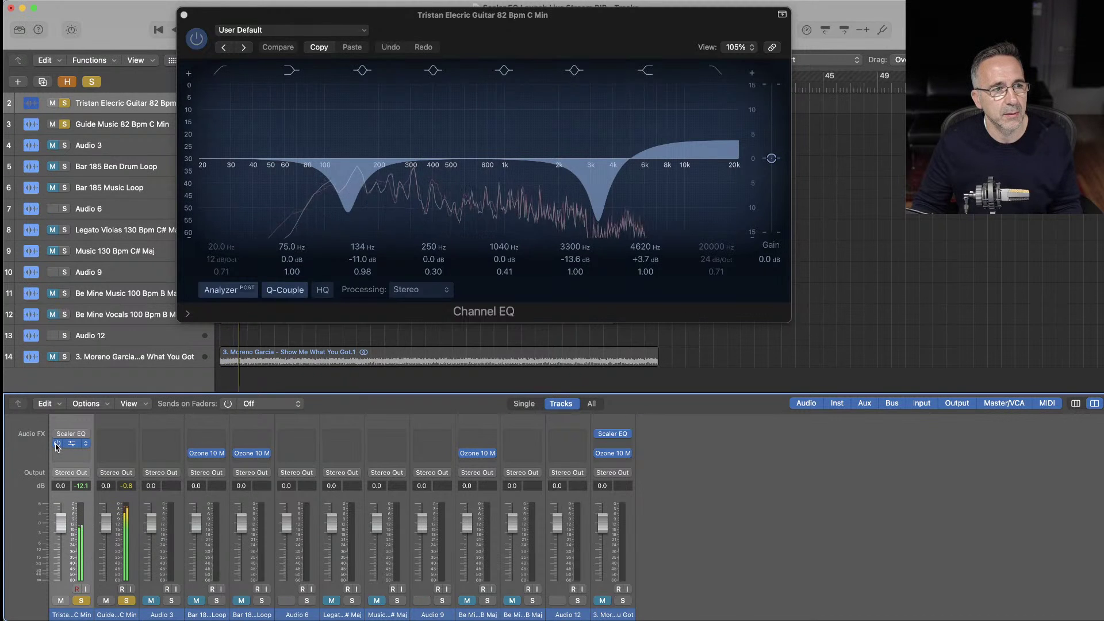
pyautogui.click(57, 443)
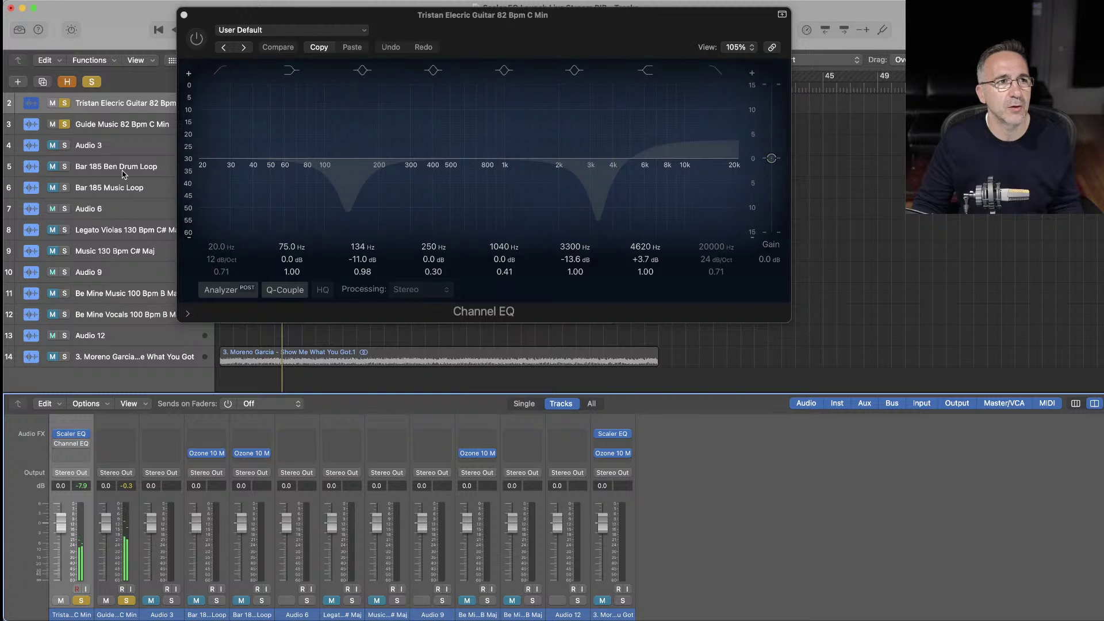
# Close Channel EQ and set the mono frequency to 89 Hz in the guitar track's Scaler EQ
pyautogui.click(184, 15)
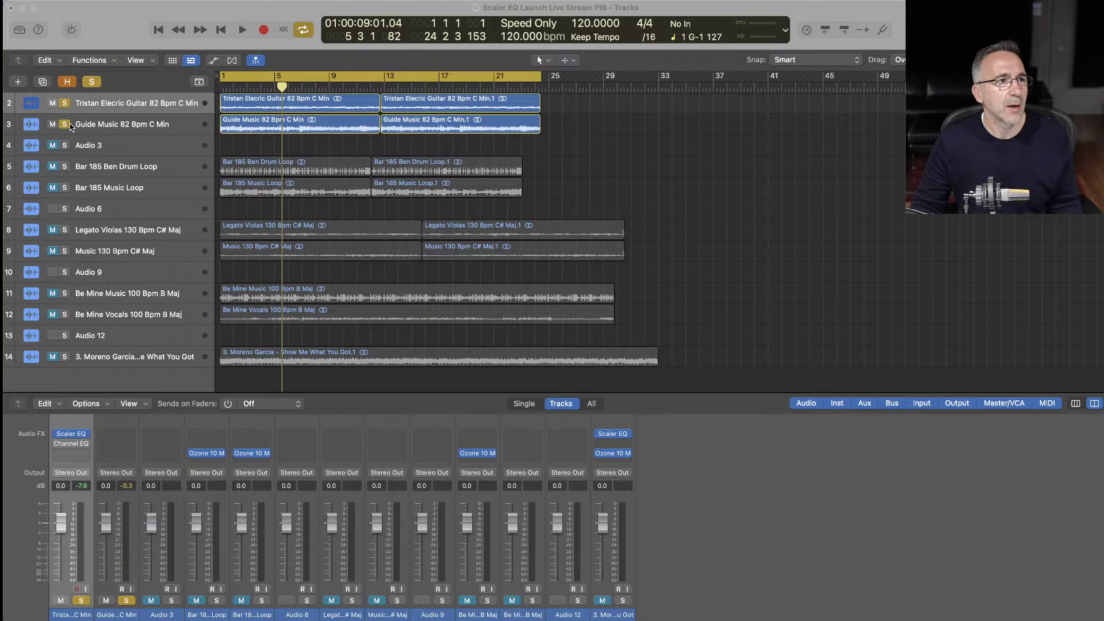
pyautogui.click(74, 434)
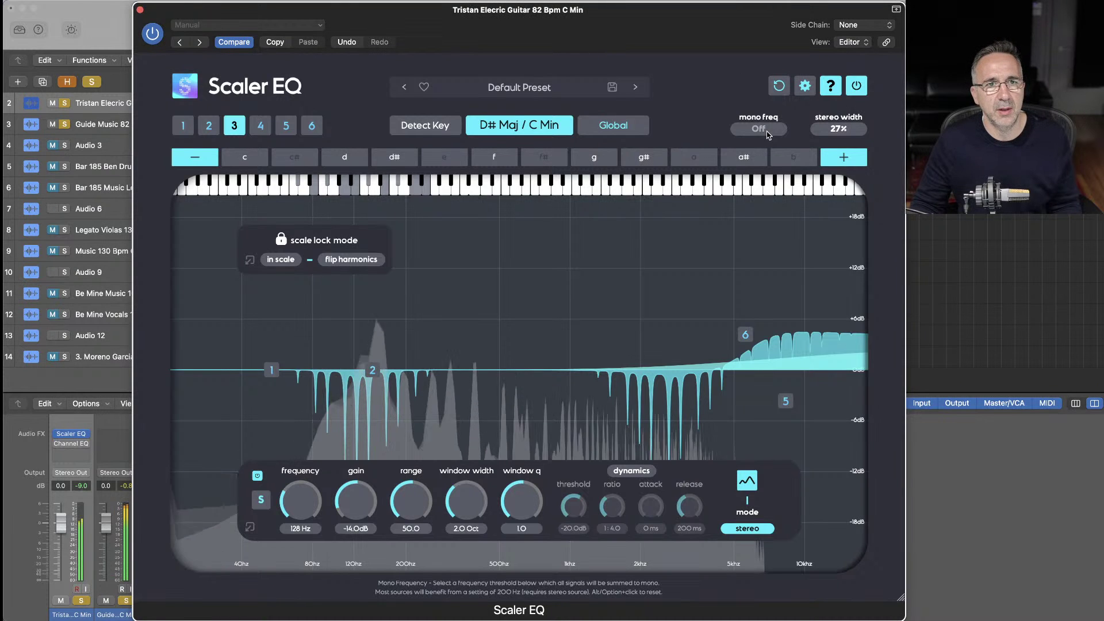
pyautogui.moveTo(758, 128); pyautogui.dragTo(759, 69)
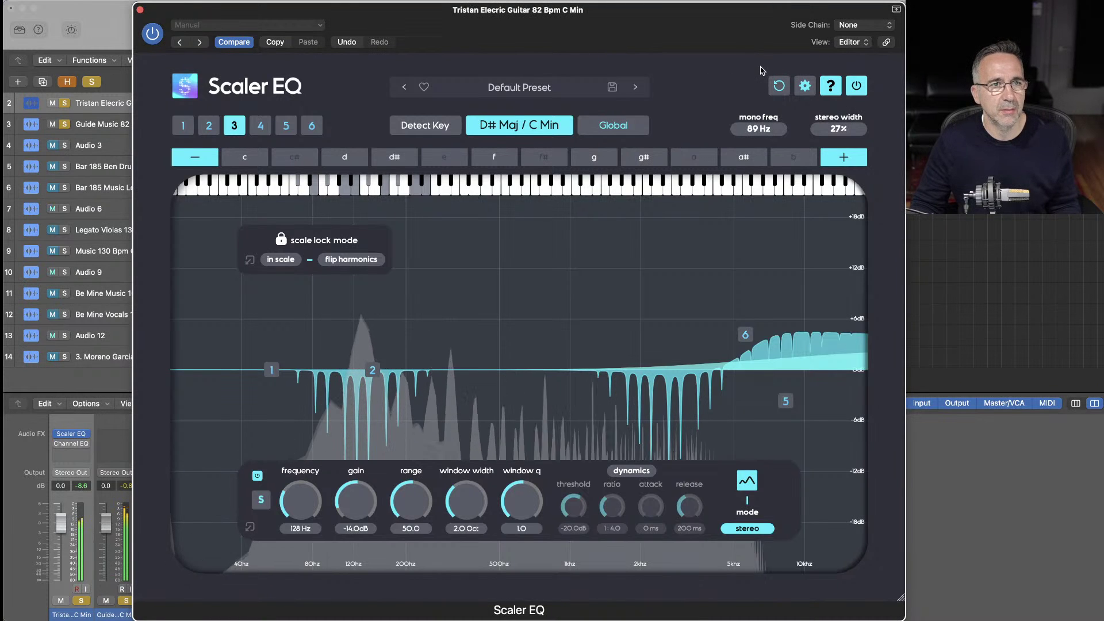
# Unsolo and mute the guitar and Guide Music tracks, and unmute both Bar 185 loop tracks
pyautogui.click(140, 9)
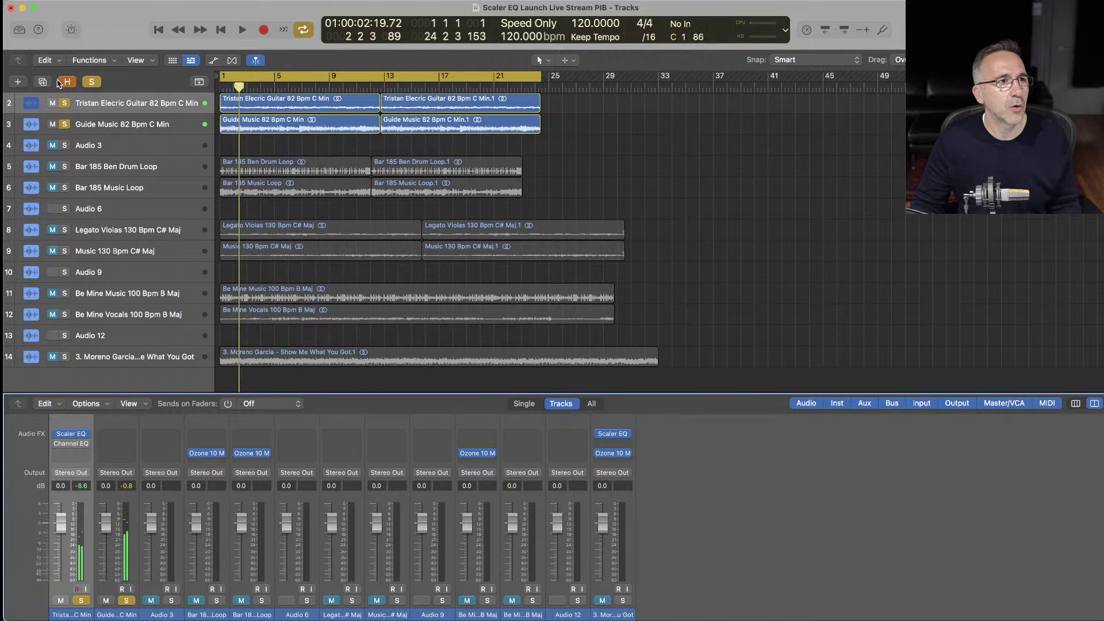
pyautogui.click(64, 112)
pyautogui.click(64, 123)
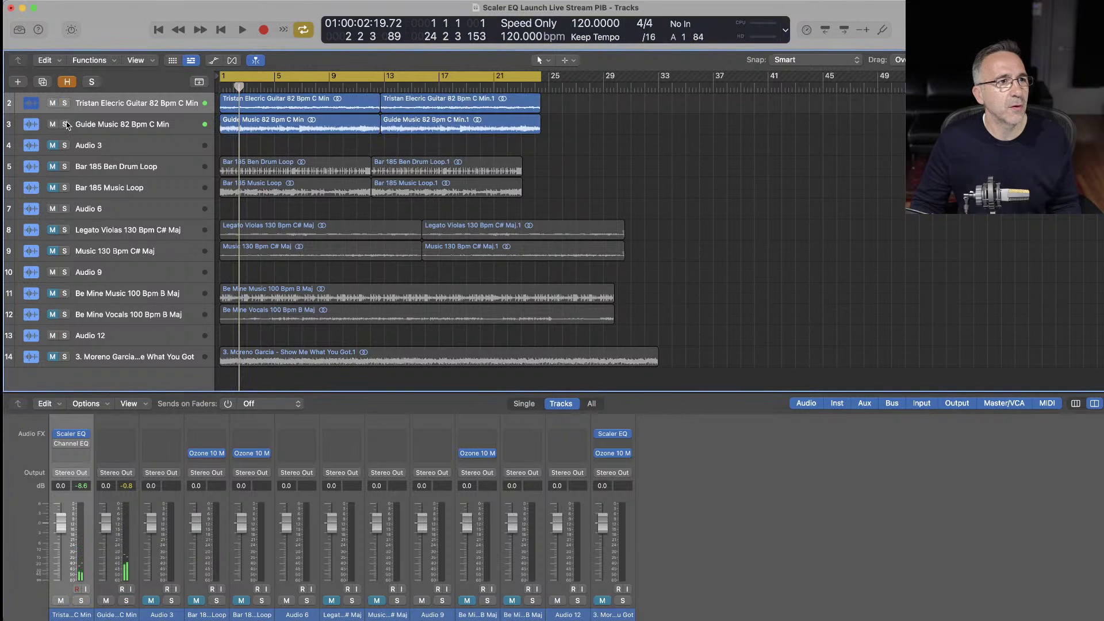
pyautogui.click(53, 109)
pyautogui.click(52, 104)
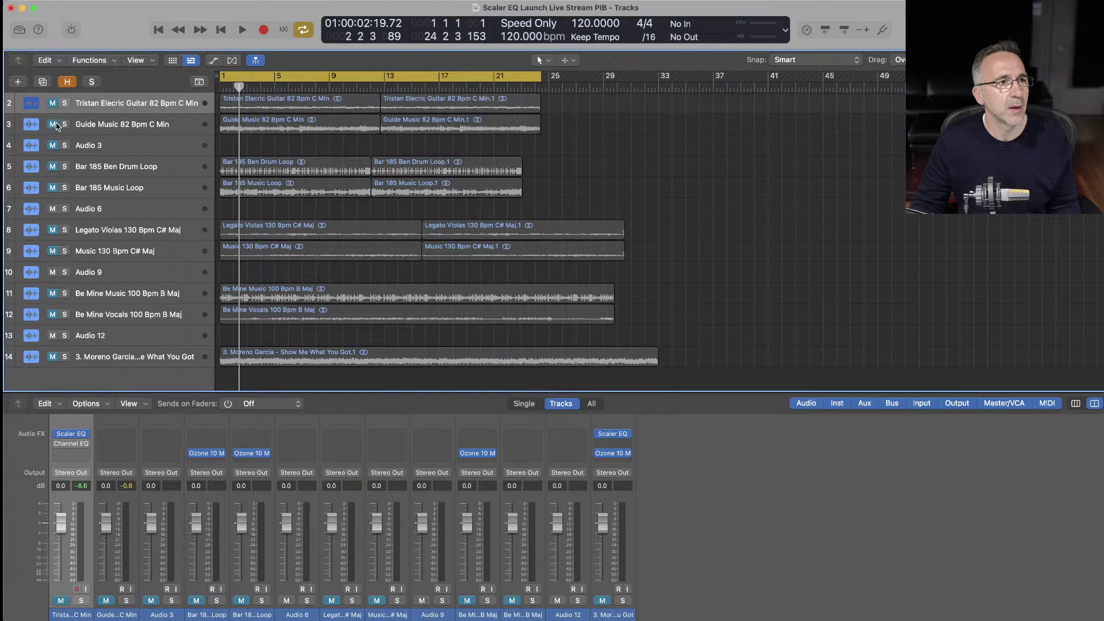
pyautogui.click(54, 168)
pyautogui.keyDown('shift'); pyautogui.click(54, 190); pyautogui.keyUp('shift')
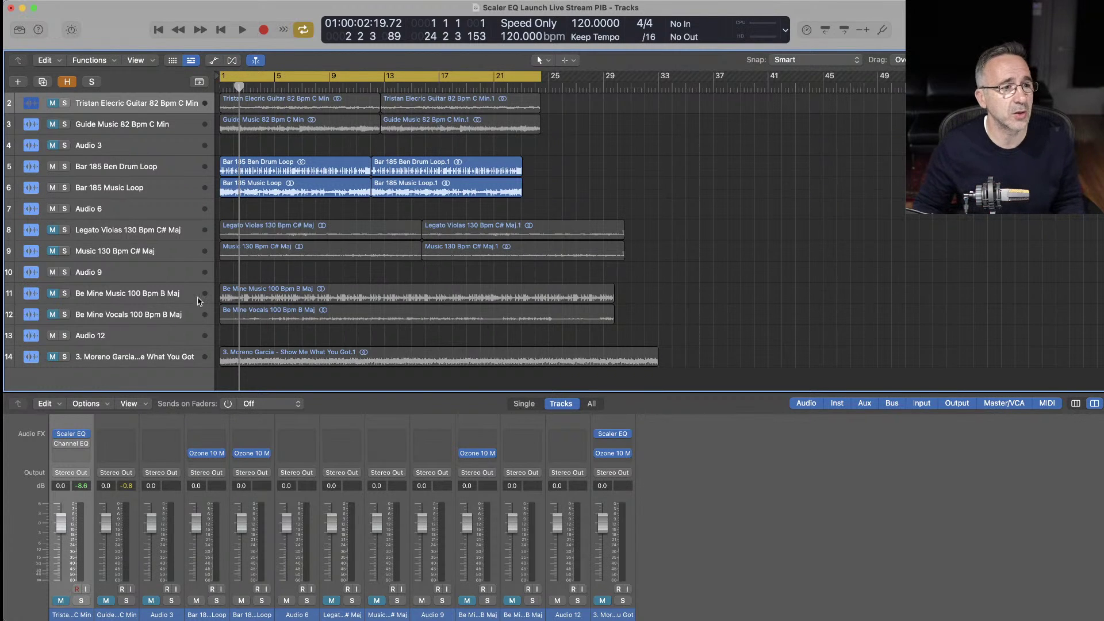
# Browse the Master and Bass preset categories in the Show Me What You Got track's Scaler EQ, and close the plug-in without loading a preset
pyautogui.moveTo(601, 436)
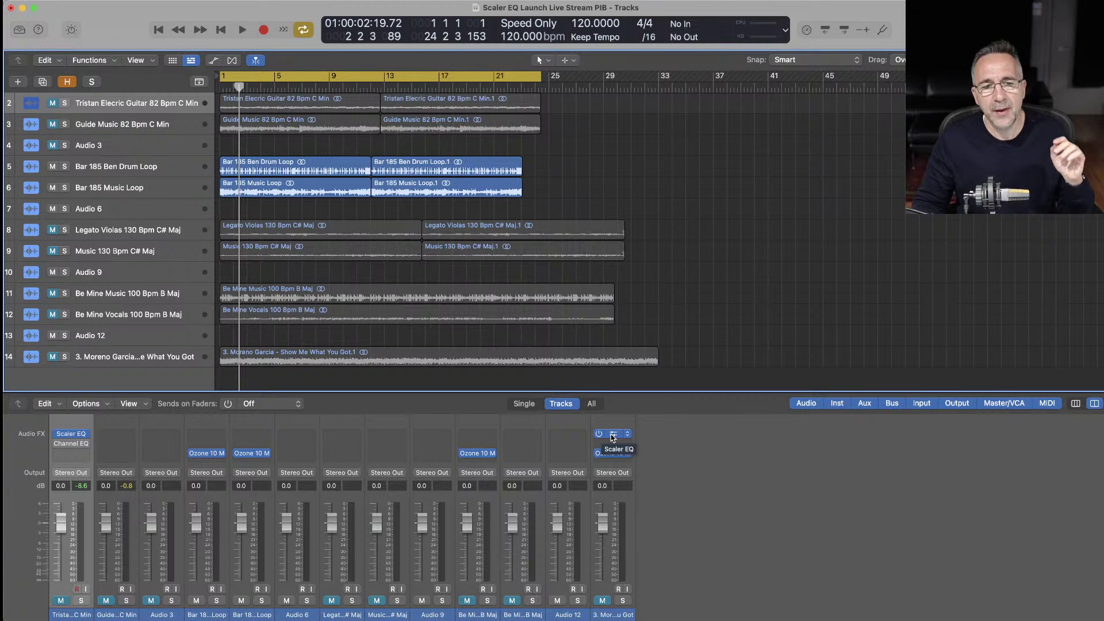
pyautogui.click(611, 436)
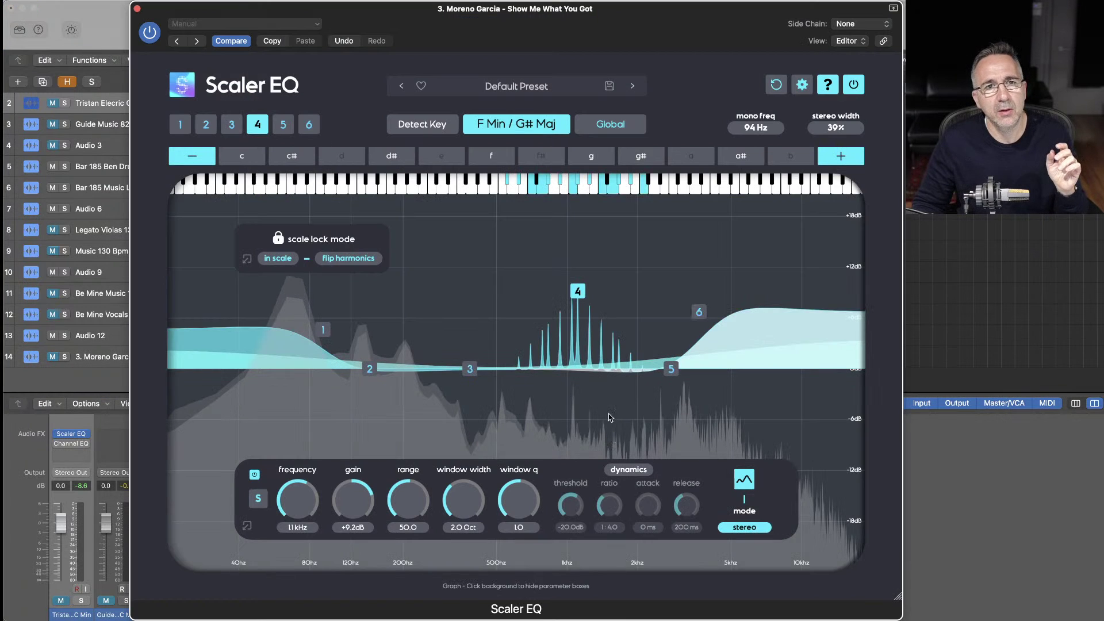
pyautogui.click(532, 91)
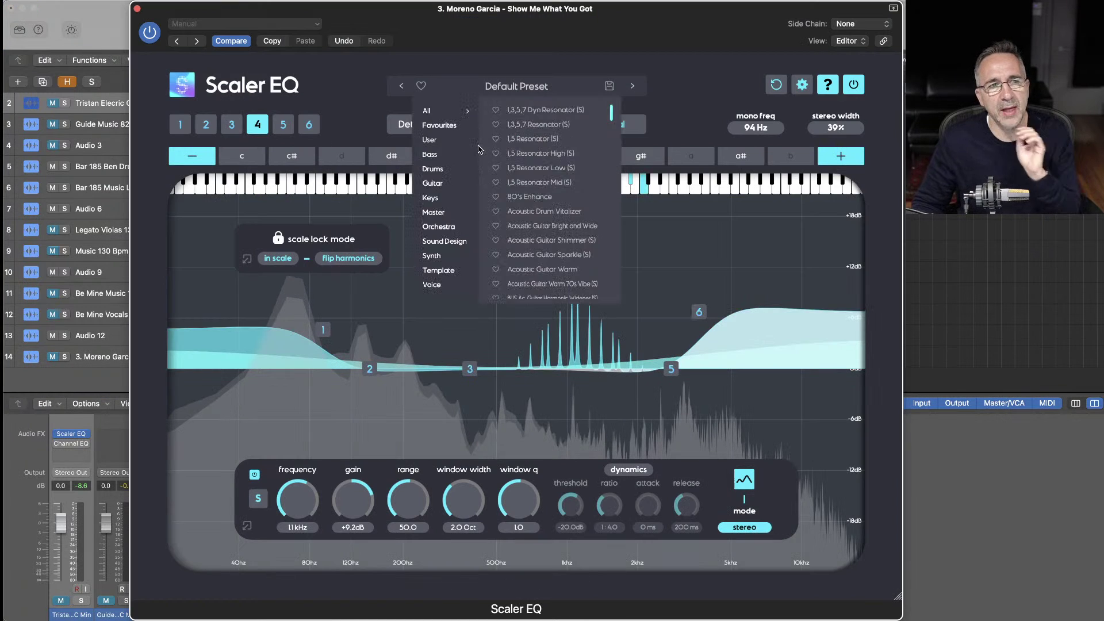
pyautogui.click(440, 213)
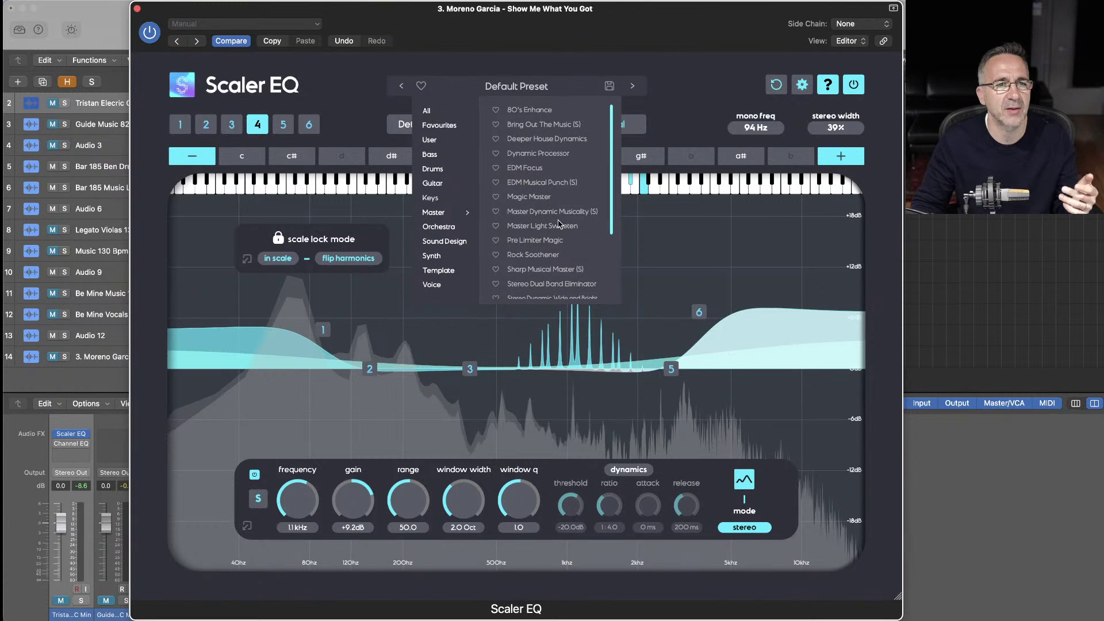
pyautogui.scroll(-4, 558, 224)
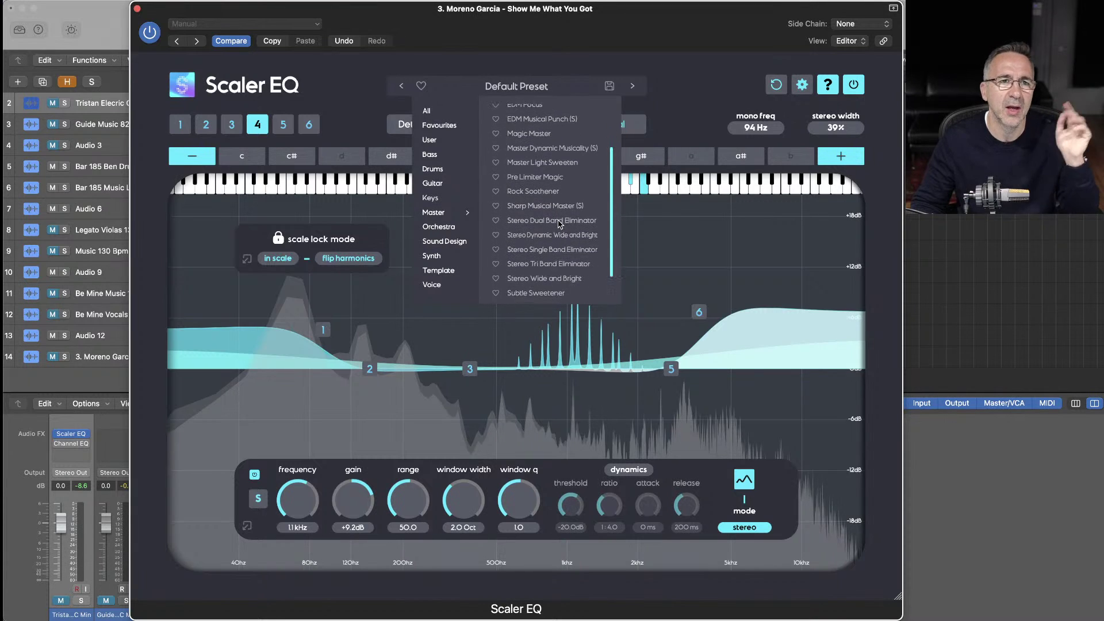
pyautogui.scroll(4, 558, 223)
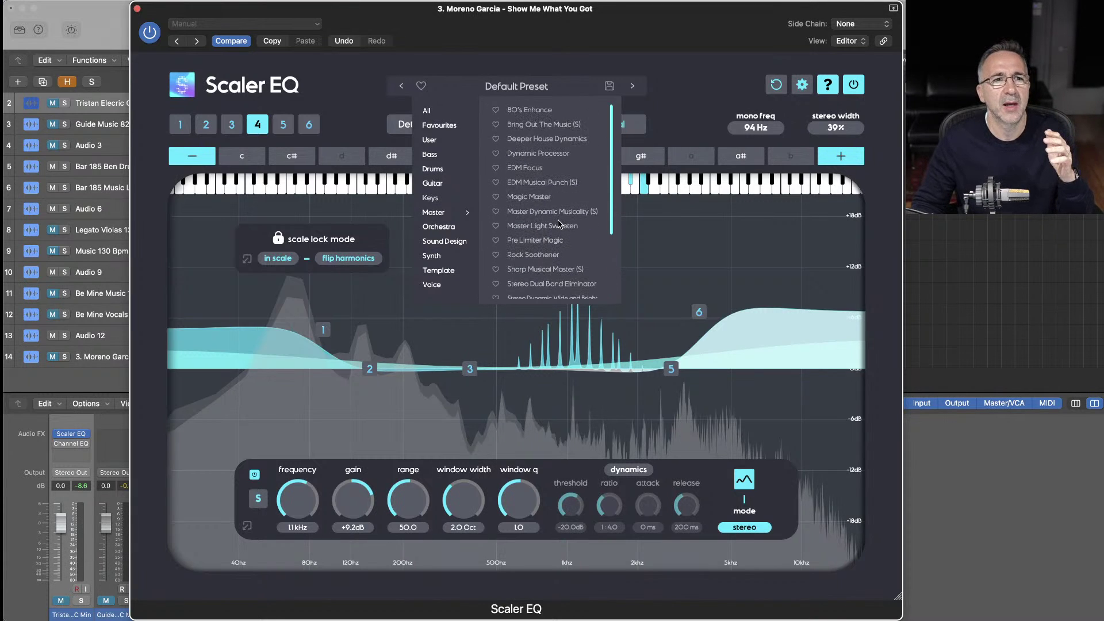
pyautogui.click(430, 154)
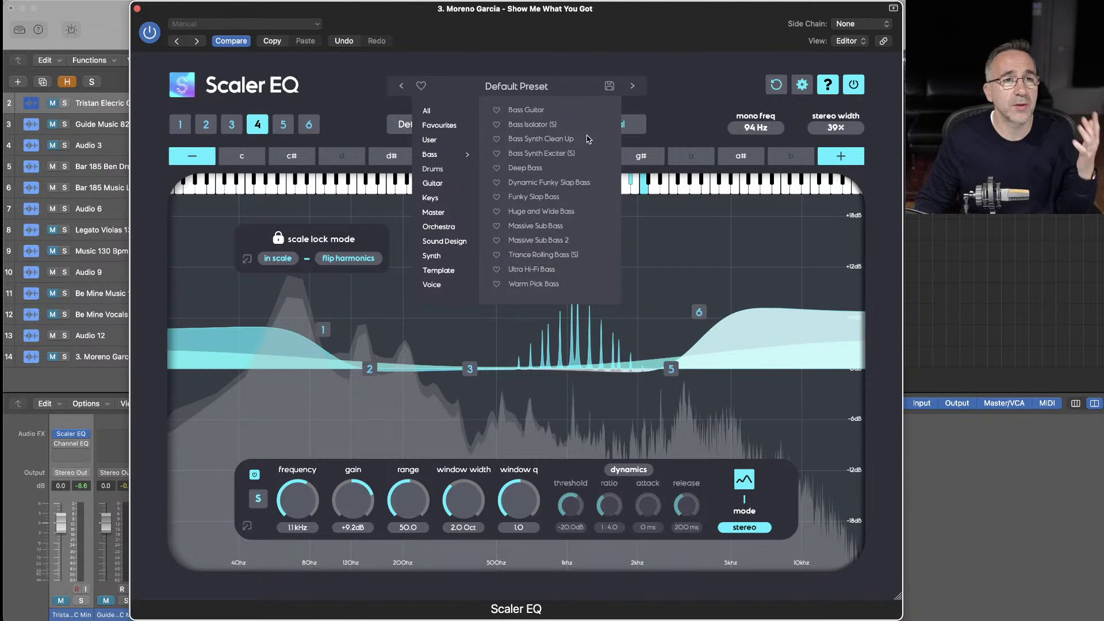
pyautogui.click(493, 79)
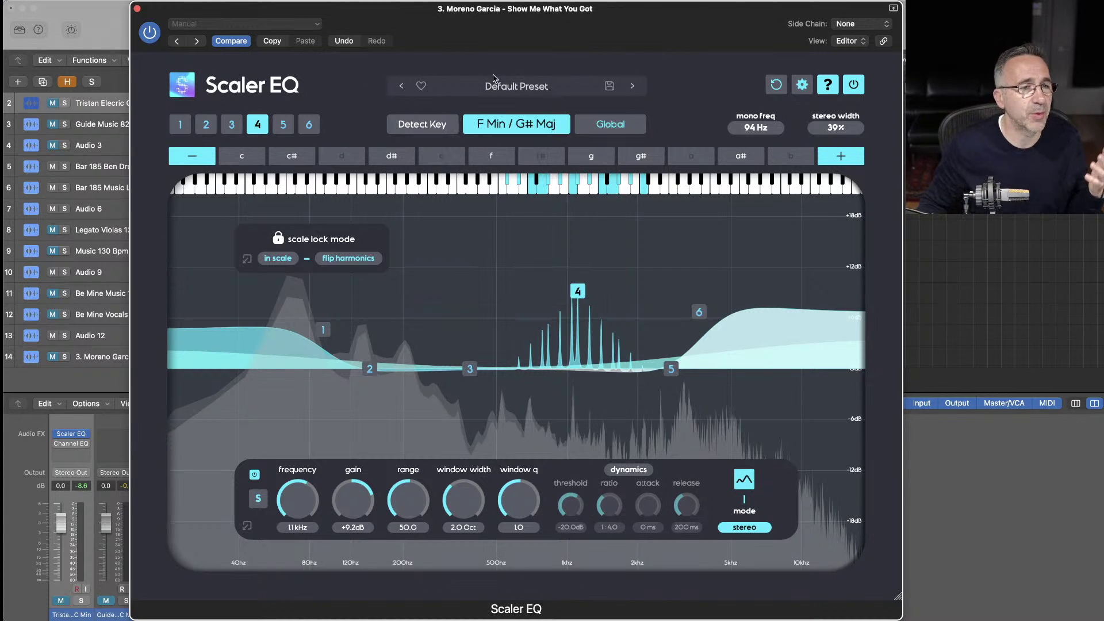
pyautogui.click(137, 9)
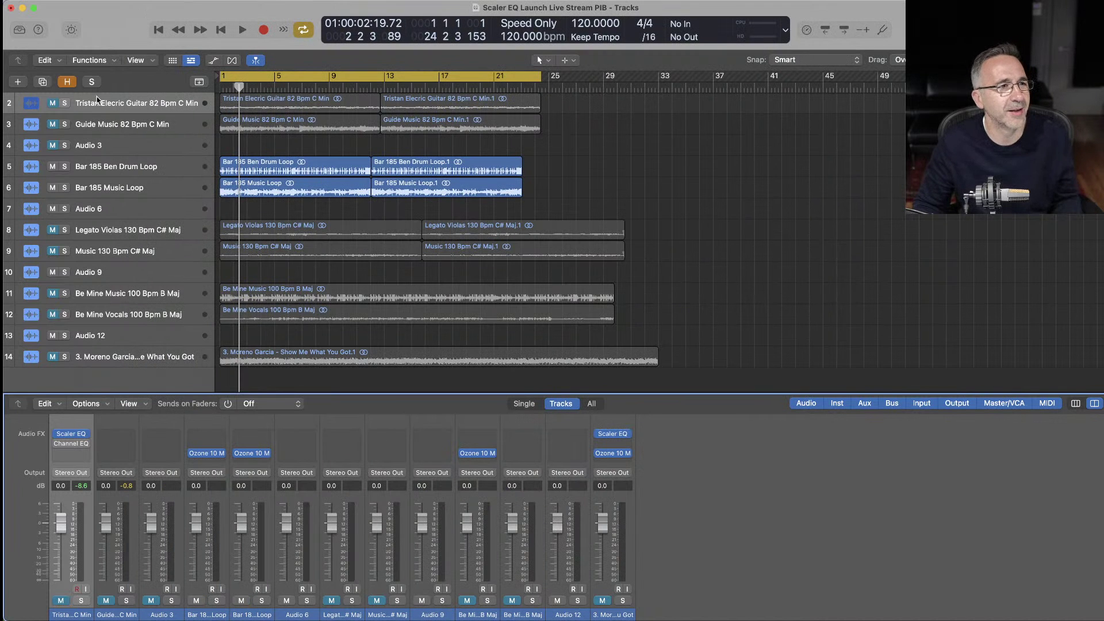
# Solo the electric guitar and audition Scaler EQ bands 2, 4, 5 and 6 in Auto Solo mode, ending with the plug-in closed and both solos off
pyautogui.click(64, 104)
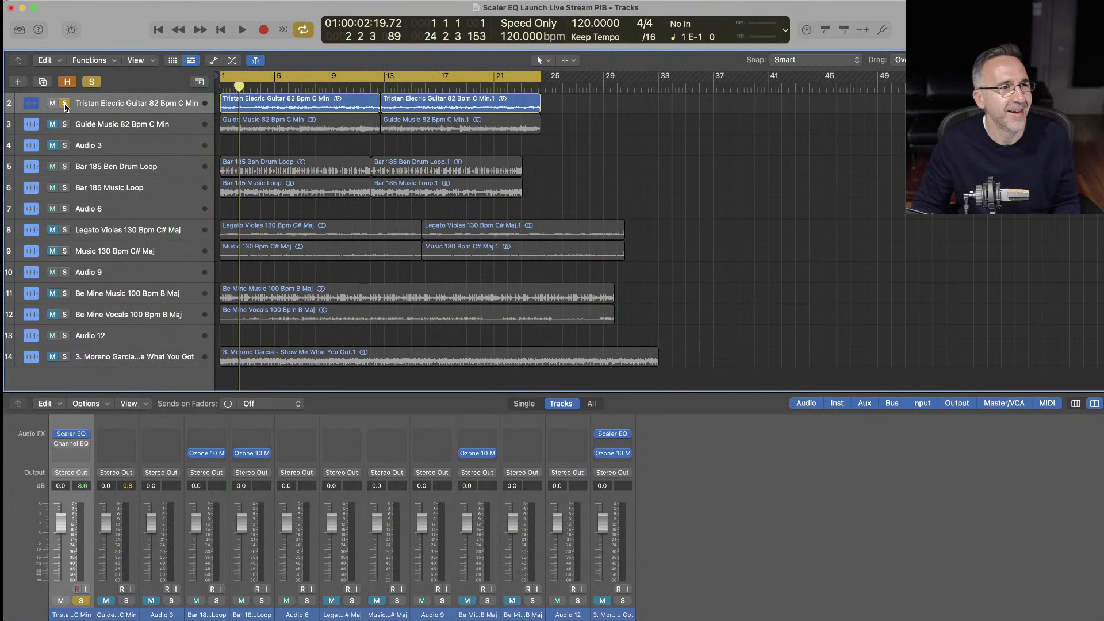
pyautogui.click(70, 434)
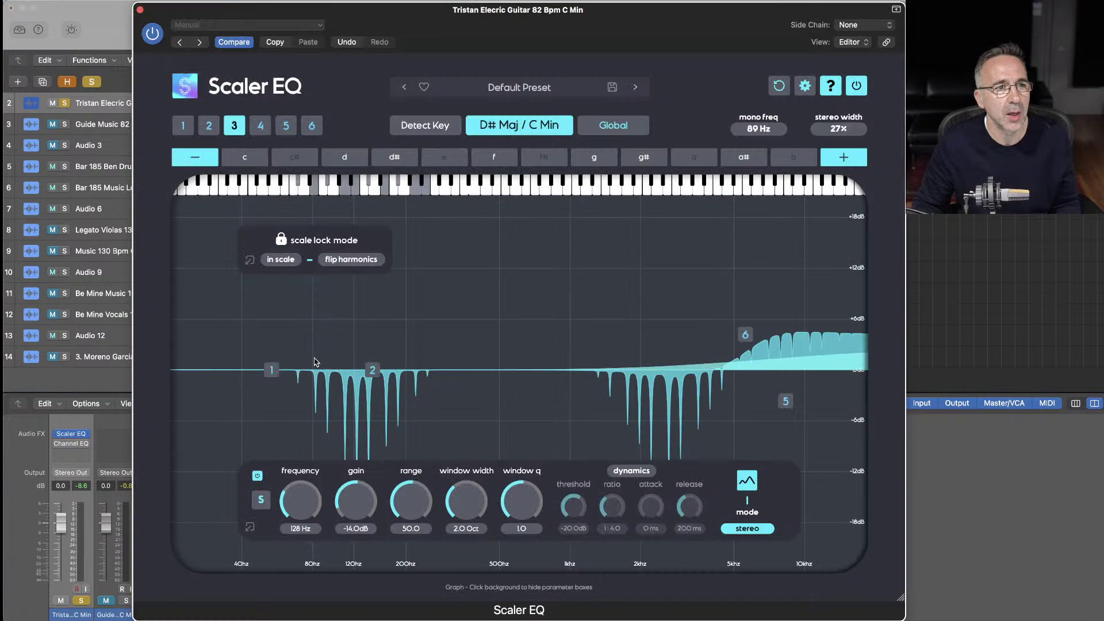
pyautogui.click(264, 499)
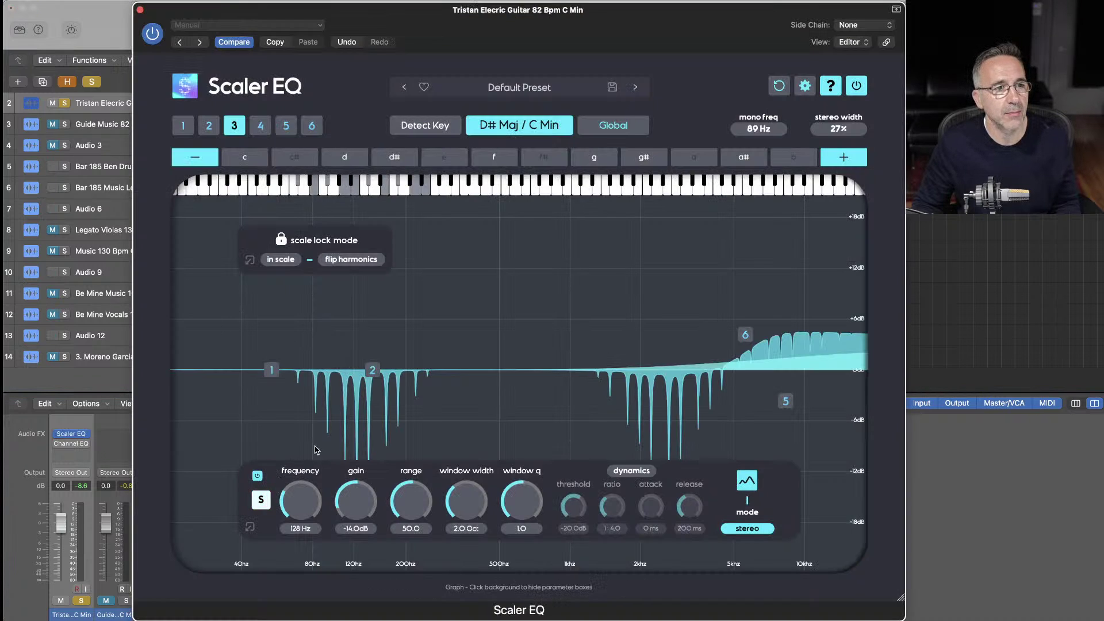
pyautogui.click(373, 373)
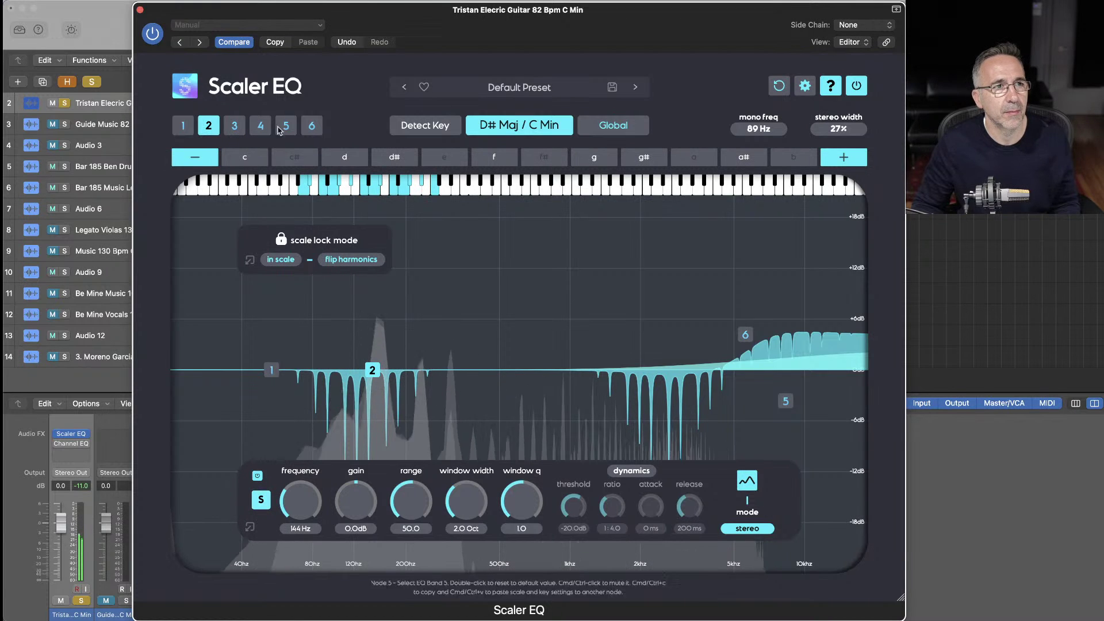
pyautogui.click(428, 237)
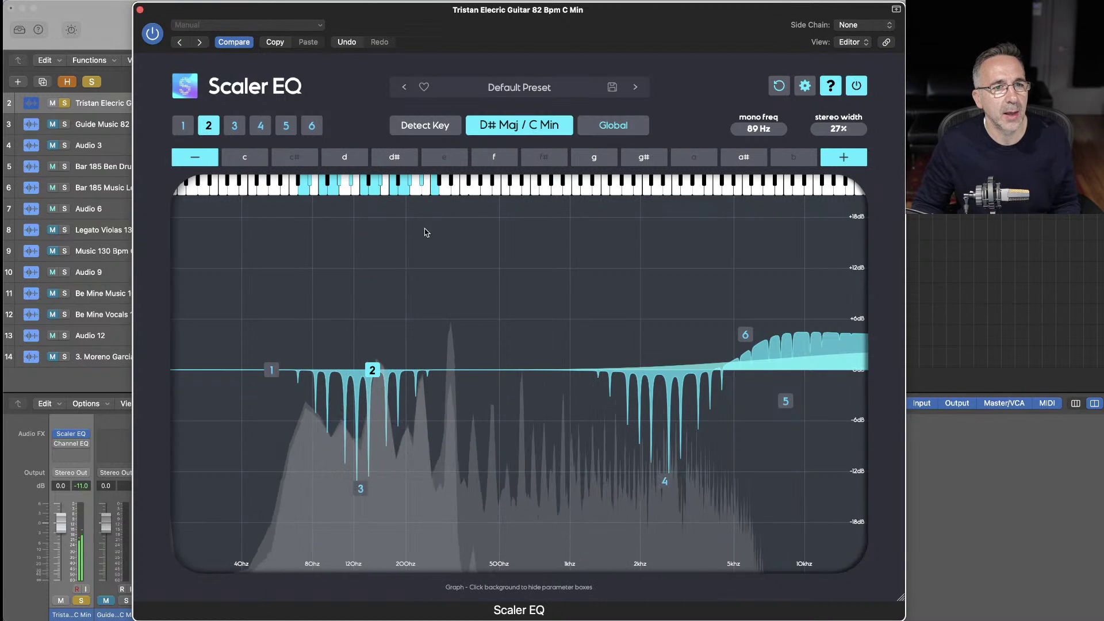
pyautogui.click(266, 126)
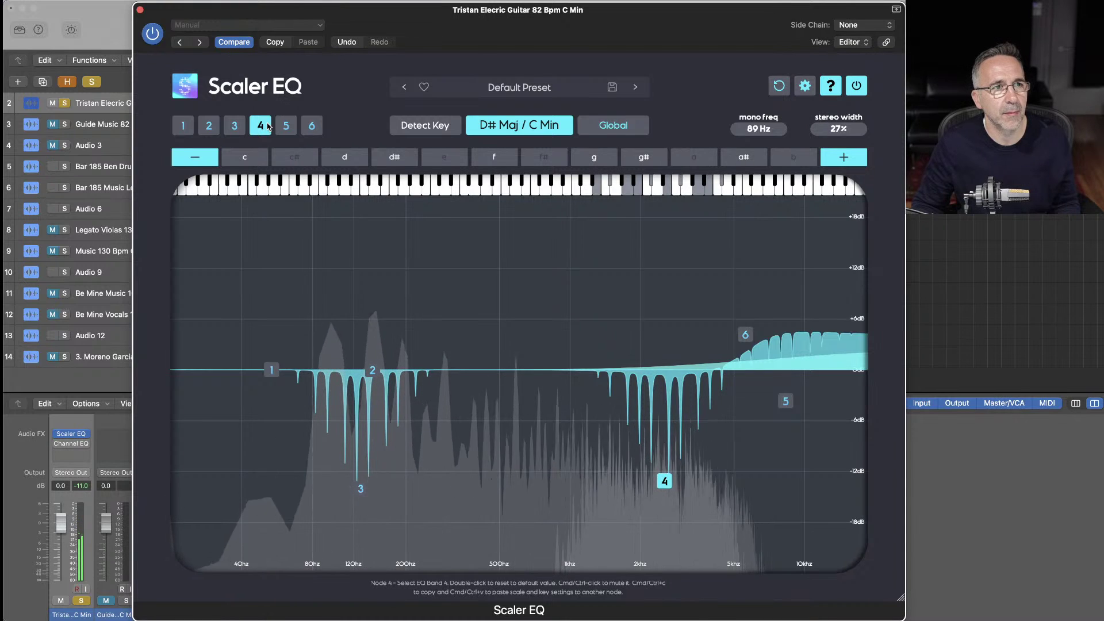
pyautogui.click(311, 126)
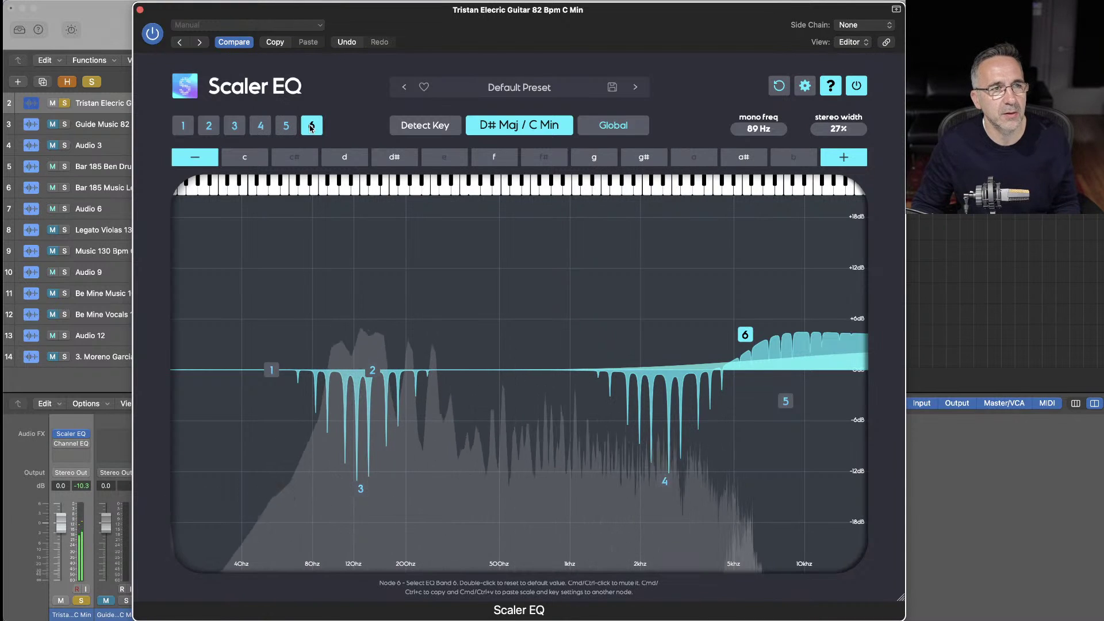
pyautogui.click(286, 126)
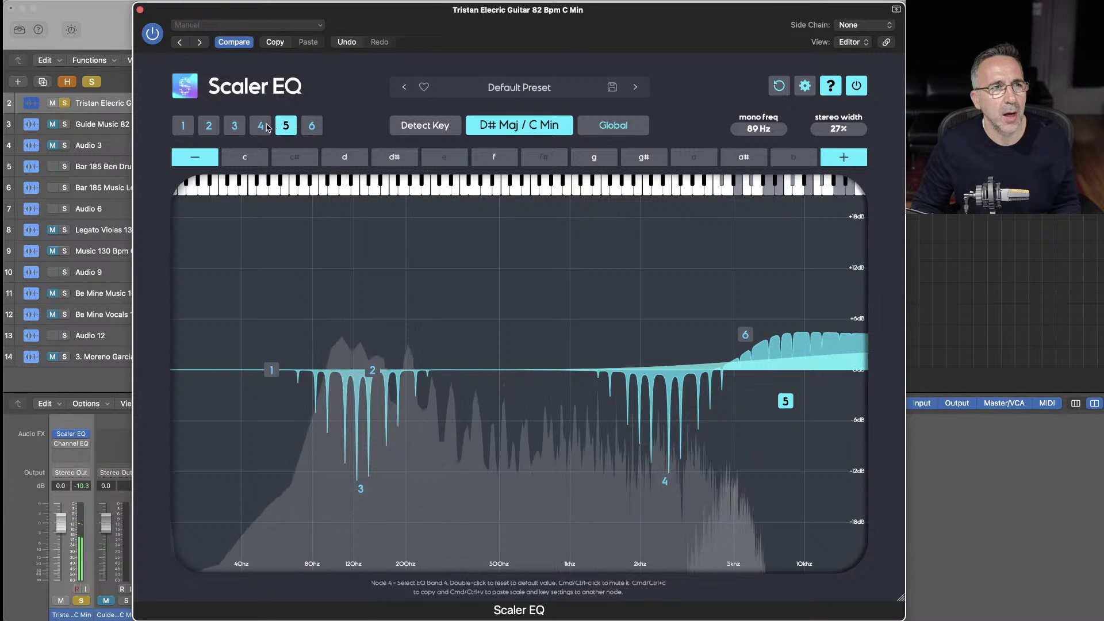
pyautogui.click(262, 126)
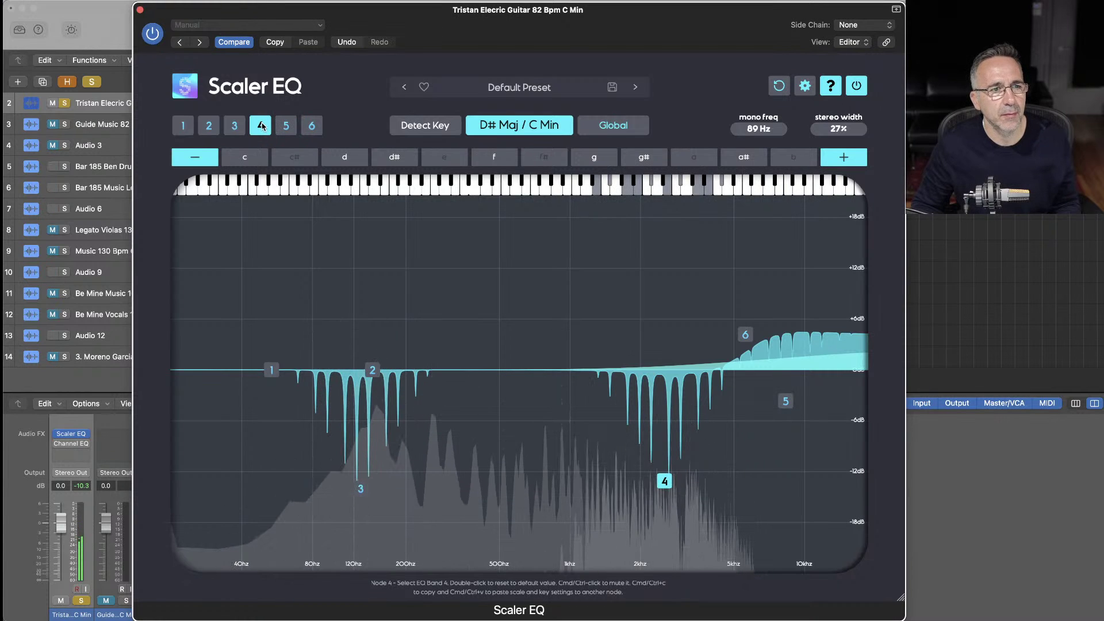
pyautogui.moveTo(376, 281)
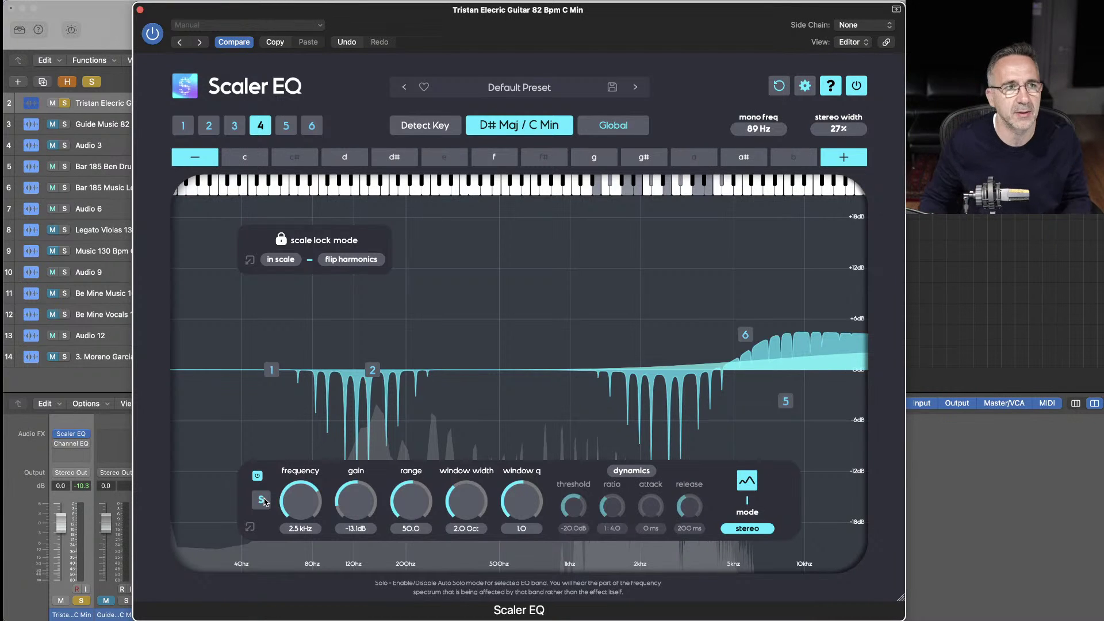
pyautogui.click(140, 9)
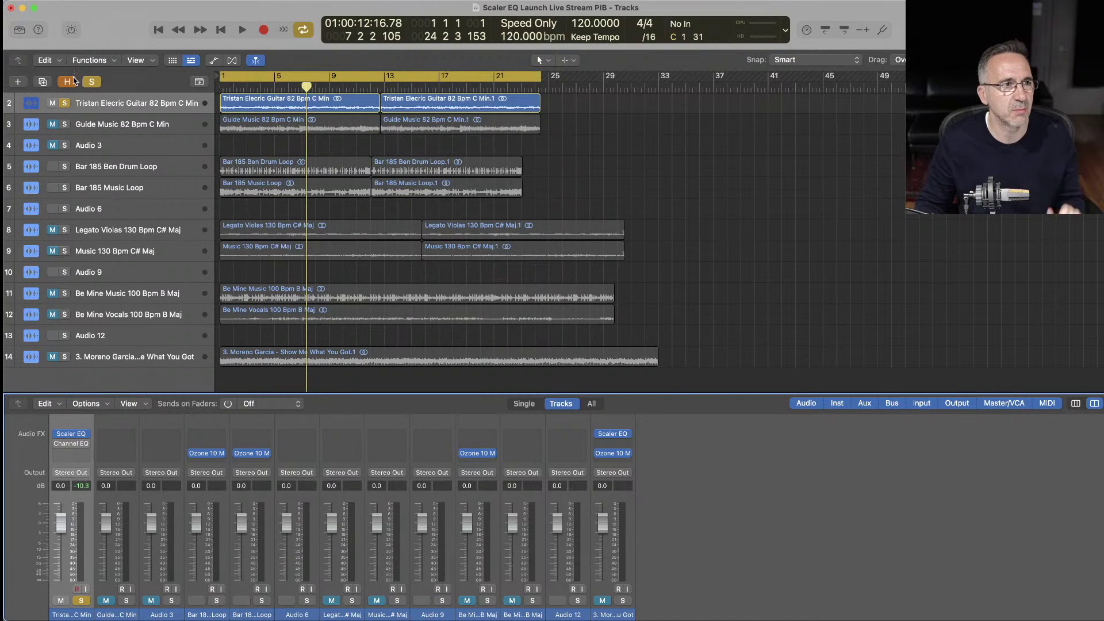
pyautogui.click(65, 103)
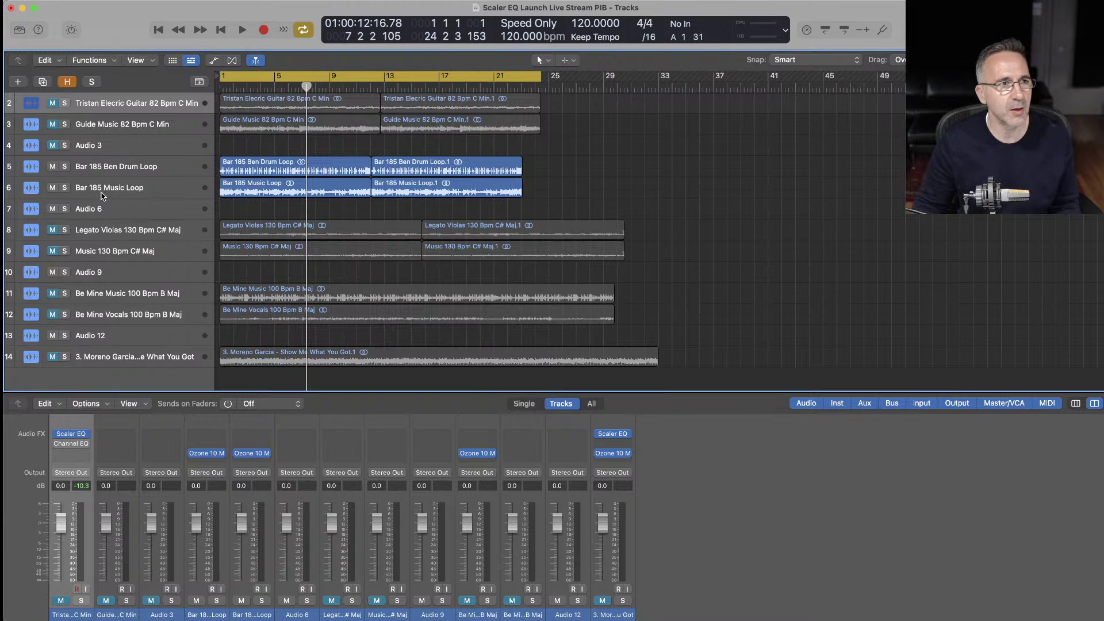
# Mute the Bar 185 Music Loop track and play the Bar 185 drum loop alone from the start
pyautogui.click(53, 189)
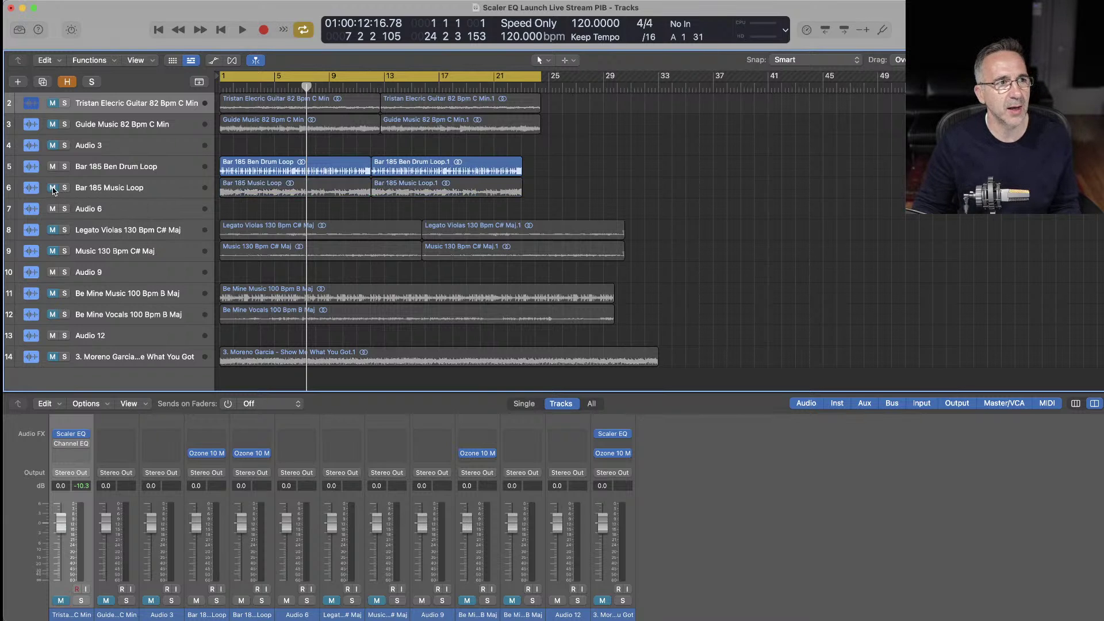
pyautogui.press('Return')
pyautogui.press('space')
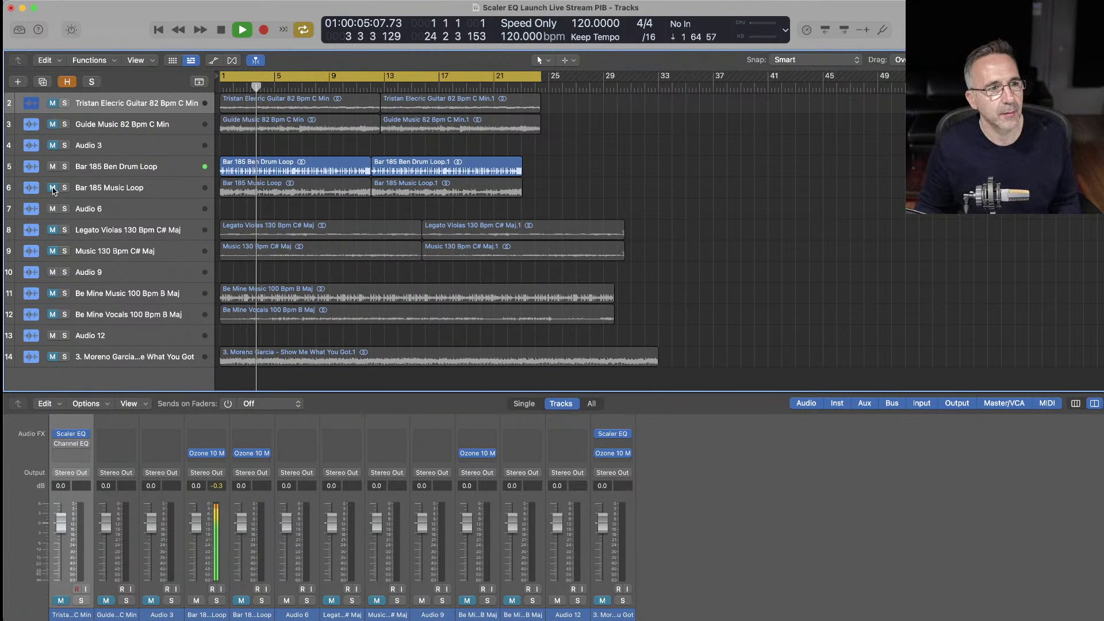
pyautogui.press('space')
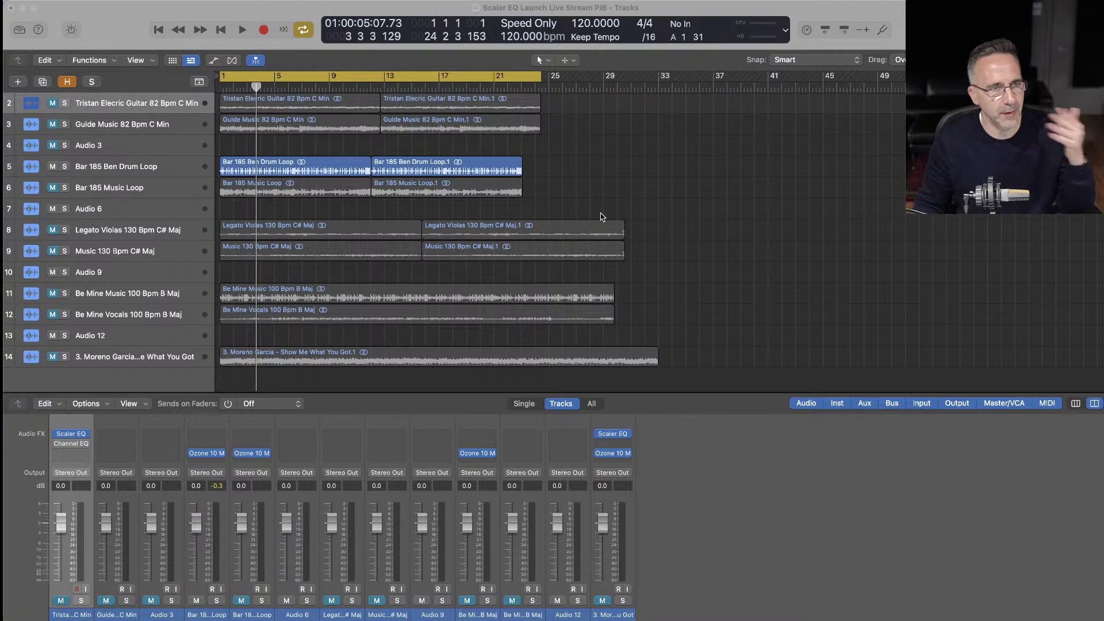
# Play the Bar 185 Music Loop with the drum loop muted, and unmute the drums during playback to hear both together
pyautogui.click(53, 167)
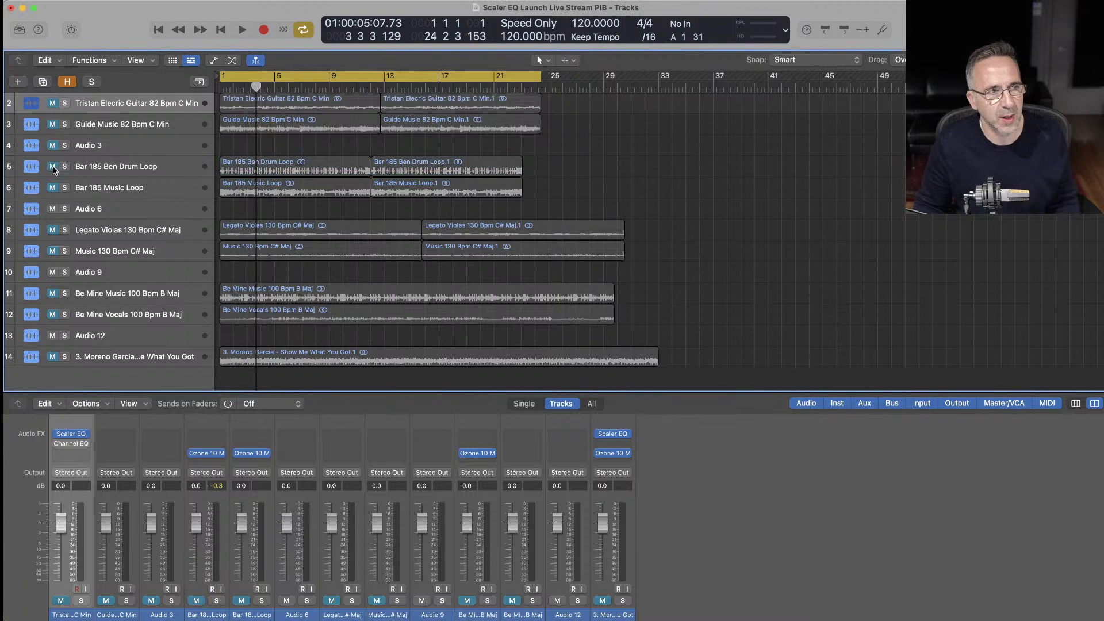
pyautogui.click(53, 188)
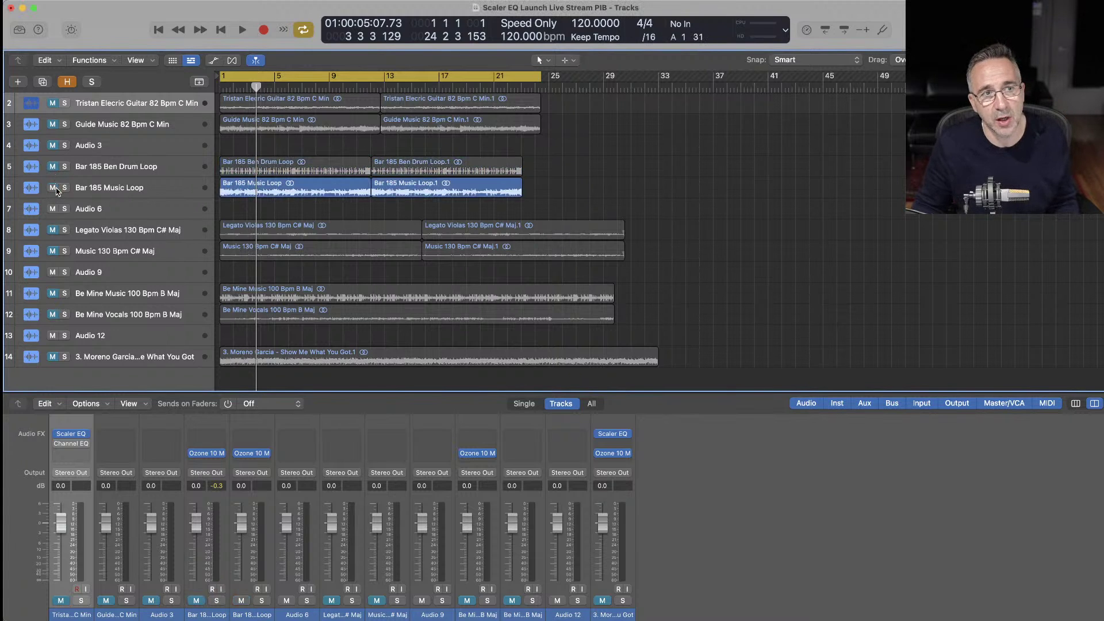
pyautogui.press('space')
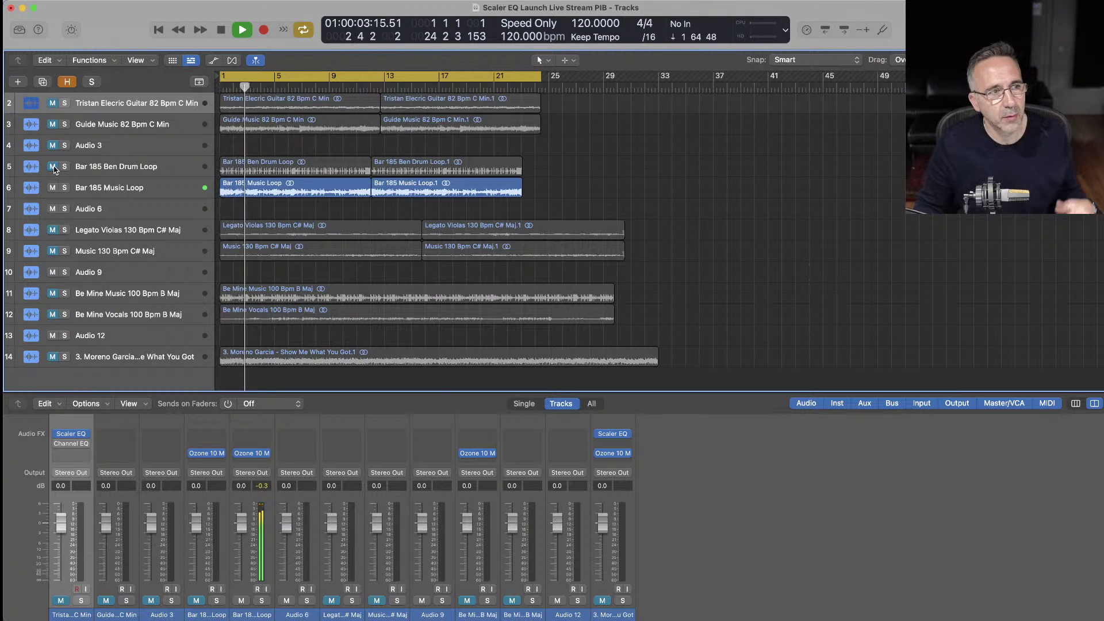
pyautogui.click(53, 166)
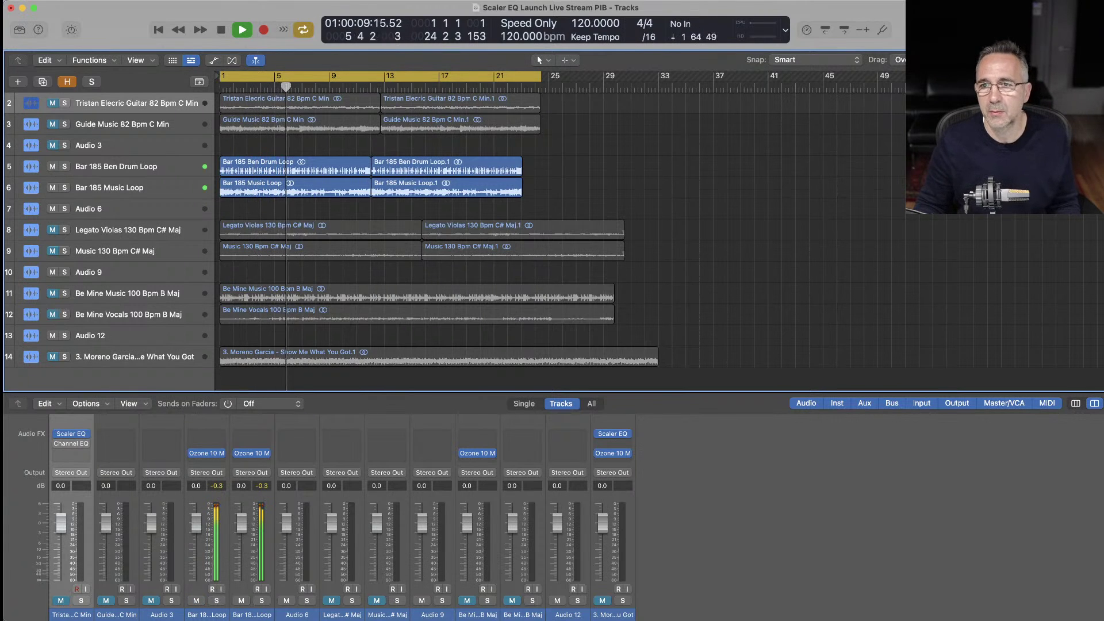
pyautogui.press('space')
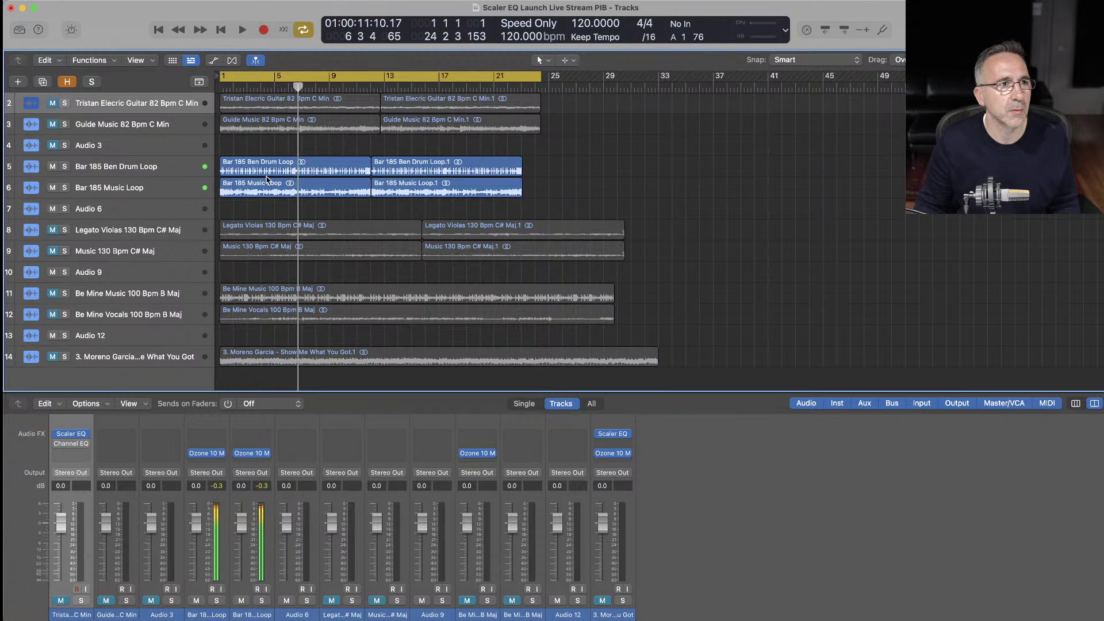
# Mute the Bar 185 Music Loop track and insert a stereo Scaler EQ on the Bar 185 drum loop track, moving its window fully into view
pyautogui.click(52, 187)
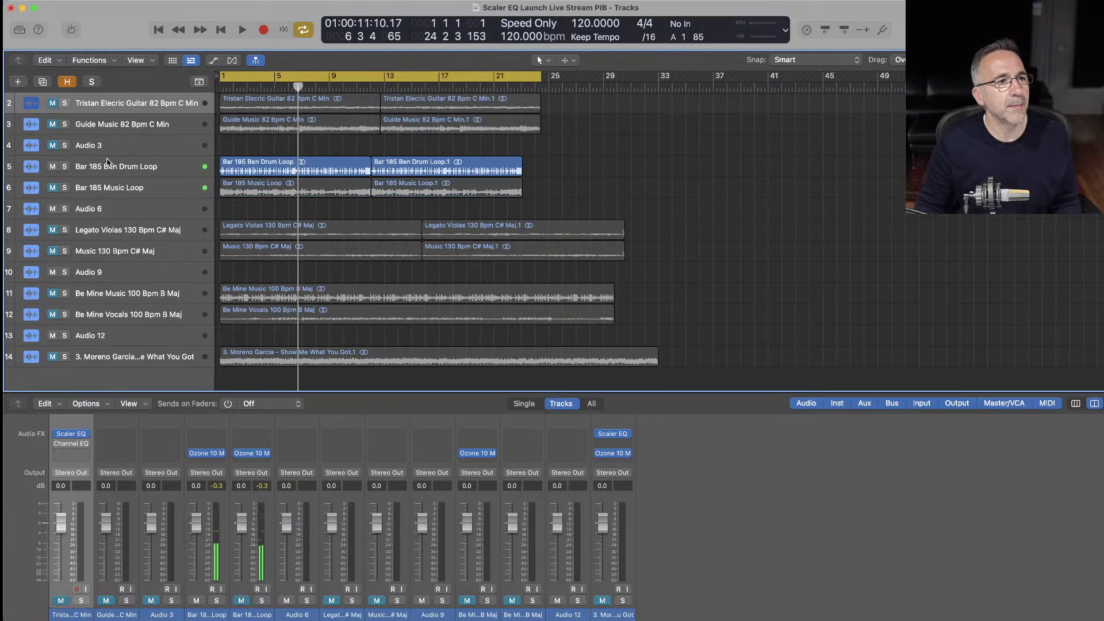
pyautogui.click(107, 162)
pyautogui.click(208, 433)
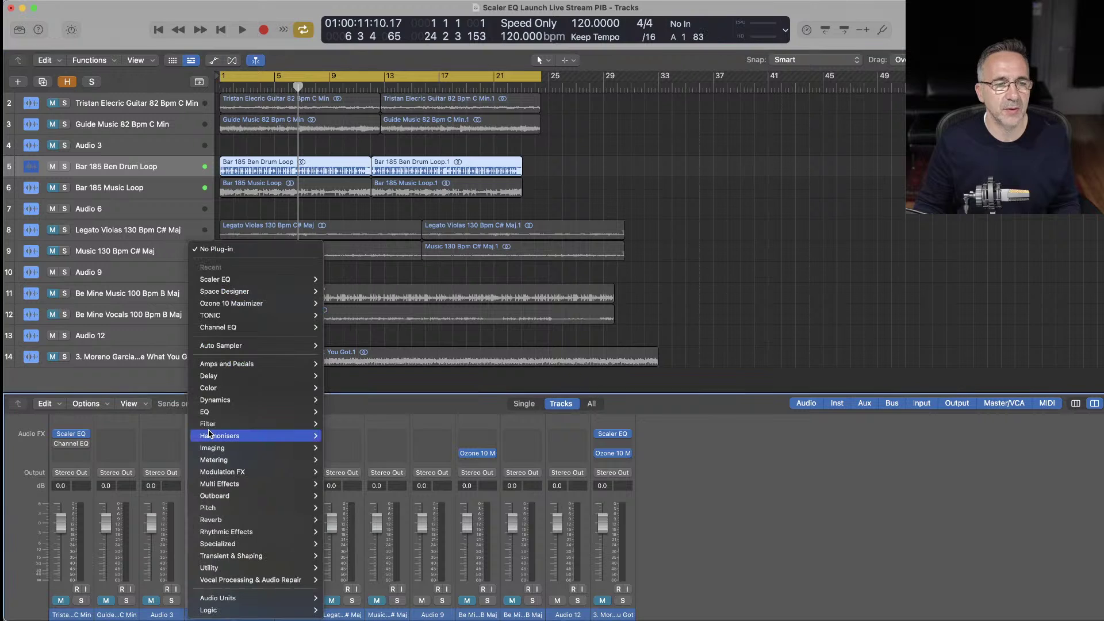
pyautogui.moveTo(258, 279)
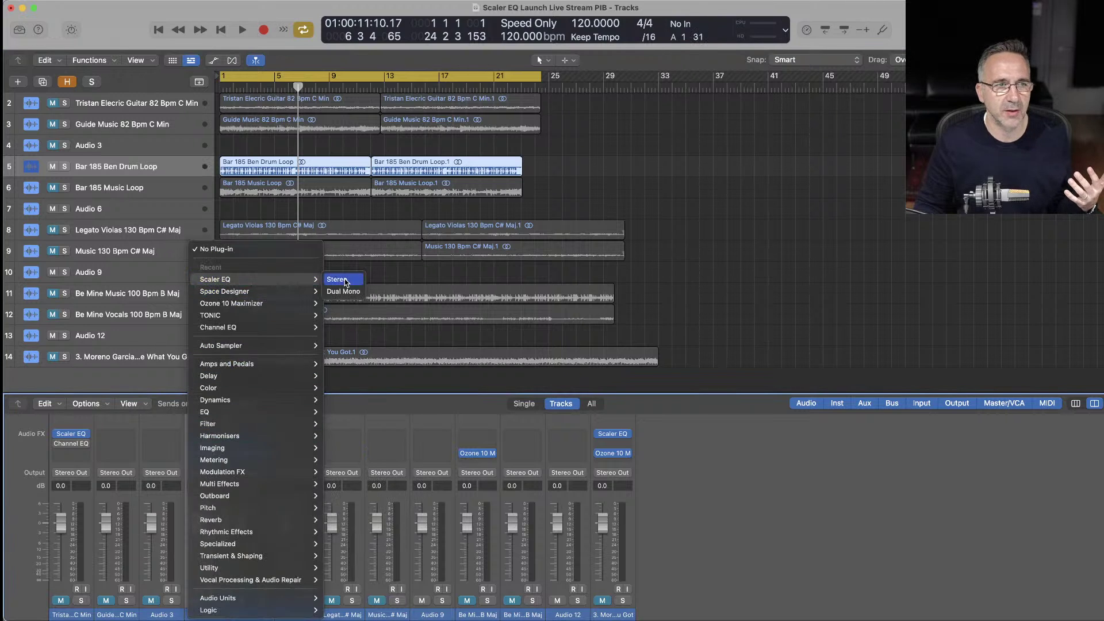
pyautogui.click(339, 280)
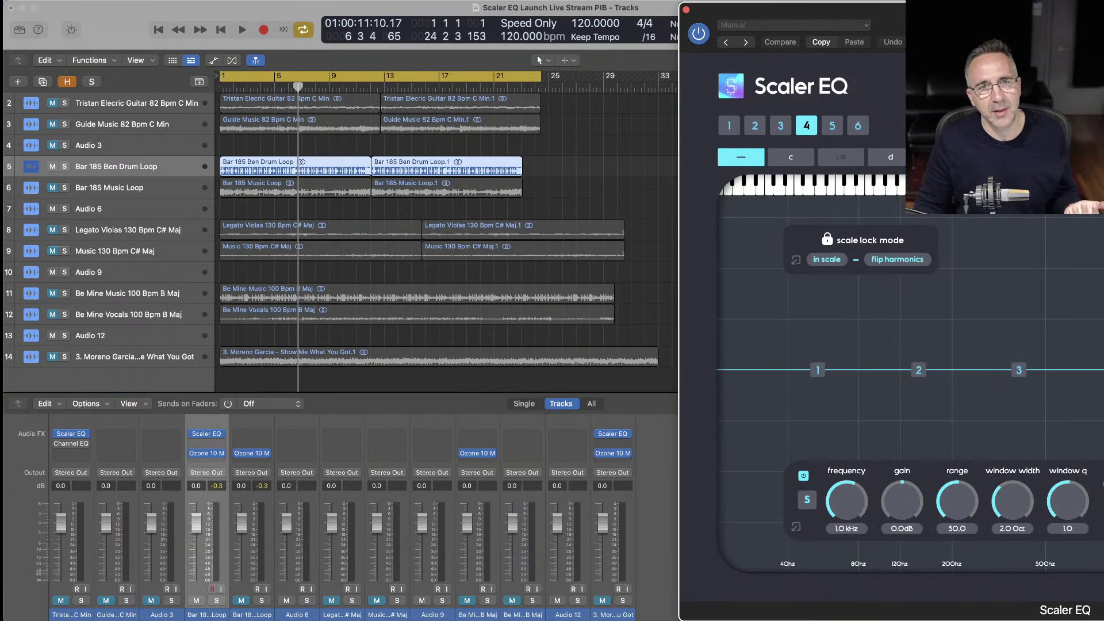
pyautogui.moveTo(926, 7); pyautogui.dragTo(382, 8)
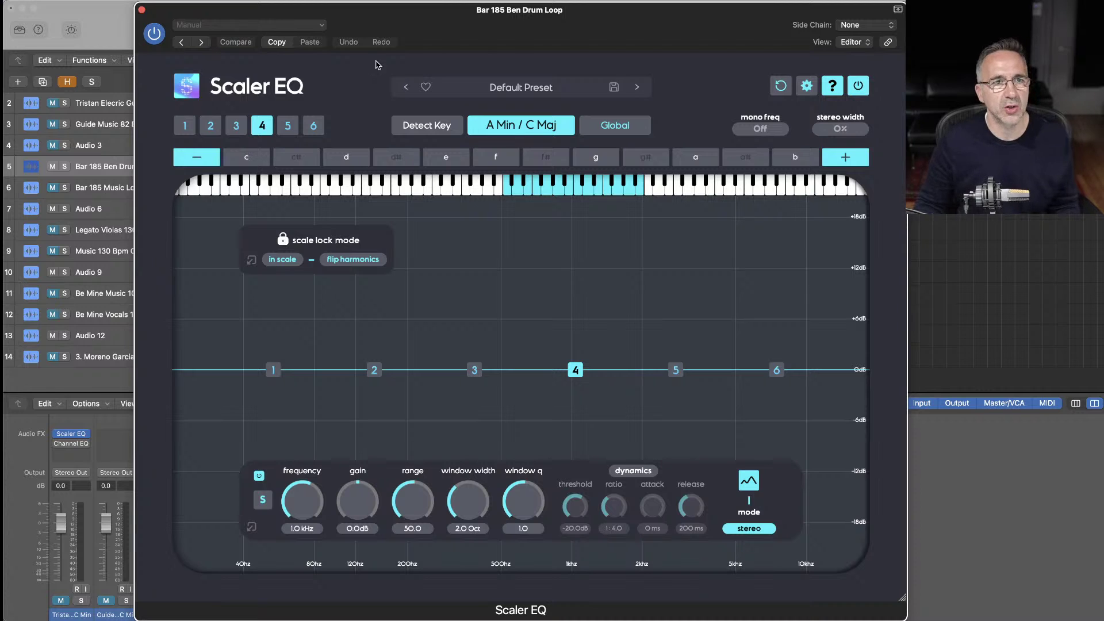
# Audition the Acoustic Drum Vitalizer preset from the Drums category with and without bypass, and reset the drum loop's Scaler EQ to its defaults
pyautogui.click(515, 87)
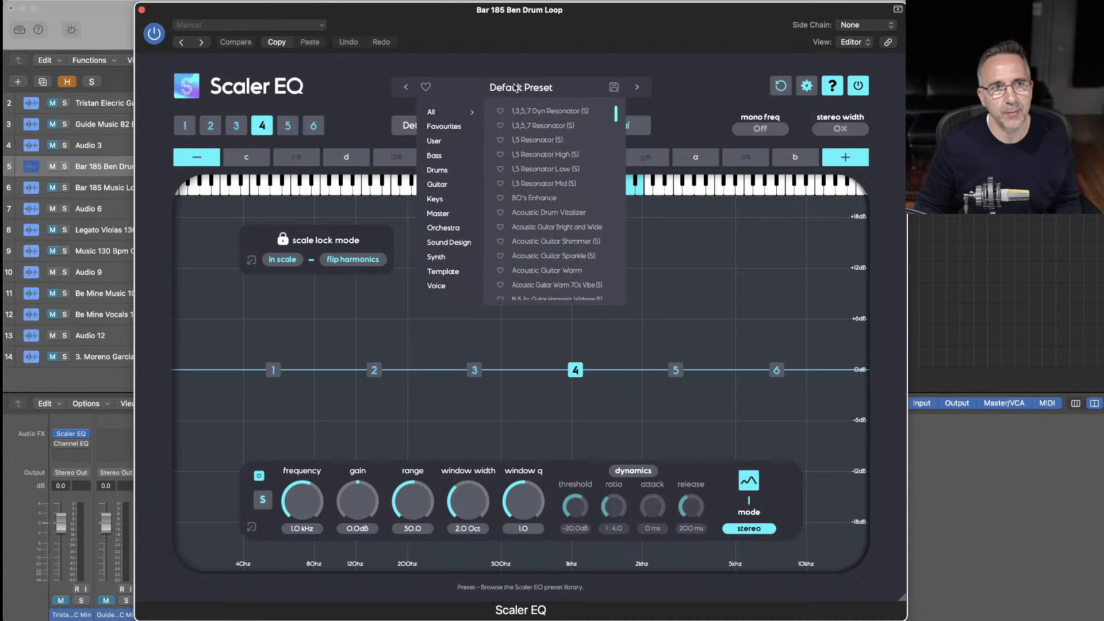
pyautogui.click(446, 172)
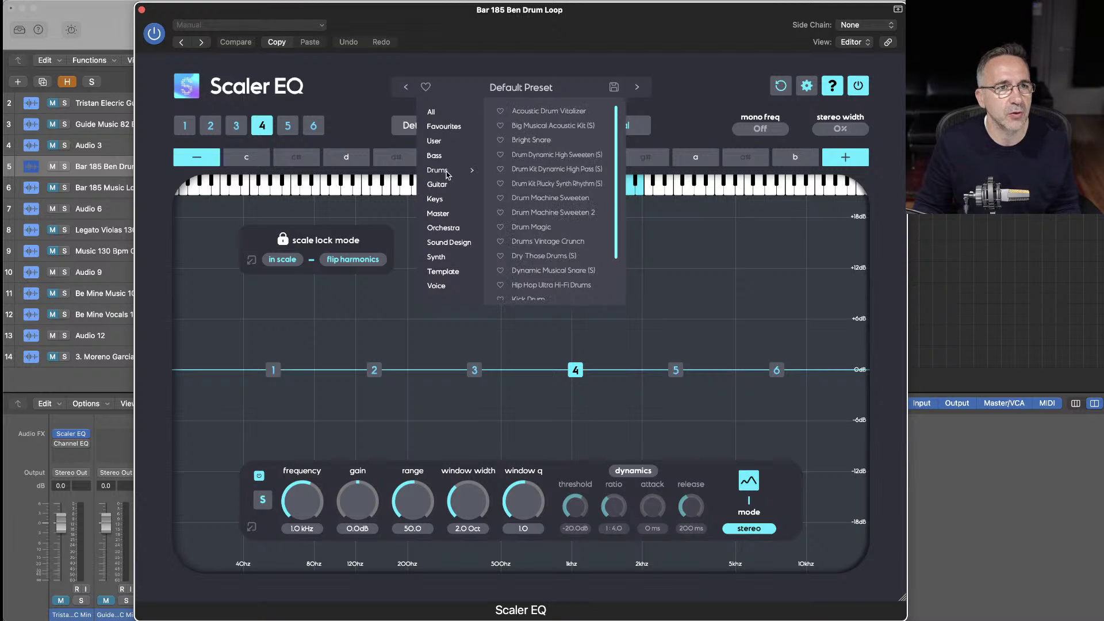
pyautogui.click(535, 112)
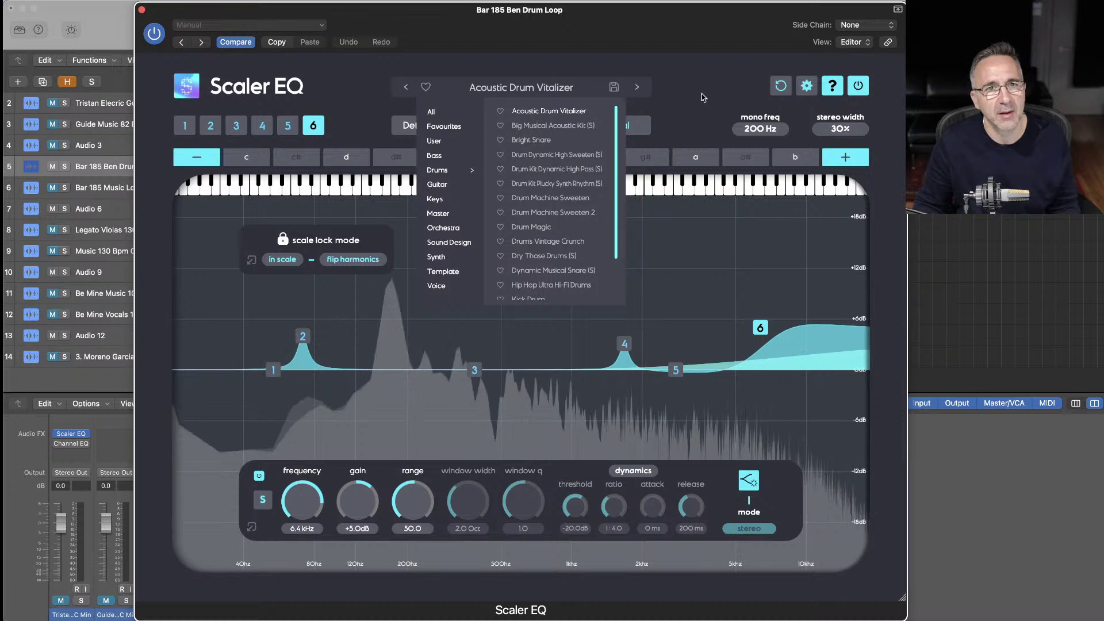
pyautogui.click(856, 88)
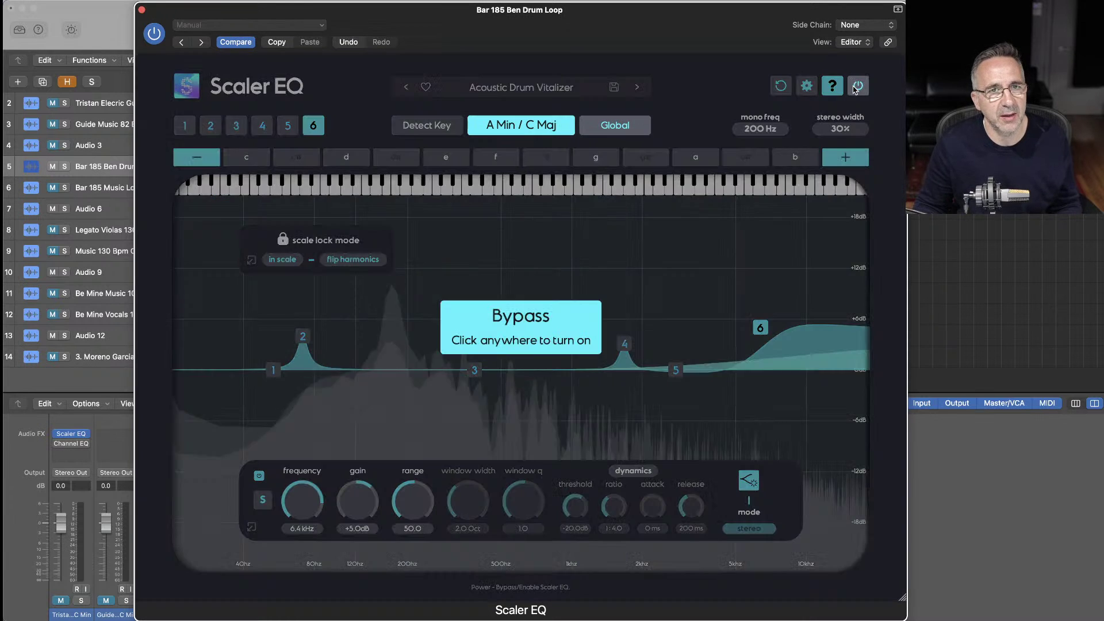
pyautogui.click(856, 88)
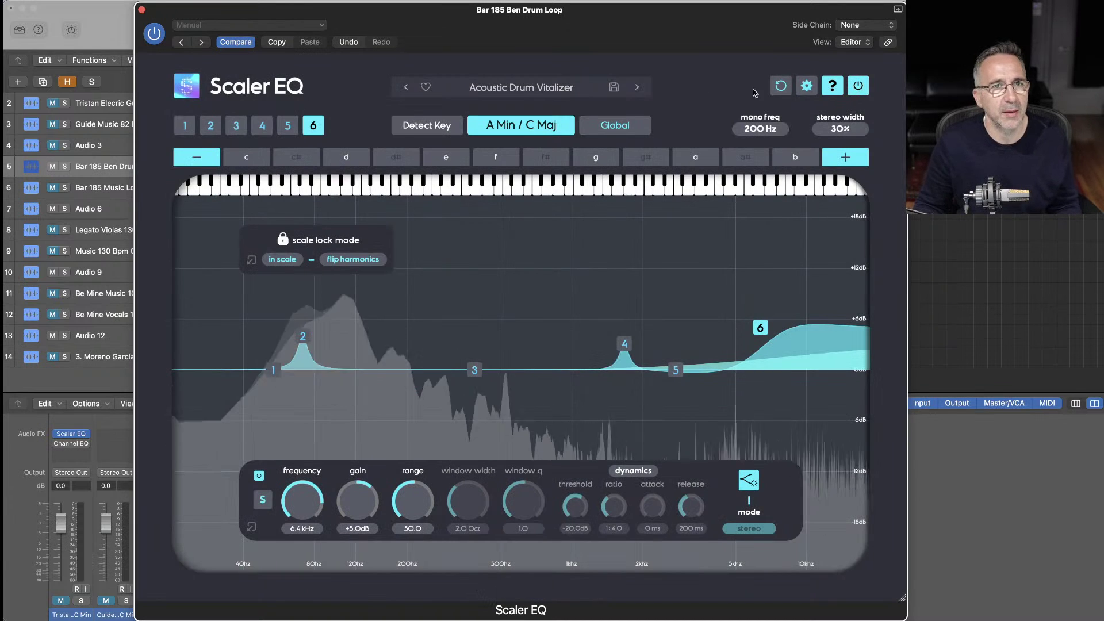
pyautogui.click(775, 87)
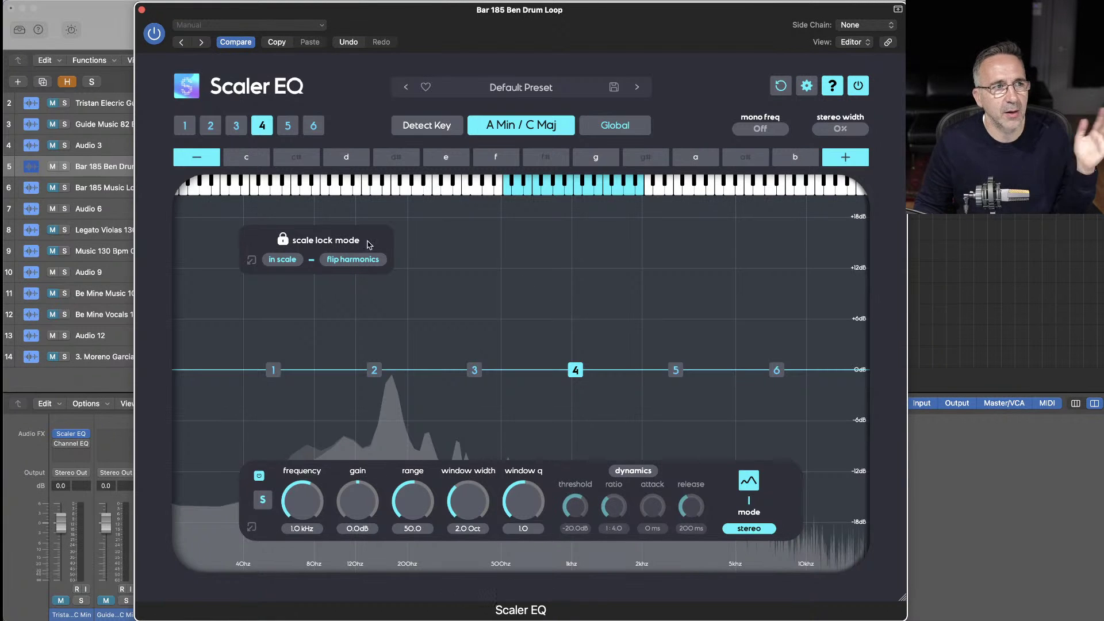
# Unmute the Bar 185 Music Loop track and insert a stereo Scaler EQ on it, moving its window fully into view
pyautogui.click(52, 182)
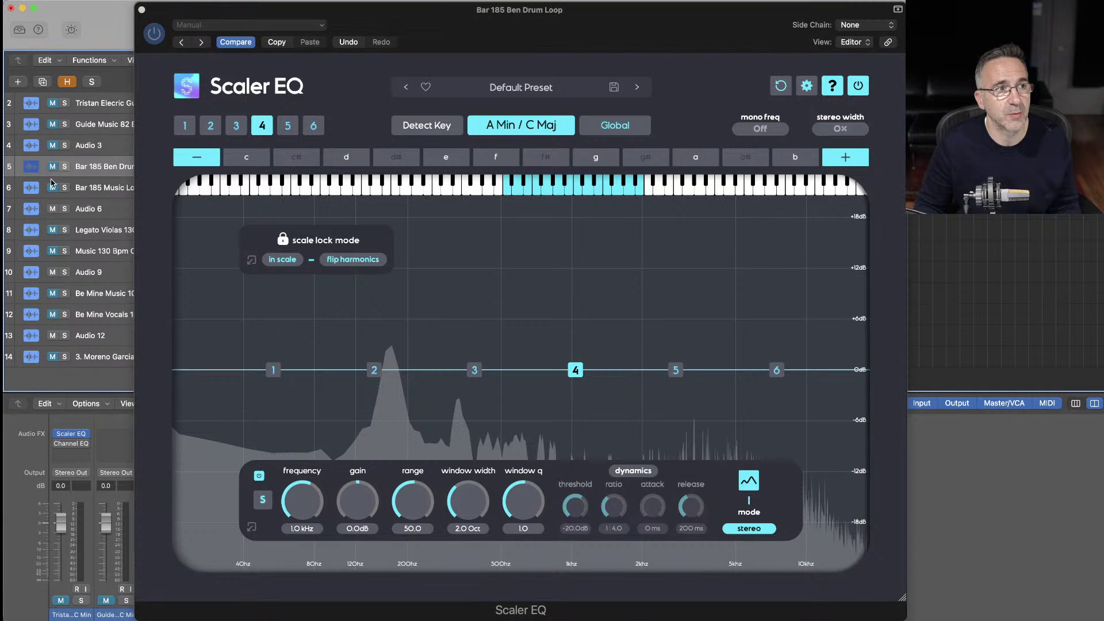
pyautogui.click(95, 190)
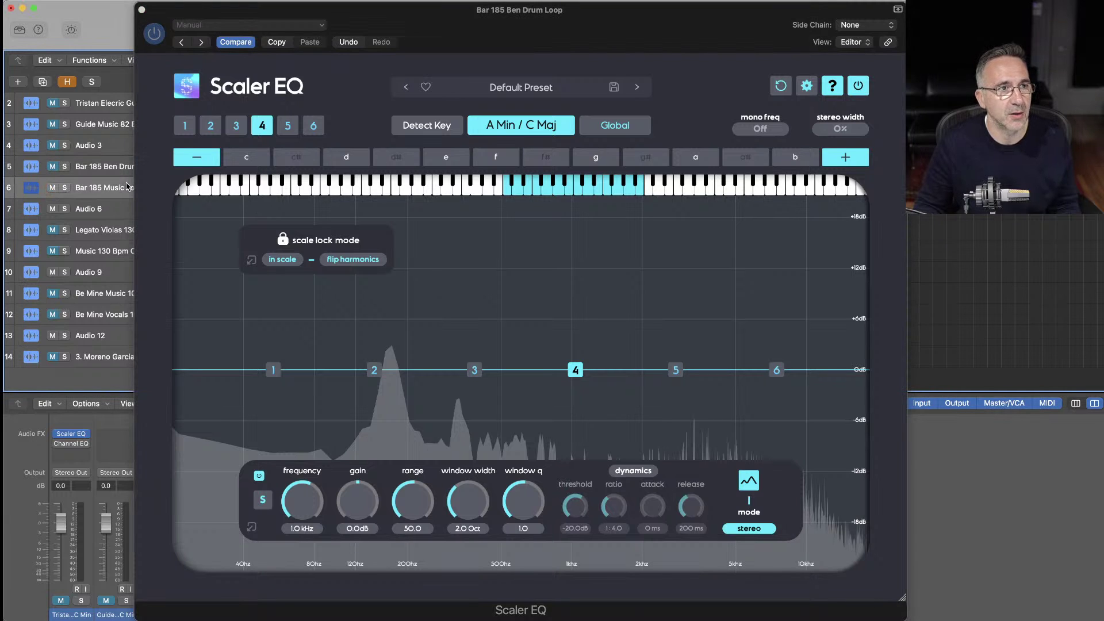
pyautogui.press('v')
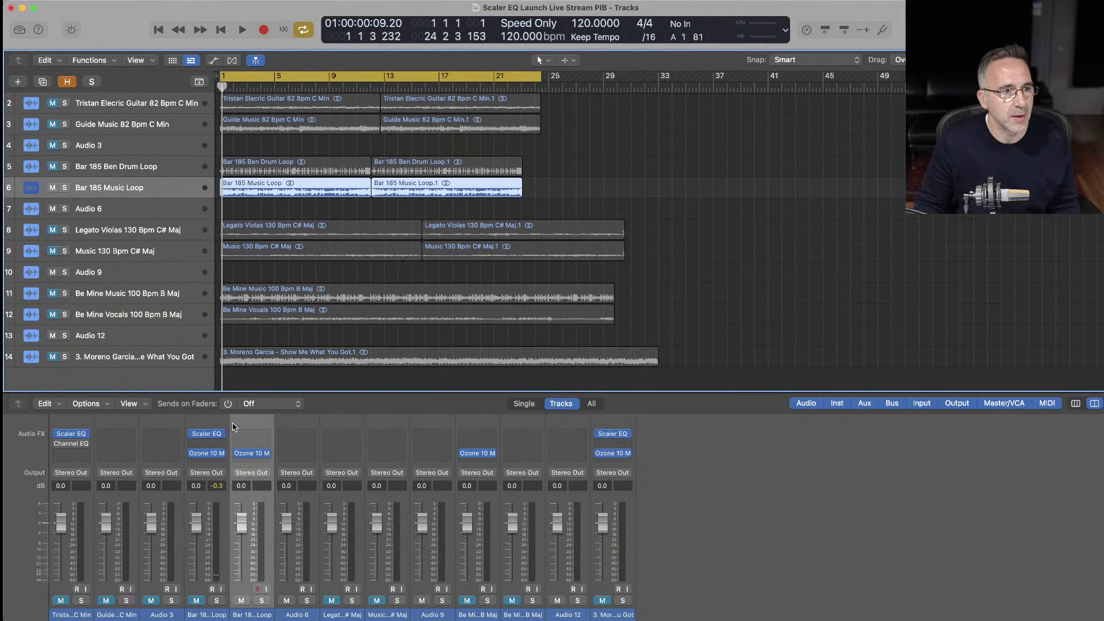
pyautogui.click(264, 437)
pyautogui.moveTo(281, 279)
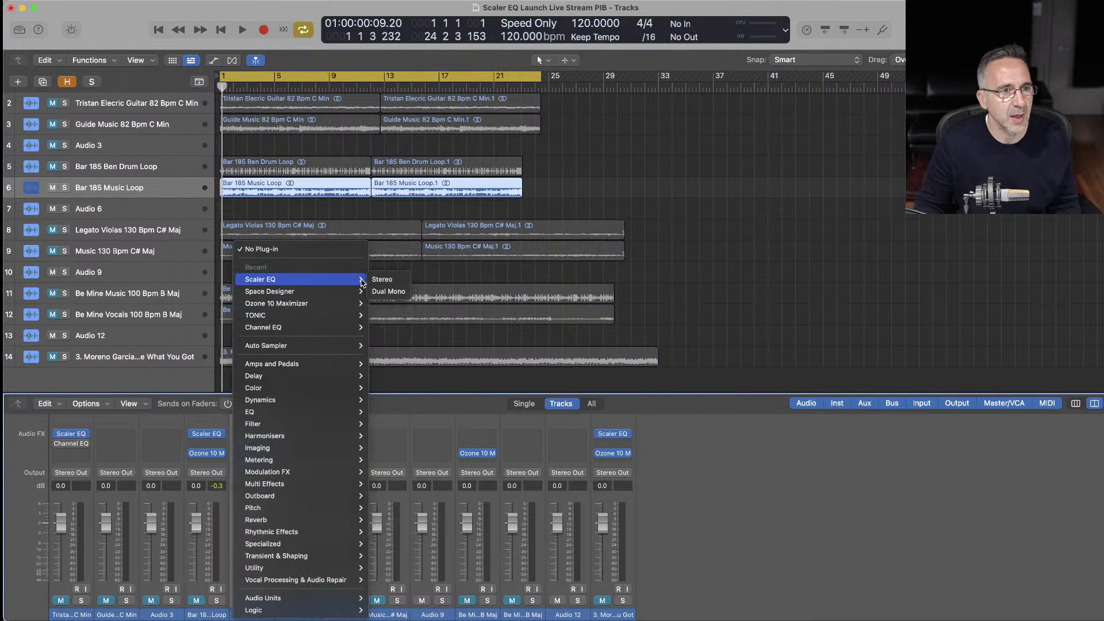
pyautogui.click(381, 279)
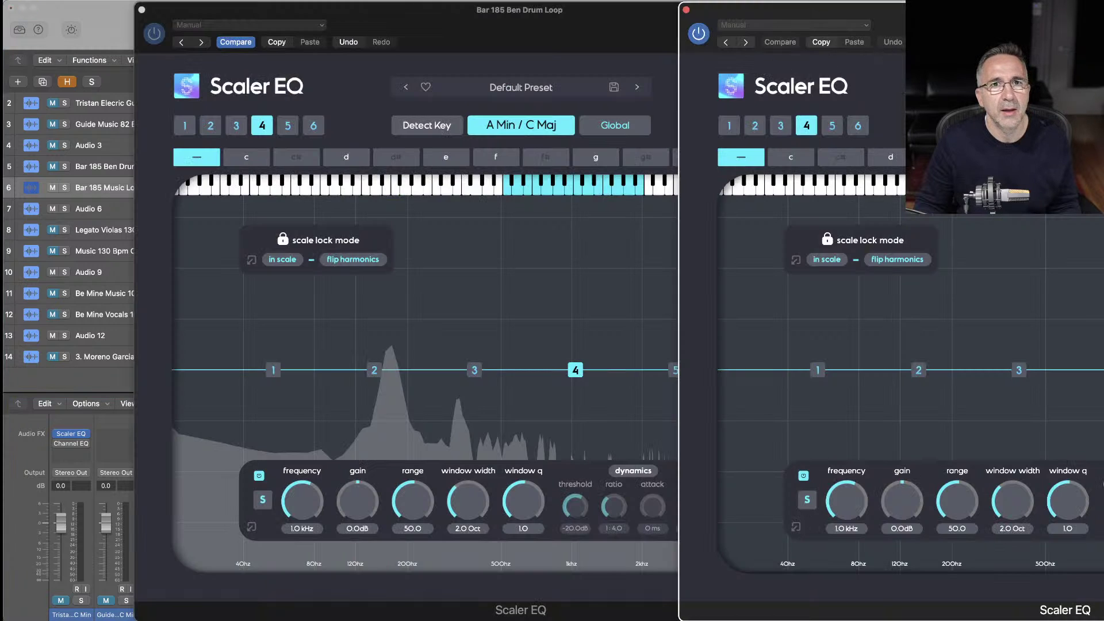
pyautogui.moveTo(934, 9); pyautogui.dragTo(387, 8)
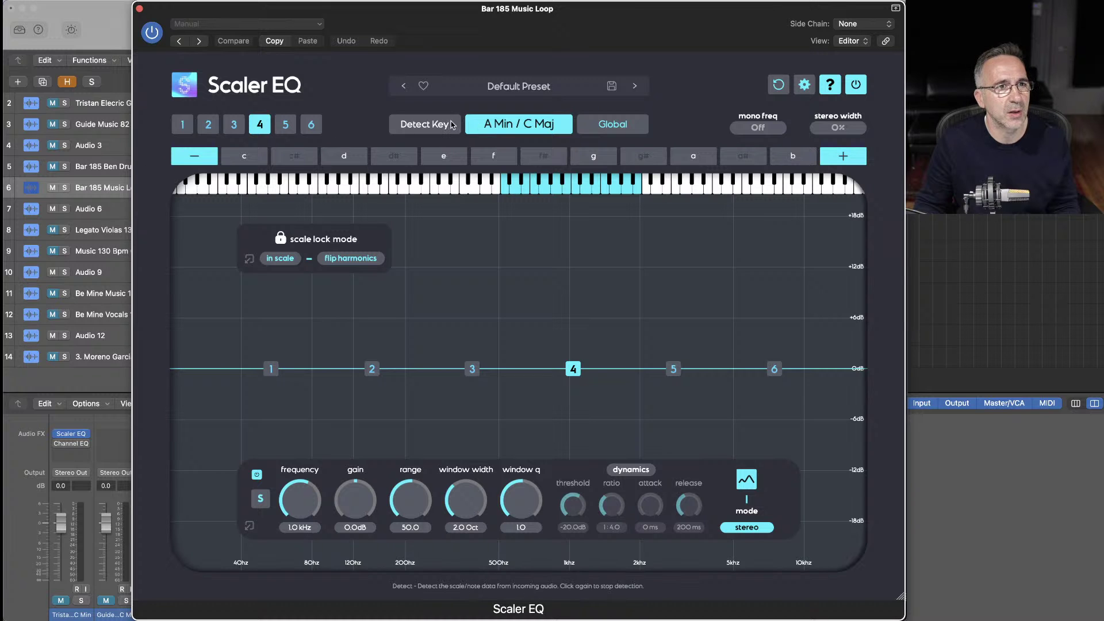
# Run key detection on the Bar 185 Music Loop during playback, stop the detection and close that track's Scaler EQ window
pyautogui.press('space')
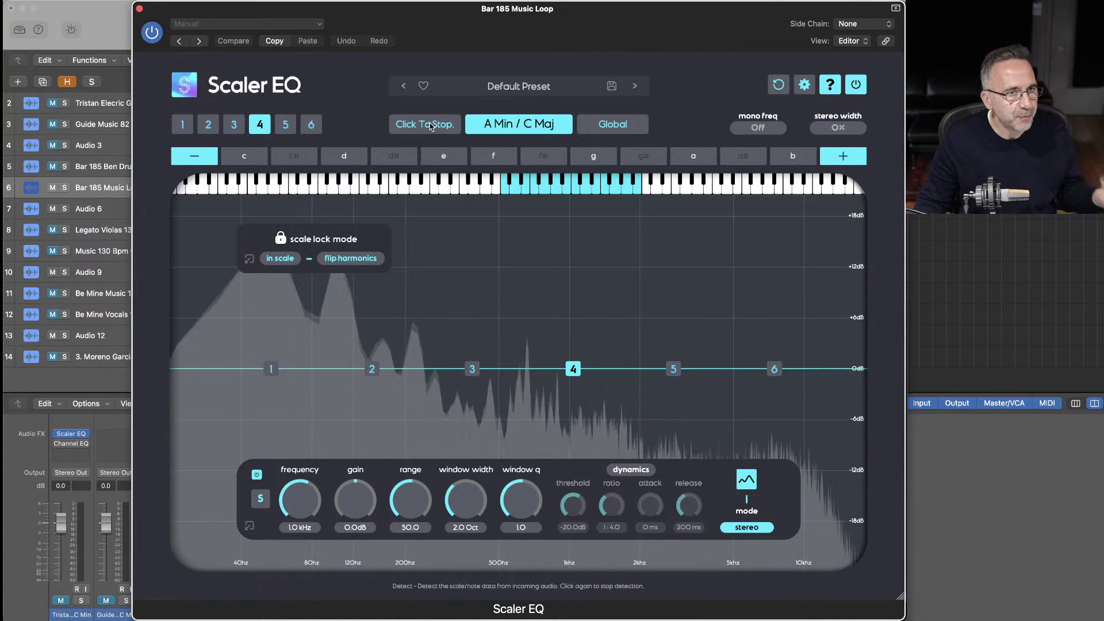
pyautogui.click(430, 126)
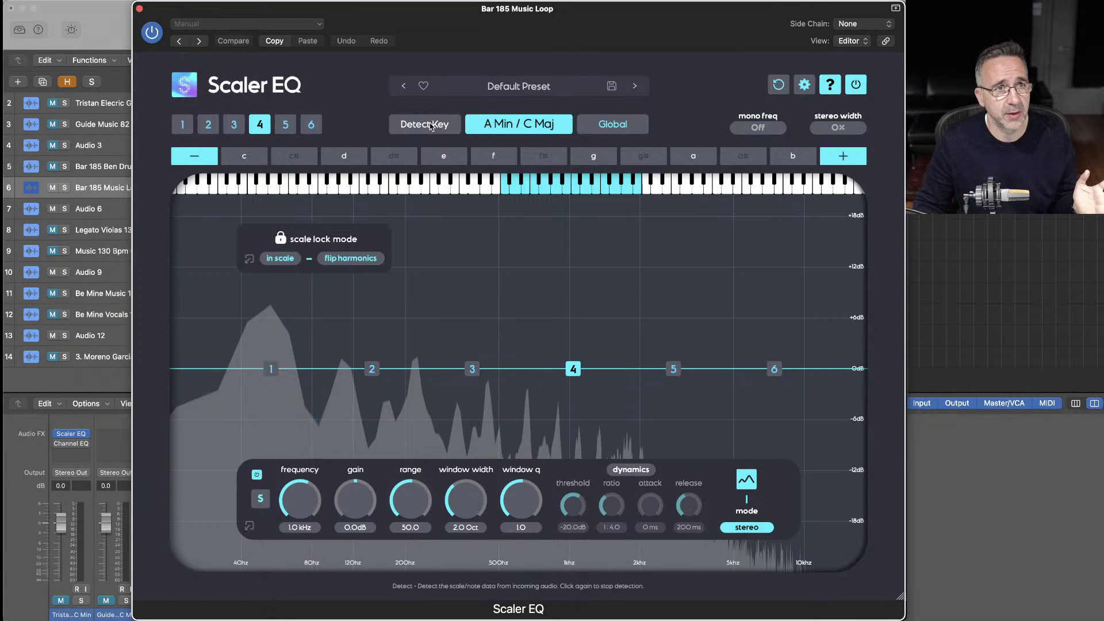
pyautogui.click(140, 8)
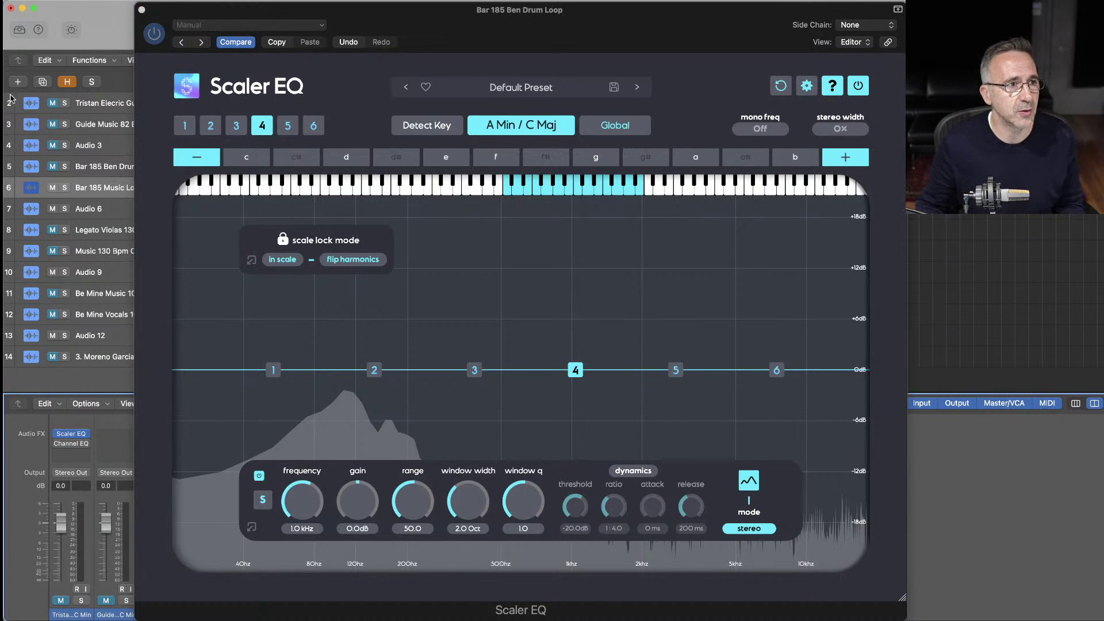
# With the Music Loop muted, boost band 4 on the drum loop to about +12.7 dB at 580 Hz with a 4.5 Oct window width
pyautogui.click(53, 209)
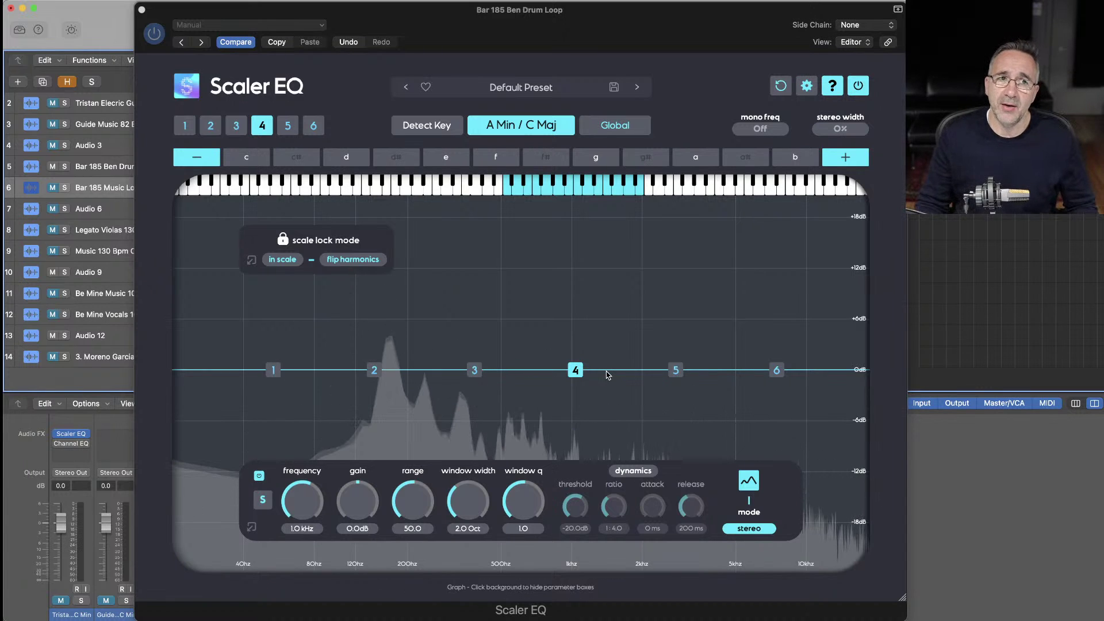
pyautogui.moveTo(575, 369); pyautogui.dragTo(527, 321)
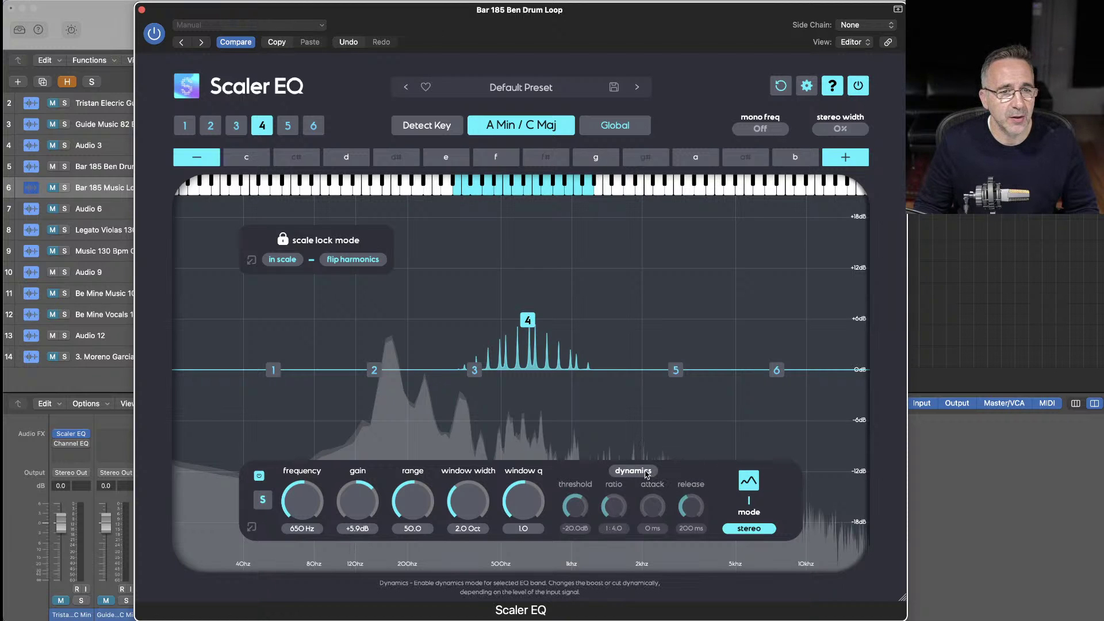
pyautogui.moveTo(467, 500); pyautogui.dragTo(487, 445)
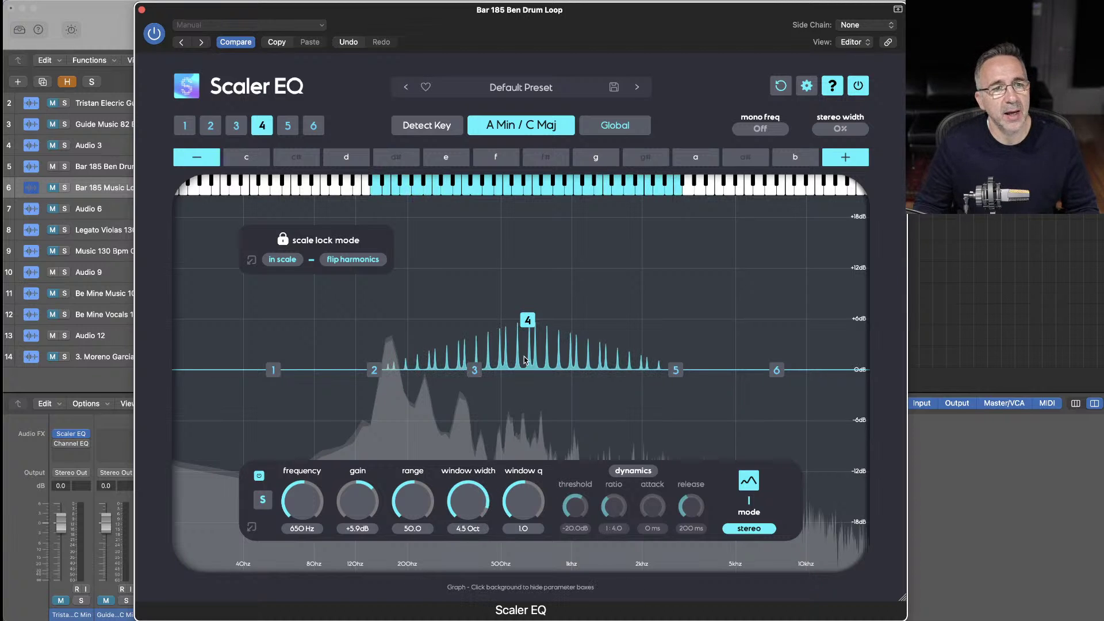
pyautogui.moveTo(528, 323); pyautogui.dragTo(528, 278)
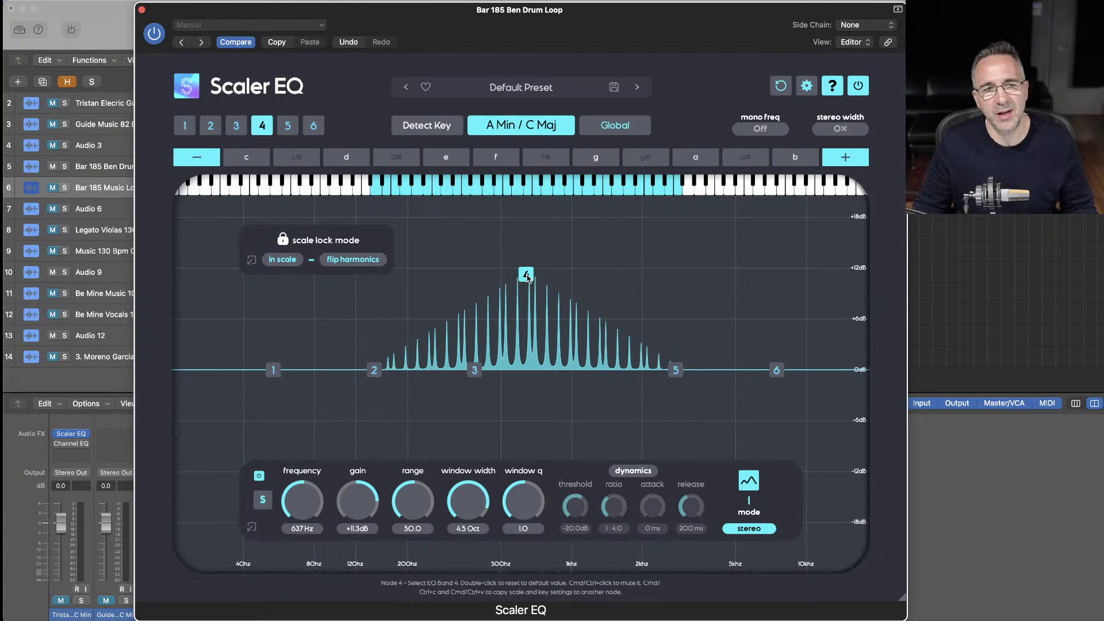
pyautogui.moveTo(527, 277)
pyautogui.mouseDown()
pyautogui.moveTo(588, 254)
pyautogui.moveTo(654, 248)
pyautogui.moveTo(580, 280)
pyautogui.moveTo(517, 264)
pyautogui.mouseUp()
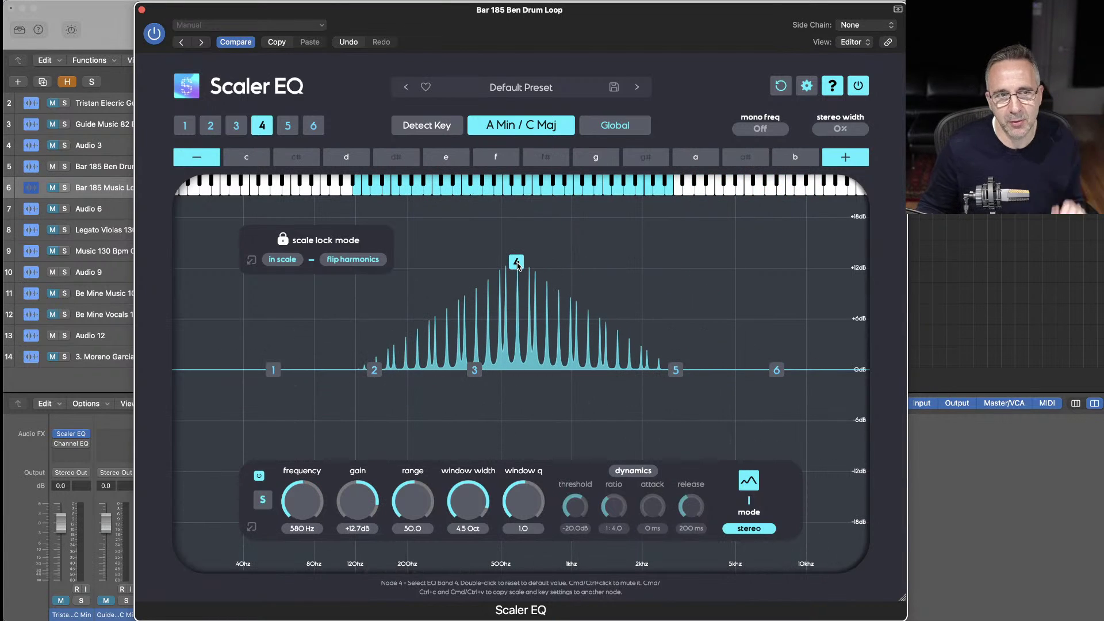
# Play the drum loop, lower the band 4 boost to about +10.7 dB and unmute the Bar 185 Music Loop during playback
pyautogui.press('space')
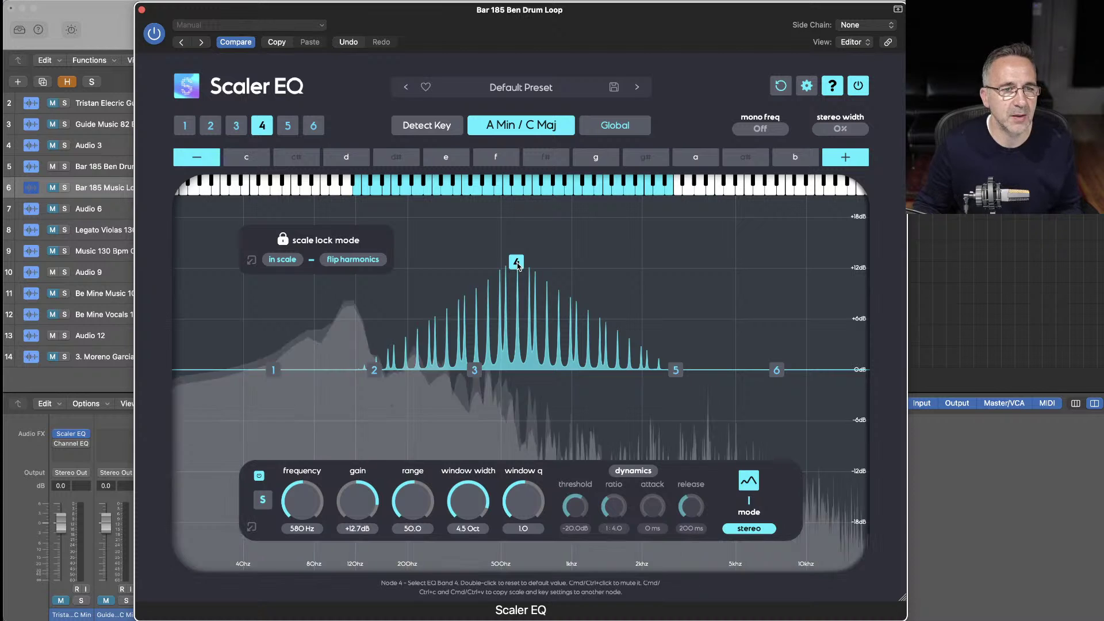
pyautogui.moveTo(517, 266); pyautogui.dragTo(517, 283)
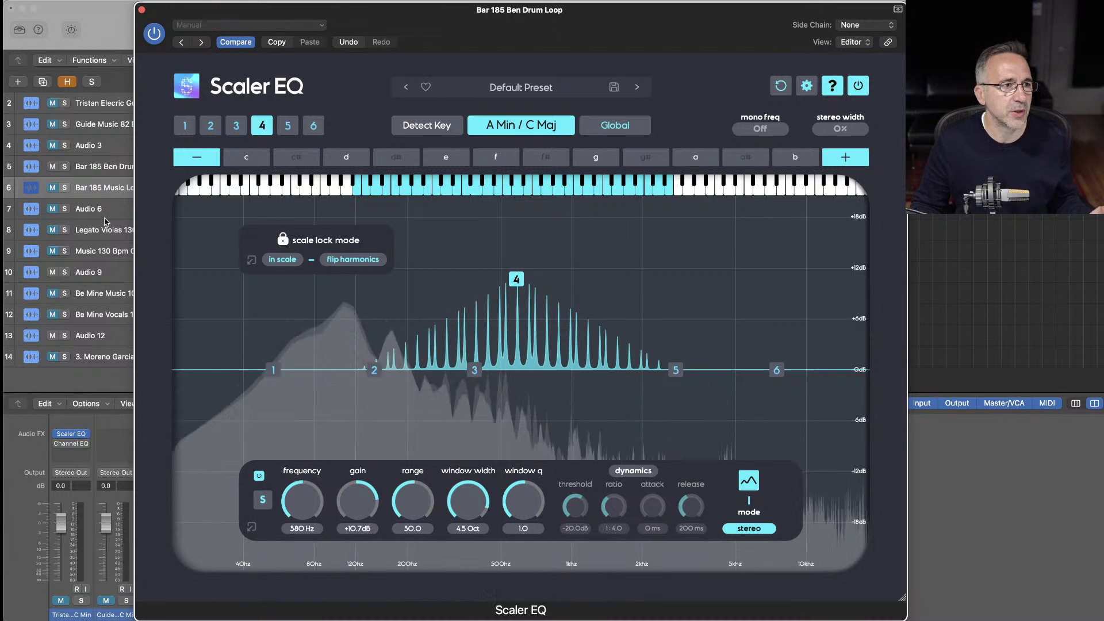
pyautogui.click(55, 188)
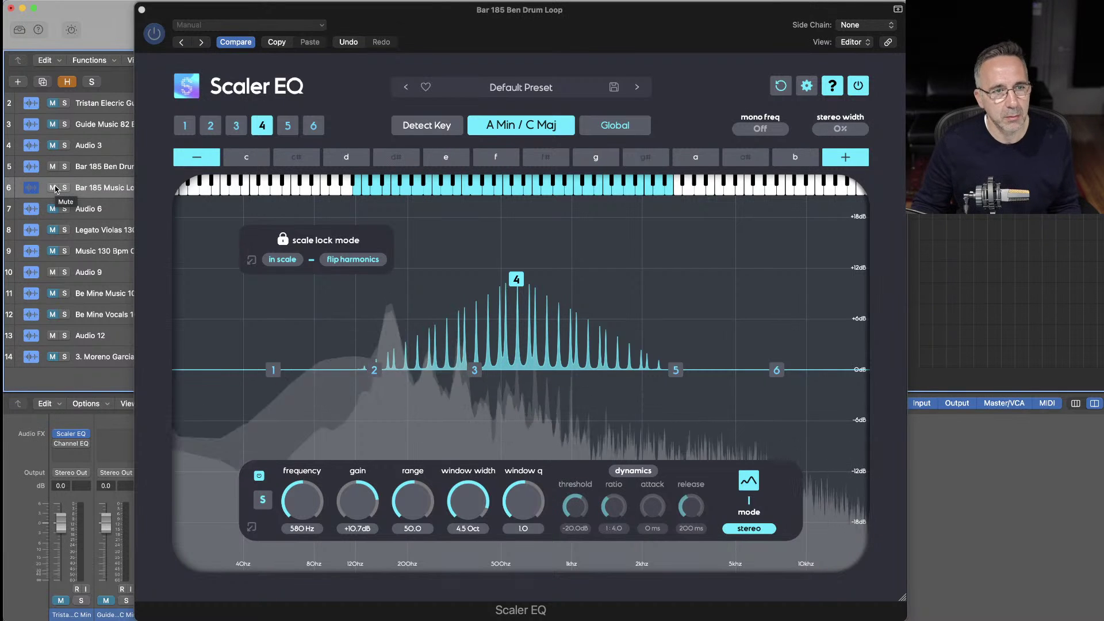
pyautogui.click(517, 279)
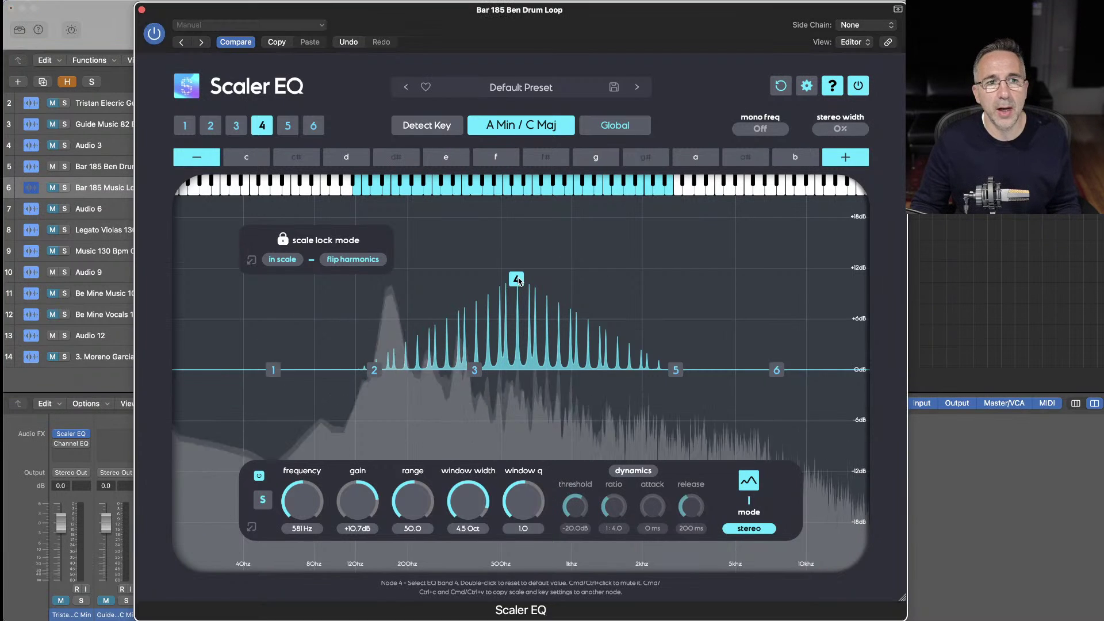
# Cut the drum loop's band 4 to about -11.6 dB at 553 Hz, with shelf boosts of +4.3 dB at 3.7 kHz and +5.0 dB at 108 Hz
pyautogui.moveTo(516, 280); pyautogui.dragTo(514, 470)
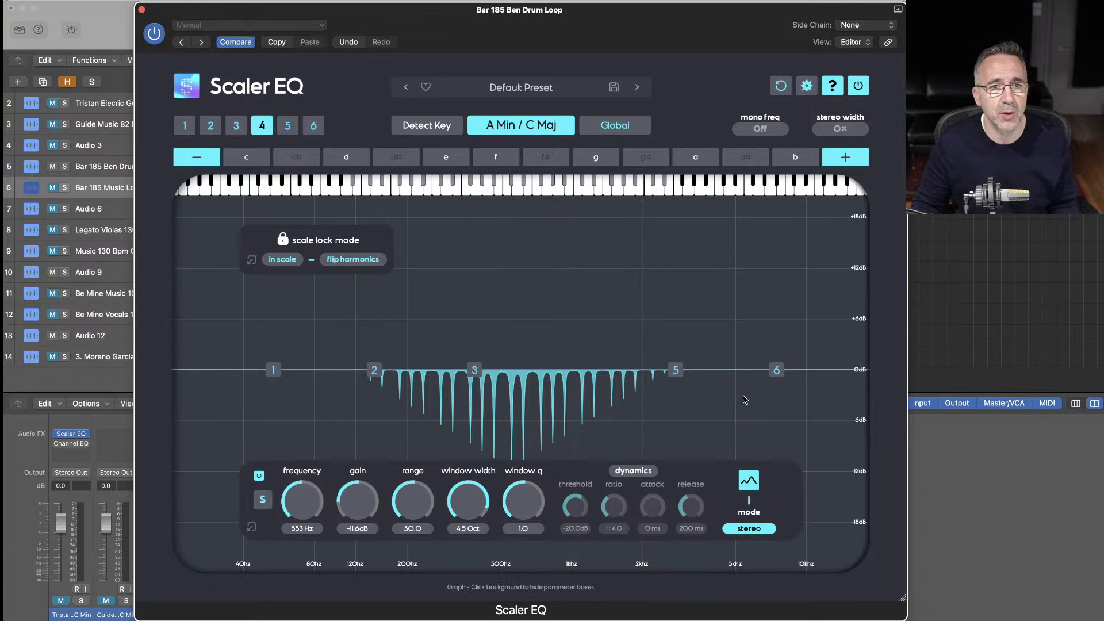
pyautogui.moveTo(776, 370); pyautogui.dragTo(705, 335)
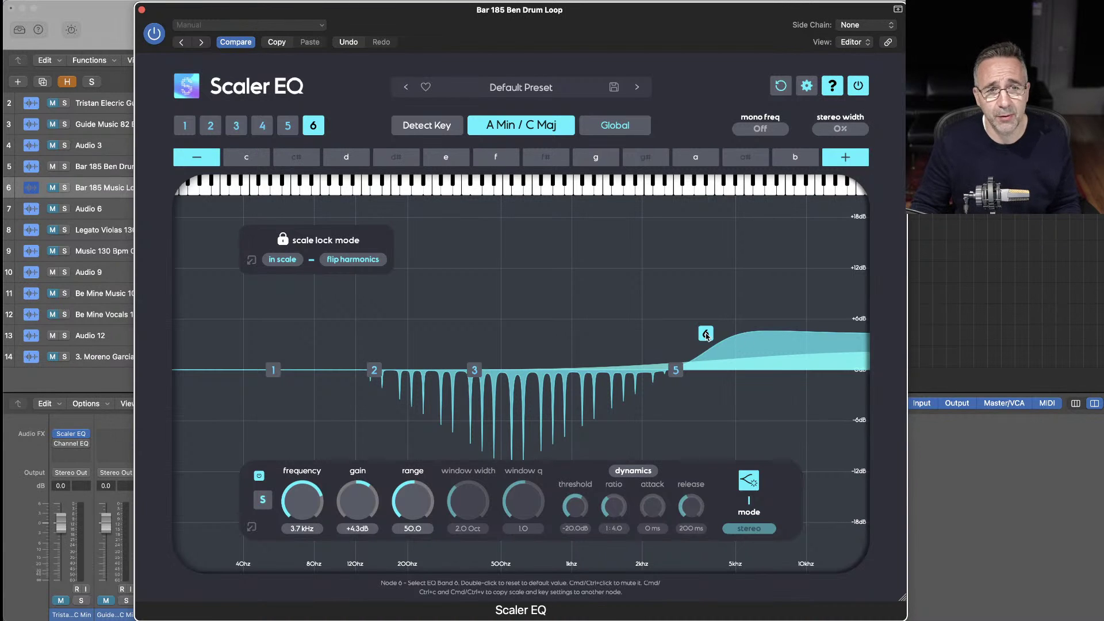
pyautogui.click(273, 368)
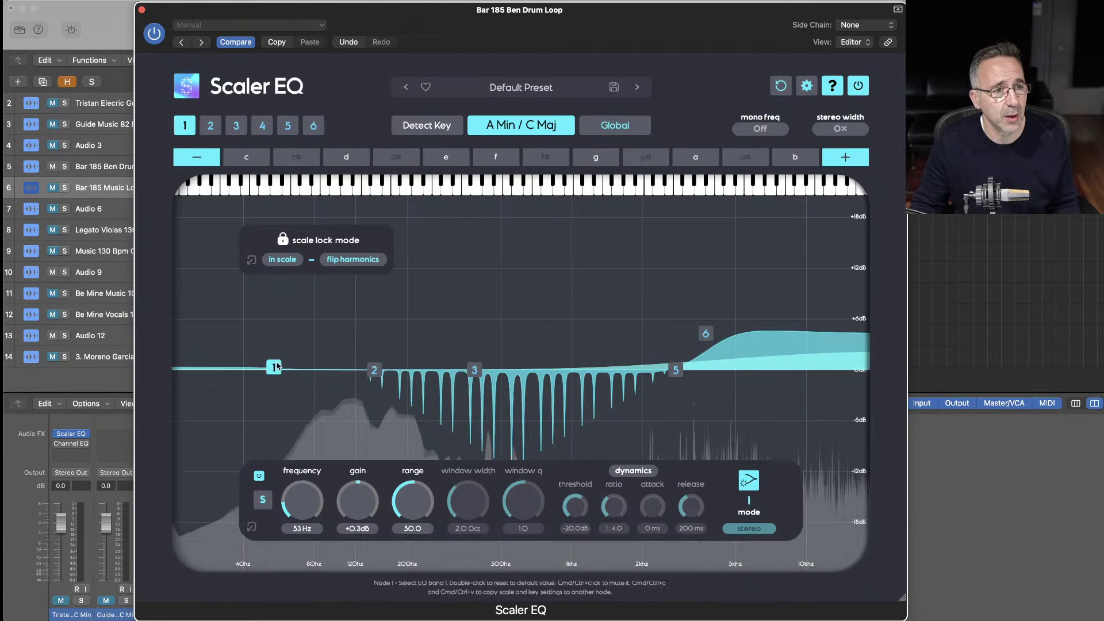
pyautogui.moveTo(275, 366); pyautogui.dragTo(346, 328)
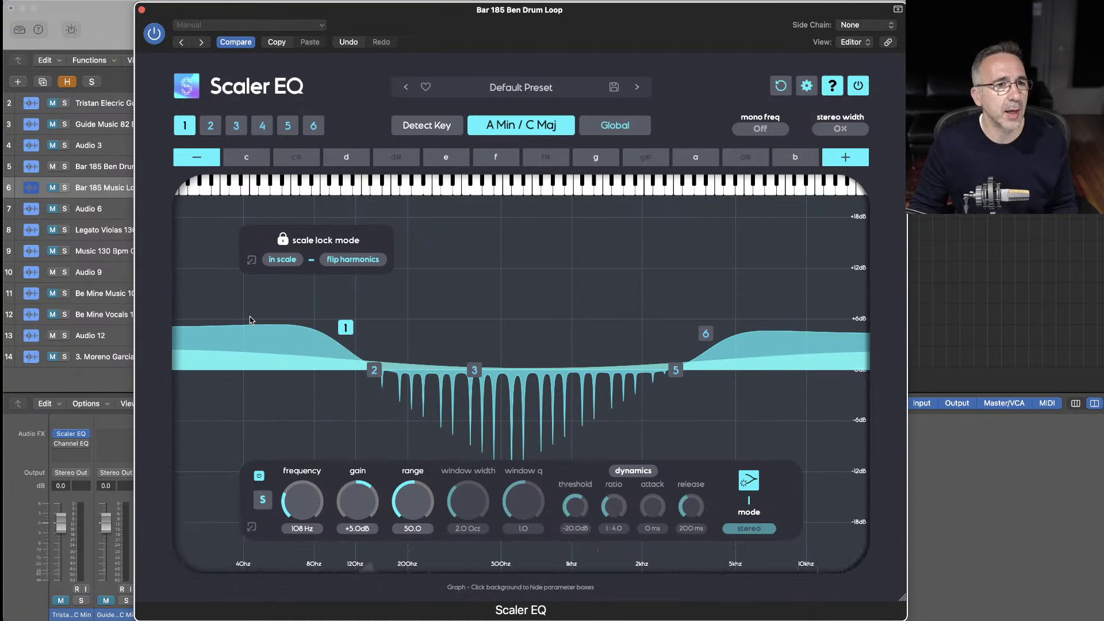
# Reopen Scaler EQ on the Bar 185 Music Loop track and toggle the track's mute during playback
pyautogui.click(96, 207)
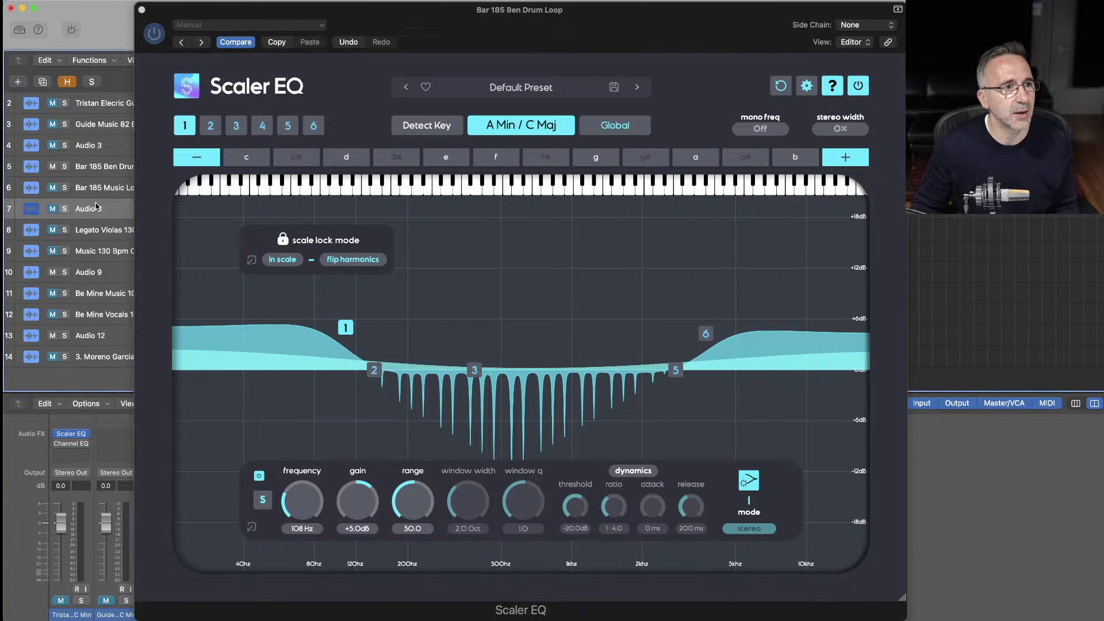
pyautogui.click(90, 190)
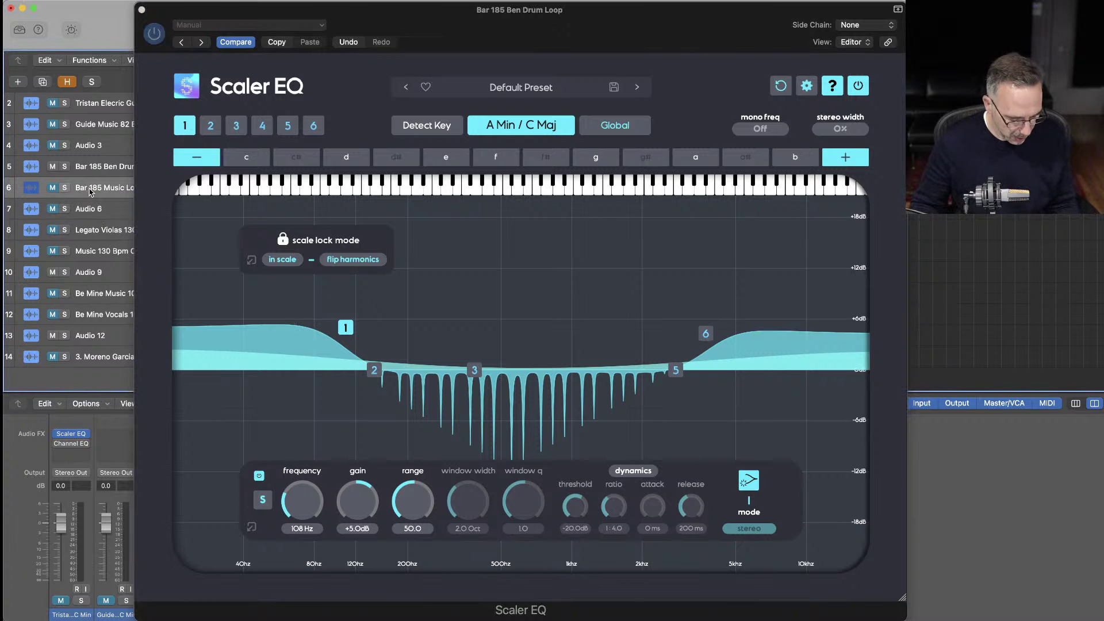
pyautogui.press('v')
pyautogui.click(251, 433)
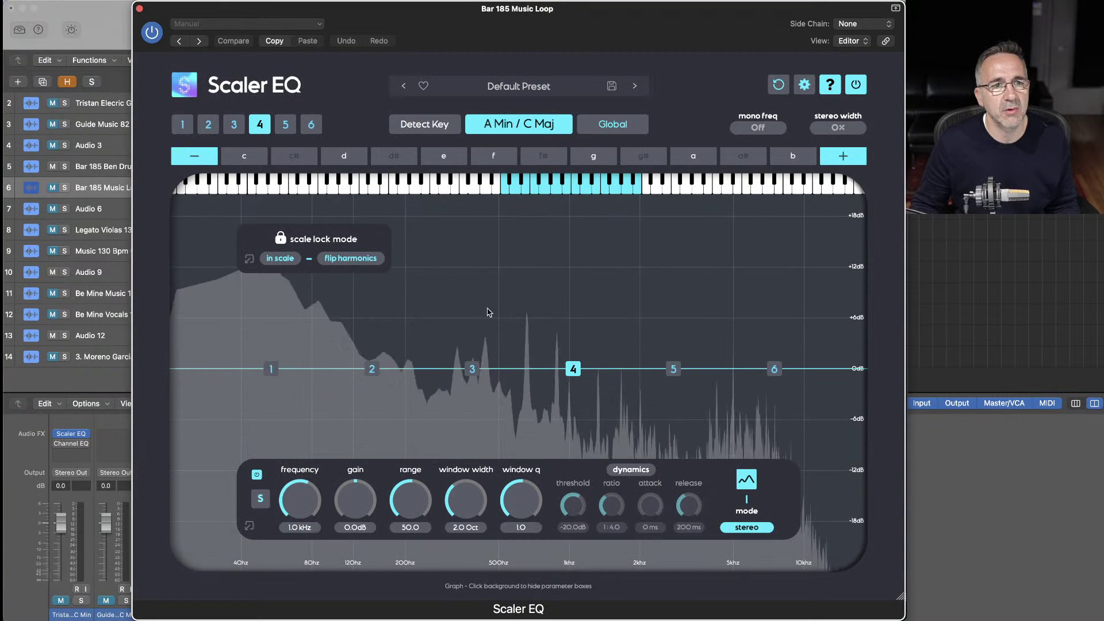
pyautogui.click(56, 191)
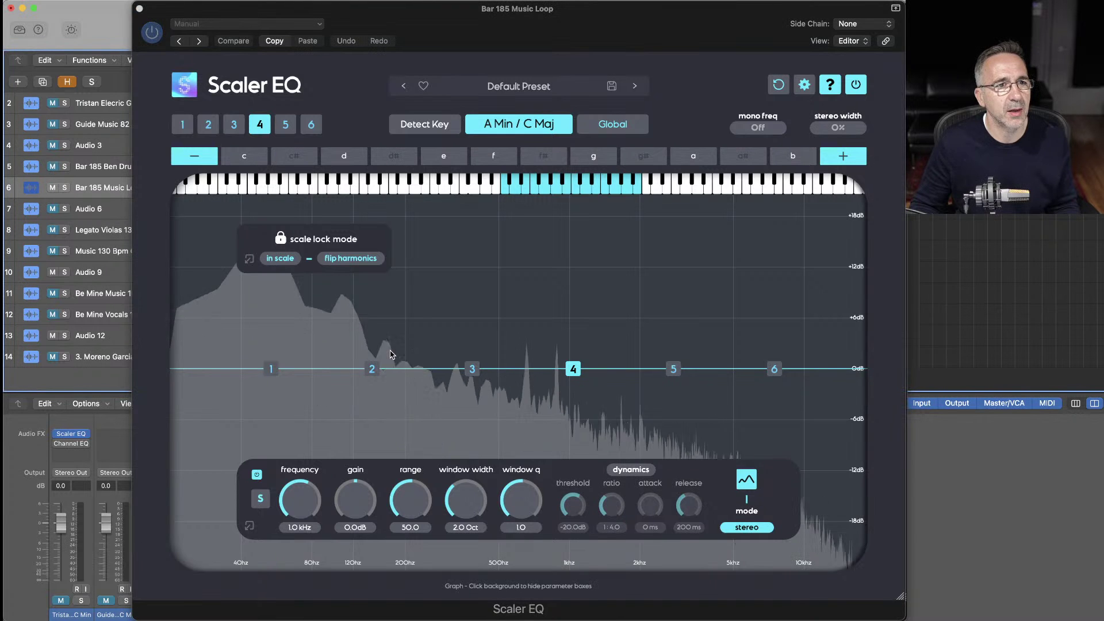
# On the Music Loop, boost band 3 to about +6.5 dB at 1.3 kHz and the band 6 high shelf to about +4.9 dB at 4.2 kHz
pyautogui.click(472, 369)
pyautogui.moveTo(472, 369); pyautogui.dragTo(544, 311)
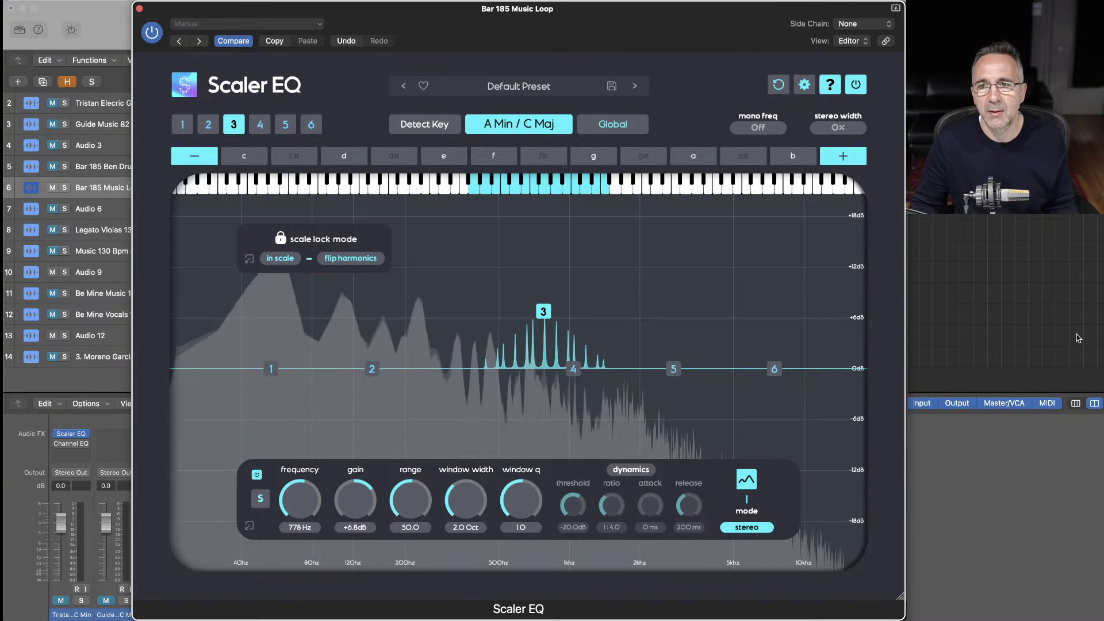
pyautogui.click(948, 338)
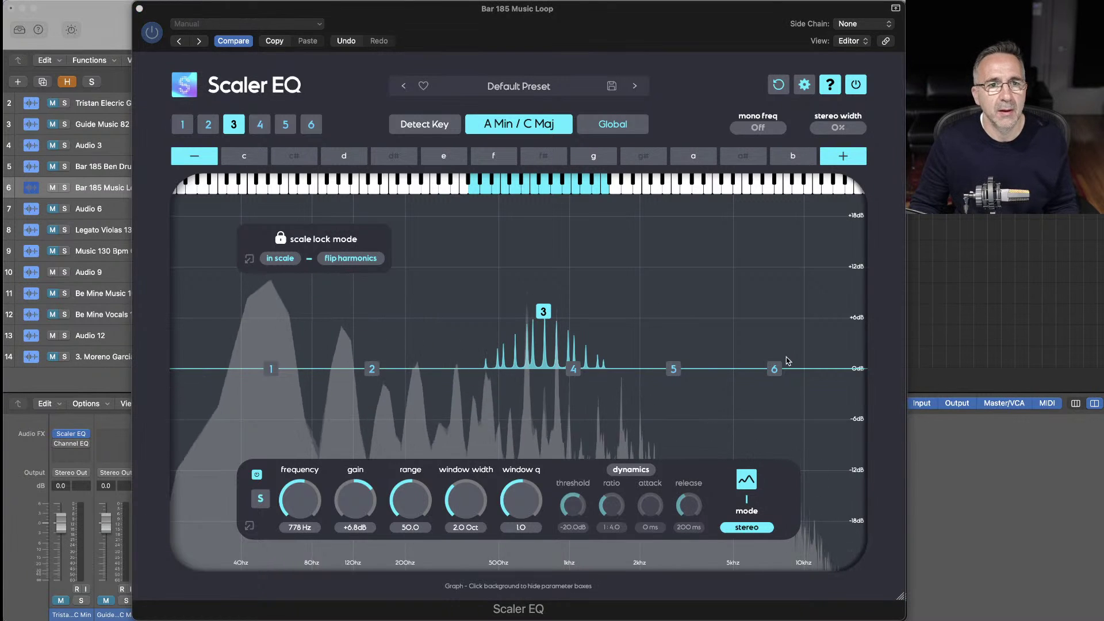
pyautogui.moveTo(774, 369); pyautogui.dragTo(714, 328)
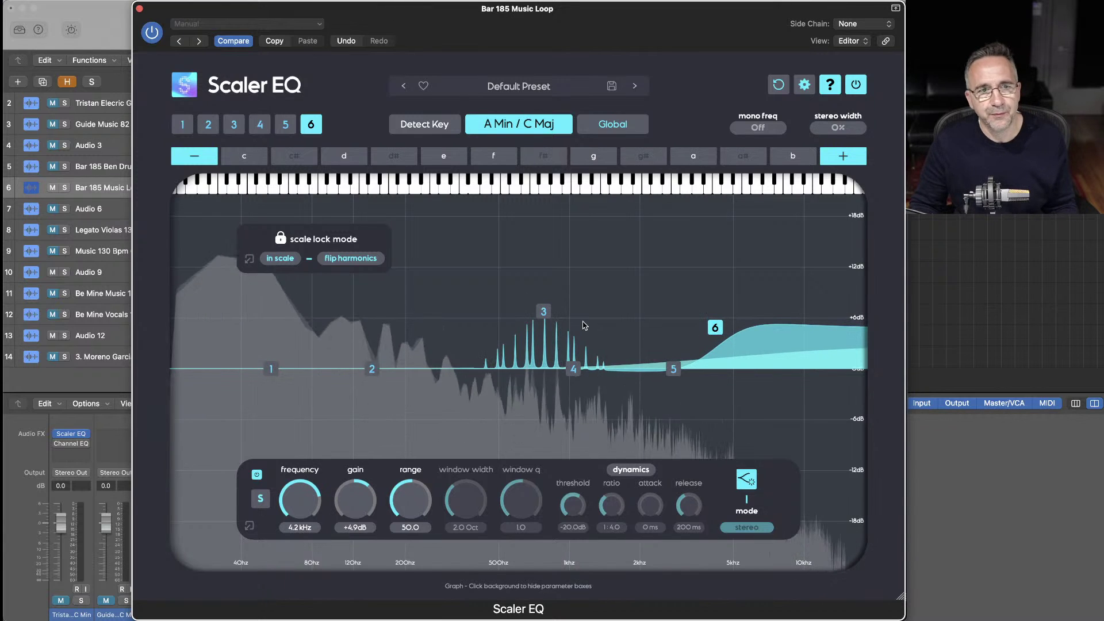
pyautogui.moveTo(543, 311); pyautogui.dragTo(597, 314)
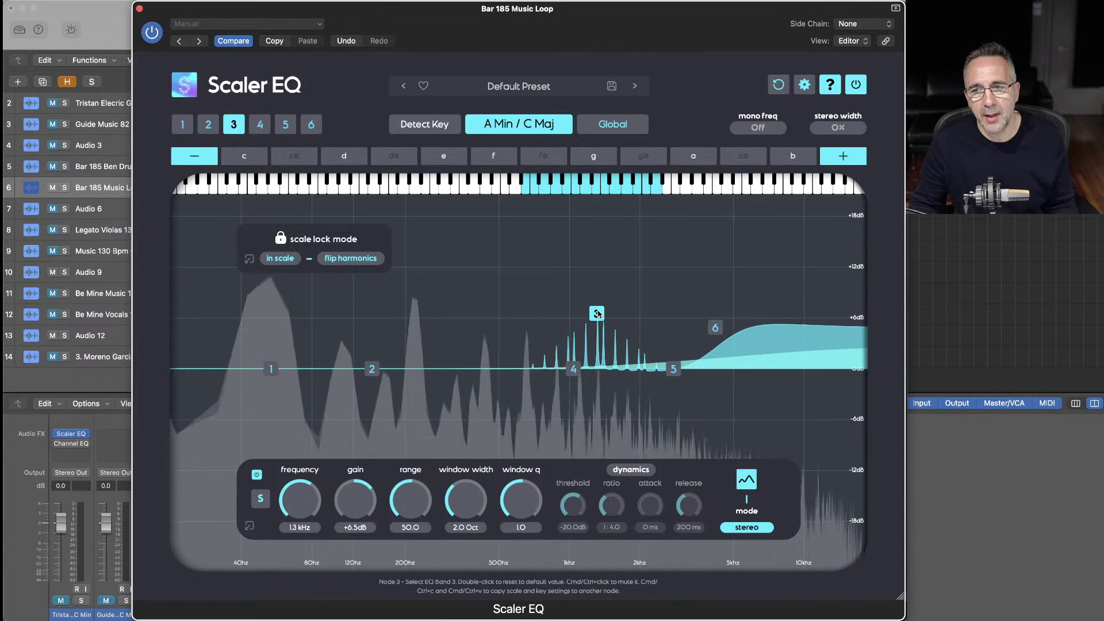
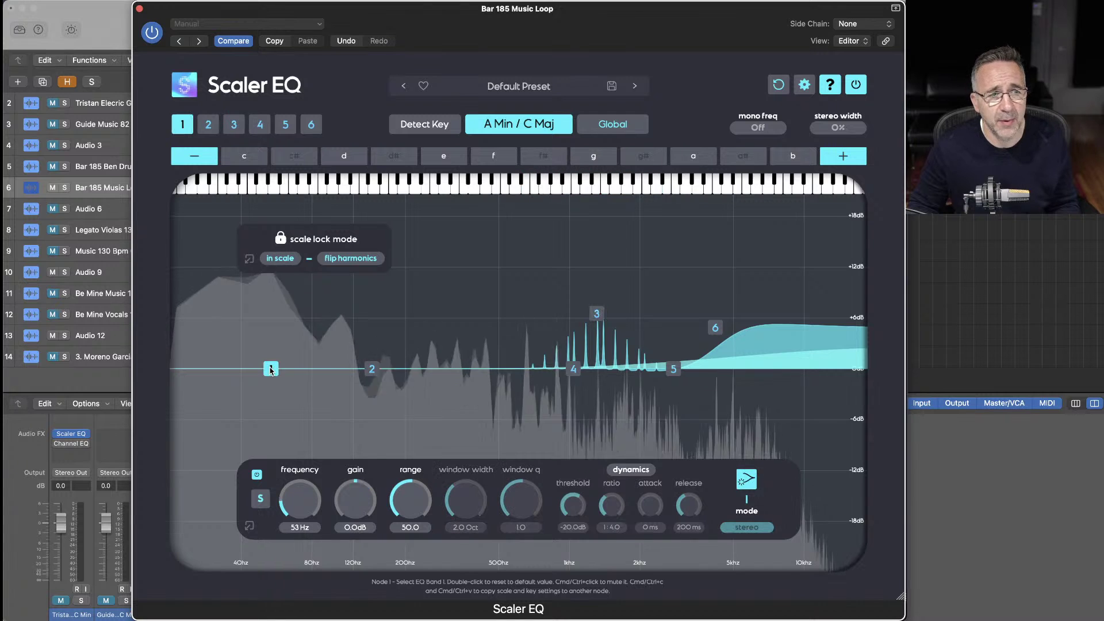
# Pull band 1 of the Bar 185 Music Loop EQ down to about -4.9 dB at 61 Hz and close the plug-in
pyautogui.moveTo(271, 369); pyautogui.dragTo(285, 410)
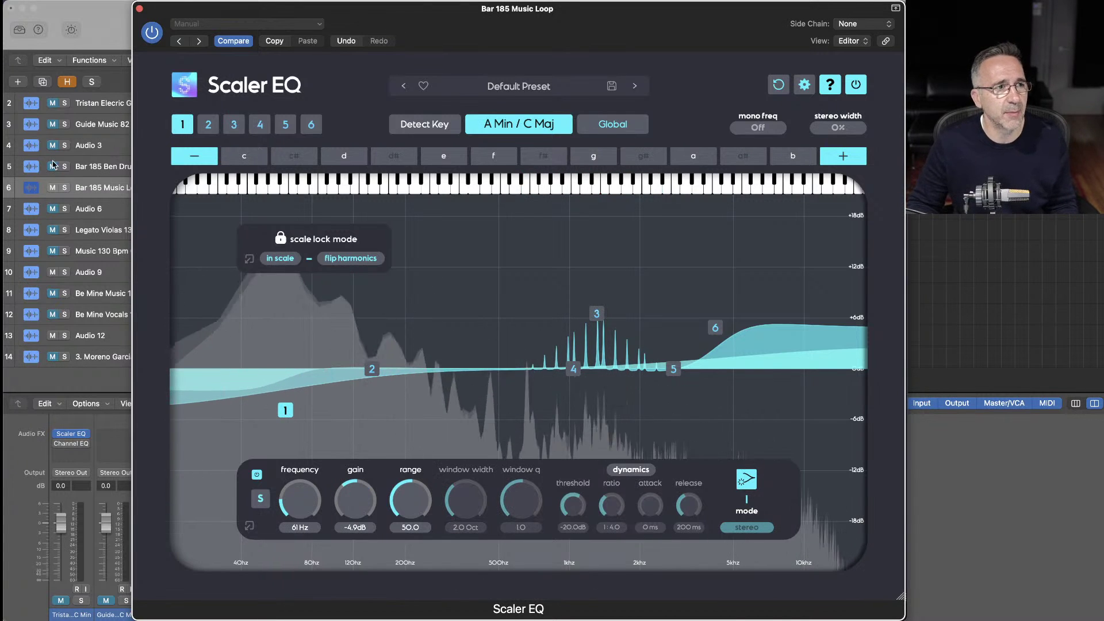
pyautogui.click(84, 143)
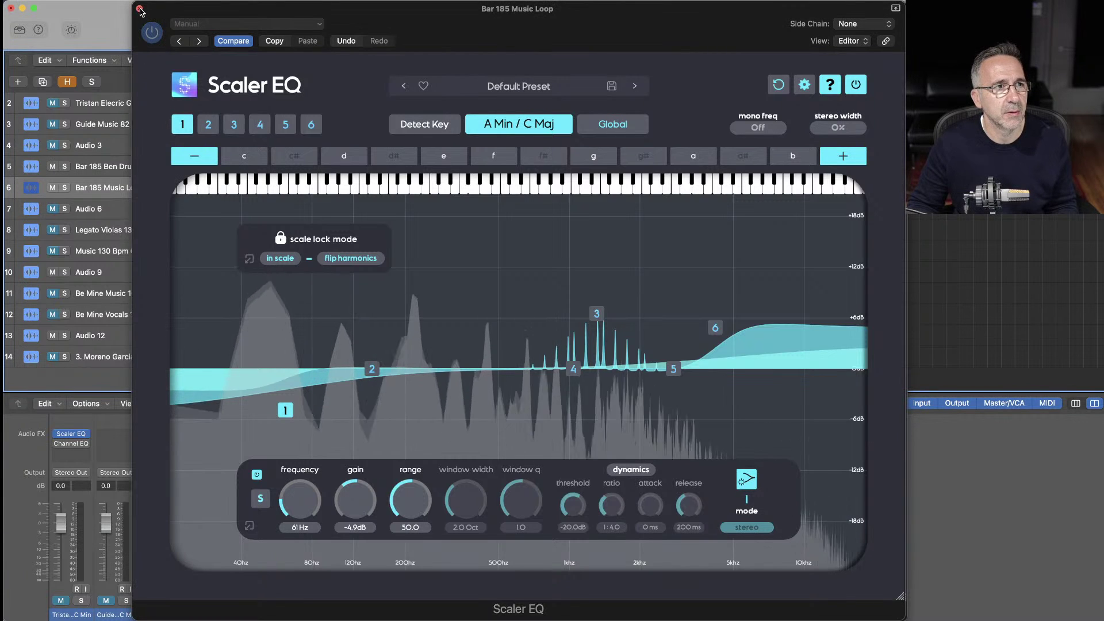
pyautogui.press('Up')
pyautogui.click(142, 10)
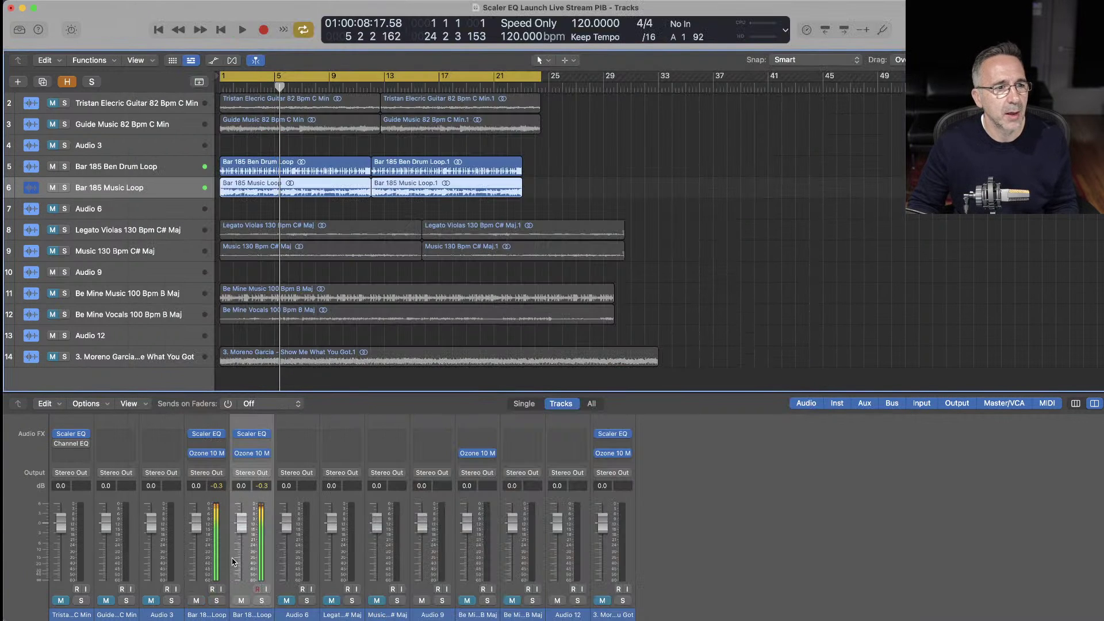
# Select both Bar 185 loop channels and compare their playback with Scaler EQ bypassed and enabled
pyautogui.keyDown('shift'); pyautogui.click(206, 615); pyautogui.keyUp('shift')
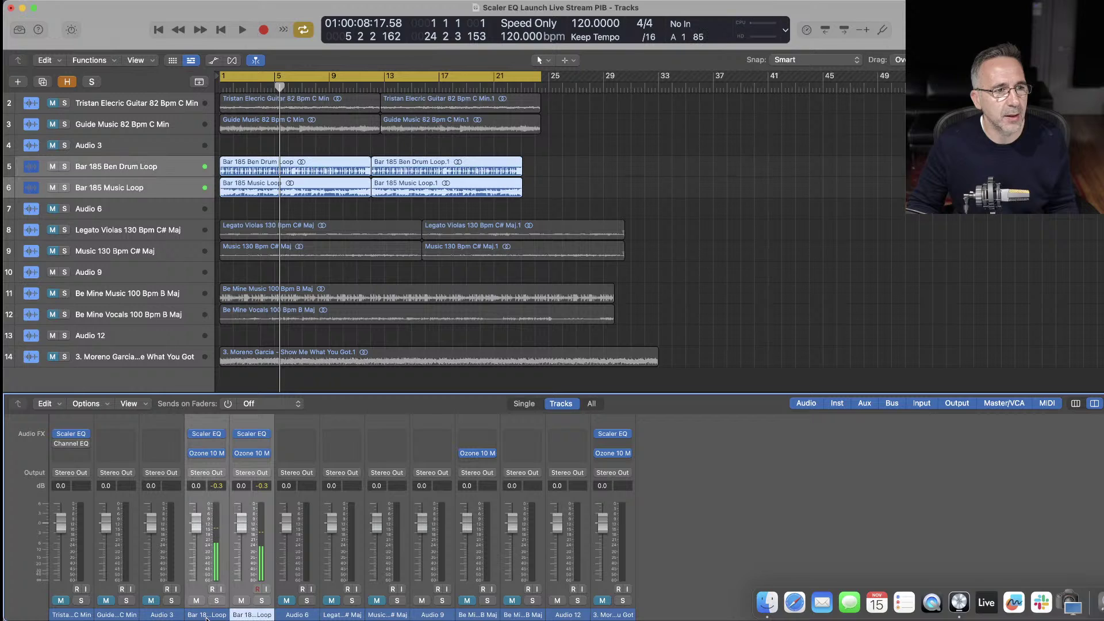
pyautogui.click(238, 434)
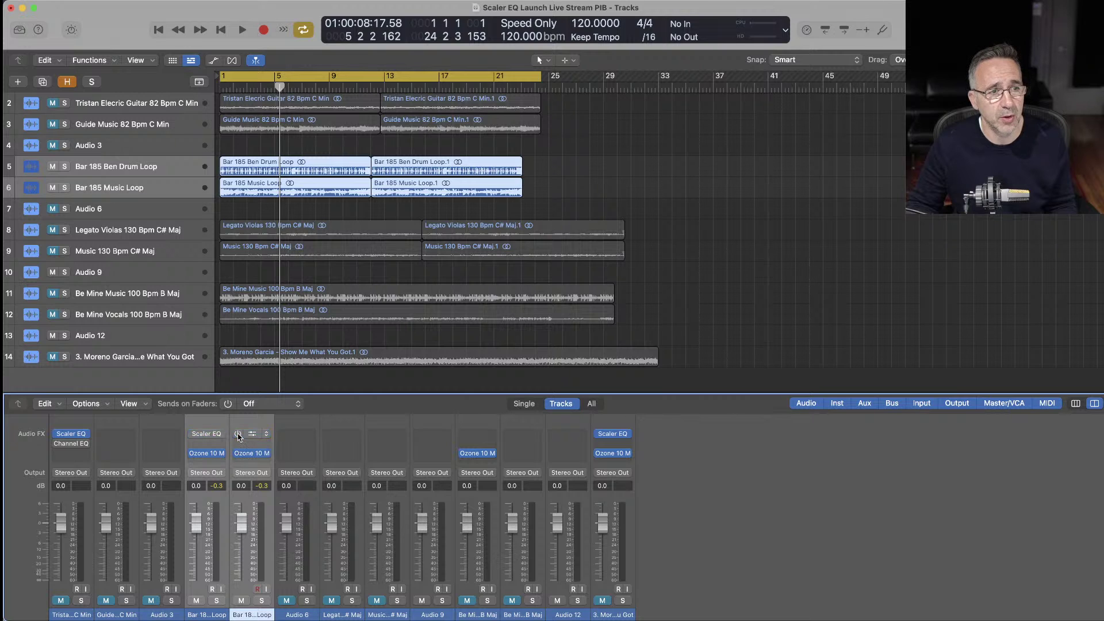
pyautogui.click(238, 434)
pyautogui.press('space')
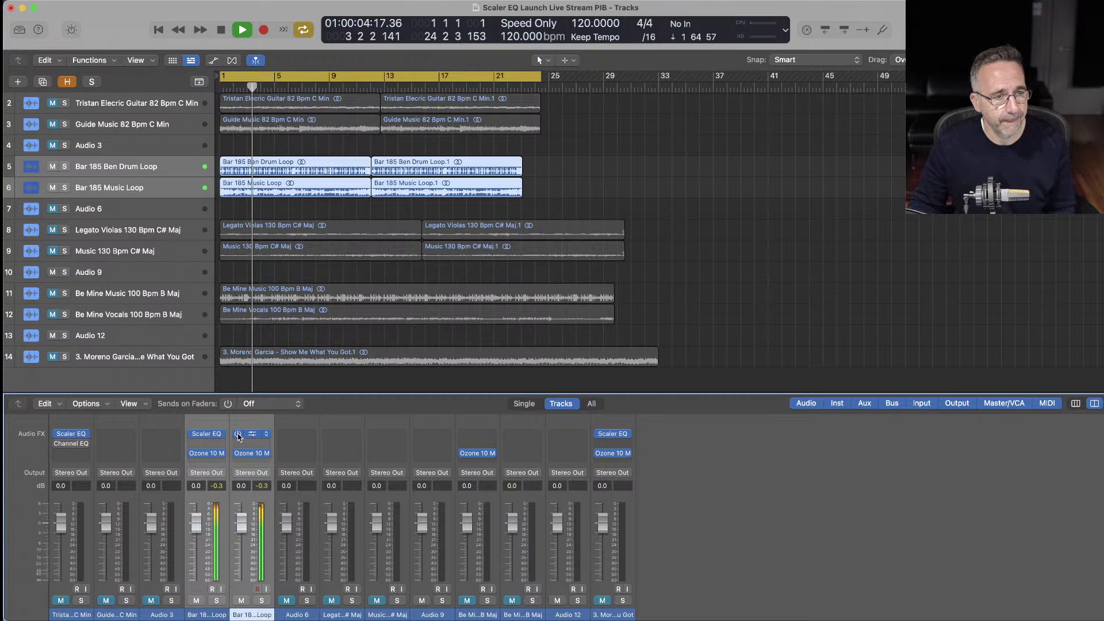
pyautogui.click(238, 435)
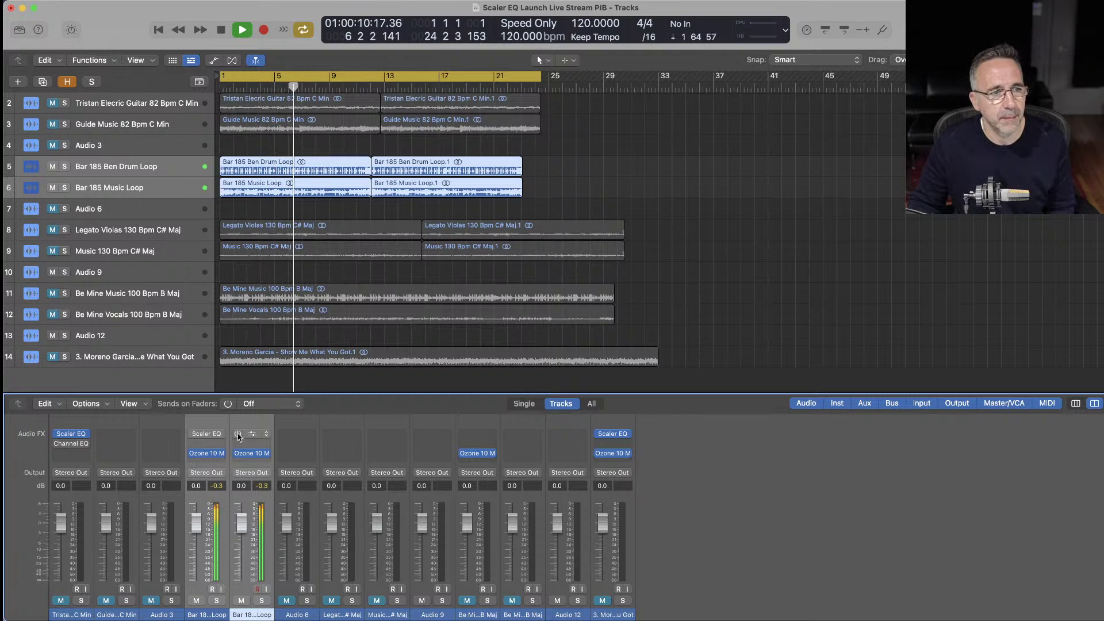
pyautogui.click(238, 435)
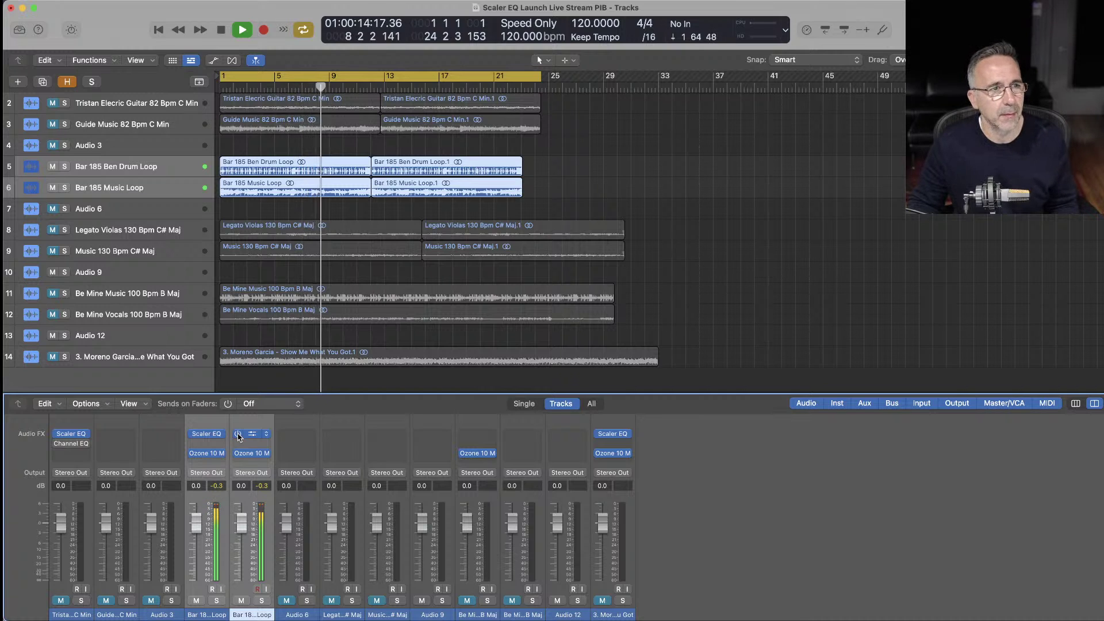
pyautogui.press('space')
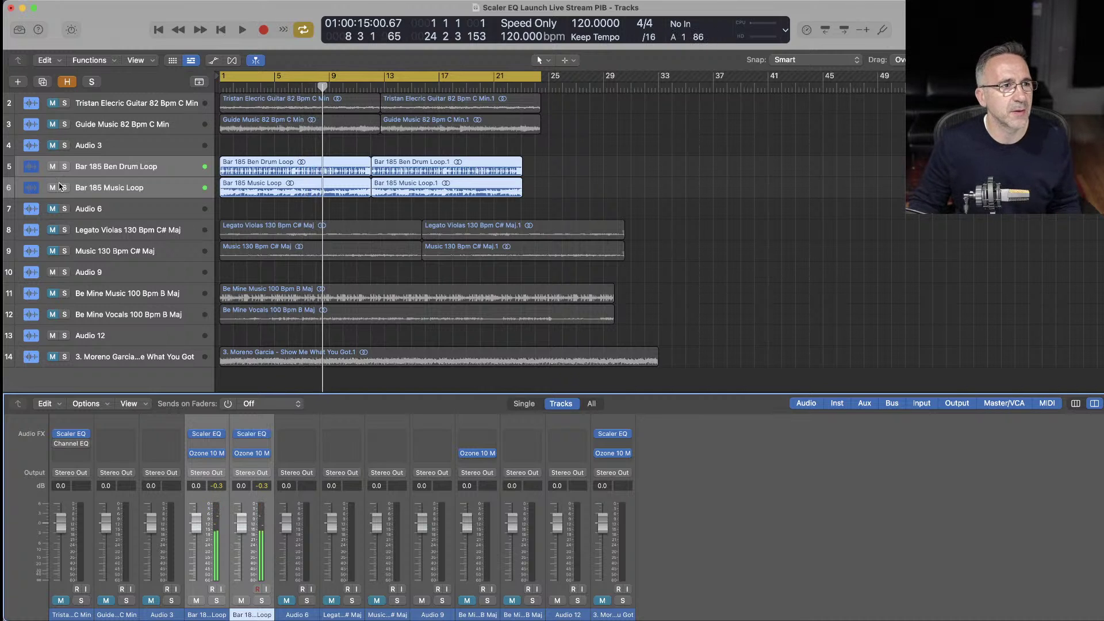
# Select only the Bar 185 Ben Drum Loop track and open its Scaler EQ
pyautogui.press('Down')
pyautogui.click(52, 188)
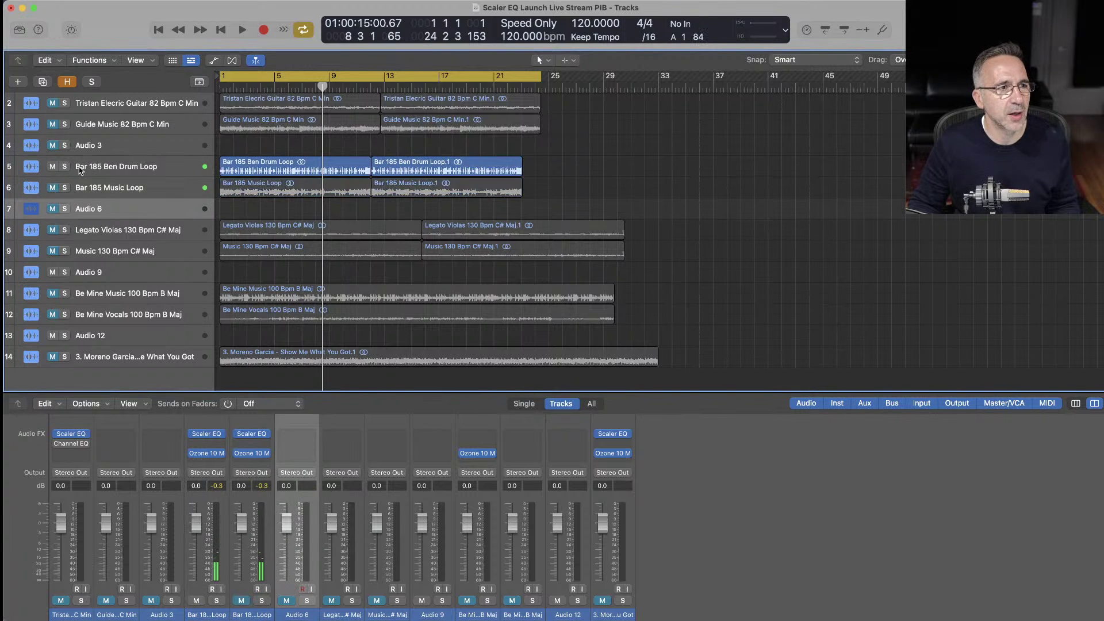
pyautogui.click(118, 167)
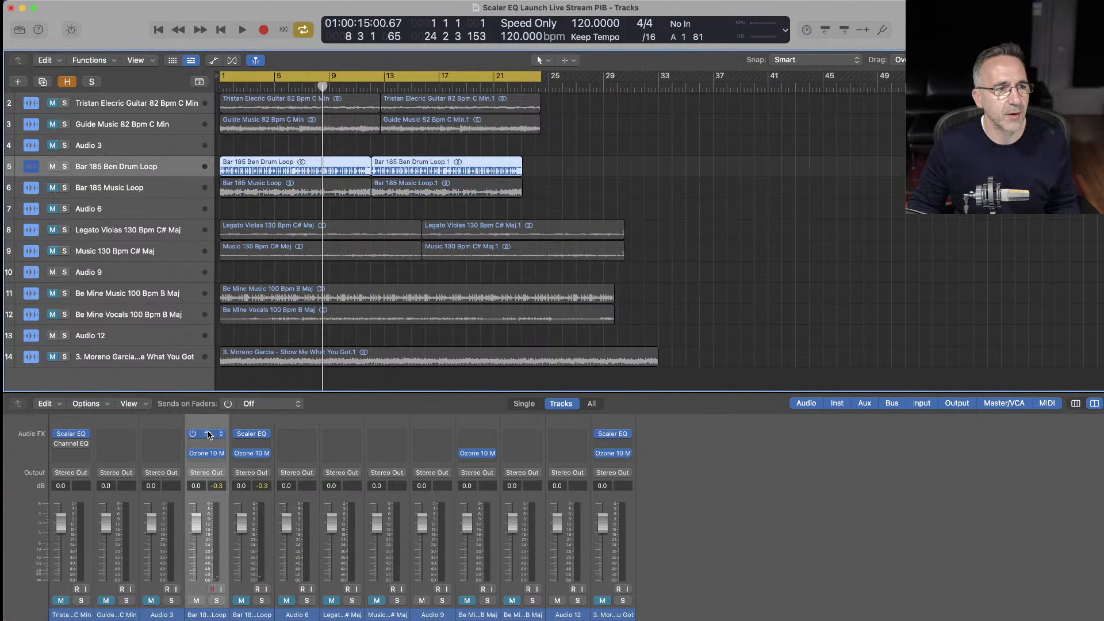
pyautogui.click(209, 434)
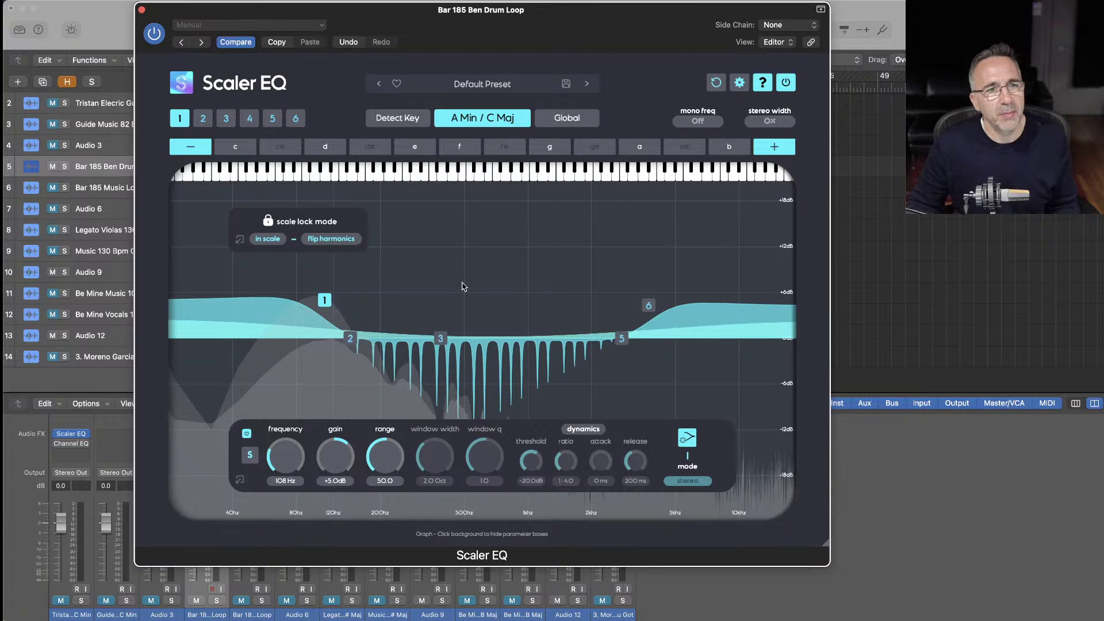
# Boost band 4 to about +9.8 dB at 520 Hz and return bands 6 and 1 to their defaults
pyautogui.click(473, 417)
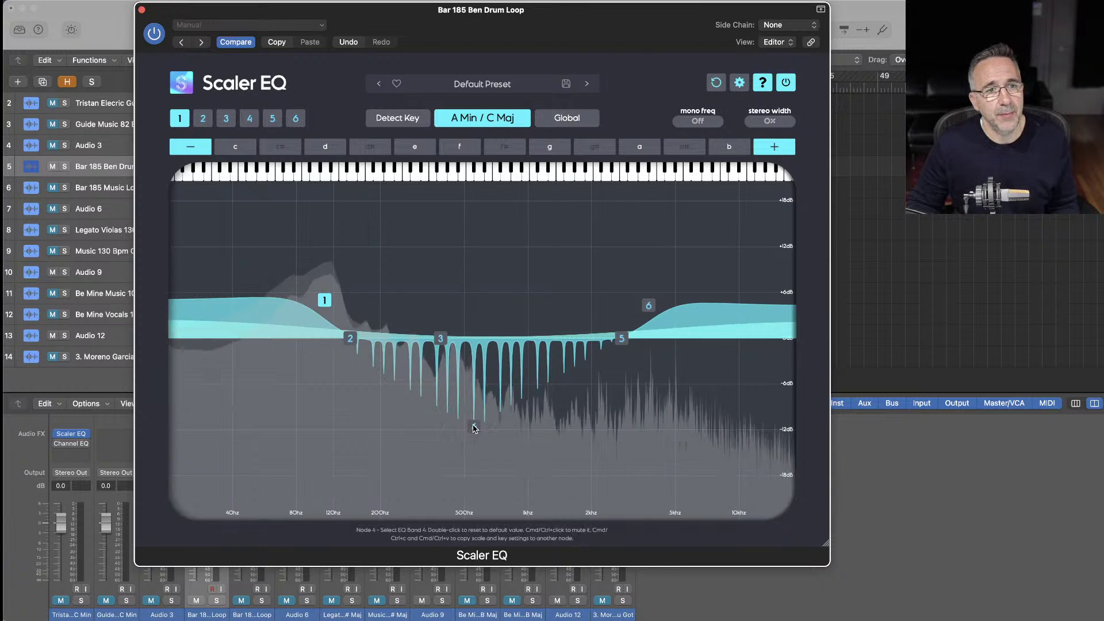
pyautogui.moveTo(471, 404); pyautogui.dragTo(472, 239)
pyautogui.doubleClick(649, 305)
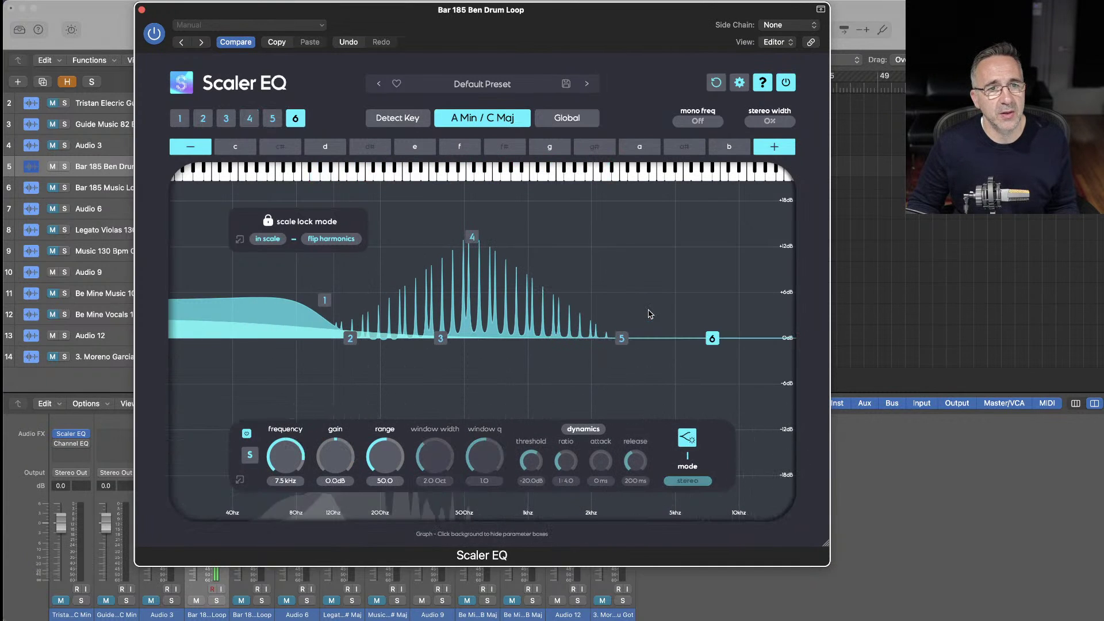
pyautogui.doubleClick(324, 300)
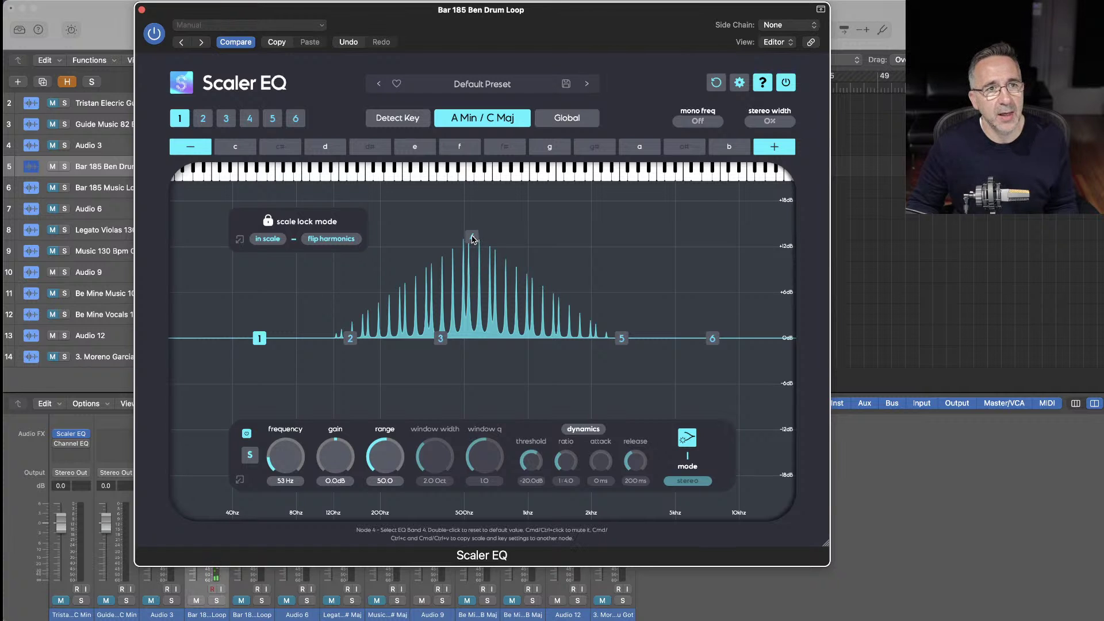
pyautogui.moveTo(472, 239); pyautogui.dragTo(469, 267)
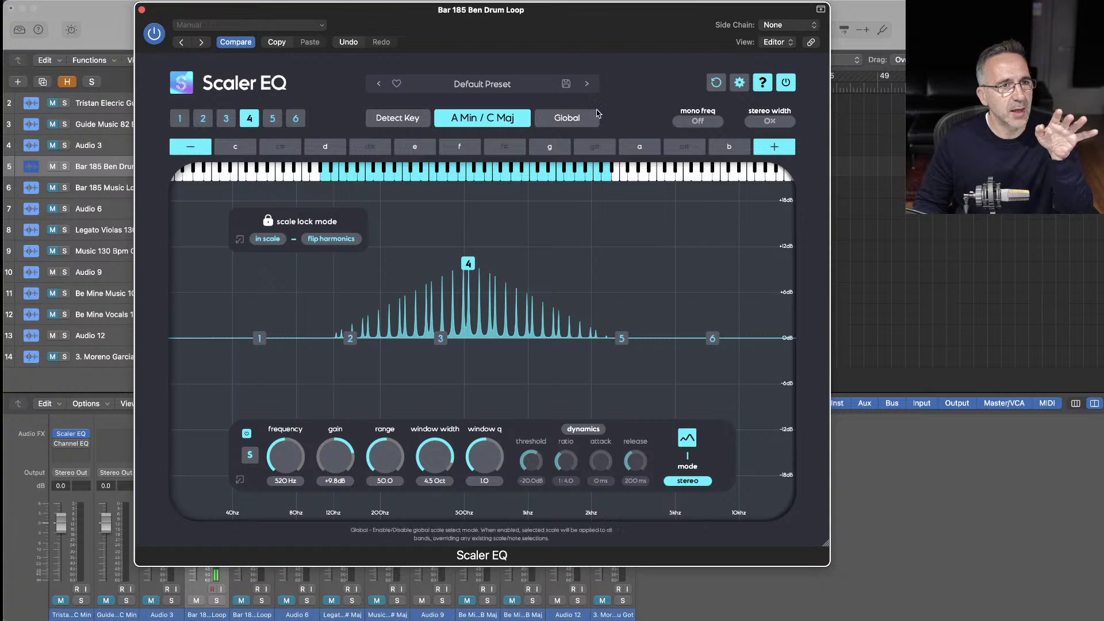
# Reset the EQ plug-in to its default state and review the Keep Current Scale setting
pyautogui.click(713, 86)
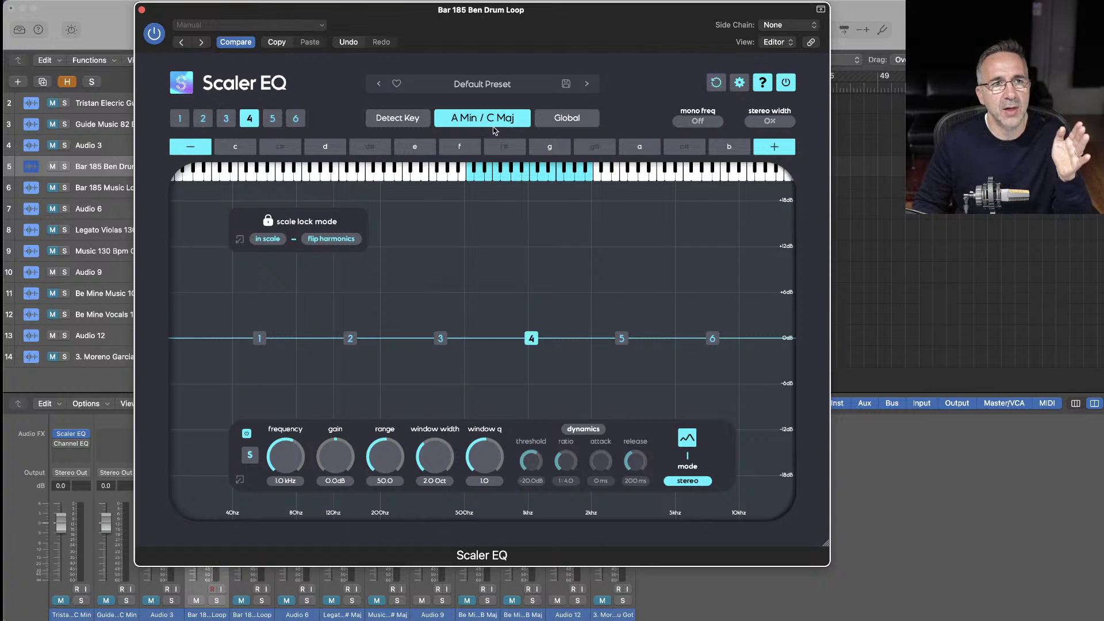
pyautogui.click(739, 82)
pyautogui.moveTo(680, 157)
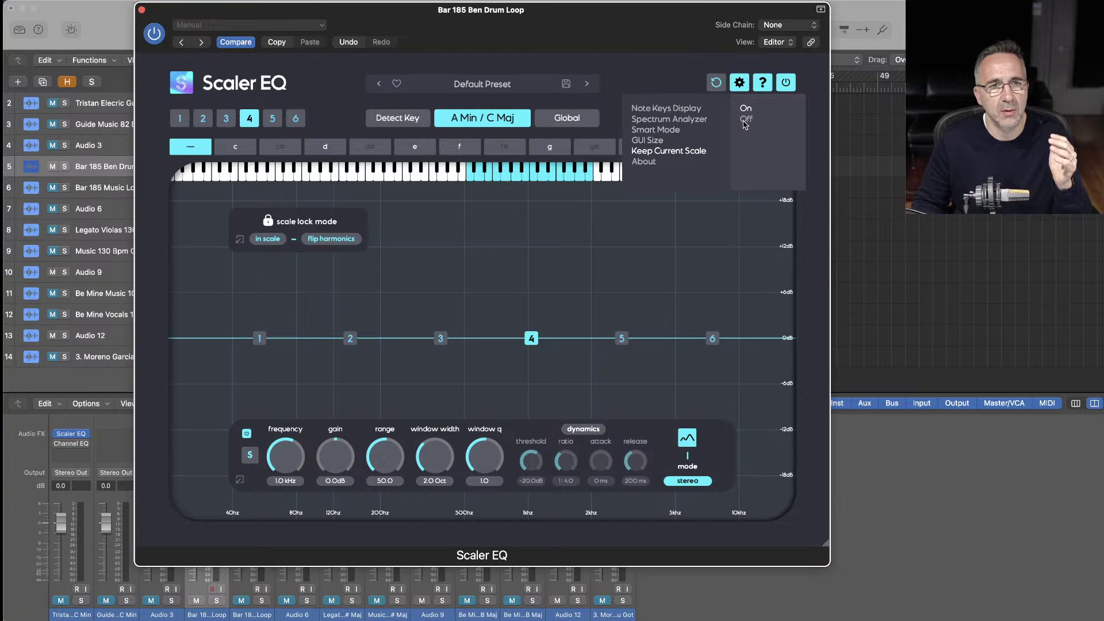
pyautogui.click(676, 96)
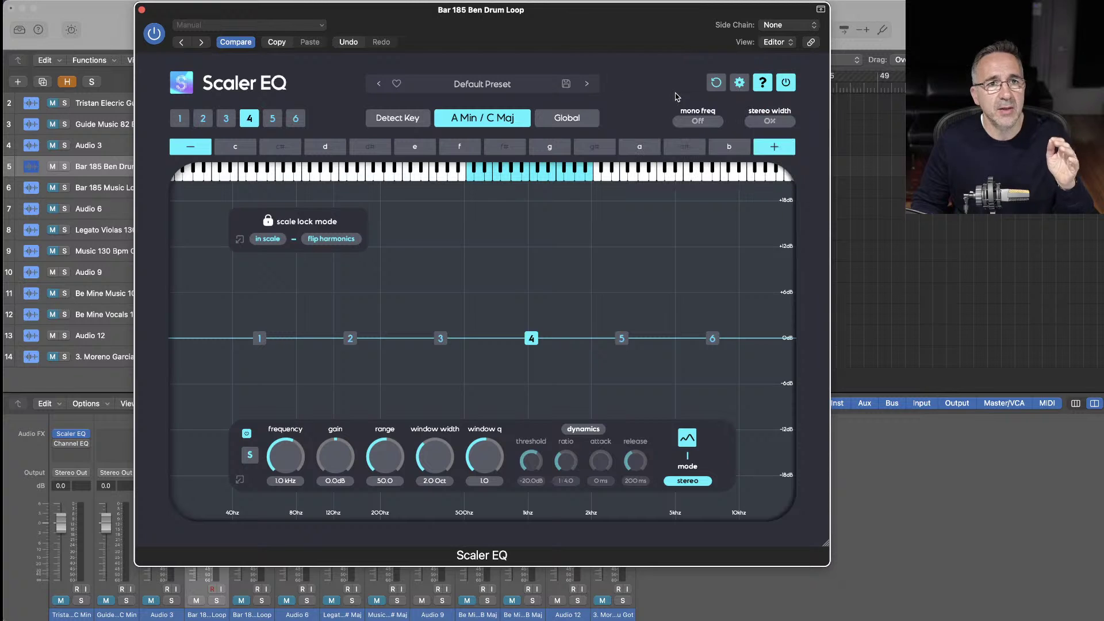
# Try removing notes from band 4's scale, and restore the full scale by choosing Minor again
pyautogui.click(552, 148)
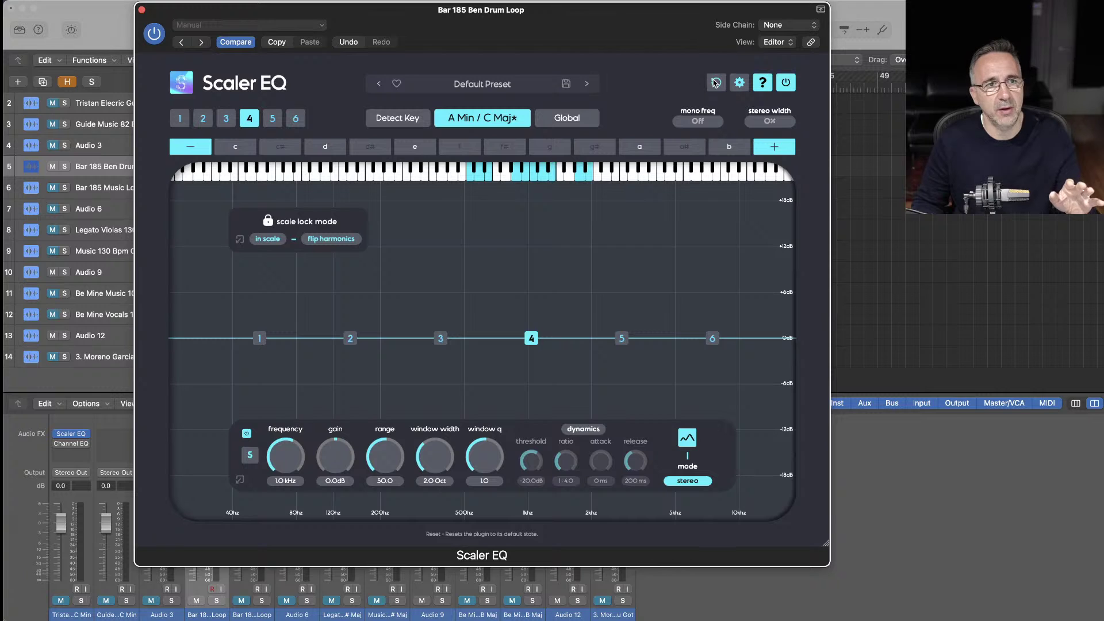
pyautogui.click(513, 121)
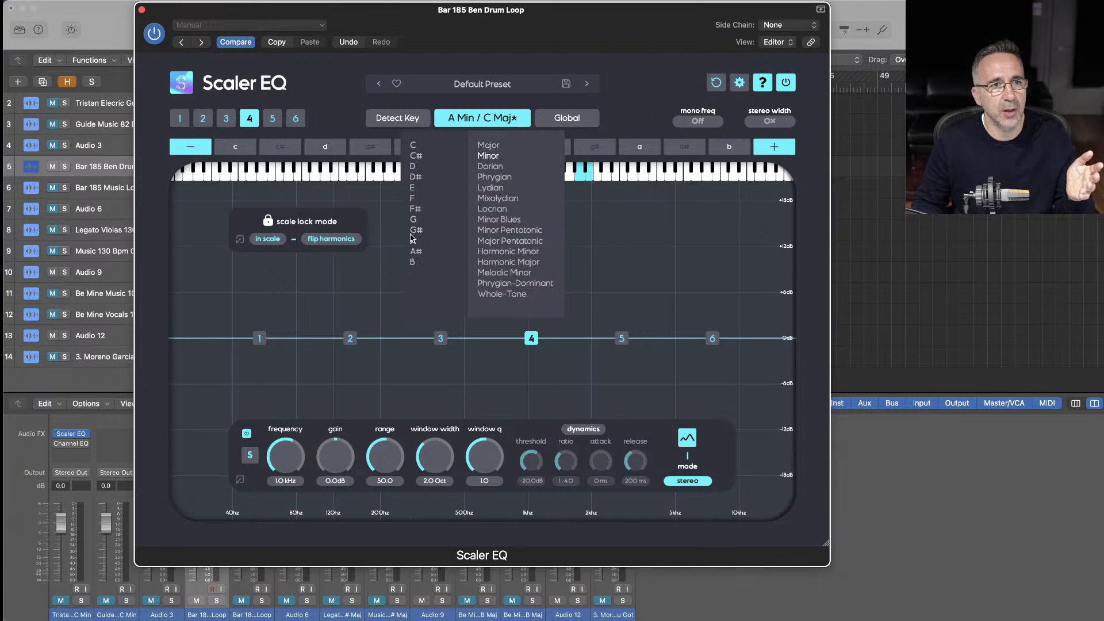
pyautogui.click(489, 154)
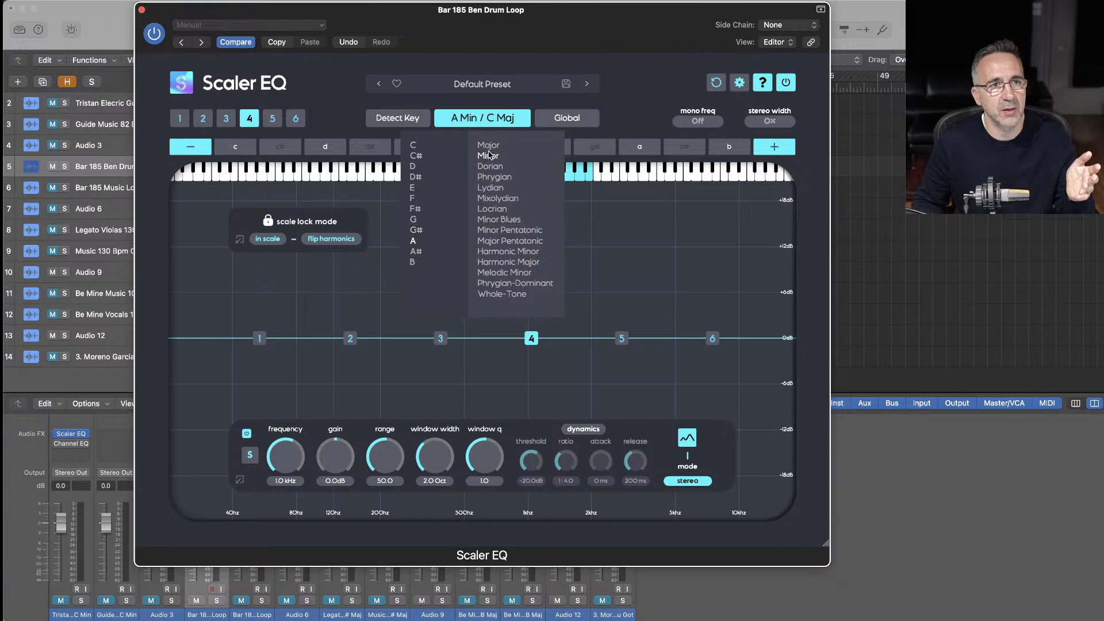
pyautogui.click(621, 77)
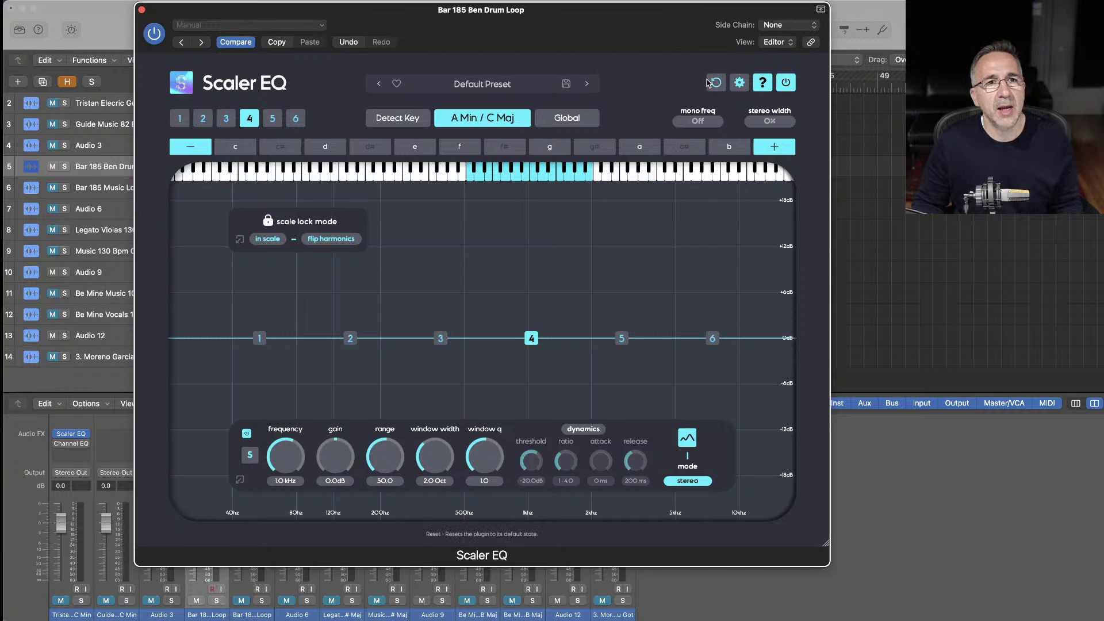
# Recheck the Keep Current Scale options and reset the plug-in to restore the notes removed from band 4's scale
pyautogui.click(730, 86)
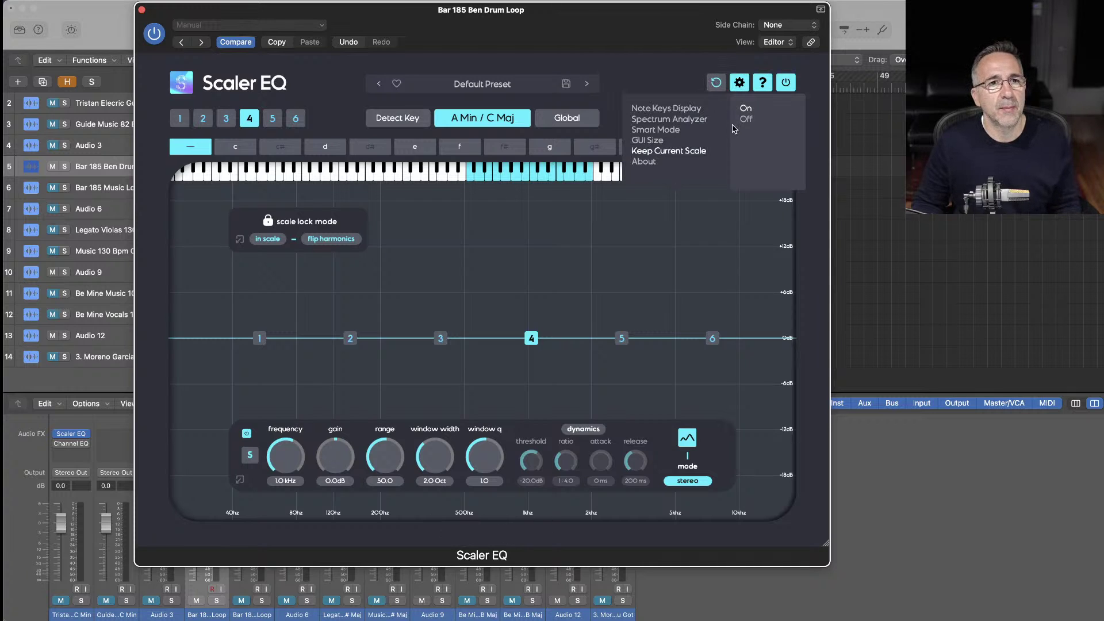
pyautogui.click(673, 88)
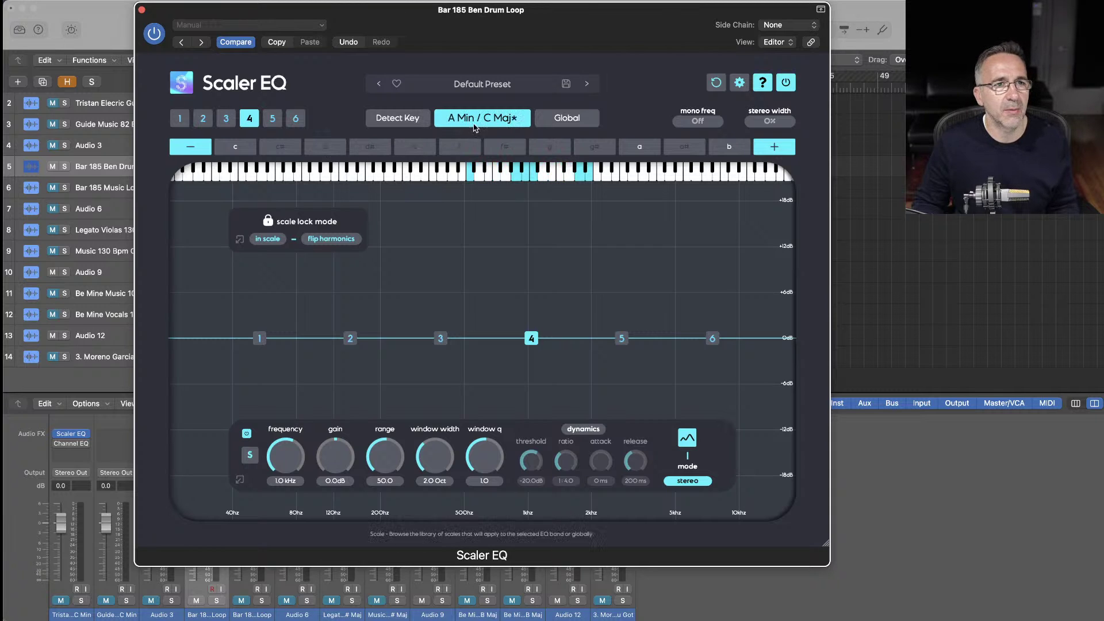
pyautogui.click(718, 84)
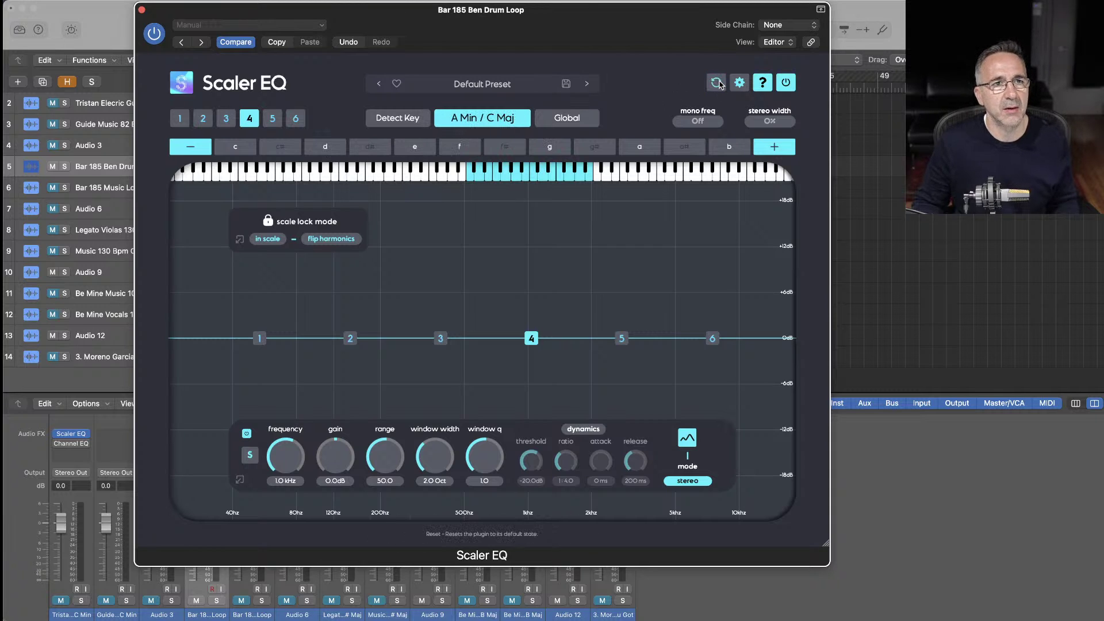
# Load the 1,3,5,7 Dyn Resonator (S) preset from the Sound Design category
pyautogui.click(511, 84)
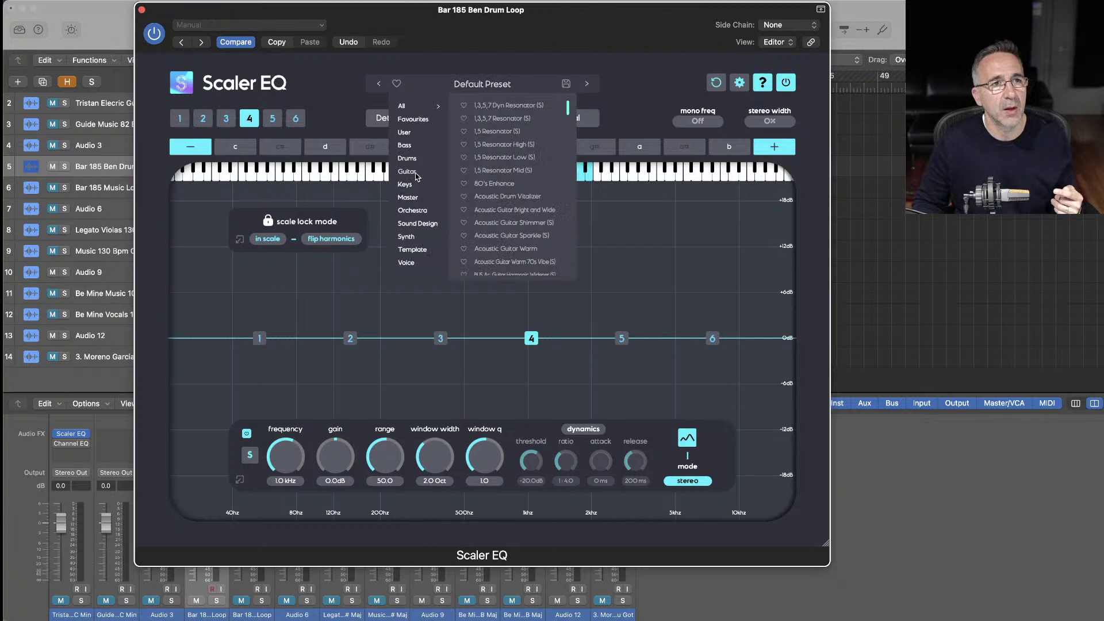
pyautogui.moveTo(429, 224)
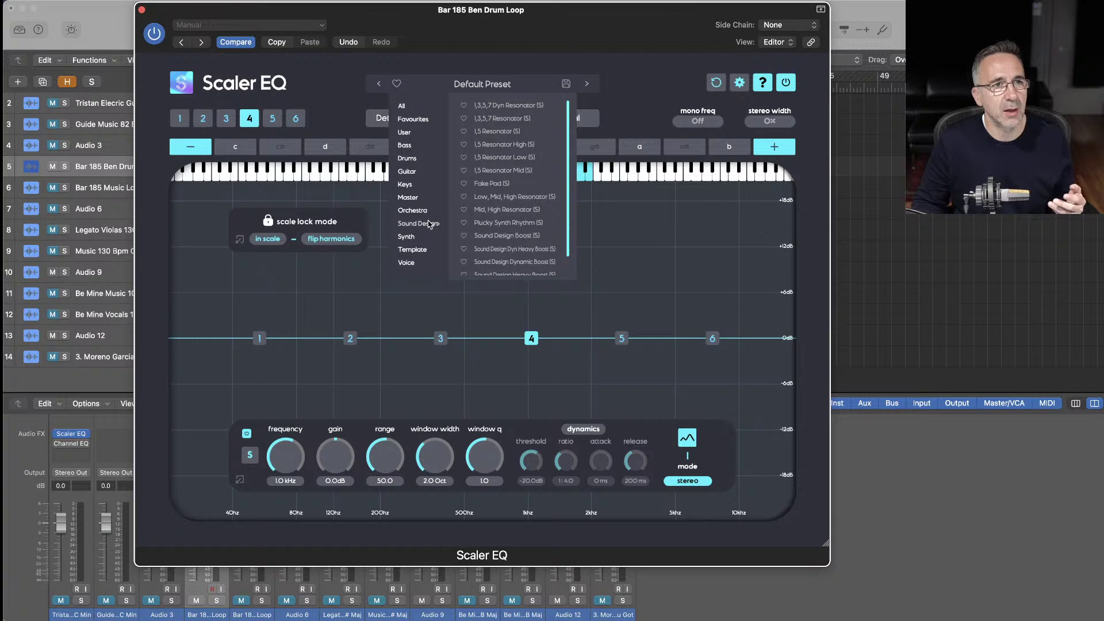
pyautogui.click(508, 105)
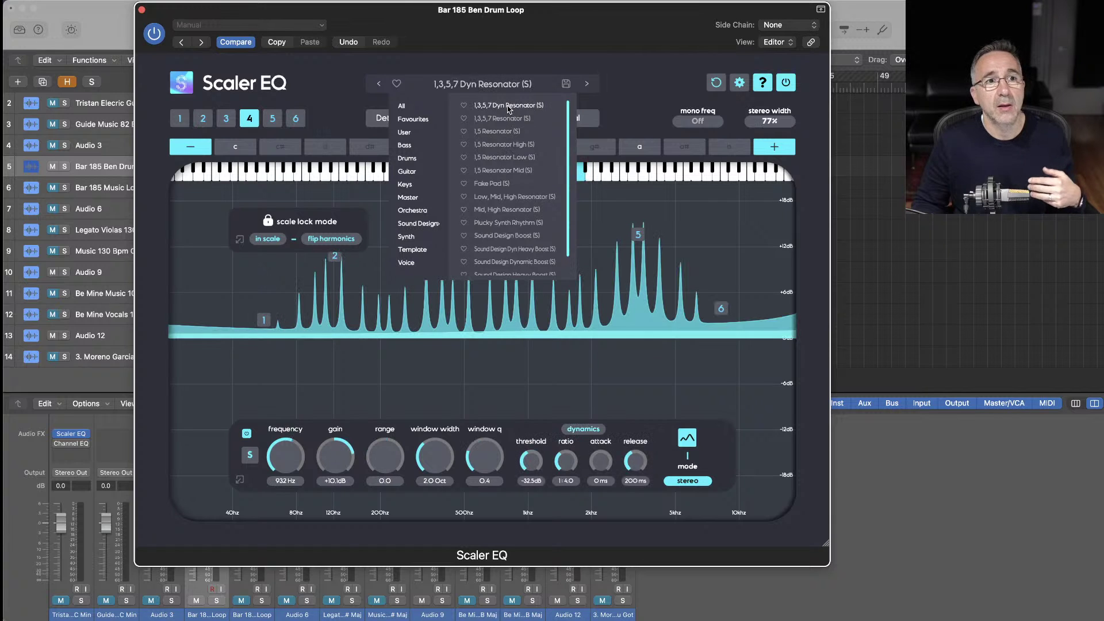
pyautogui.click(621, 75)
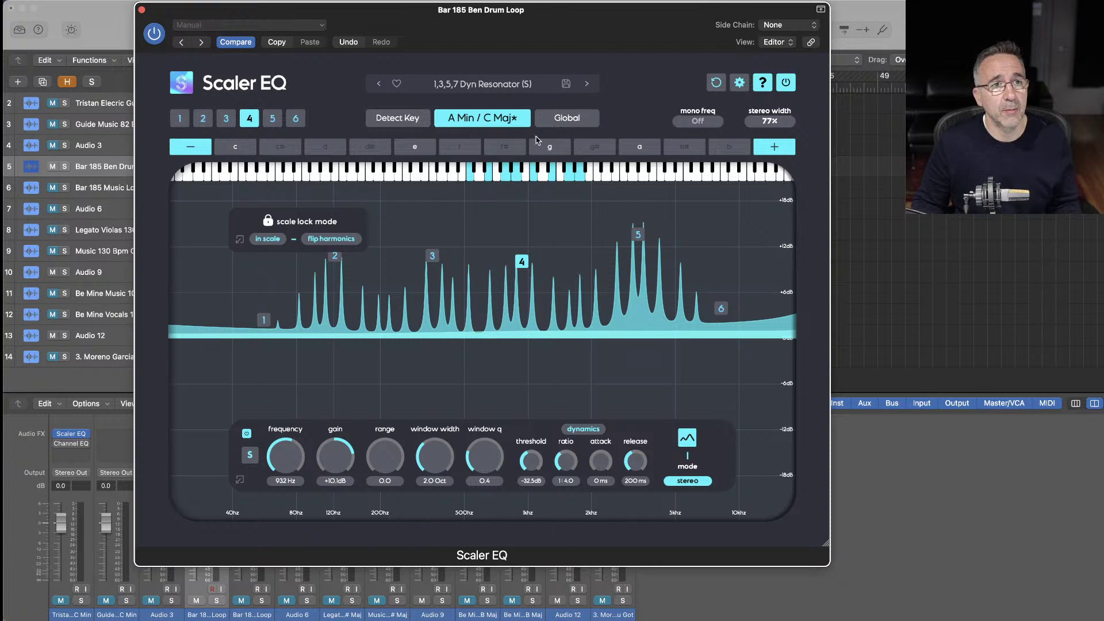
# Inspect the scale notes and settings of bands 5, 4 and 3 in the loaded resonator preset
pyautogui.click(636, 236)
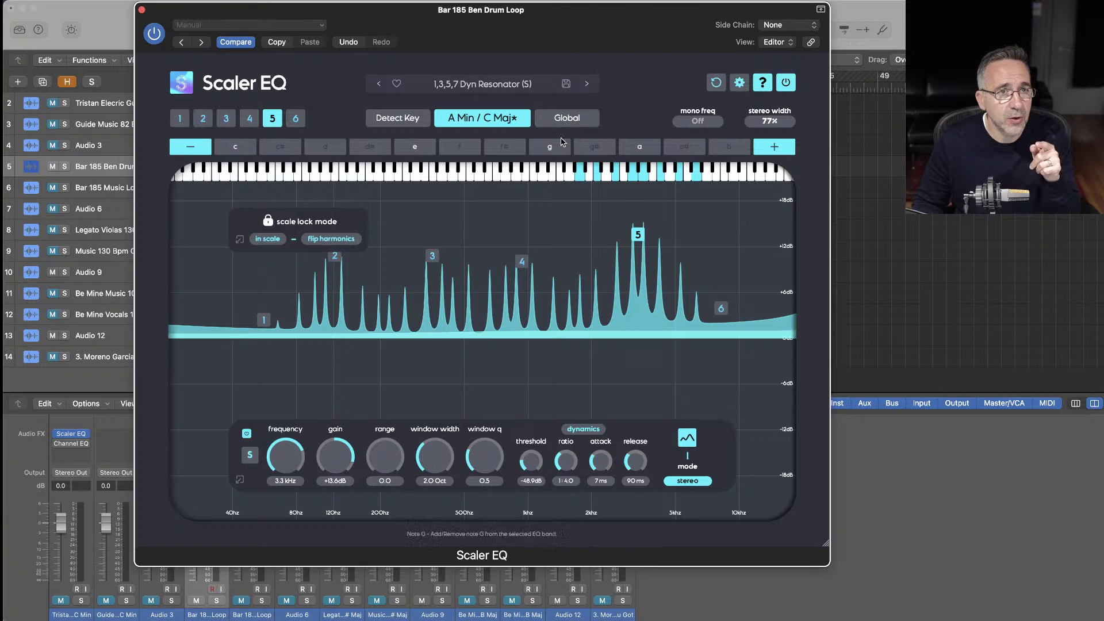
pyautogui.click(522, 260)
pyautogui.click(434, 256)
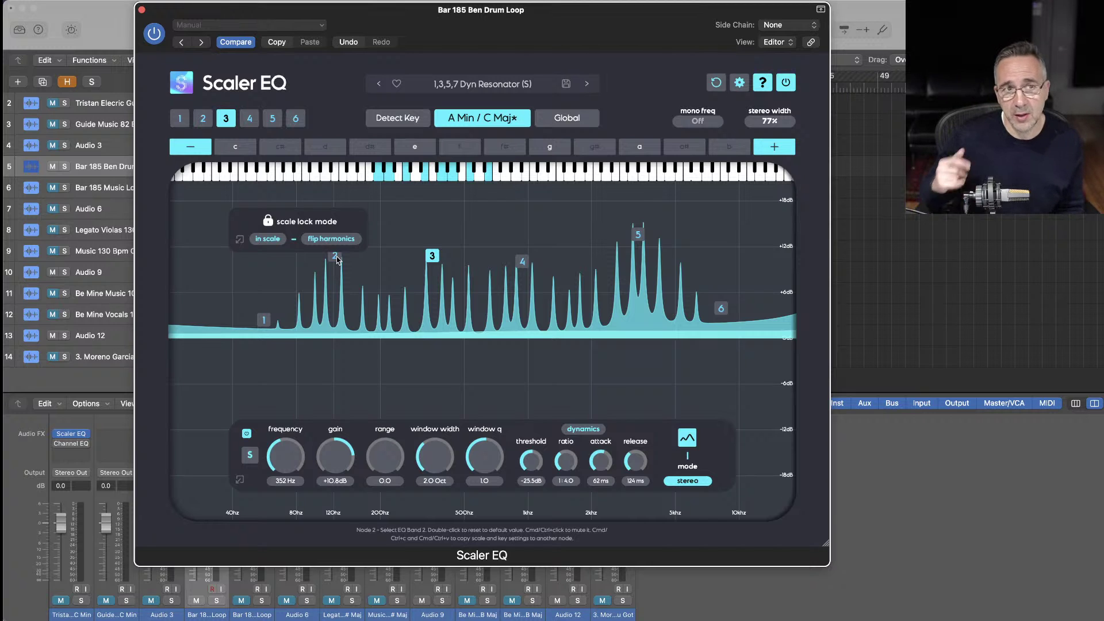
# Start playback and advance through the 1,3,5,7 Resonator (S) preset to 1,5 Resonator (S)
pyautogui.press('space')
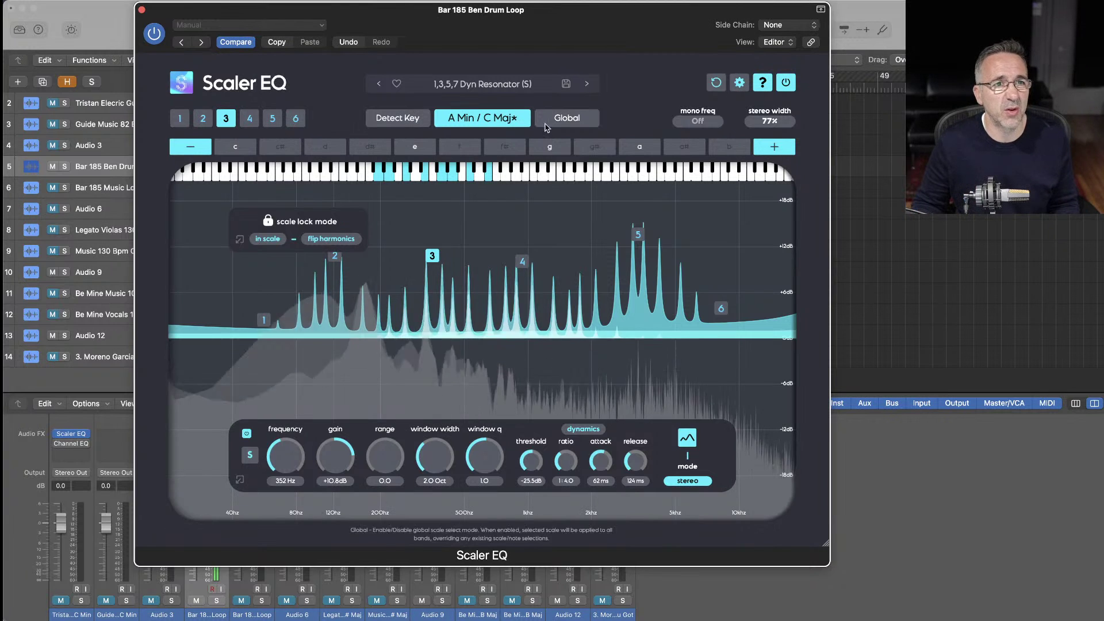
pyautogui.click(586, 85)
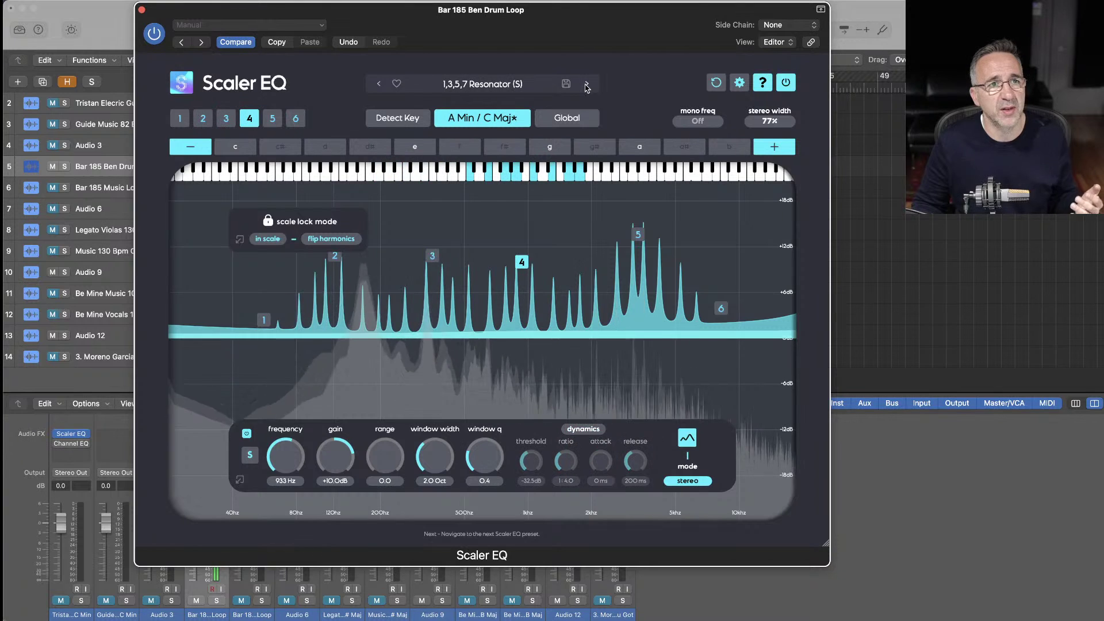
pyautogui.click(586, 85)
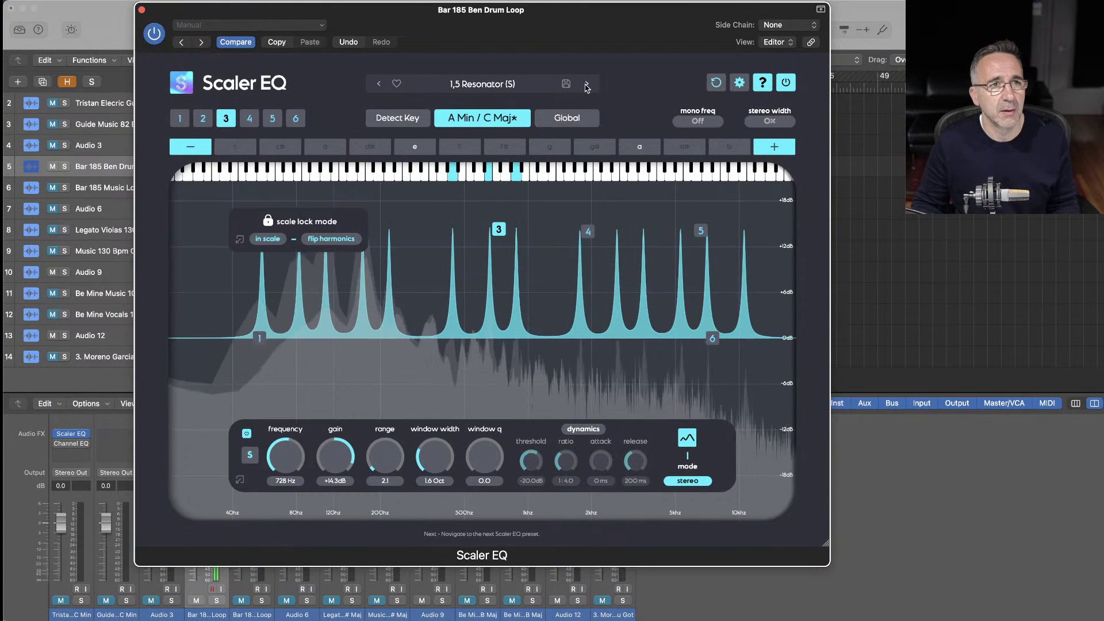
# Advance the preset to 1,5 Resonator Mid (S) and move band 2 to about 685 Hz and +9.4 dB
pyautogui.click(587, 85)
pyautogui.click(586, 85)
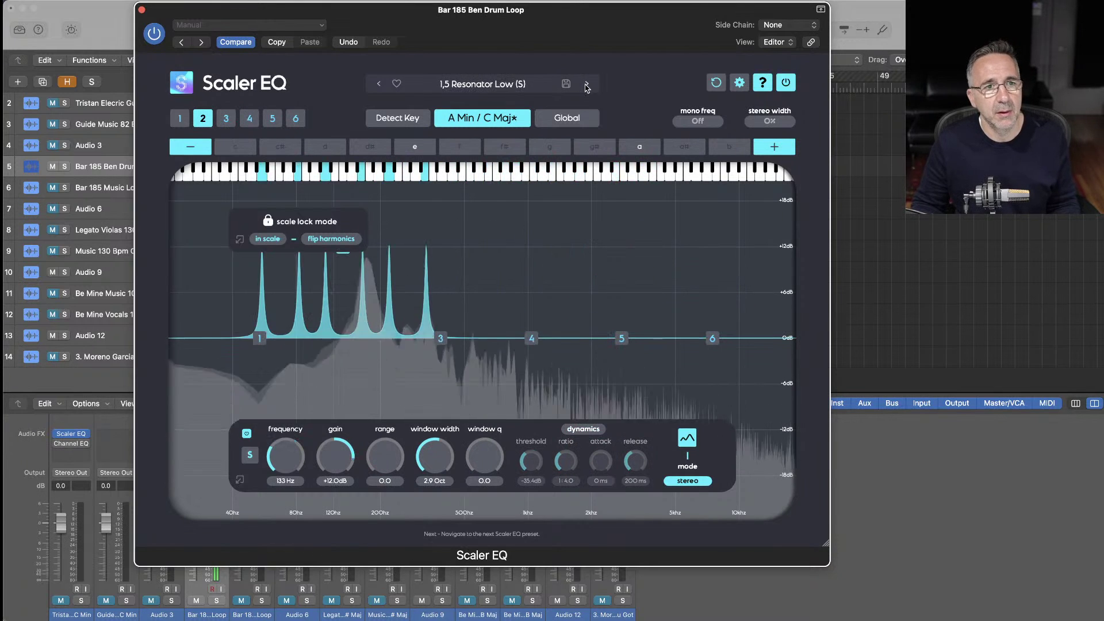
pyautogui.click(586, 85)
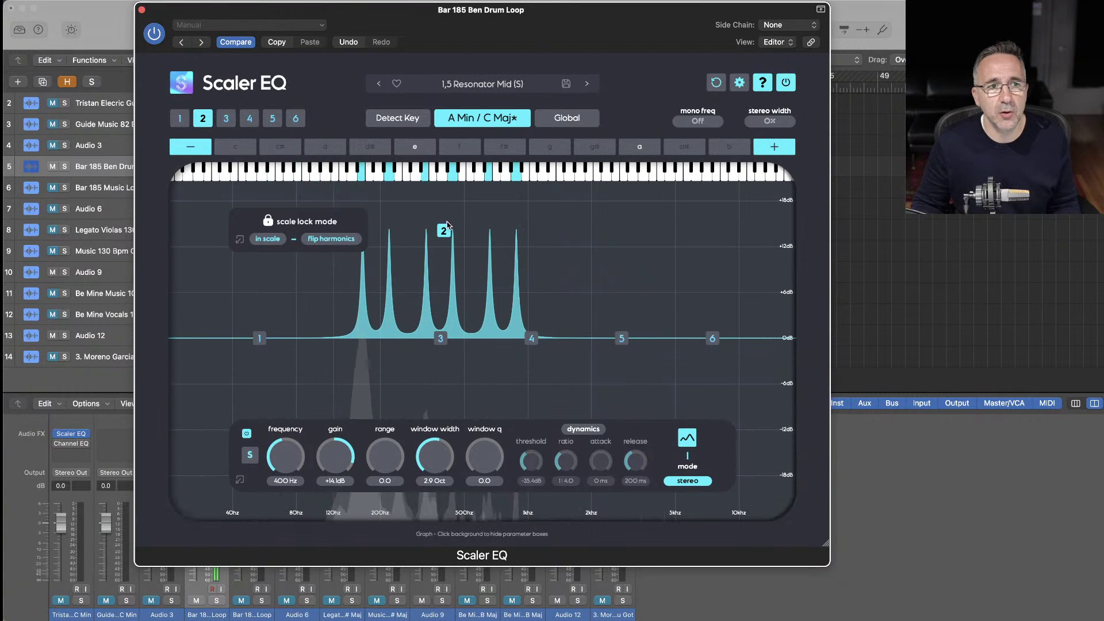
pyautogui.moveTo(443, 230); pyautogui.dragTo(495, 270)
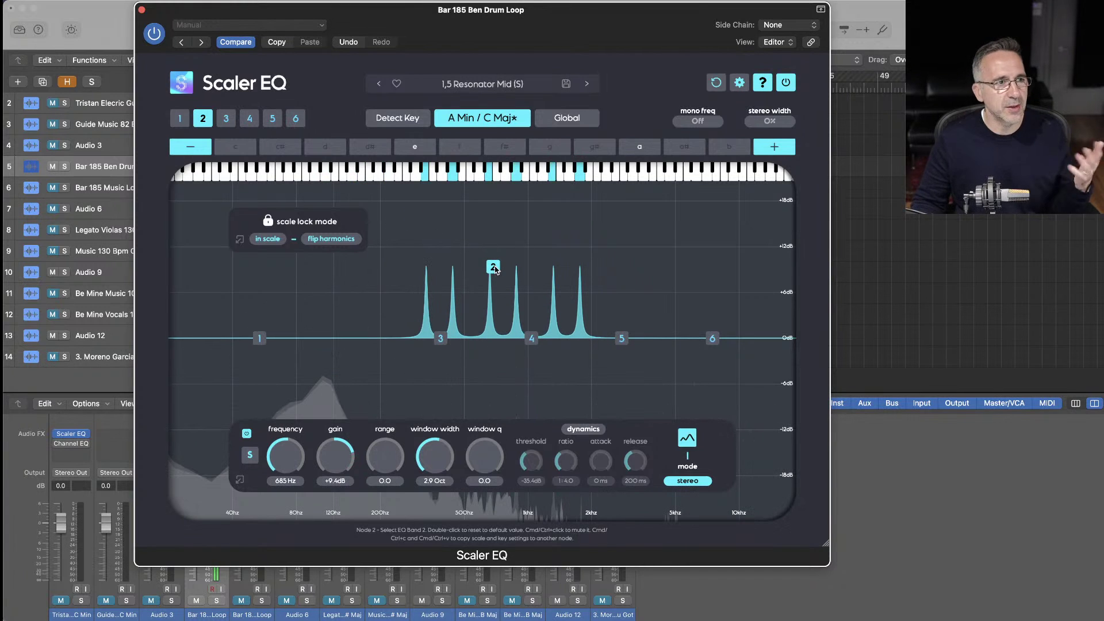
# Mute the Bar 185 Ben Drum Loop track and set the cycle range to the Legato Violas 130 Bpm C# Maj regions
pyautogui.click(52, 167)
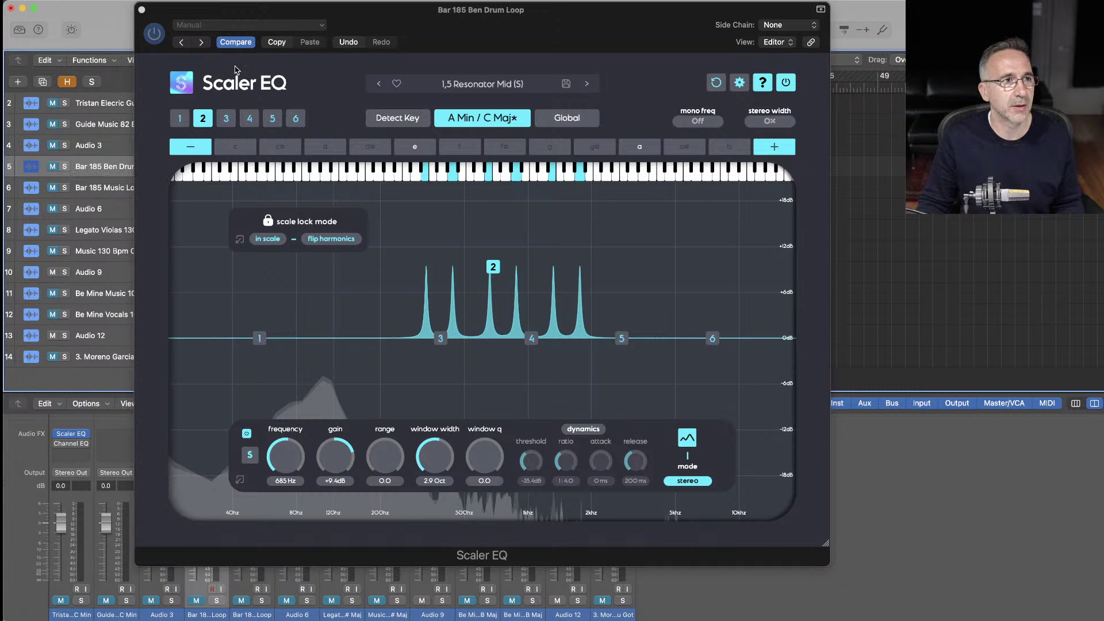
pyautogui.click(142, 10)
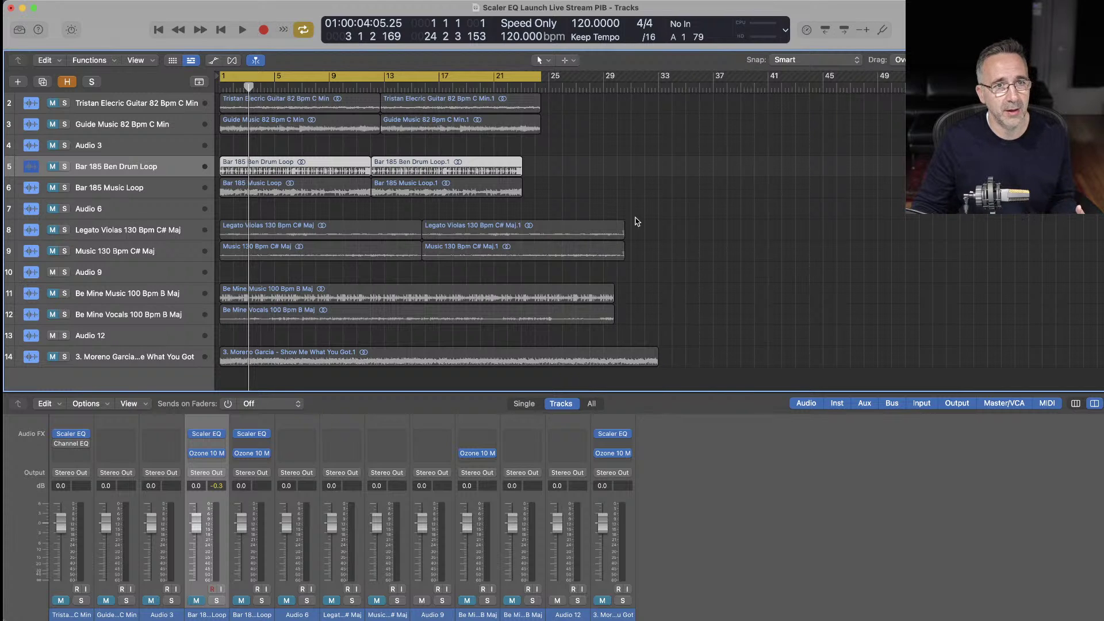
pyautogui.moveTo(636, 221); pyautogui.dragTo(372, 238)
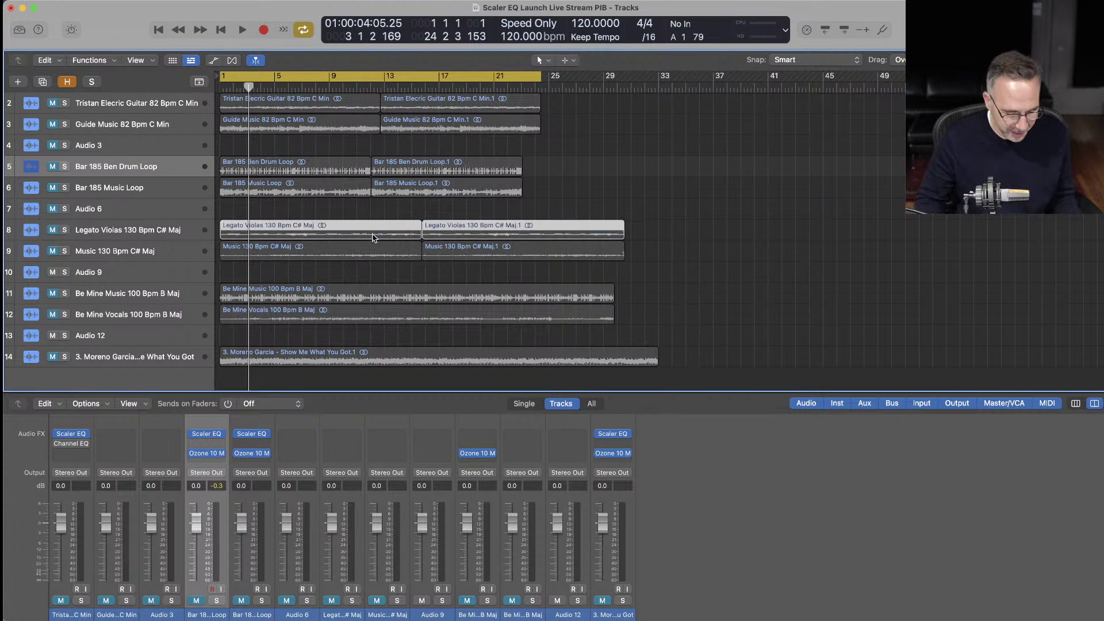
pyautogui.press('super+u')
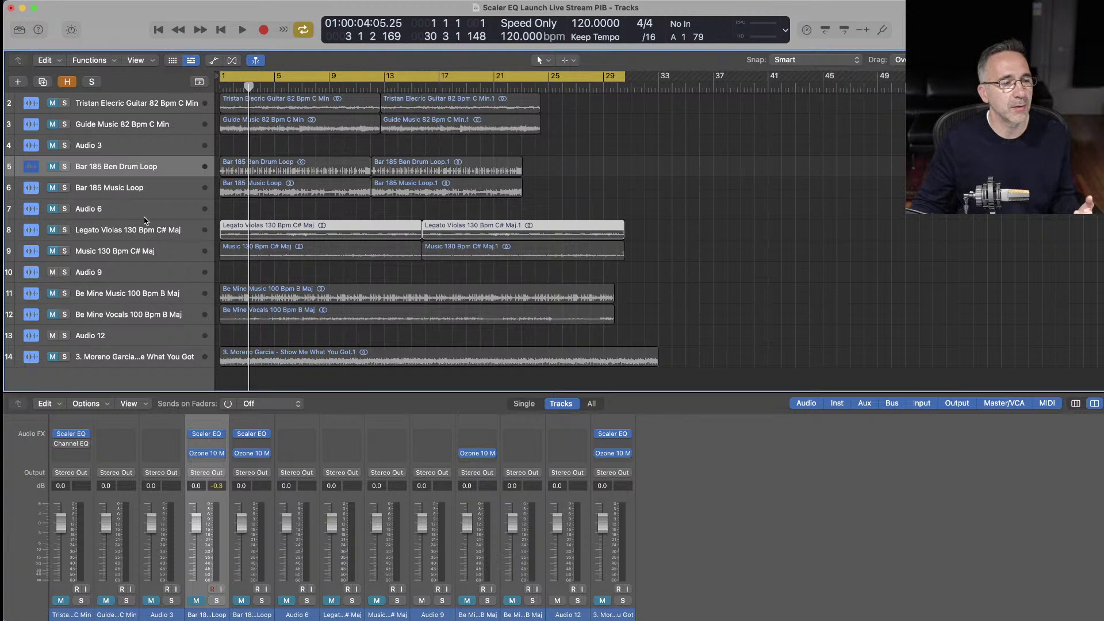
# Unmute the Music and Legato Violas 130 Bpm C# Maj tracks and audition them together
pyautogui.click(56, 253)
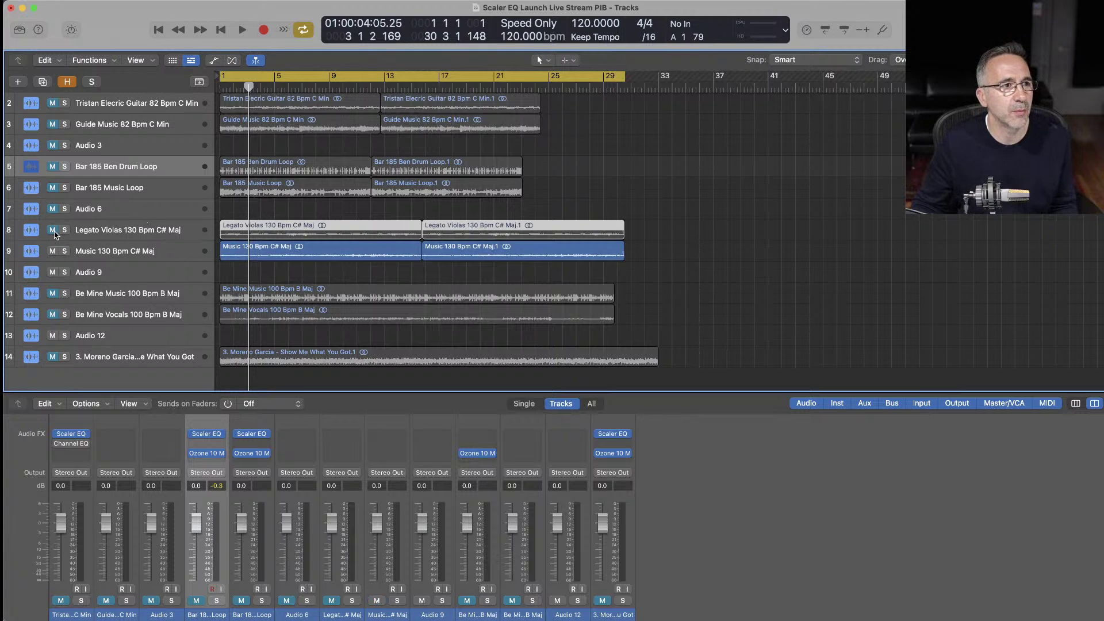
pyautogui.click(55, 232)
pyautogui.press('space')
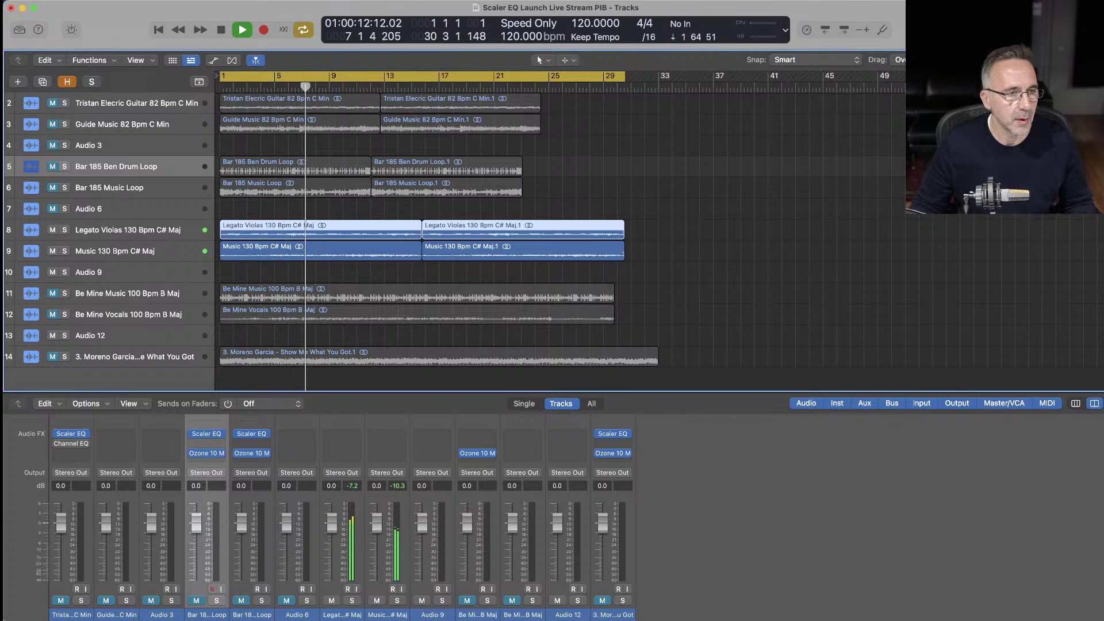
pyautogui.press('space')
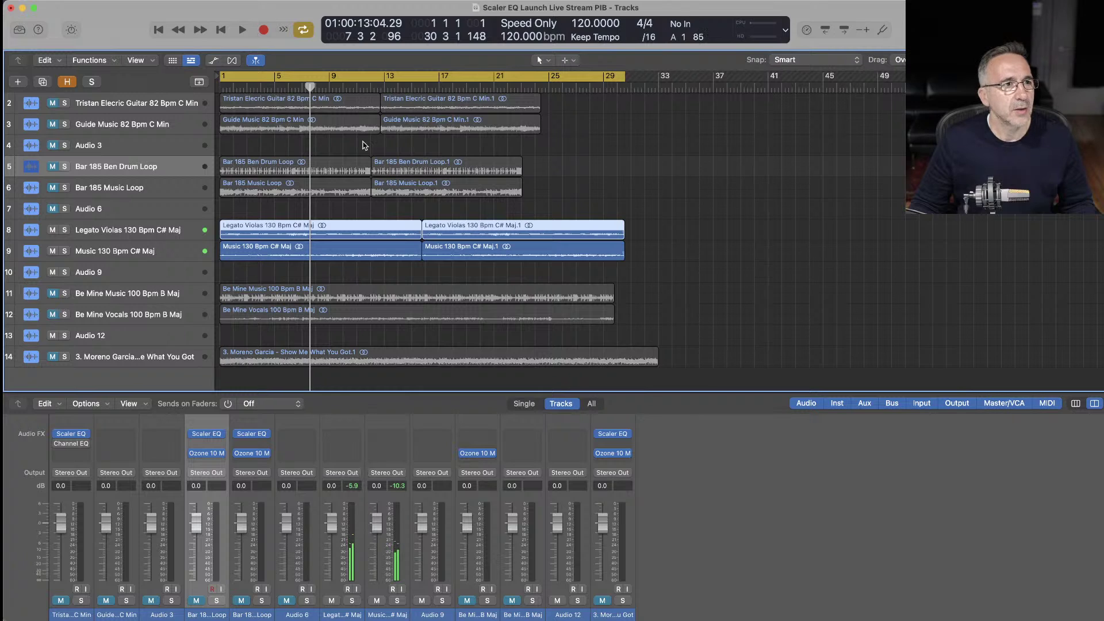
# Open the Scaler EQ on the Bar 185 Music Loop track
pyautogui.click(130, 122)
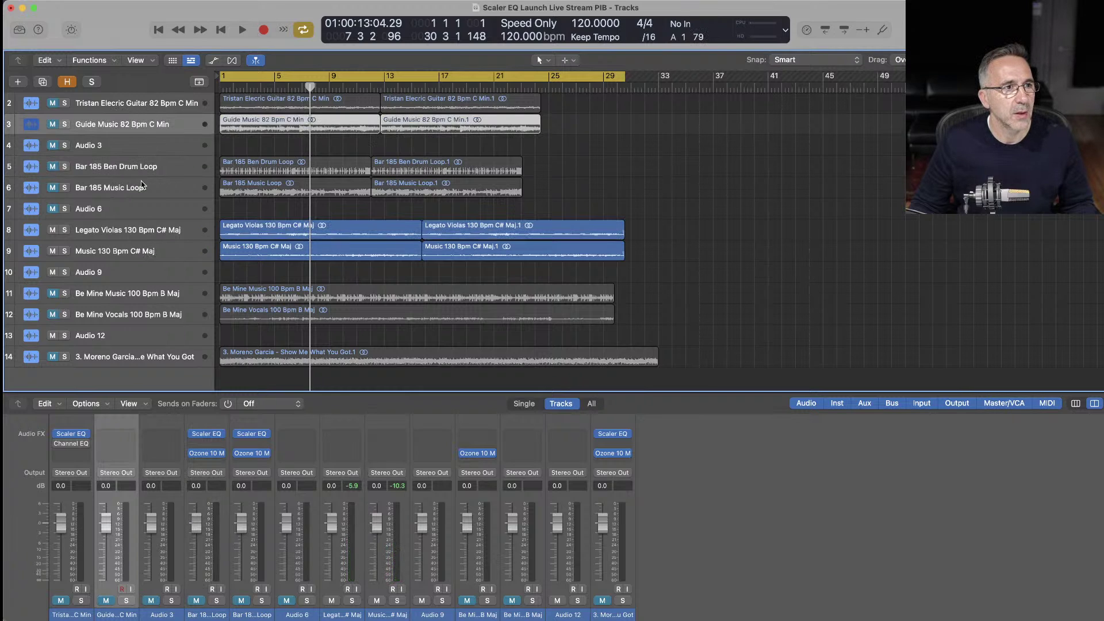
pyautogui.click(141, 192)
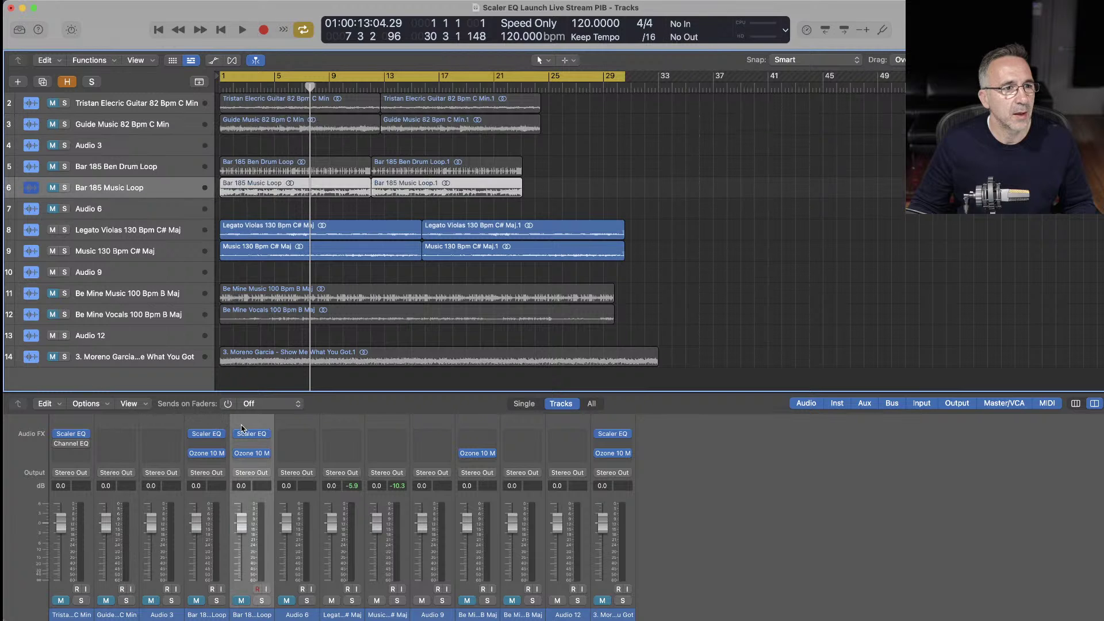
pyautogui.click(251, 435)
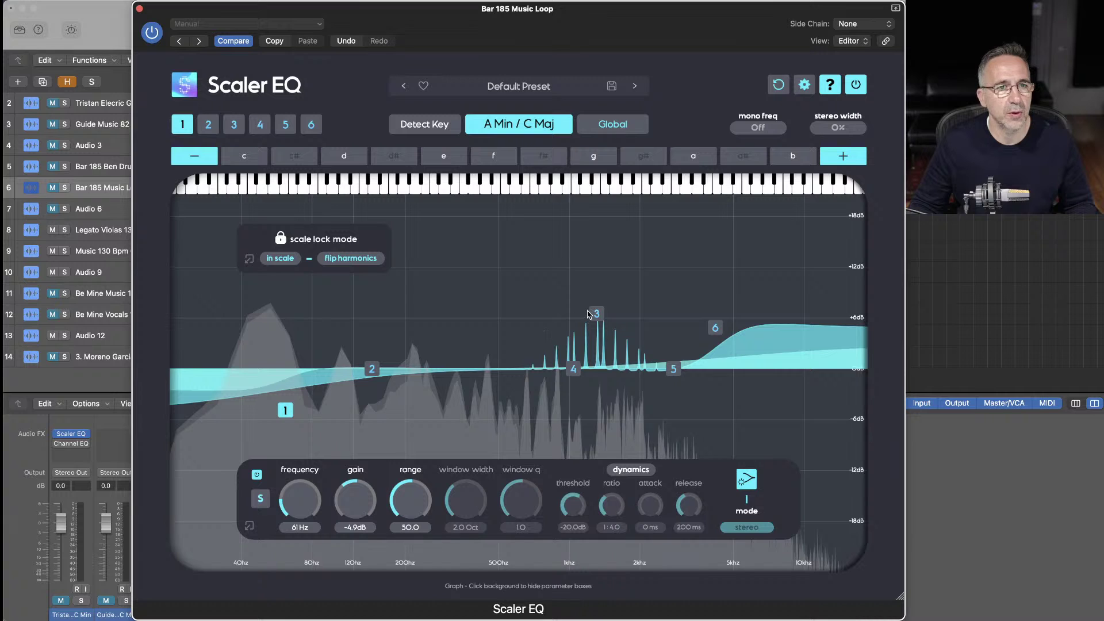
# Move band 3 to about 386 Hz and +14.3 dB, and try its range at 0.0 and 100.0
pyautogui.moveTo(587, 314); pyautogui.dragTo(462, 248)
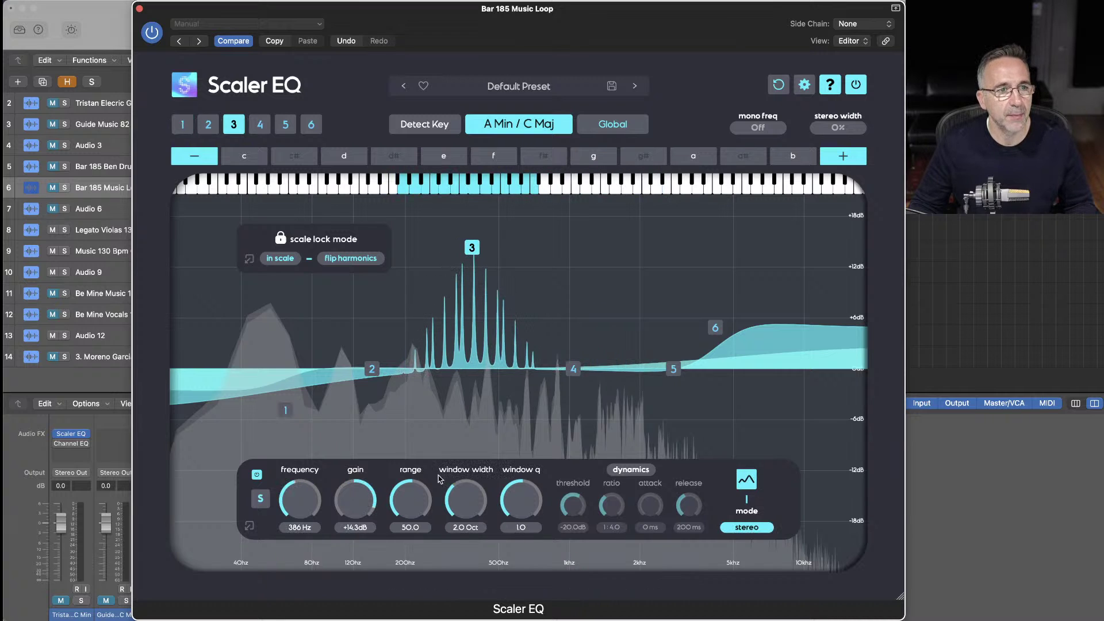
pyautogui.moveTo(406, 527); pyautogui.dragTo(401, 564)
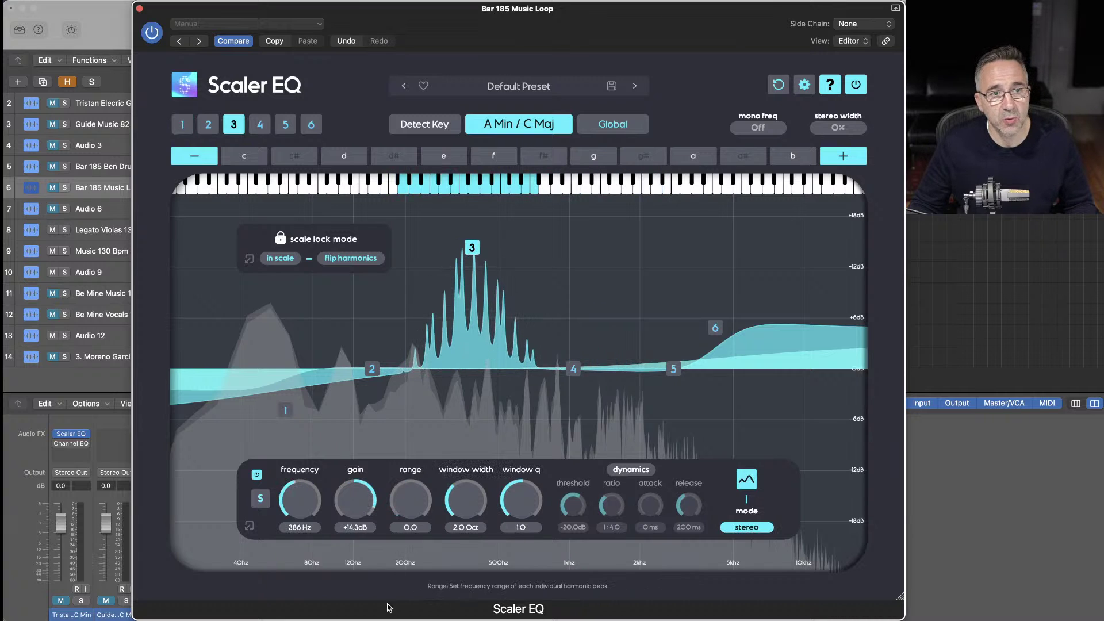
pyautogui.moveTo(389, 608); pyautogui.dragTo(440, 446)
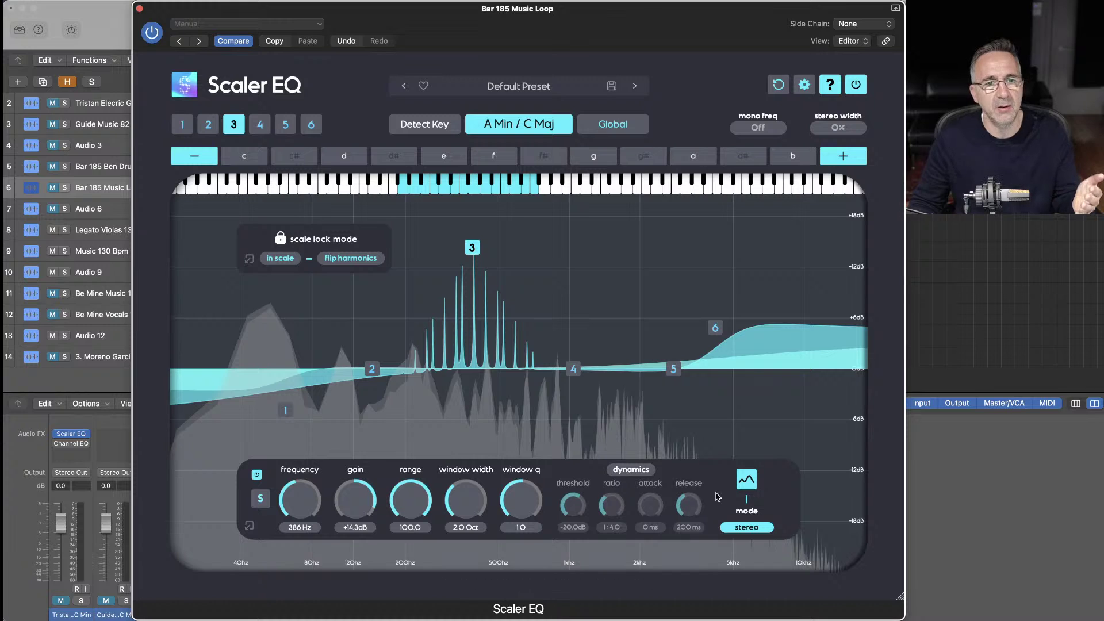
# Change band 3 to Peak mode with its range at about 75.2 and close the plug-in window
pyautogui.click(746, 479)
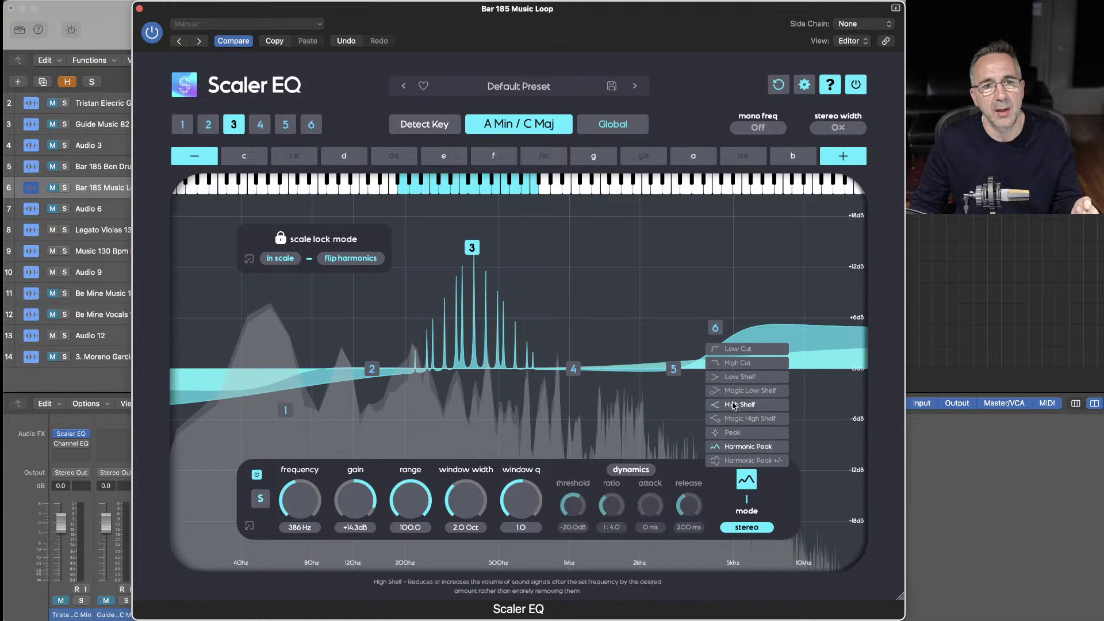
pyautogui.click(731, 431)
pyautogui.moveTo(400, 508)
pyautogui.mouseDown()
pyautogui.moveTo(382, 613)
pyautogui.moveTo(396, 525)
pyautogui.mouseUp()
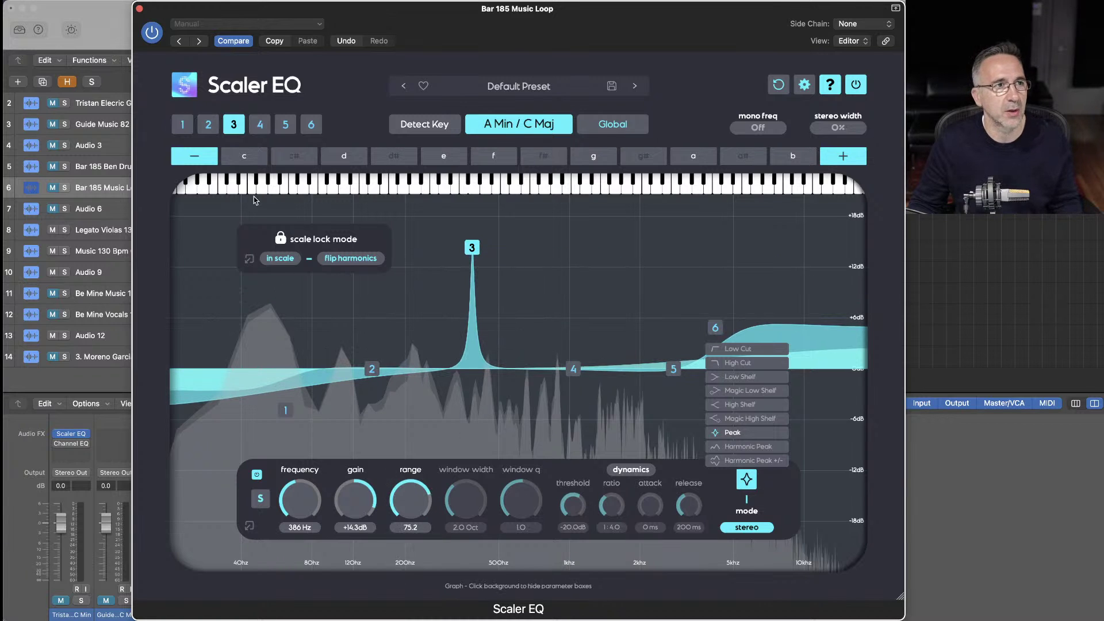
pyautogui.click(138, 8)
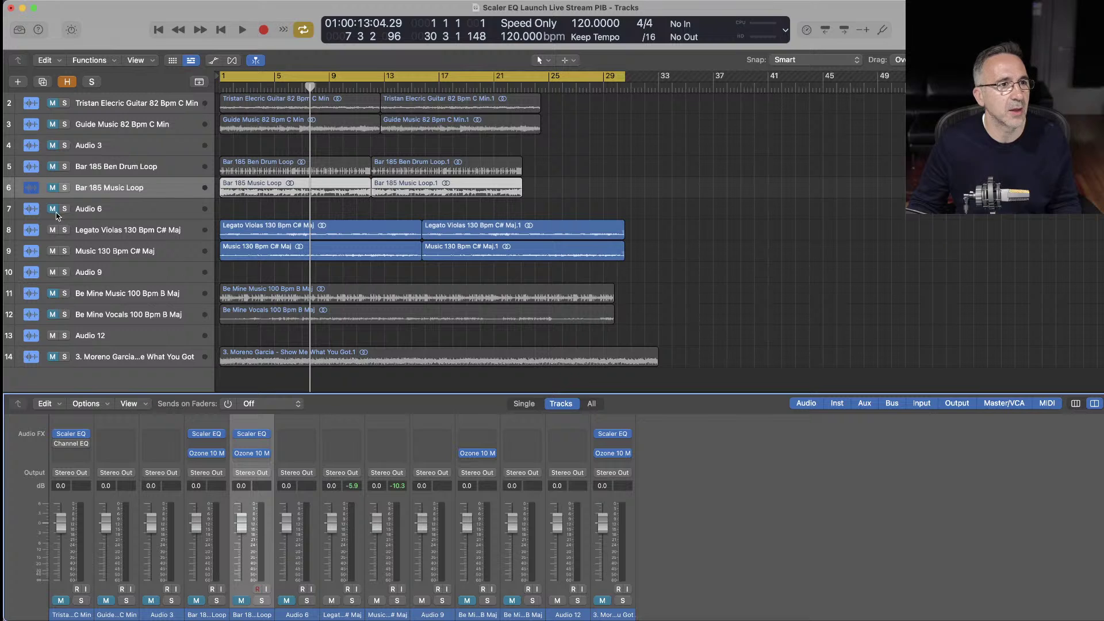
# Solo the Legato Violas 130 Bpm C# Maj track and audition it from the start
pyautogui.click(66, 230)
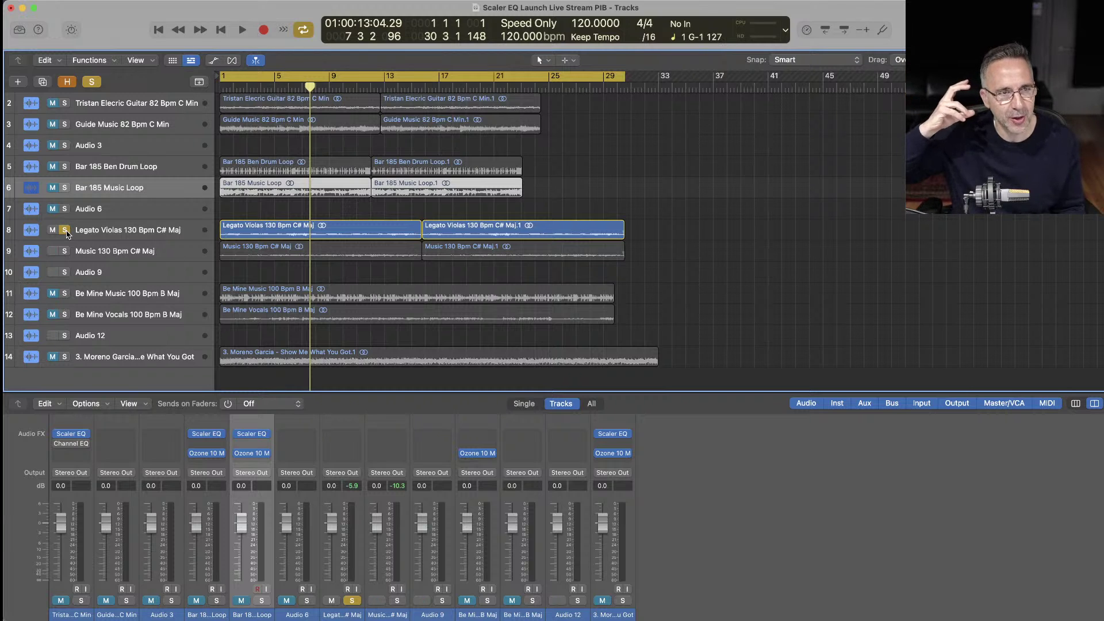
pyautogui.press('Return')
pyautogui.press('space')
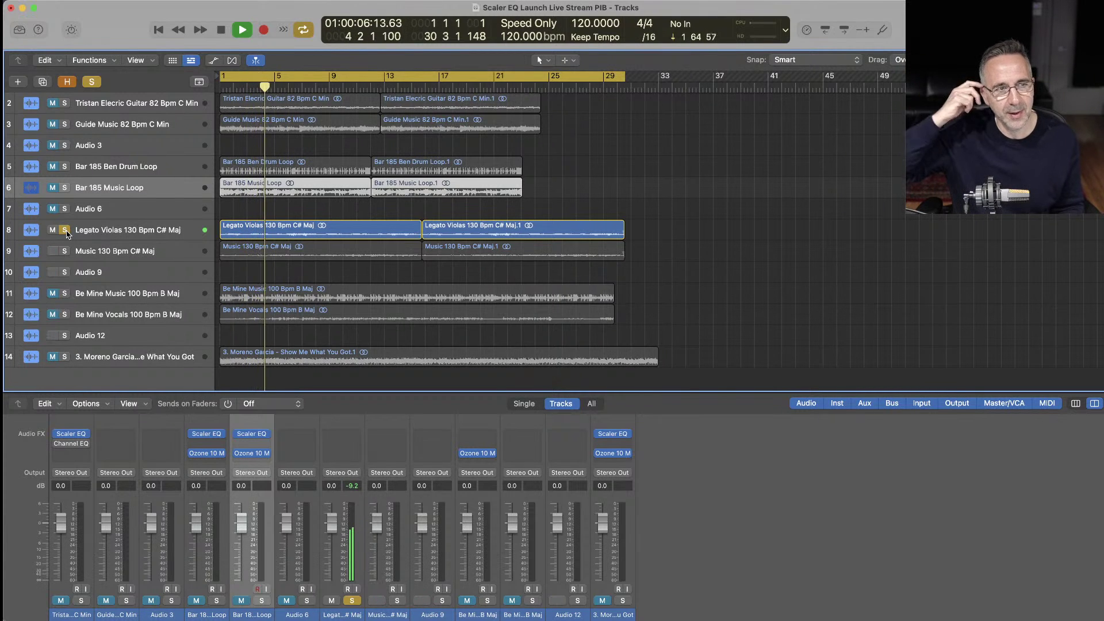
pyautogui.press('space')
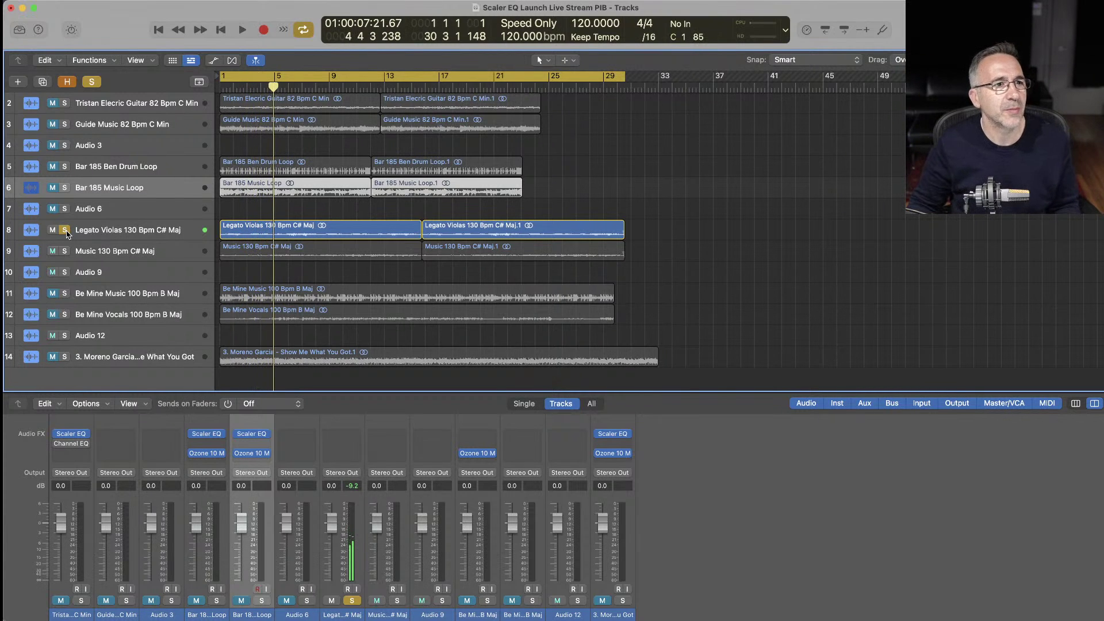
# Solo the Music 130 Bpm C# Maj track as well and play both tracks from the start
pyautogui.click(65, 253)
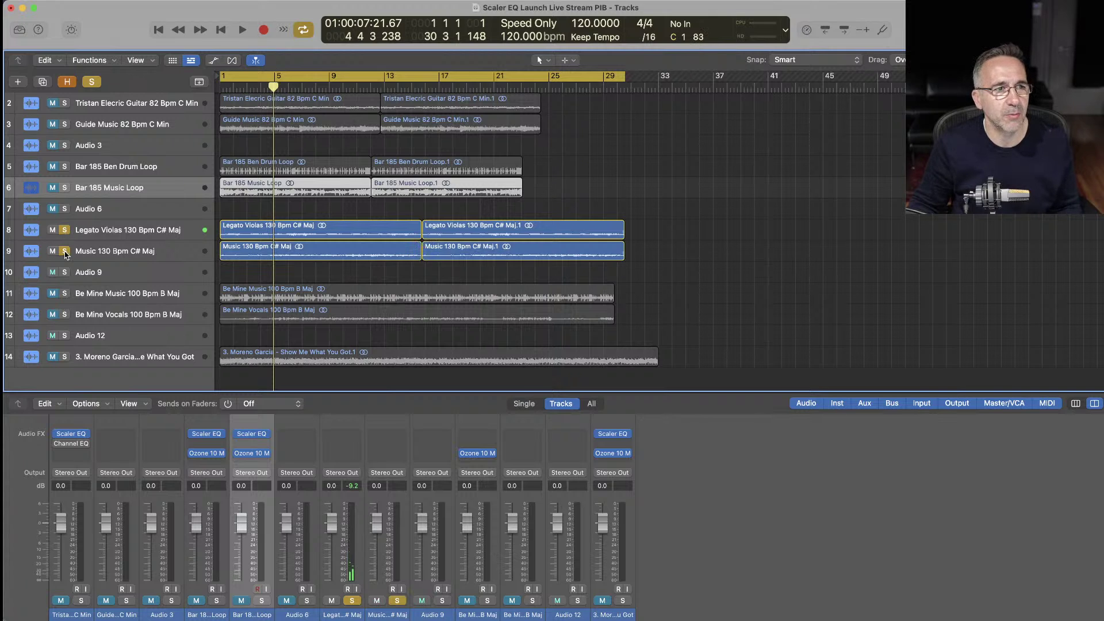
pyautogui.press('Return')
pyautogui.press('space')
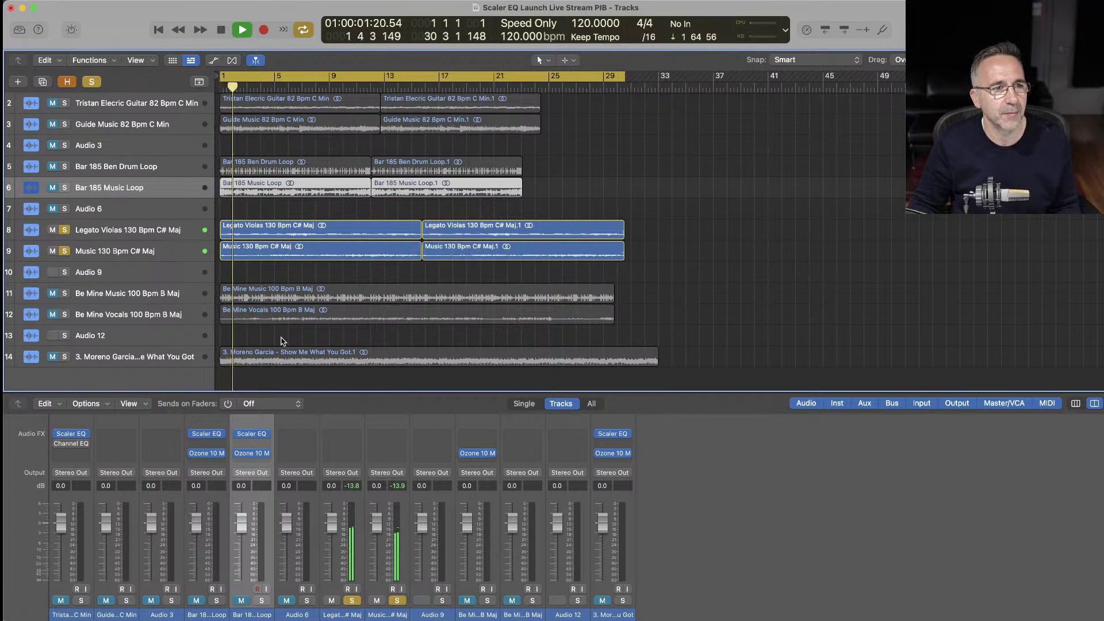
# Insert a stereo Scaler EQ on the Legato Violas channel and move its window fully into view
pyautogui.click(346, 432)
pyautogui.moveTo(368, 279)
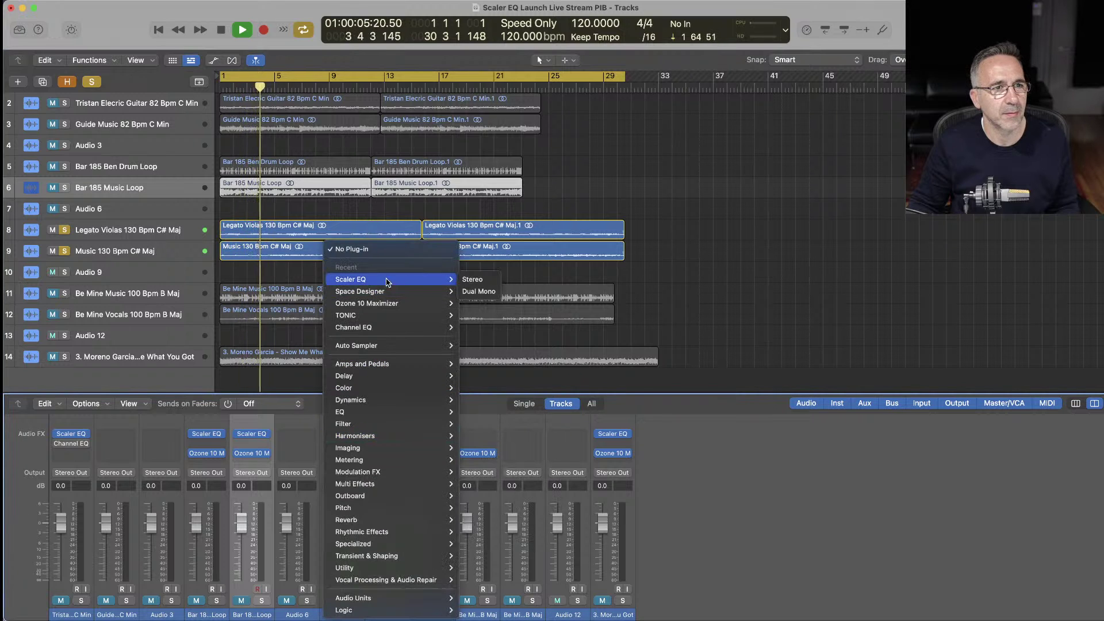
pyautogui.click(477, 279)
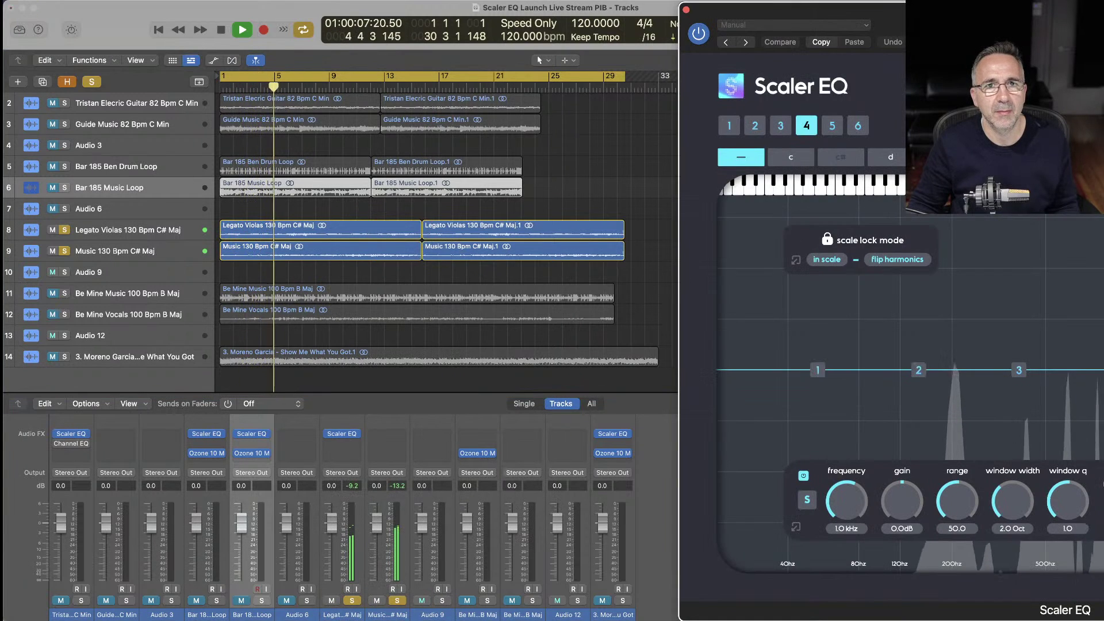
pyautogui.moveTo(996, 6); pyautogui.dragTo(449, 8)
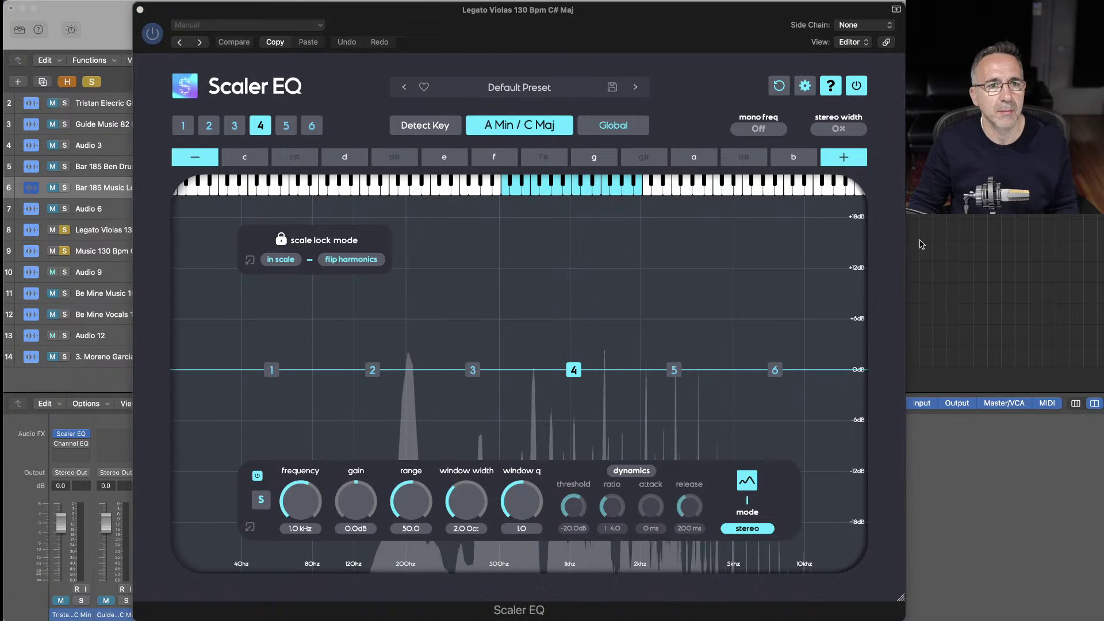
# Stop playback, select the Legato Violas track and reopen its Scaler EQ
pyautogui.click(923, 245)
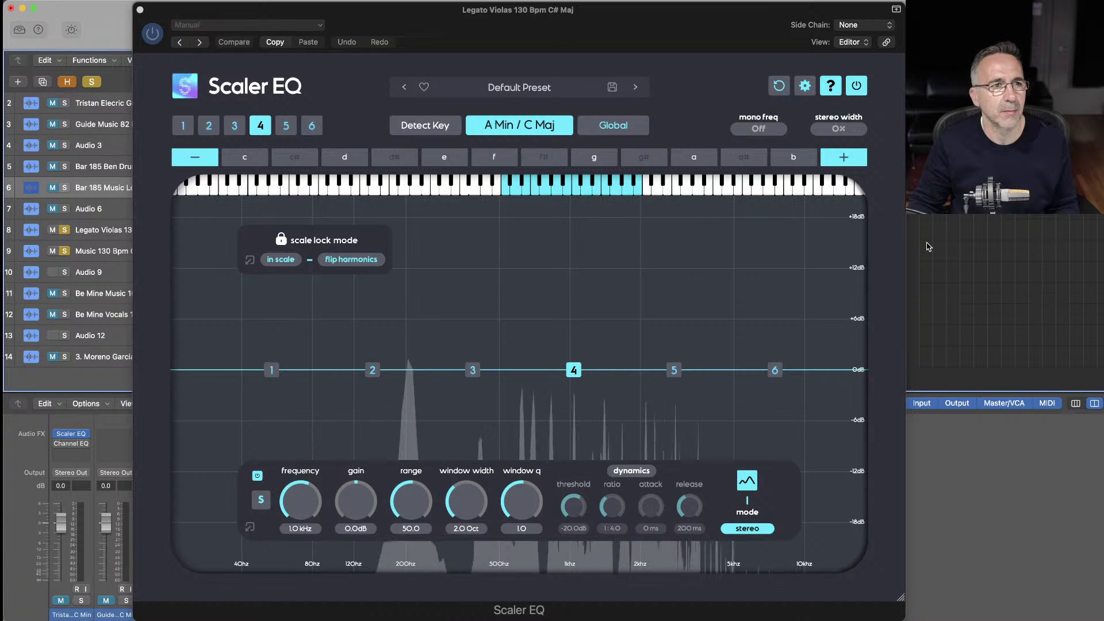
pyautogui.click(139, 10)
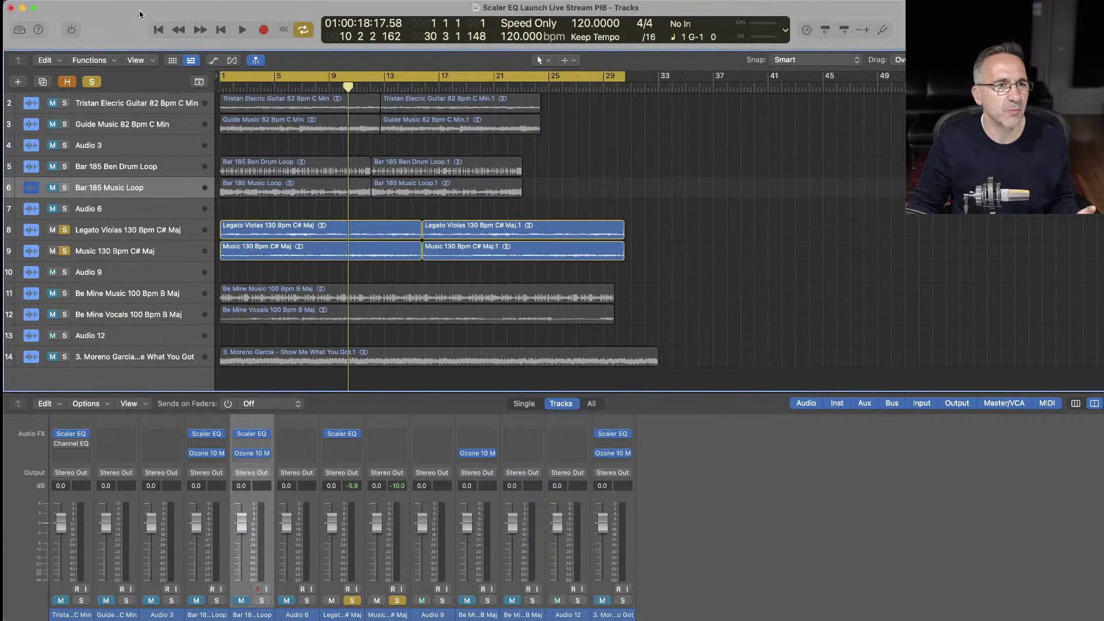
pyautogui.click(157, 213)
pyautogui.click(157, 232)
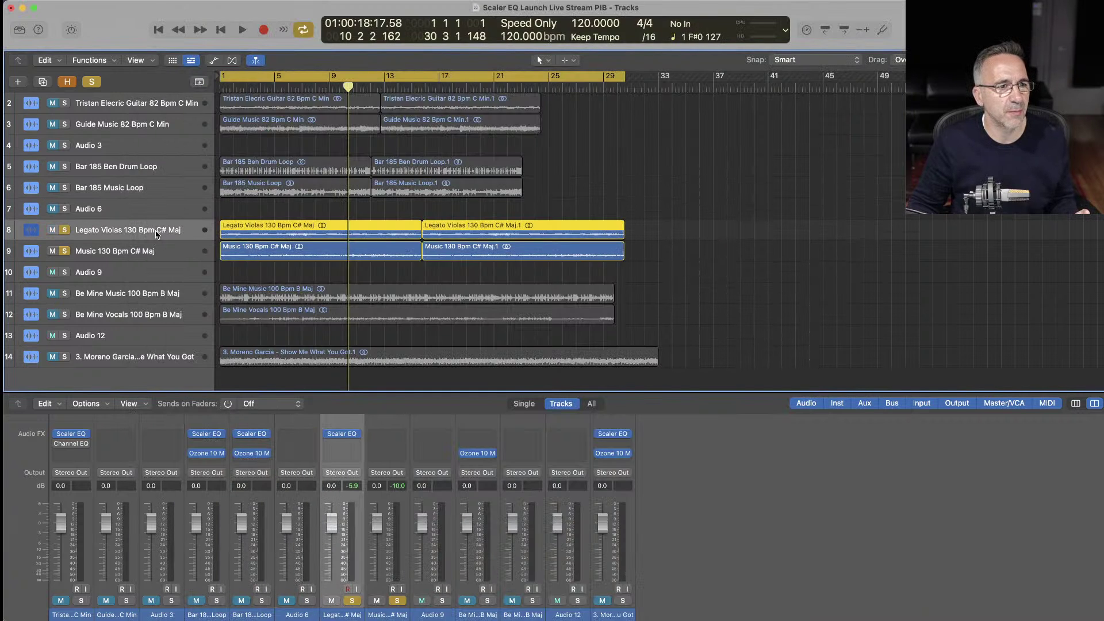
pyautogui.click(341, 434)
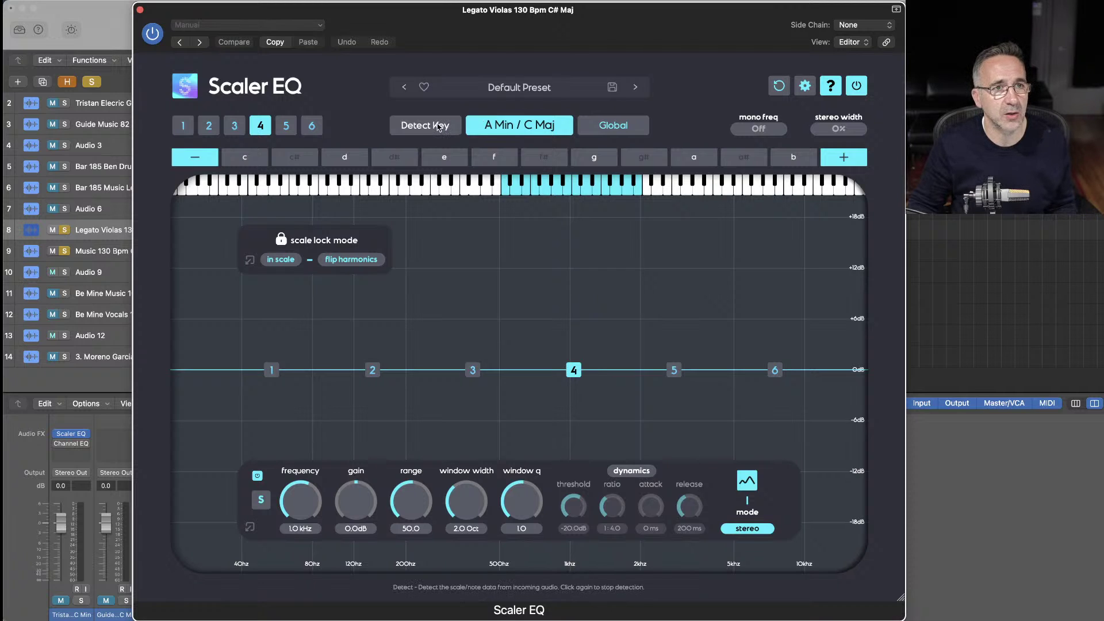
# Unsolo the Music 130 Bpm C# Maj track, detect the Legato Violas' key from its playing audio, and close the plug-in window
pyautogui.click(68, 253)
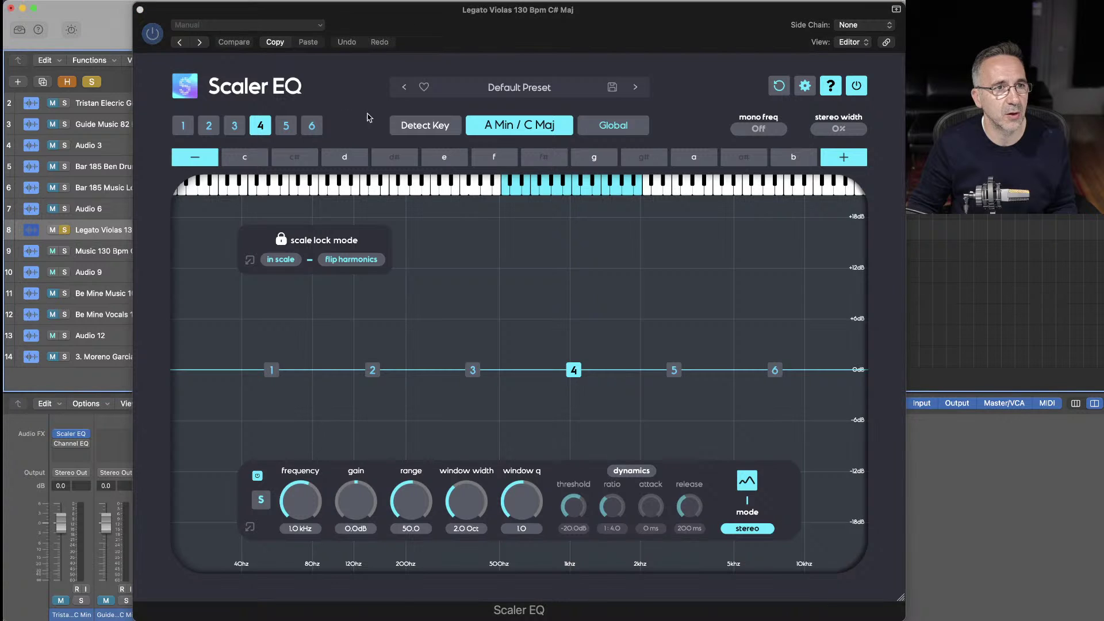
pyautogui.click(412, 126)
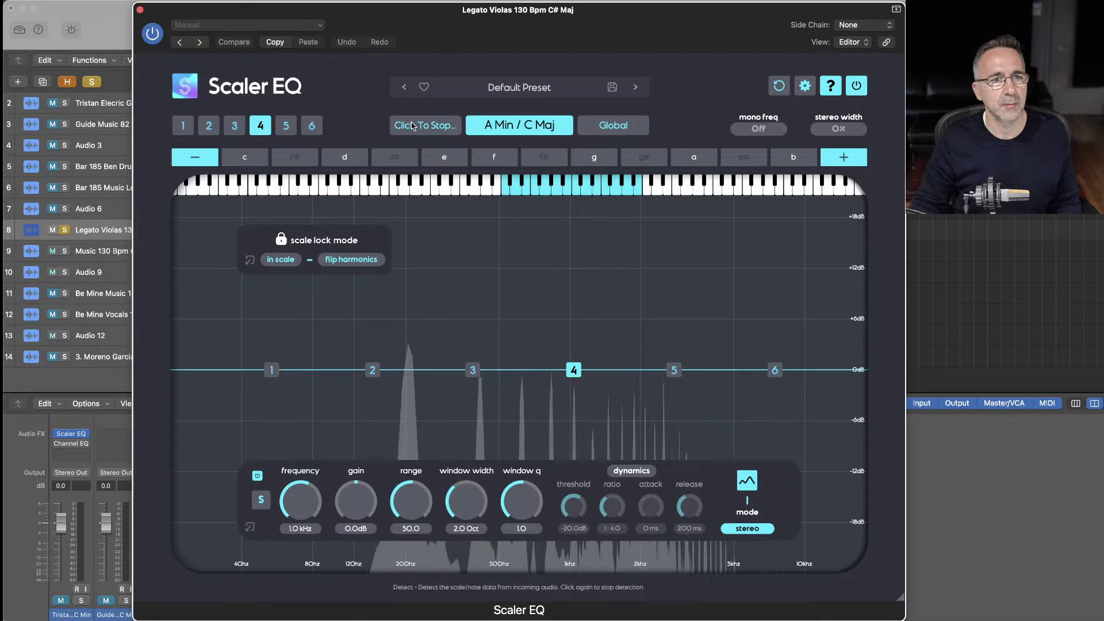
pyautogui.click(411, 125)
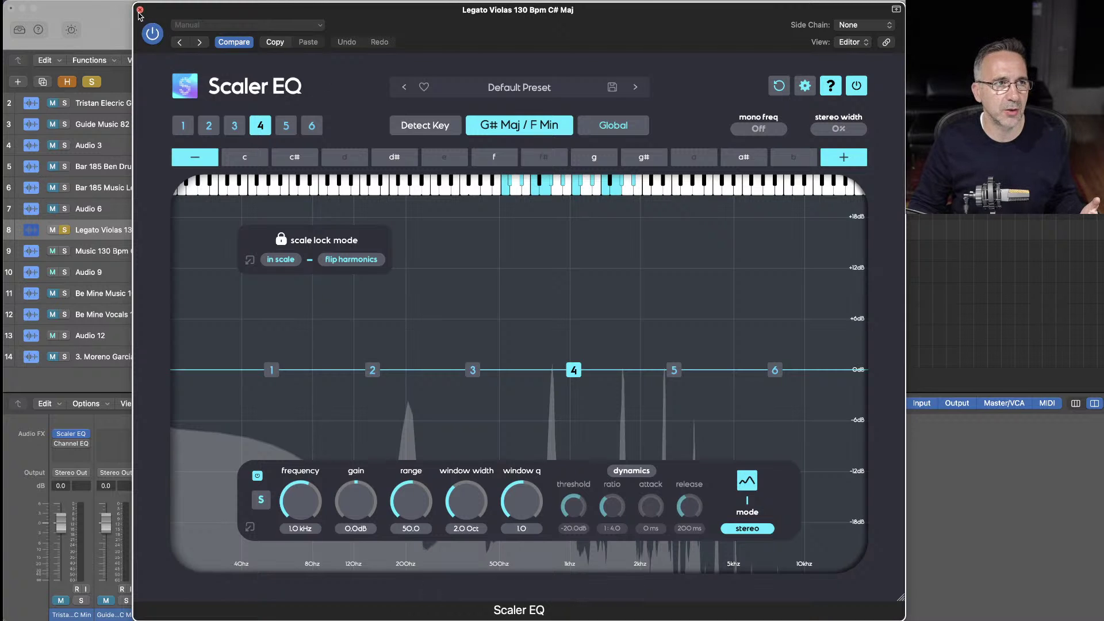
pyautogui.click(140, 11)
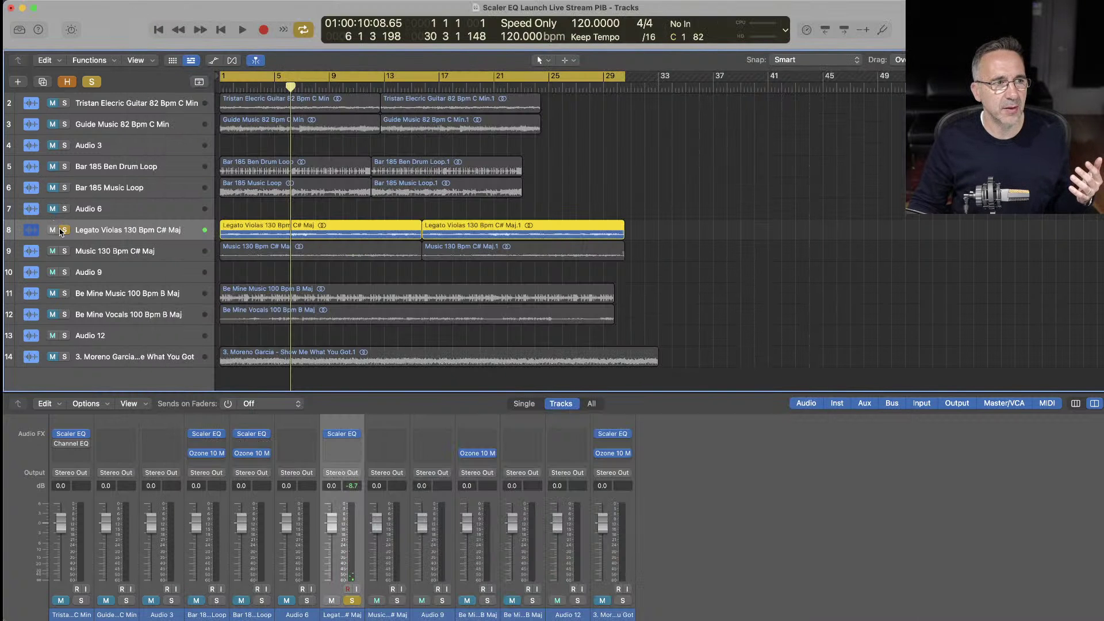
# Select the Music 130 Bpm C# Maj track, insert a Scaler EQ on its channel and move the plug-in window fully into view
pyautogui.click(342, 435)
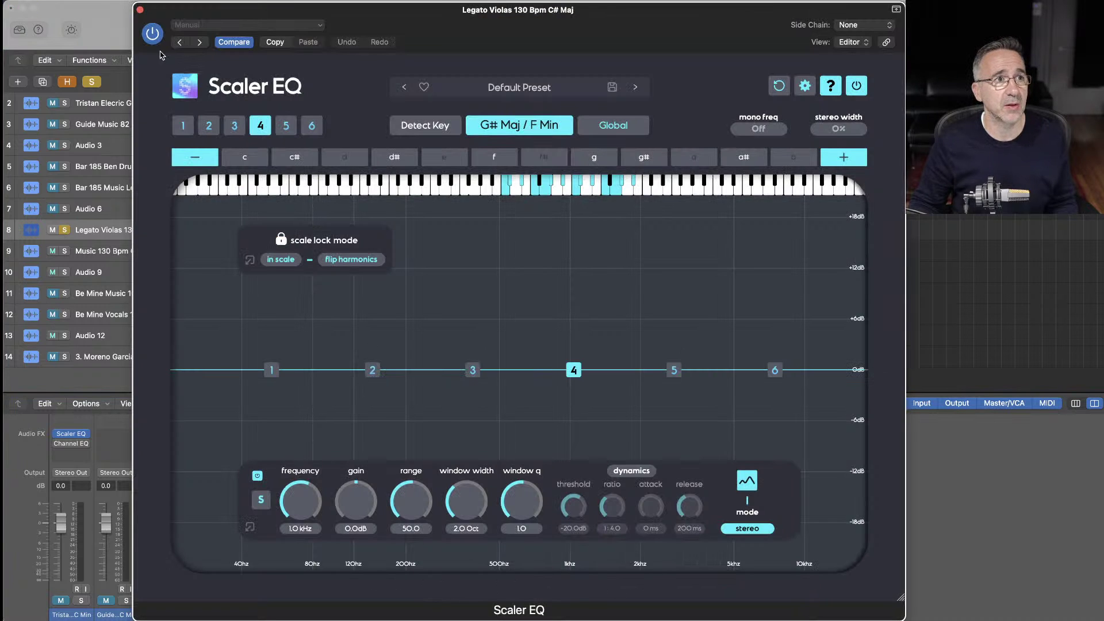
pyautogui.click(140, 10)
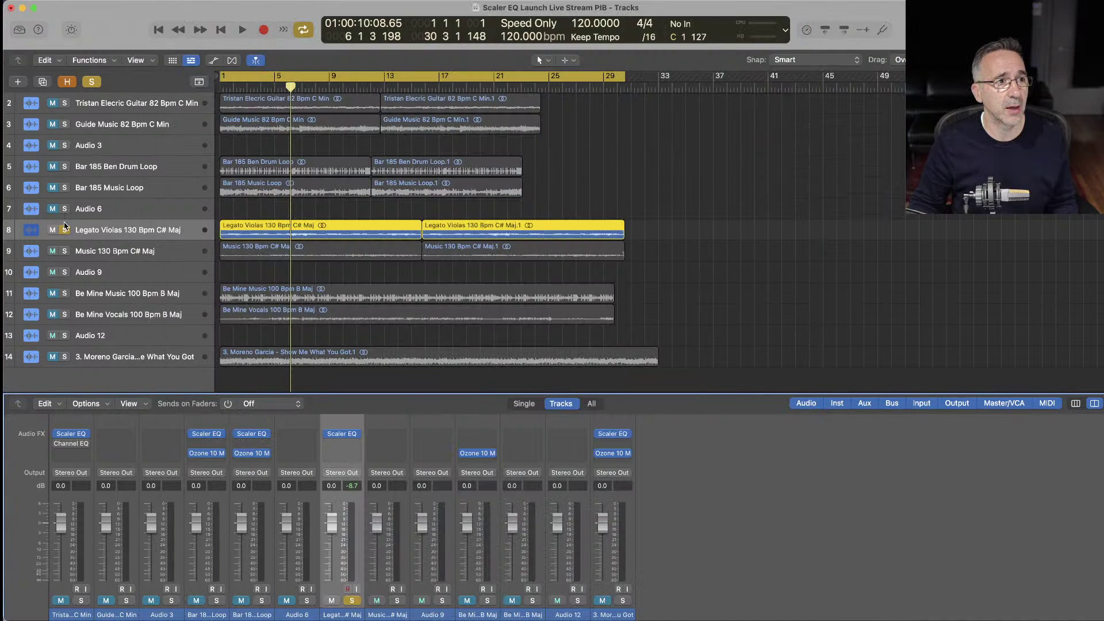
pyautogui.click(103, 251)
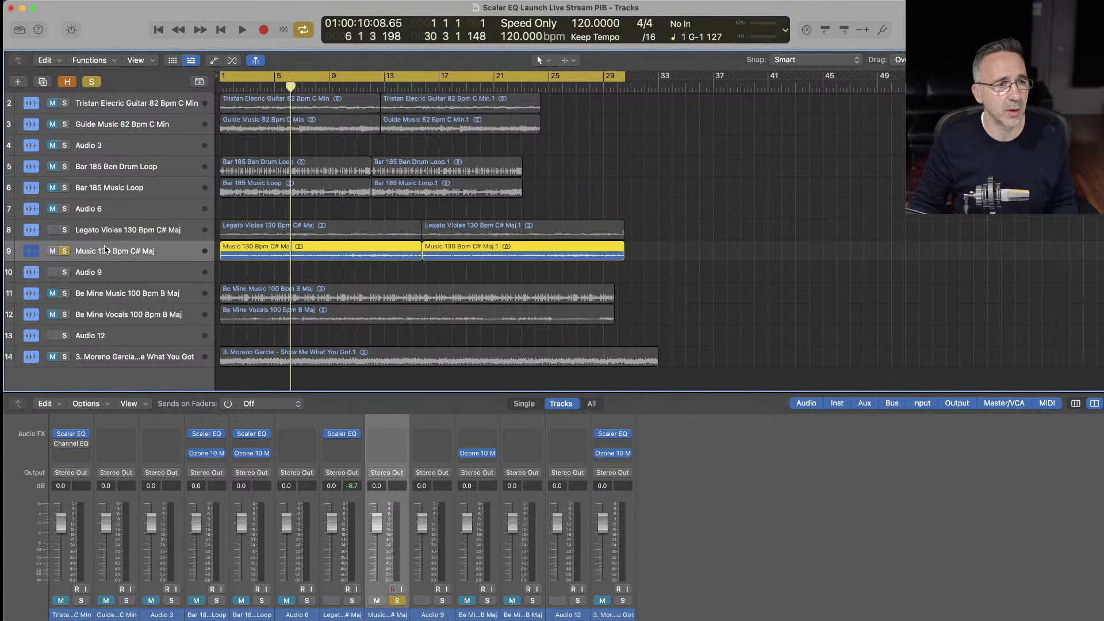
pyautogui.click(400, 435)
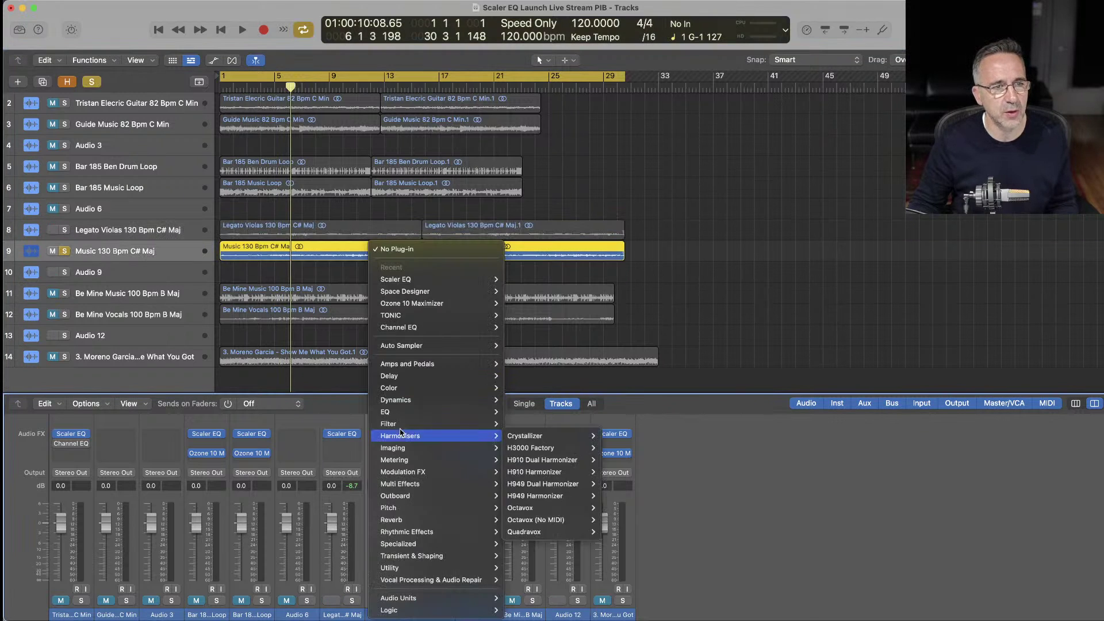
pyautogui.click(569, 178)
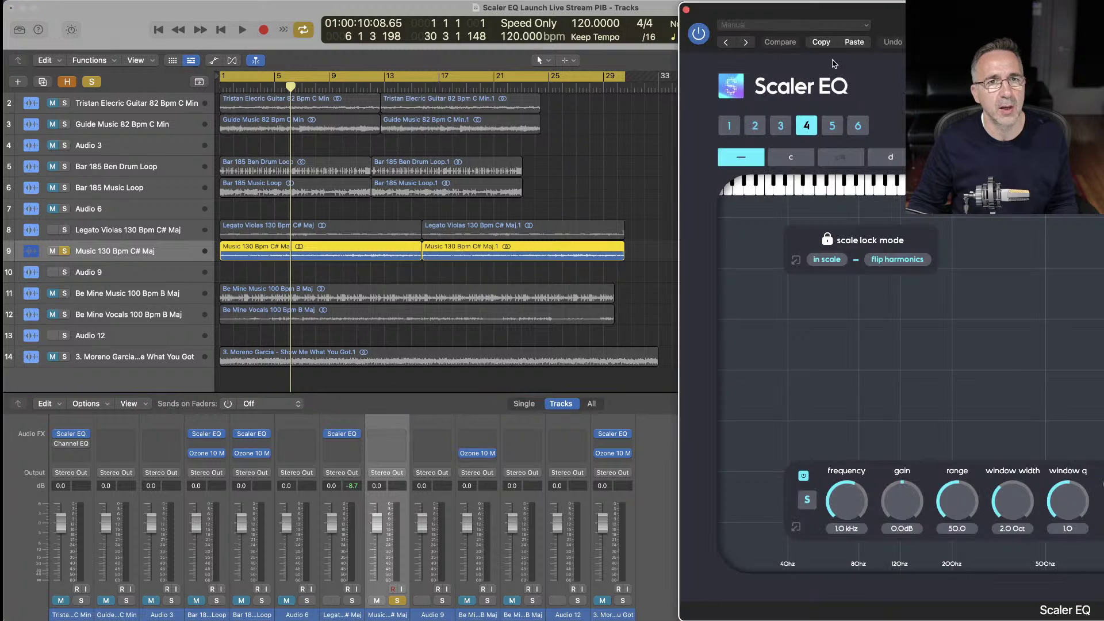
pyautogui.moveTo(991, 8); pyautogui.dragTo(441, 5)
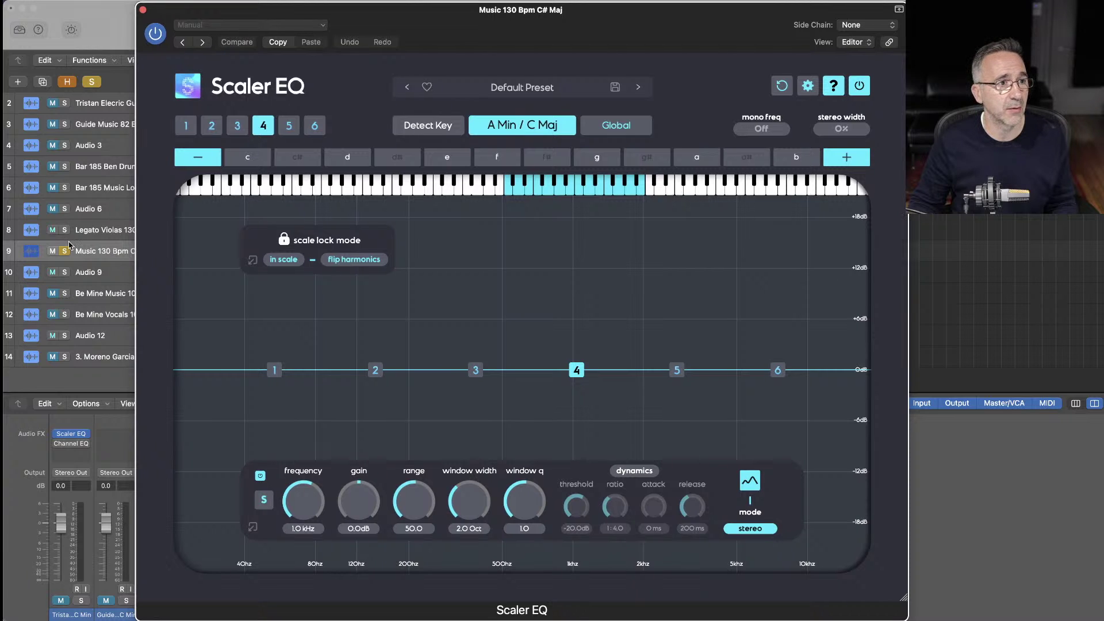
# Detect the key from the Music 130 Bpm C# Maj track's playing audio and close its Scaler EQ window
pyautogui.click(424, 126)
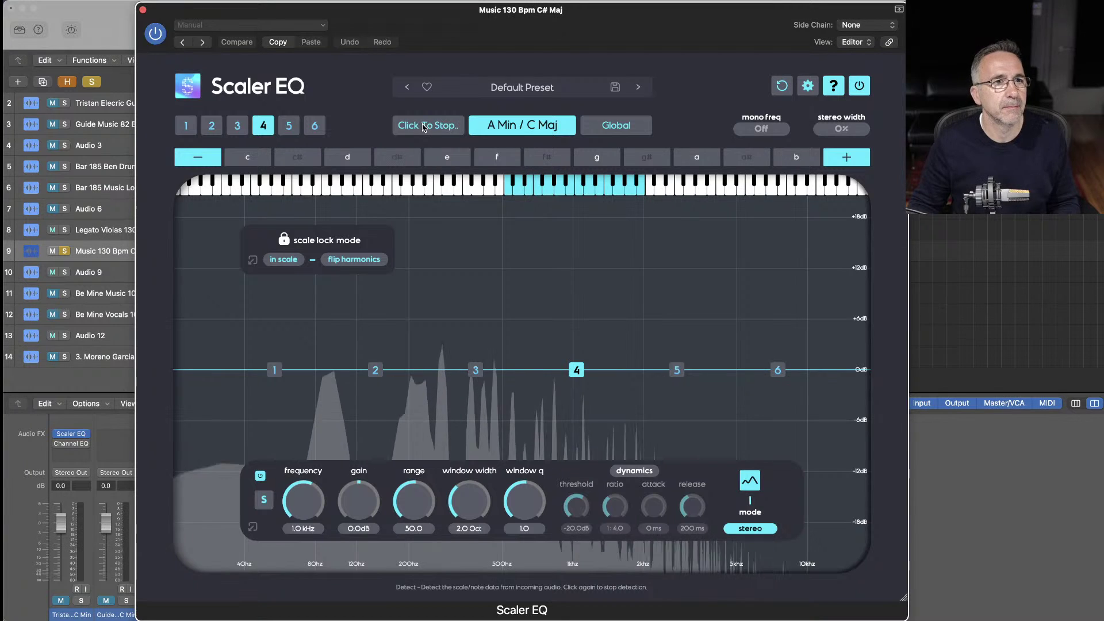
pyautogui.click(423, 126)
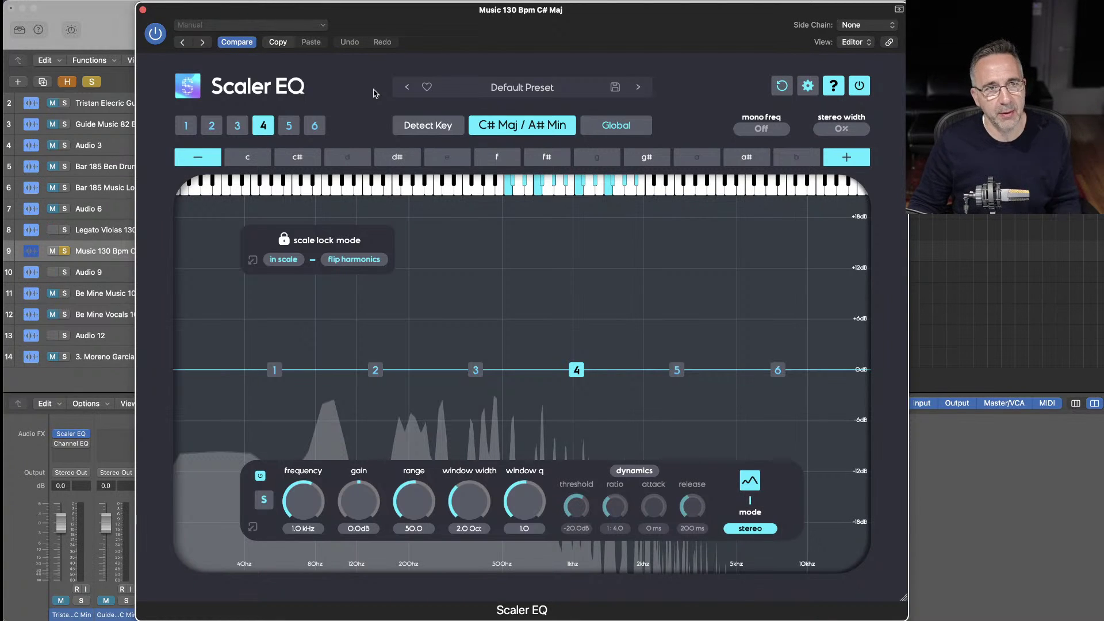
pyautogui.click(143, 10)
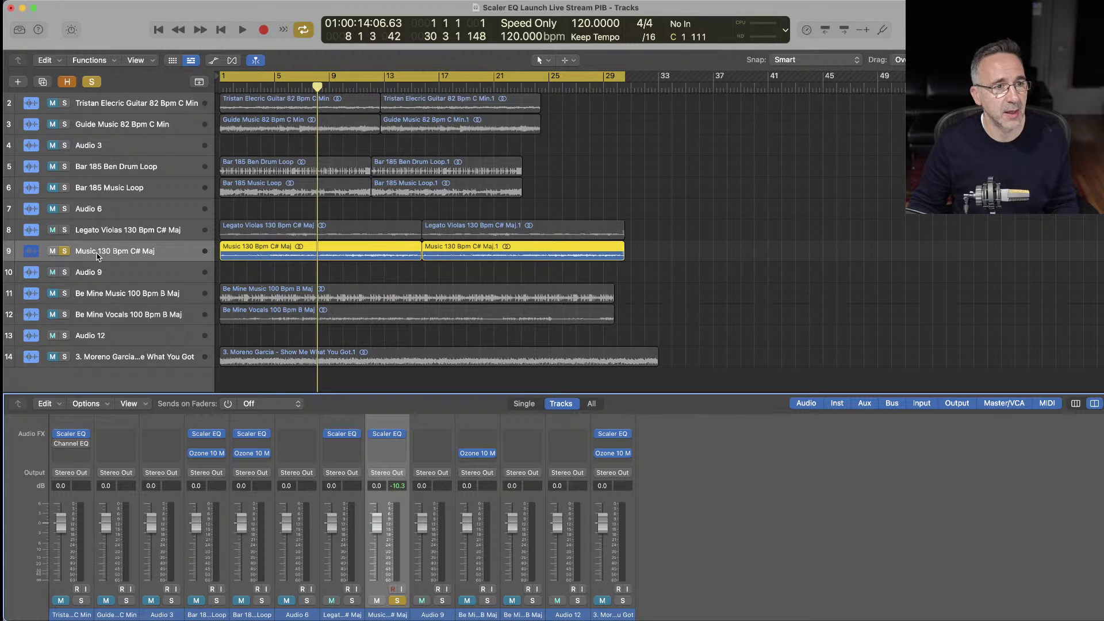
pyautogui.click(385, 435)
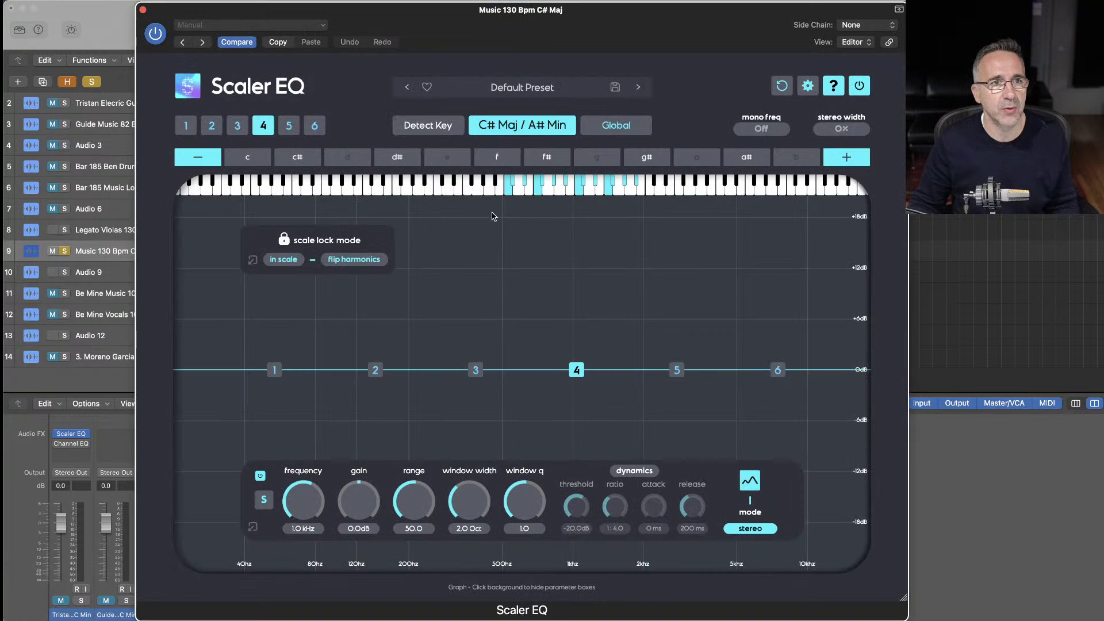
pyautogui.click(143, 10)
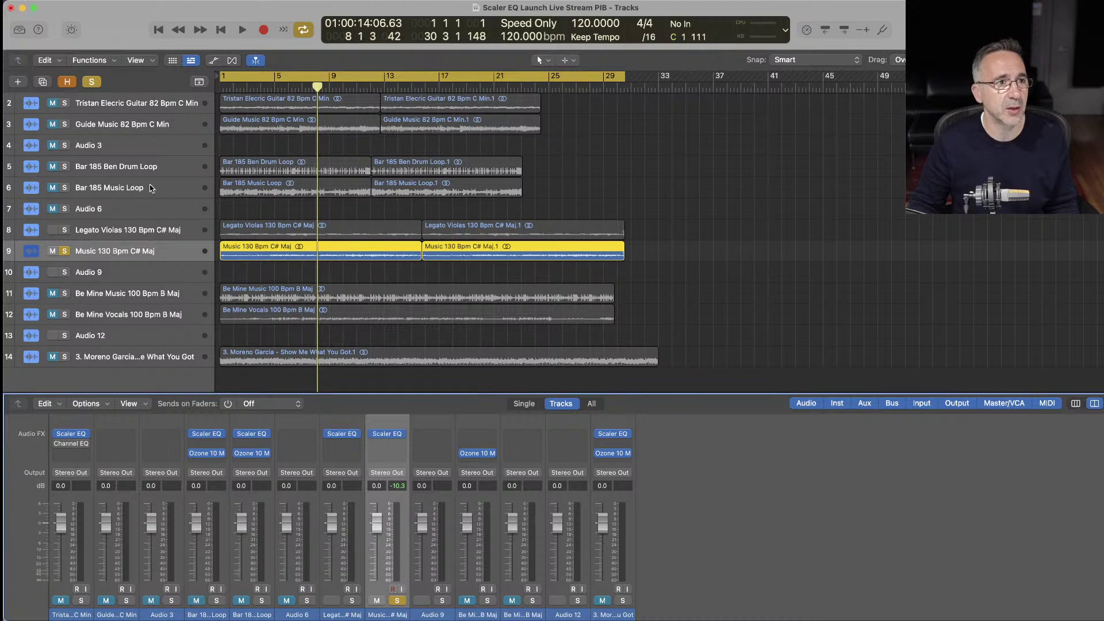
# Solo the Legato Violas track too and set the key in its Scaler EQ to C# Major
pyautogui.click(148, 232)
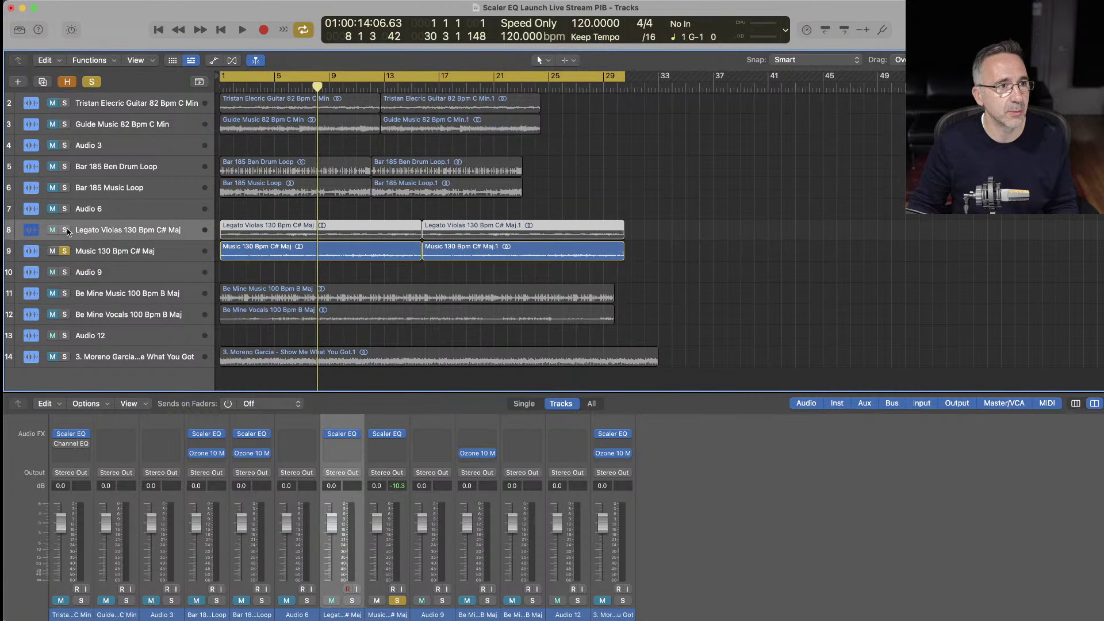
pyautogui.click(66, 230)
pyautogui.click(342, 434)
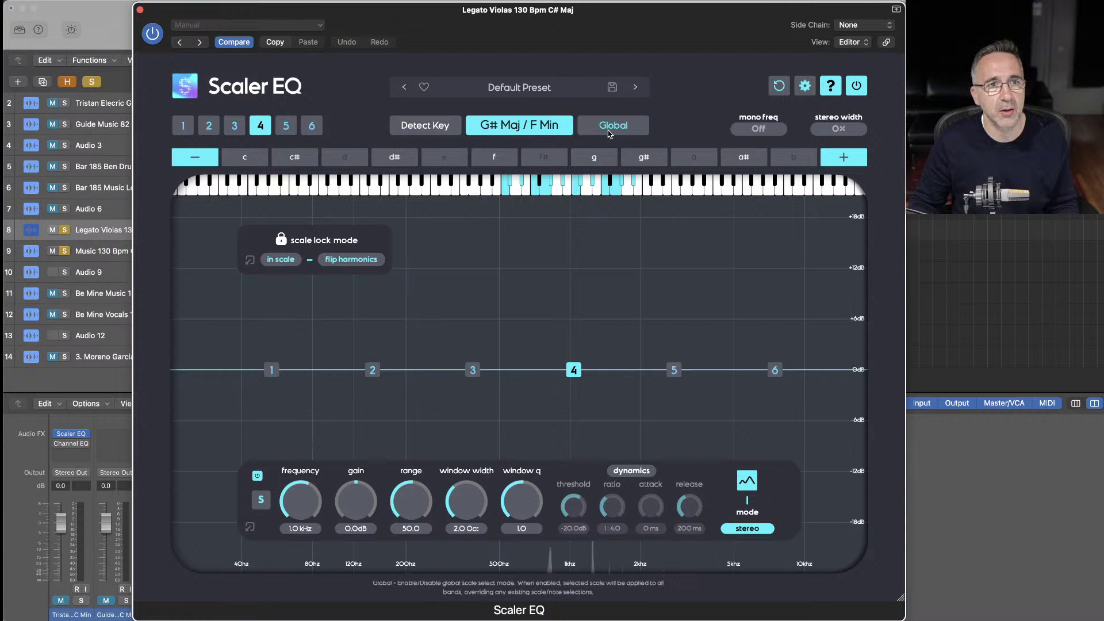
pyautogui.click(533, 131)
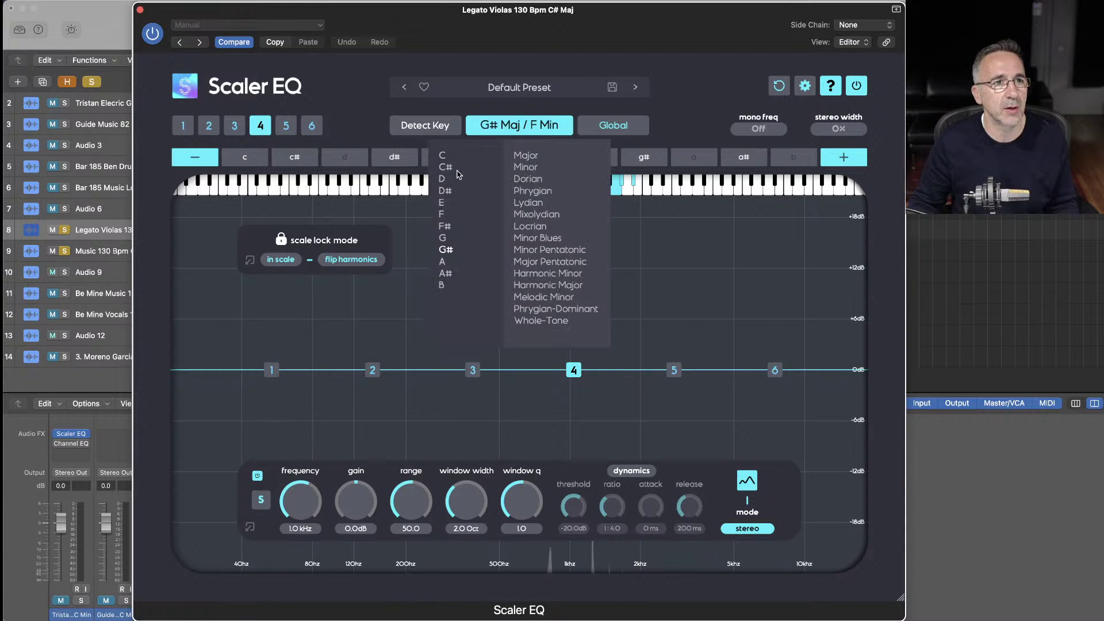
pyautogui.click(519, 156)
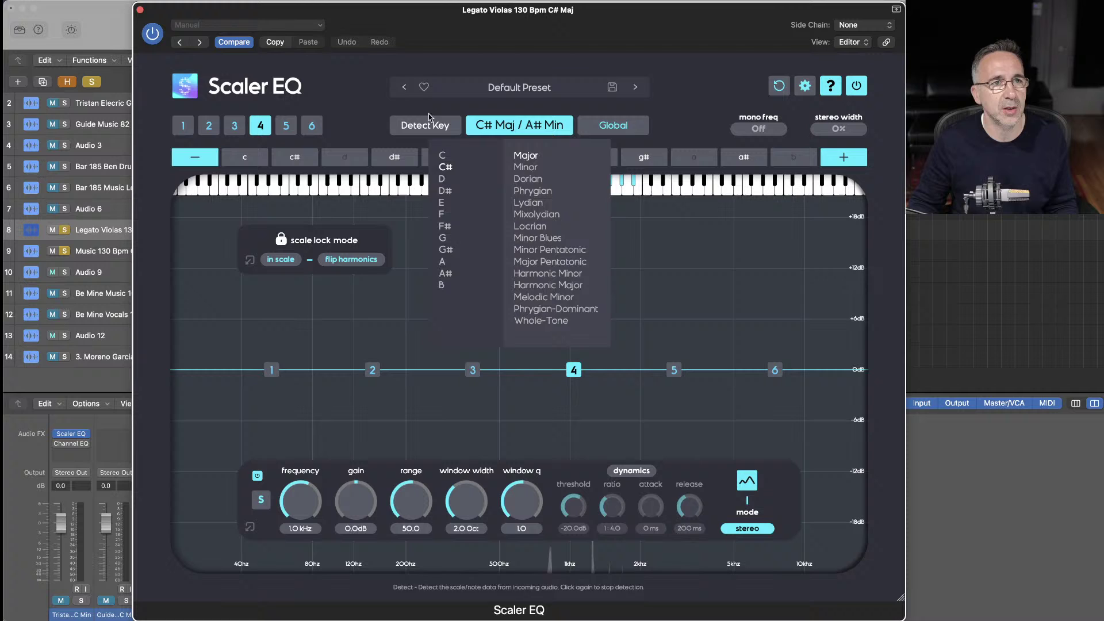
# Unsolo the Music 130 Bpm C# Maj track and boost the Legato Violas' in-scale band 4 to about +3.9 dB at 1.1 kHz
pyautogui.click(67, 257)
pyautogui.press('space')
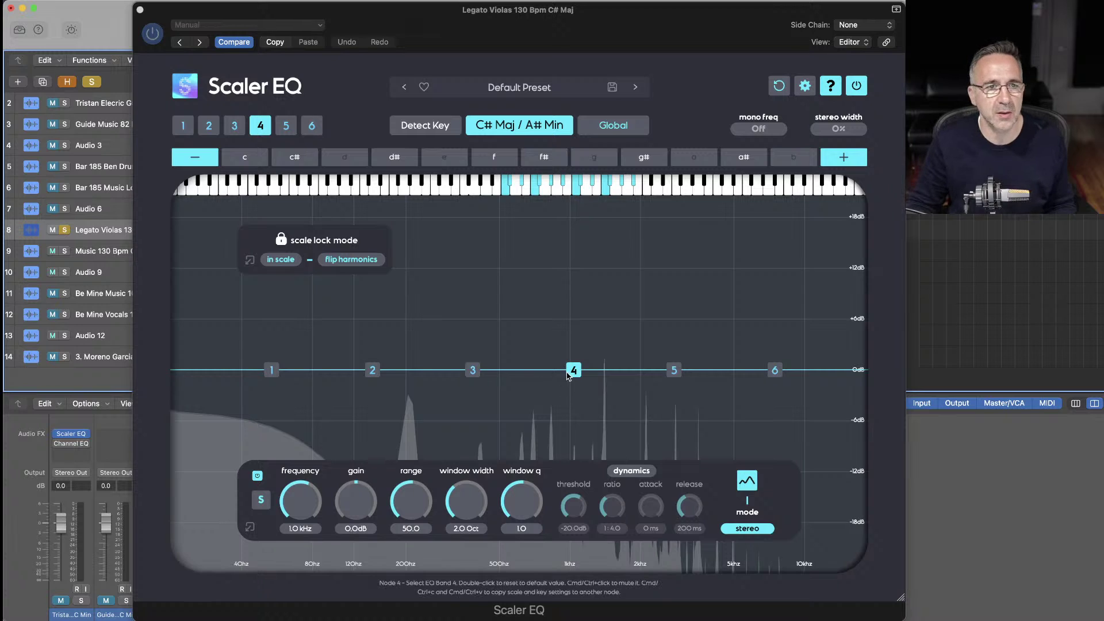
pyautogui.moveTo(573, 371); pyautogui.dragTo(570, 328)
pyautogui.click(277, 260)
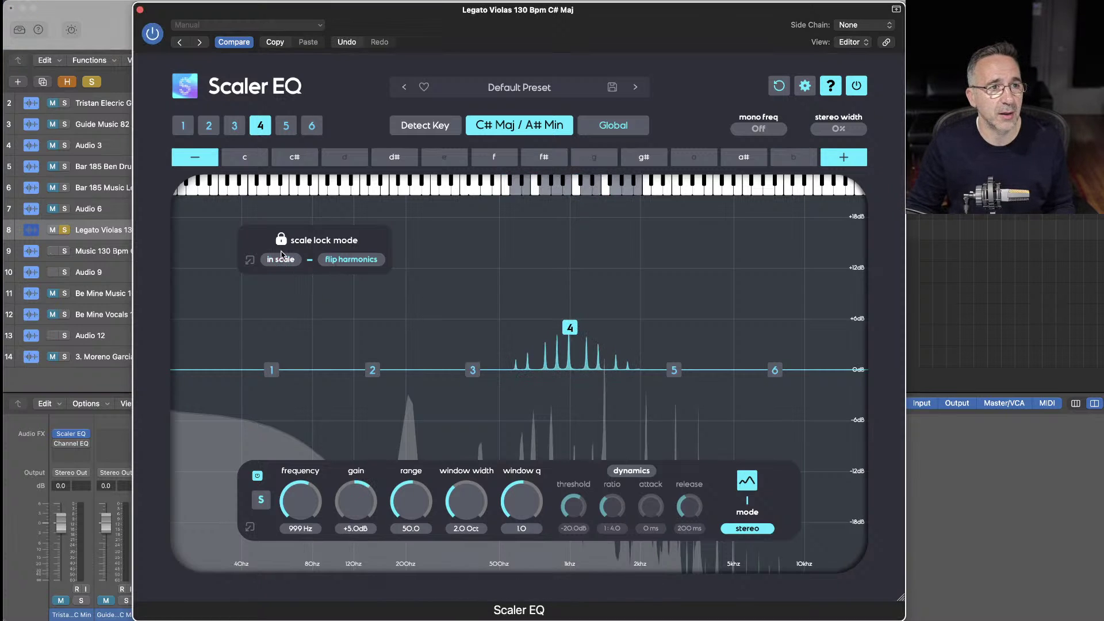
pyautogui.click(276, 260)
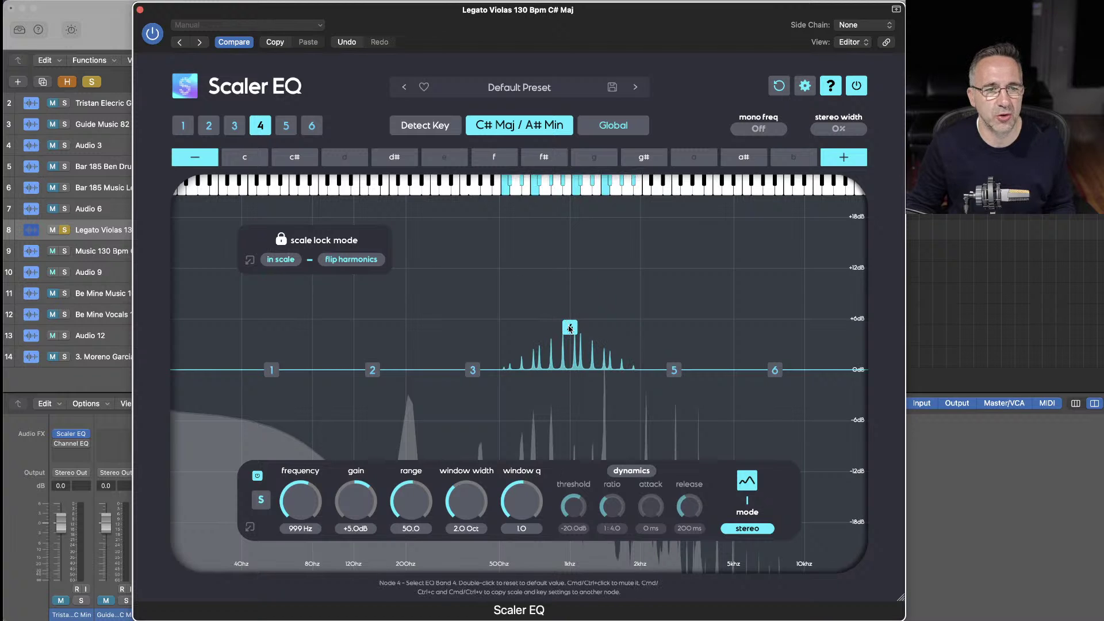
pyautogui.moveTo(569, 328)
pyautogui.mouseDown()
pyautogui.moveTo(579, 447)
pyautogui.moveTo(579, 337)
pyautogui.mouseUp()
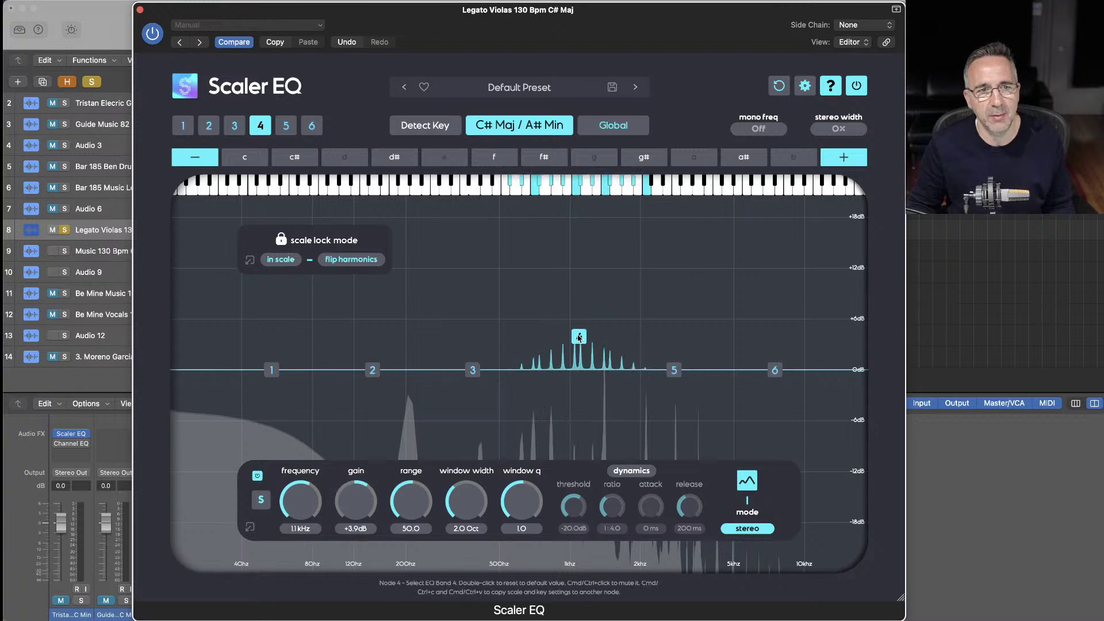
# Flip band 4 to the out-of-scale notes, boost it to +18.0 dB at about 1.7 kHz and widen its window to 4.3 octaves
pyautogui.click(277, 259)
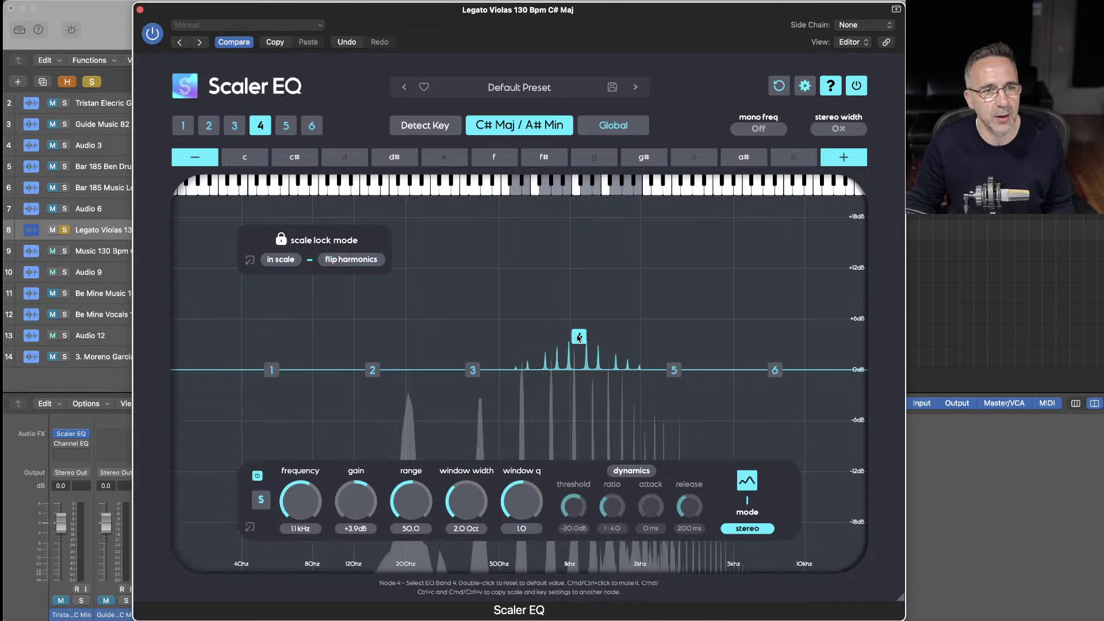
pyautogui.moveTo(571, 336); pyautogui.dragTo(624, 217)
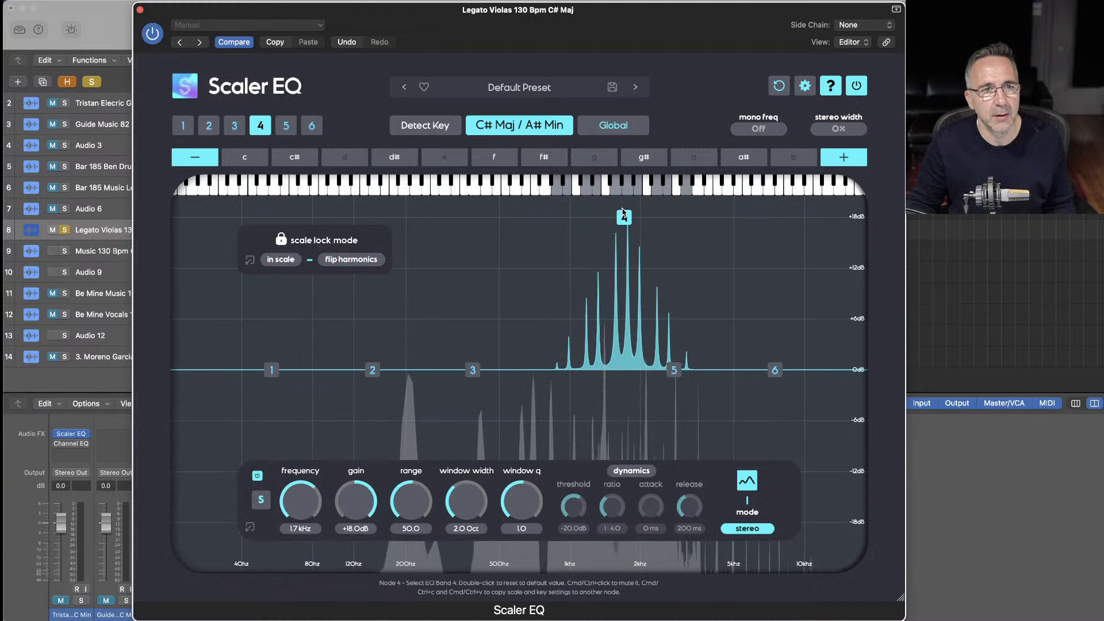
pyautogui.moveTo(459, 509); pyautogui.dragTo(459, 441)
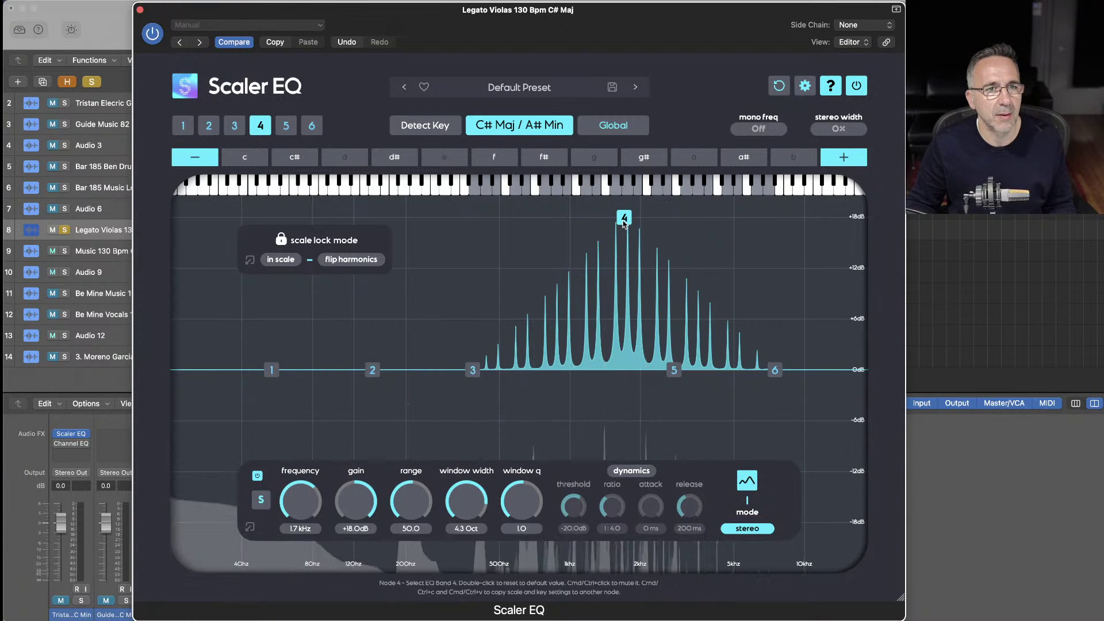
# Shift band 4 down to about 1.2 kHz and cut its out-of-scale notes by about 11.5 dB
pyautogui.moveTo(624, 222); pyautogui.dragTo(583, 223)
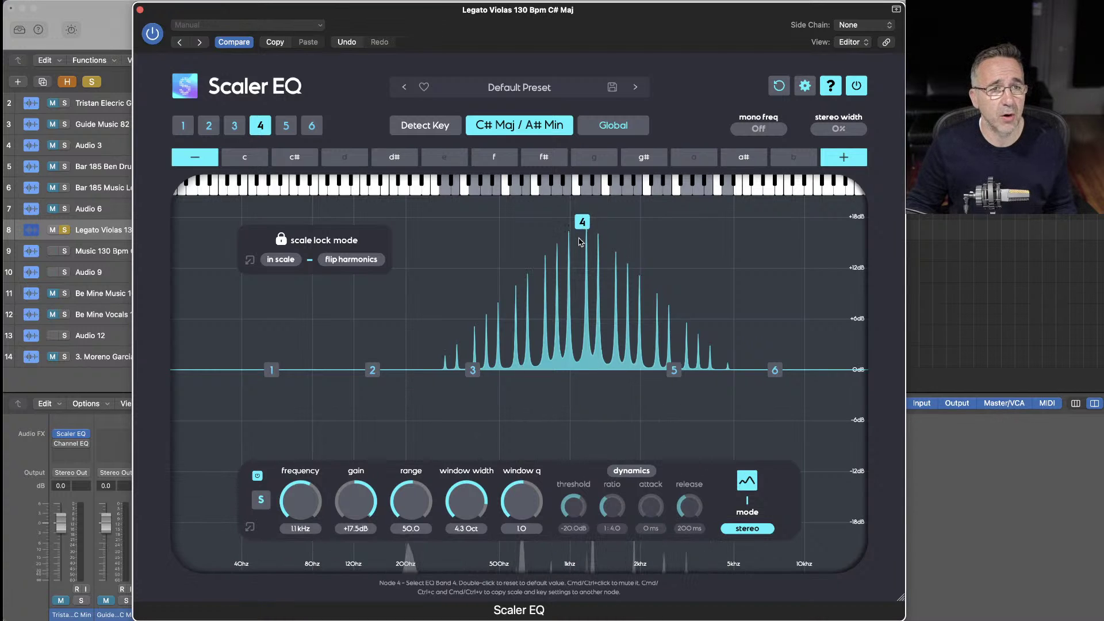
pyautogui.moveTo(581, 241); pyautogui.dragTo(586, 487)
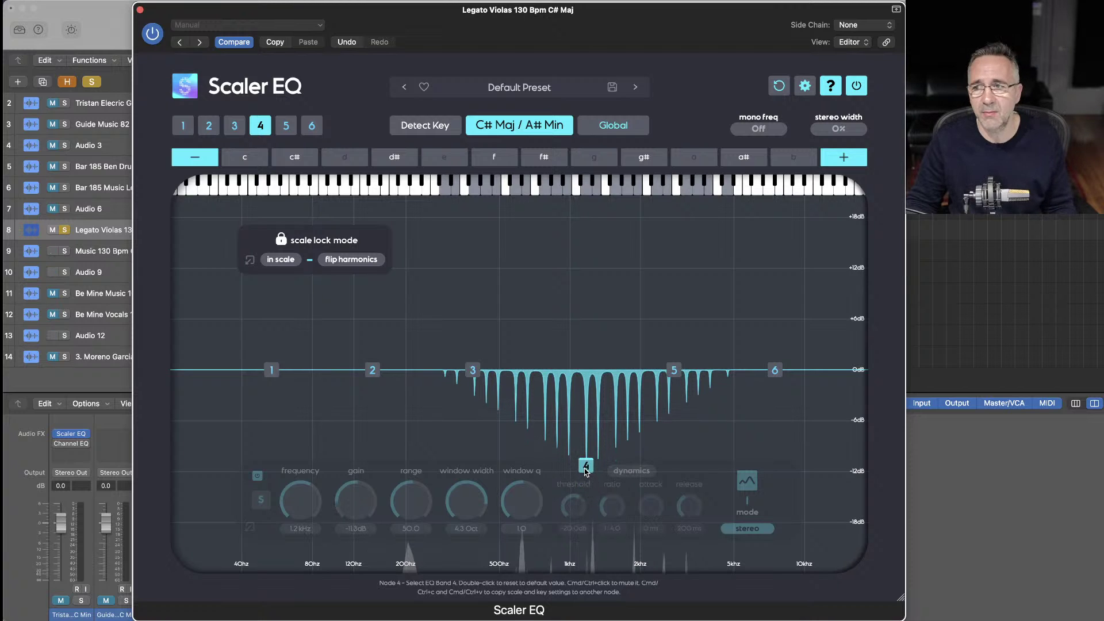
pyautogui.moveTo(586, 473); pyautogui.dragTo(586, 473)
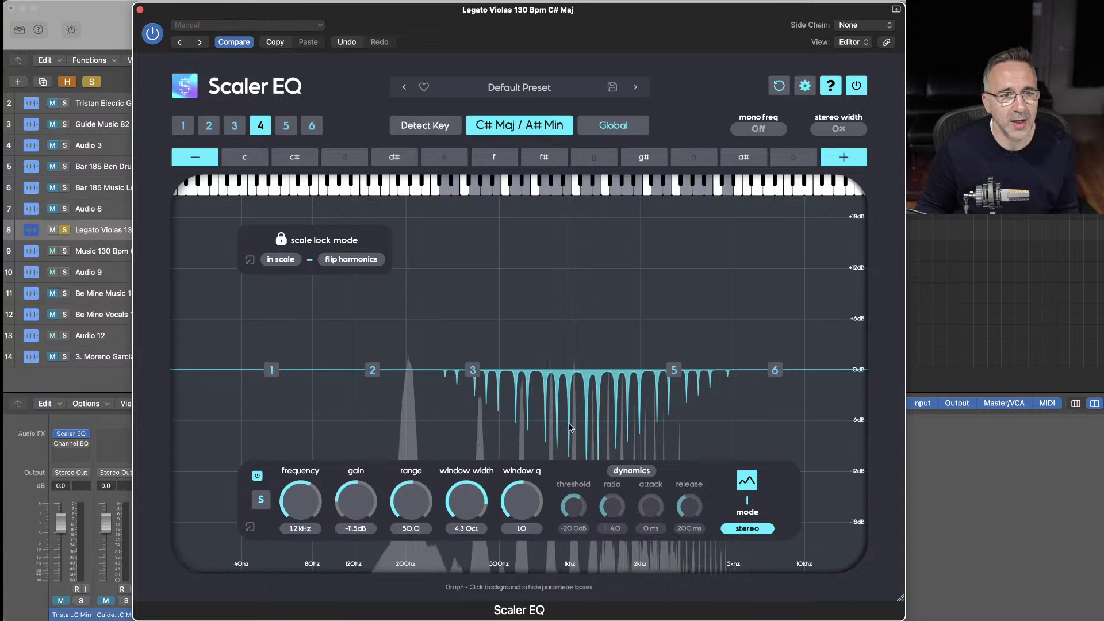
# Solo the Music 130 Bpm C# Maj track as well, set the violas' stereo width to 44% and compare the EQ bypassed and active
pyautogui.click(65, 252)
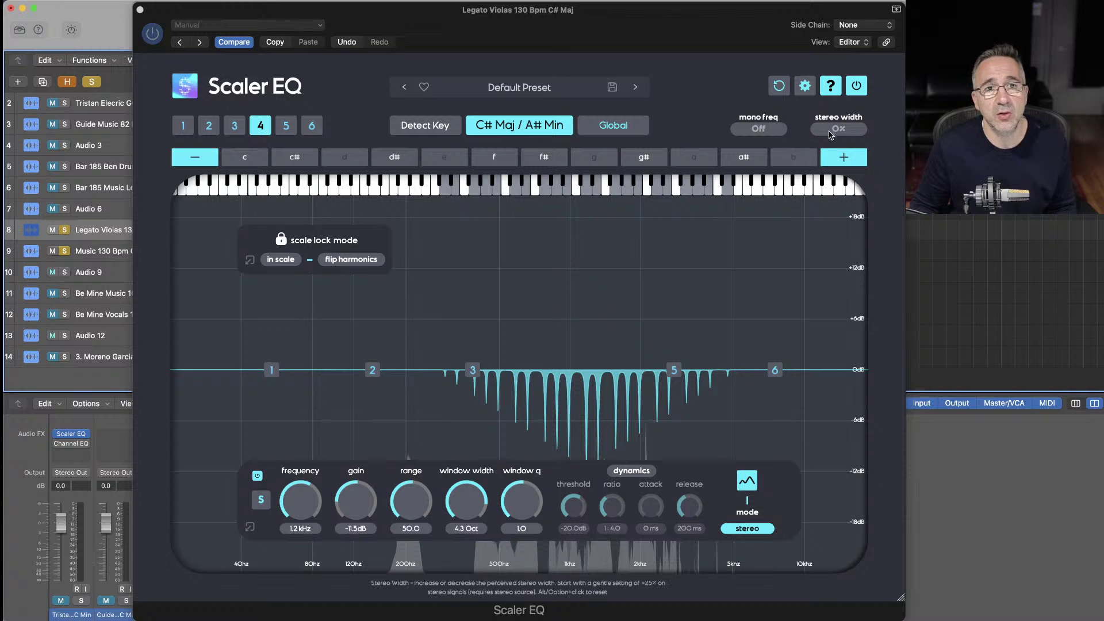
pyautogui.moveTo(833, 133); pyautogui.dragTo(832, 109)
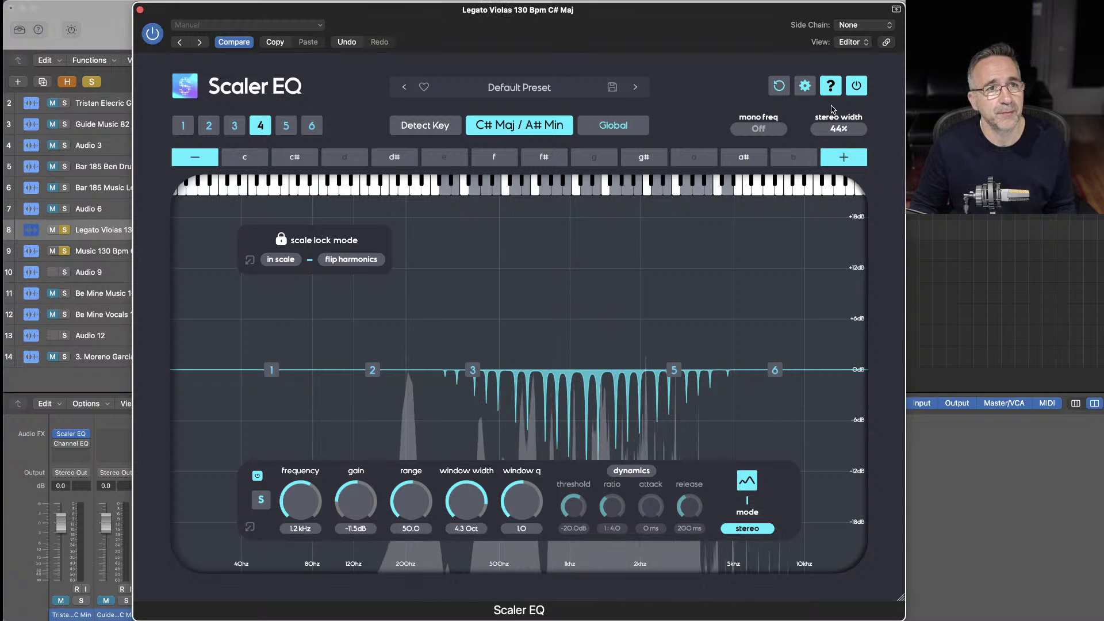
pyautogui.click(856, 87)
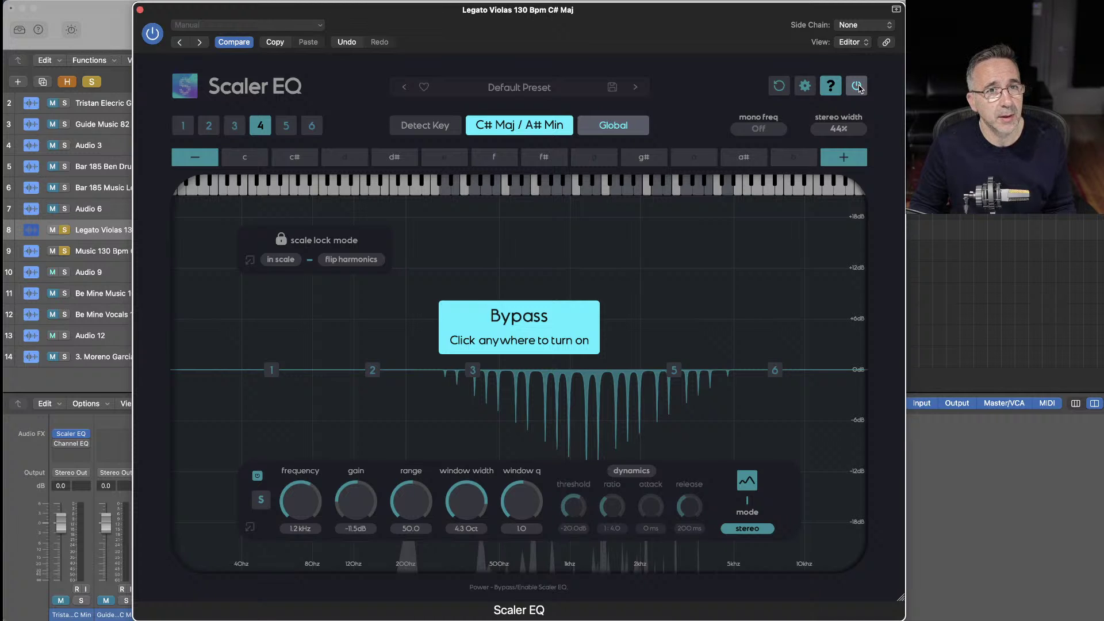
pyautogui.click(857, 86)
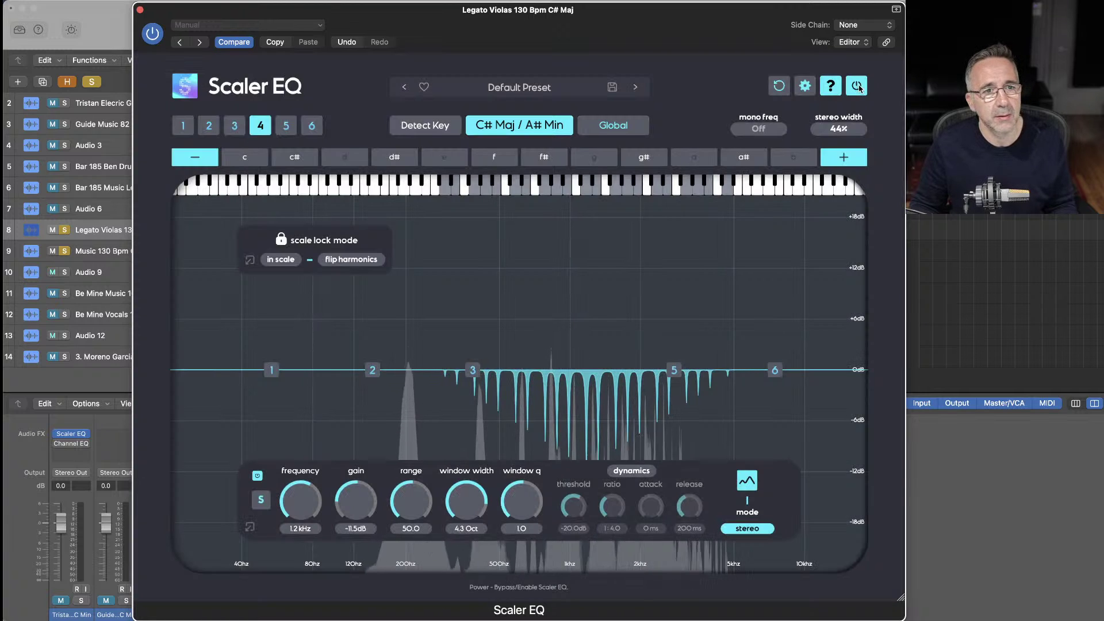
# Deepen the band 4 cut to -18.0 dB and compare the EQ bypassed and active again
pyautogui.click(720, 435)
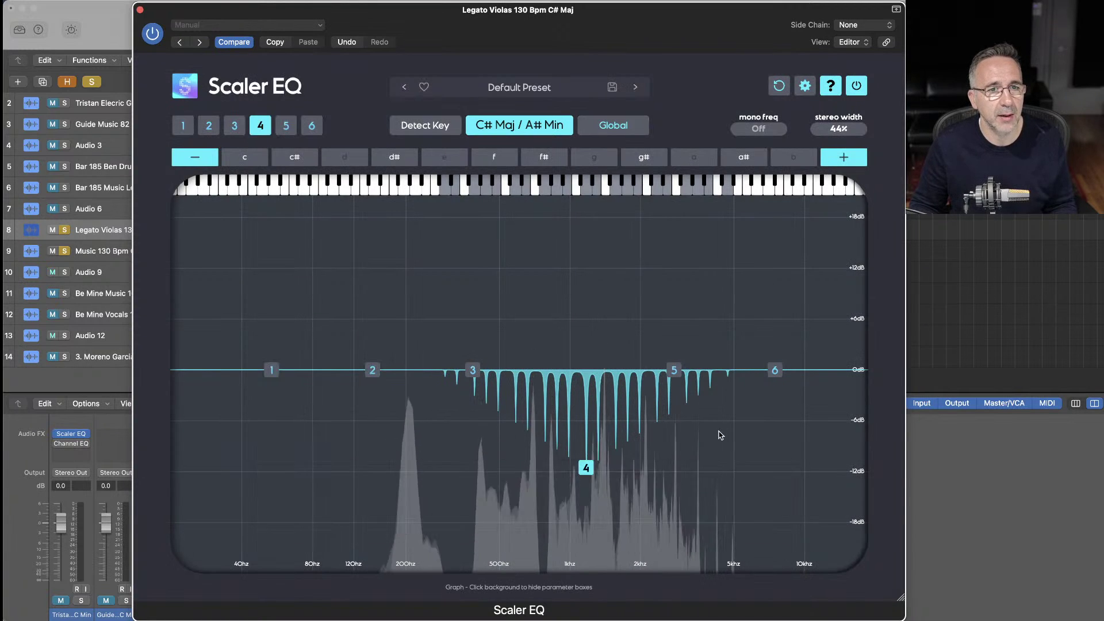
pyautogui.moveTo(586, 467); pyautogui.dragTo(588, 527)
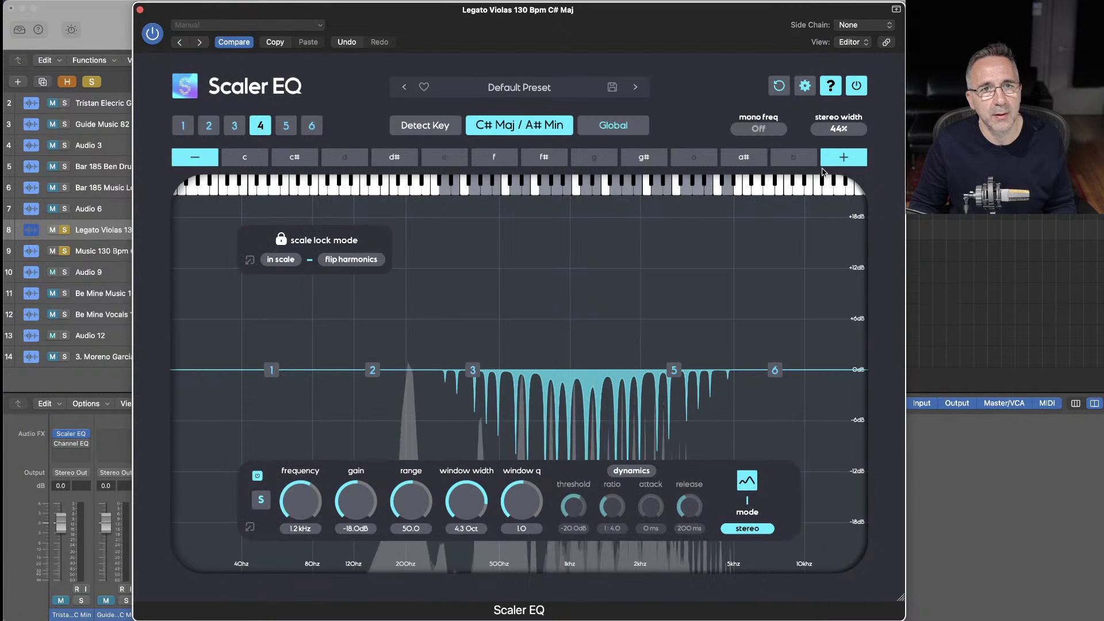
pyautogui.click(856, 87)
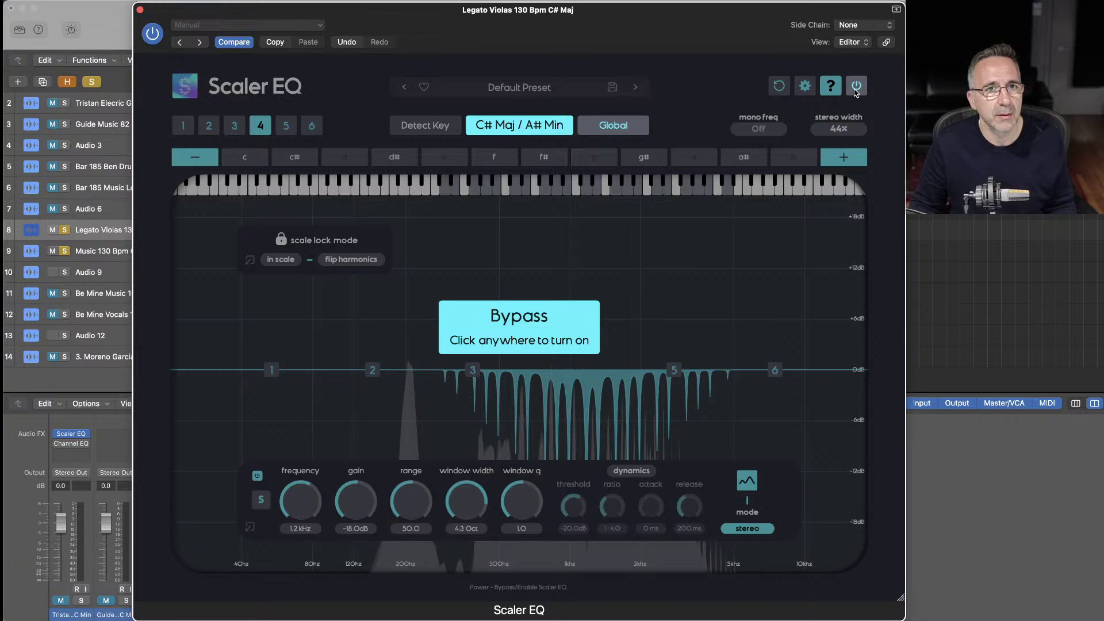
pyautogui.click(856, 87)
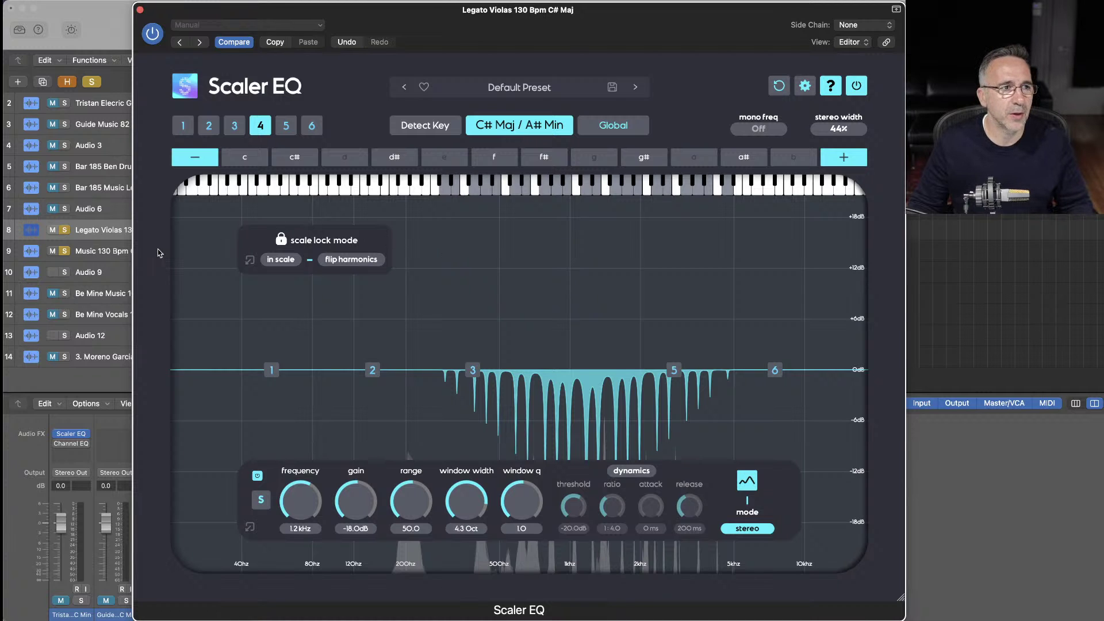
# Open Scaler EQ on the Music 130 Bpm C# Maj track and boost band 6 by 5.6 dB at 4.9 kHz and band 1 by 6.6 dB at 163 Hz
pyautogui.click(98, 253)
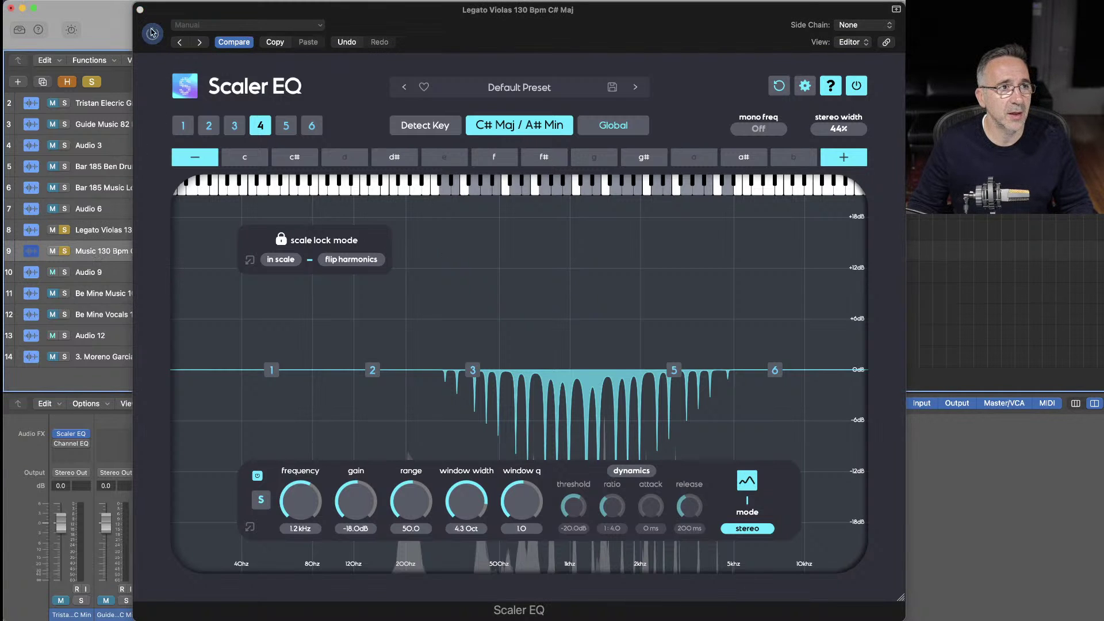
pyautogui.click(140, 10)
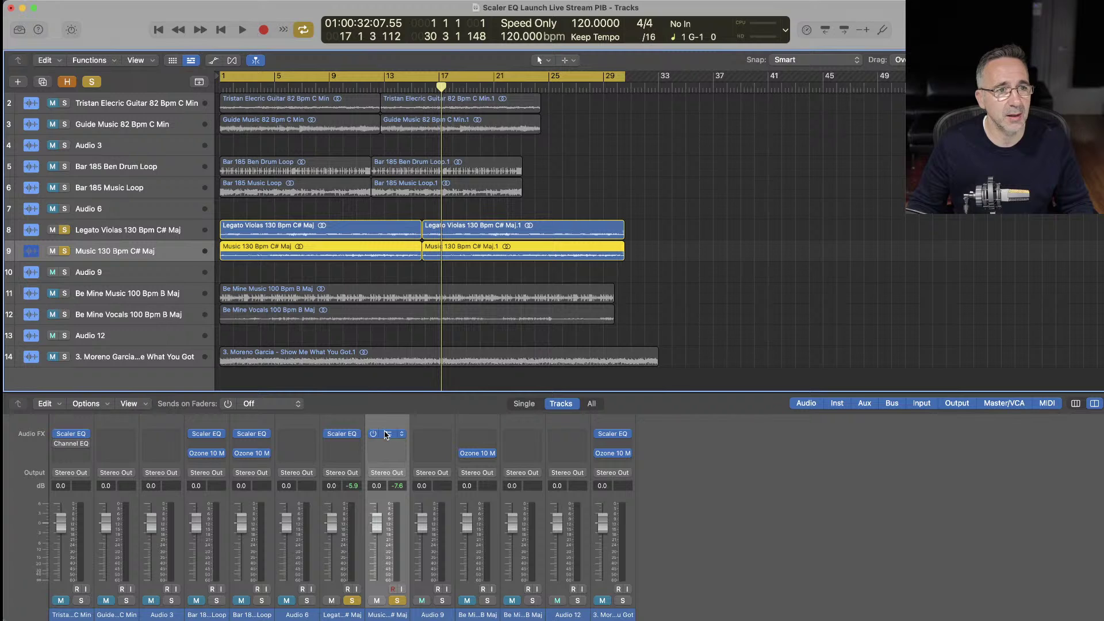
pyautogui.click(386, 434)
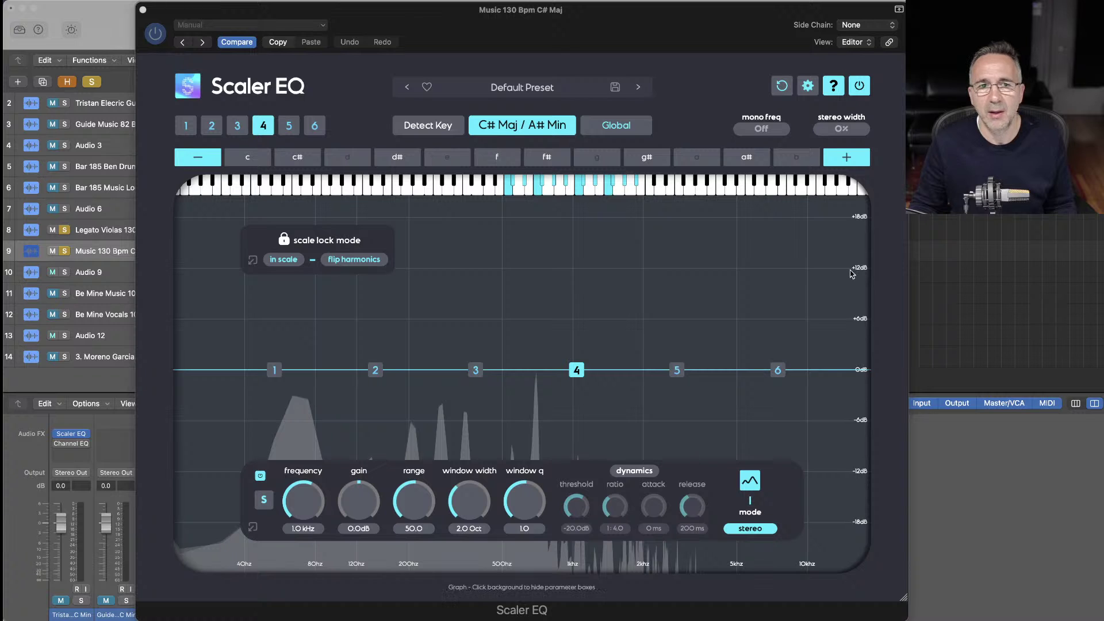
pyautogui.click(780, 293)
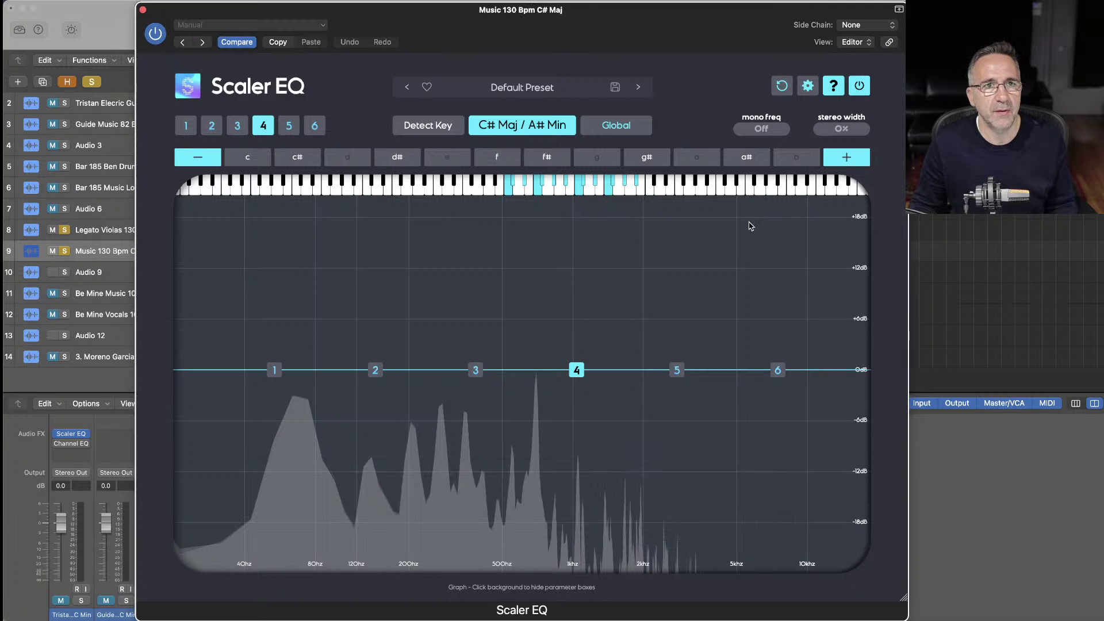
pyautogui.moveTo(777, 370); pyautogui.dragTo(734, 324)
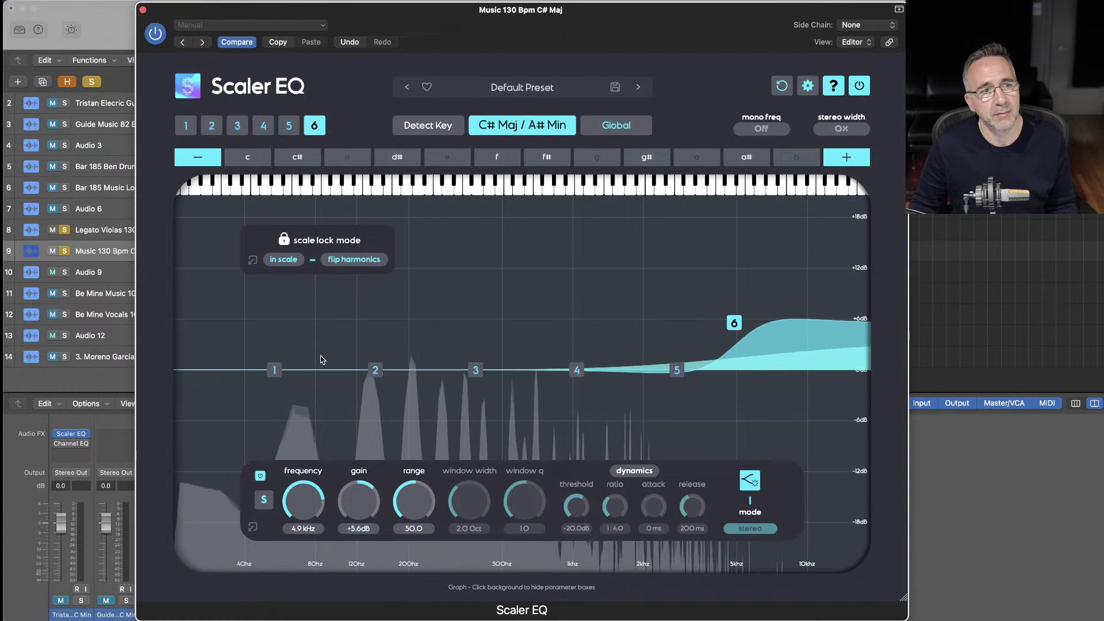
pyautogui.moveTo(276, 369); pyautogui.dragTo(391, 312)
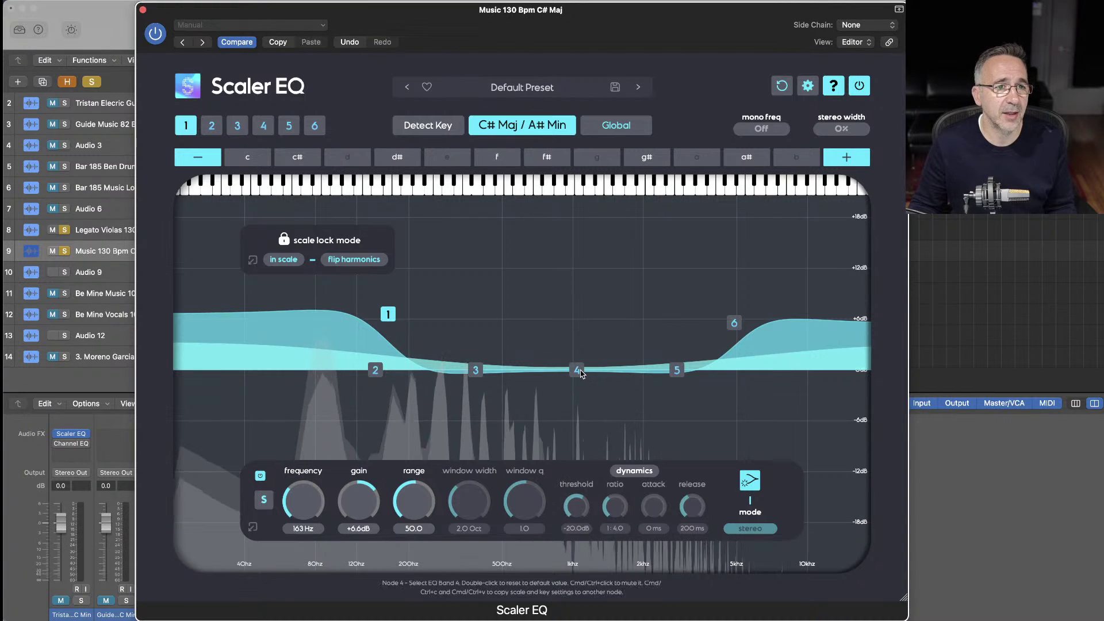
# Unsolo the violas, then boost band 4's in-scale notes by 5.4 dB at 1.0 kHz and set the stereo width to 50%
pyautogui.click(65, 231)
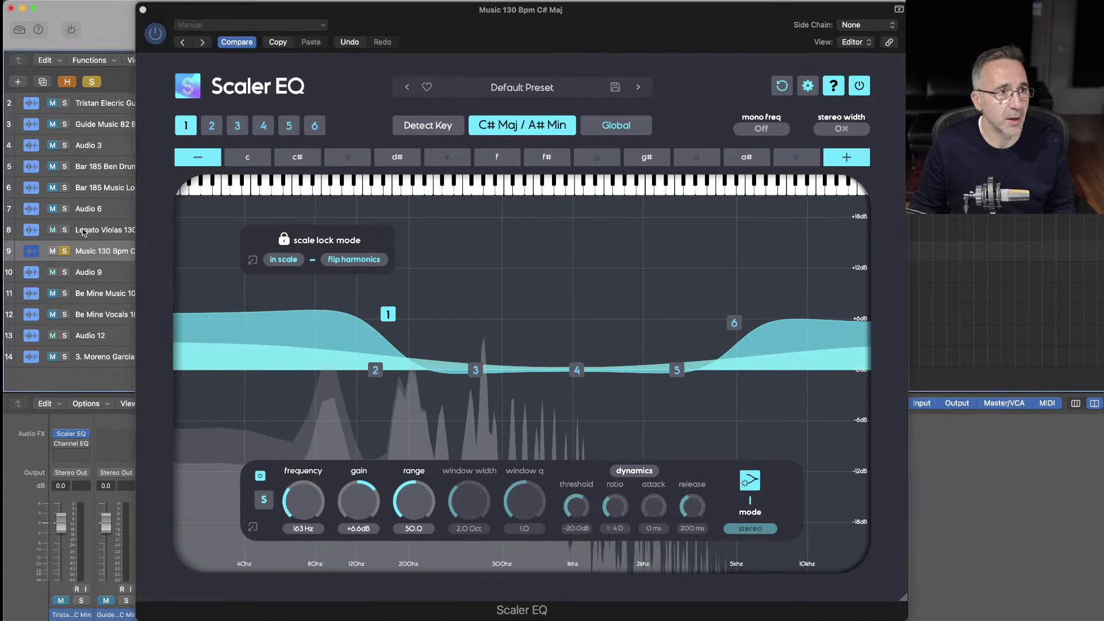
pyautogui.moveTo(576, 369); pyautogui.dragTo(569, 321)
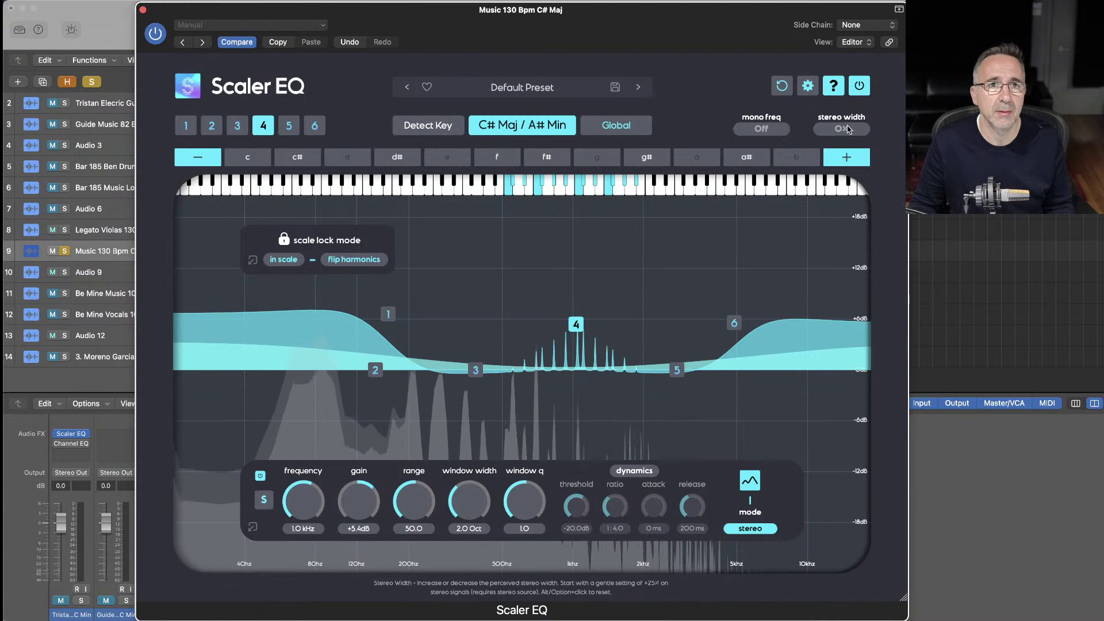
pyautogui.moveTo(848, 99); pyautogui.dragTo(846, 95)
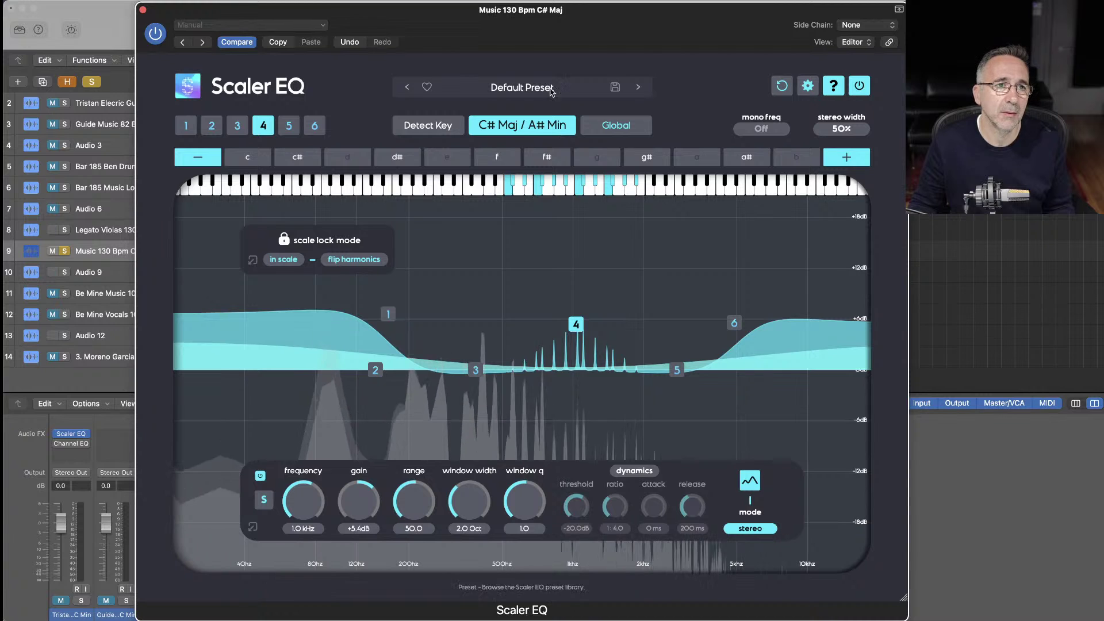
# Compare the Music 130 Bpm C# Maj track with its EQ bypassed and active
pyautogui.click(860, 86)
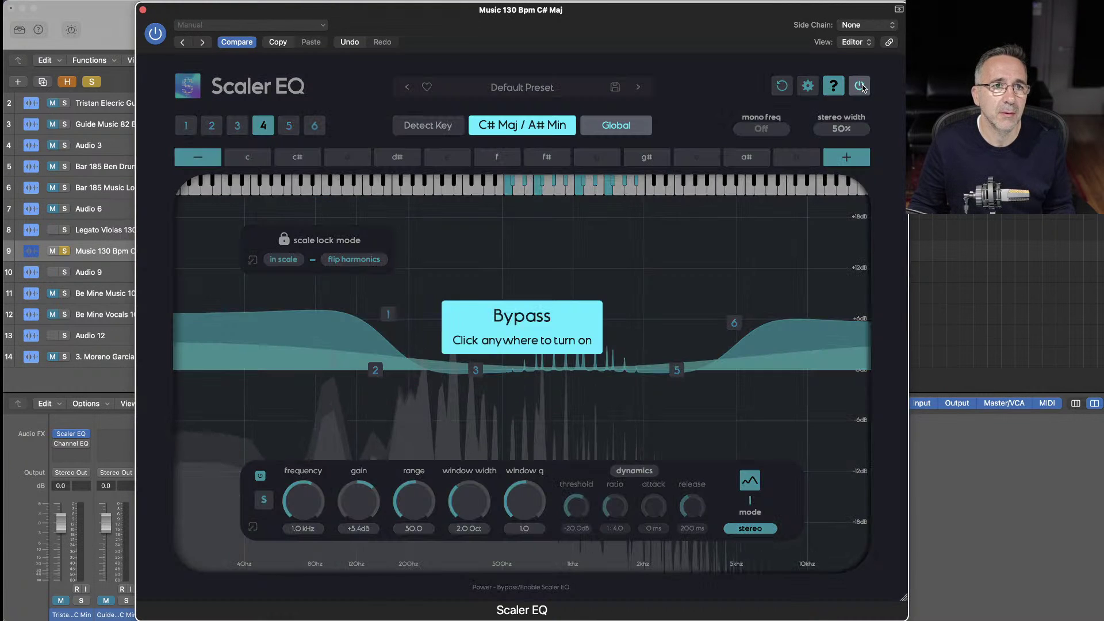
pyautogui.click(861, 86)
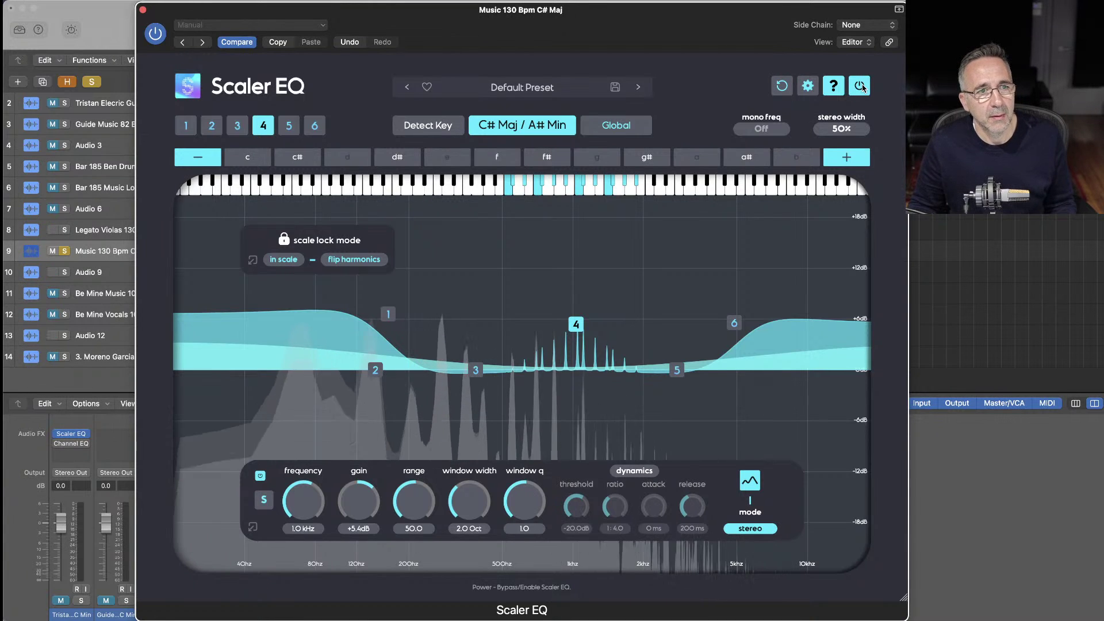
pyautogui.click(860, 86)
pyautogui.click(861, 87)
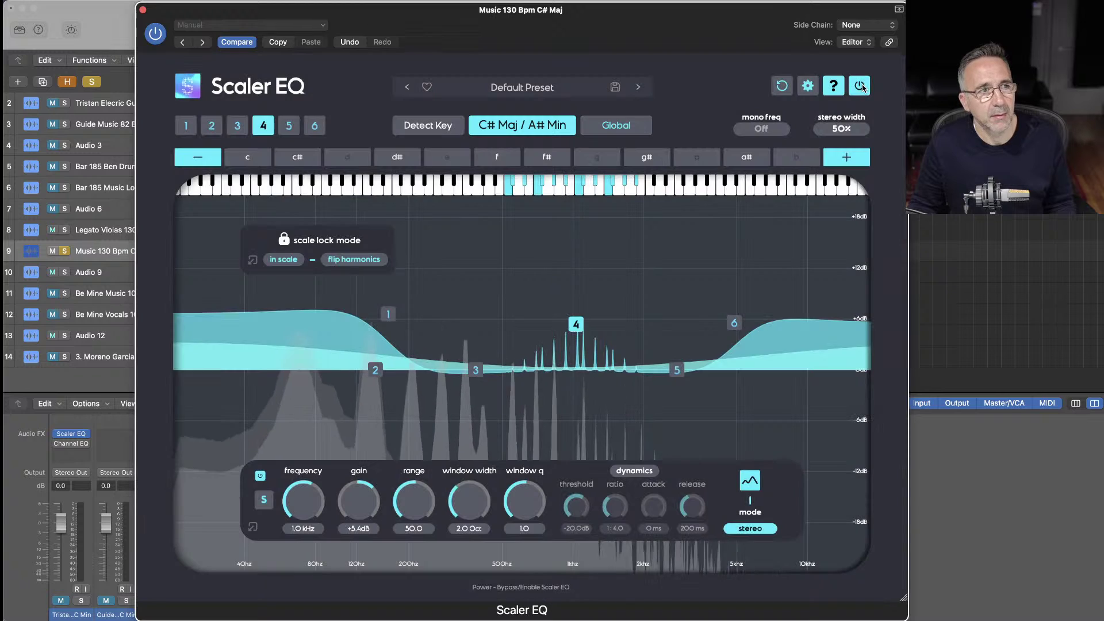
# Solo the Legato Violas again, stop playback and select the violas and Music 130 Bpm C# Maj channel strips together
pyautogui.click(65, 230)
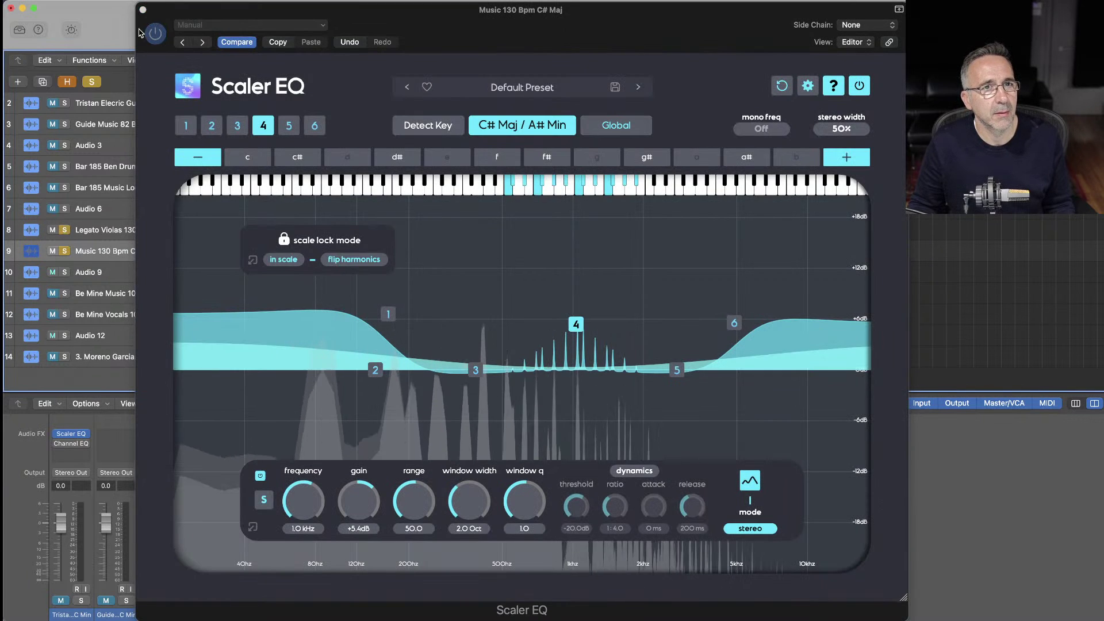
pyautogui.click(143, 10)
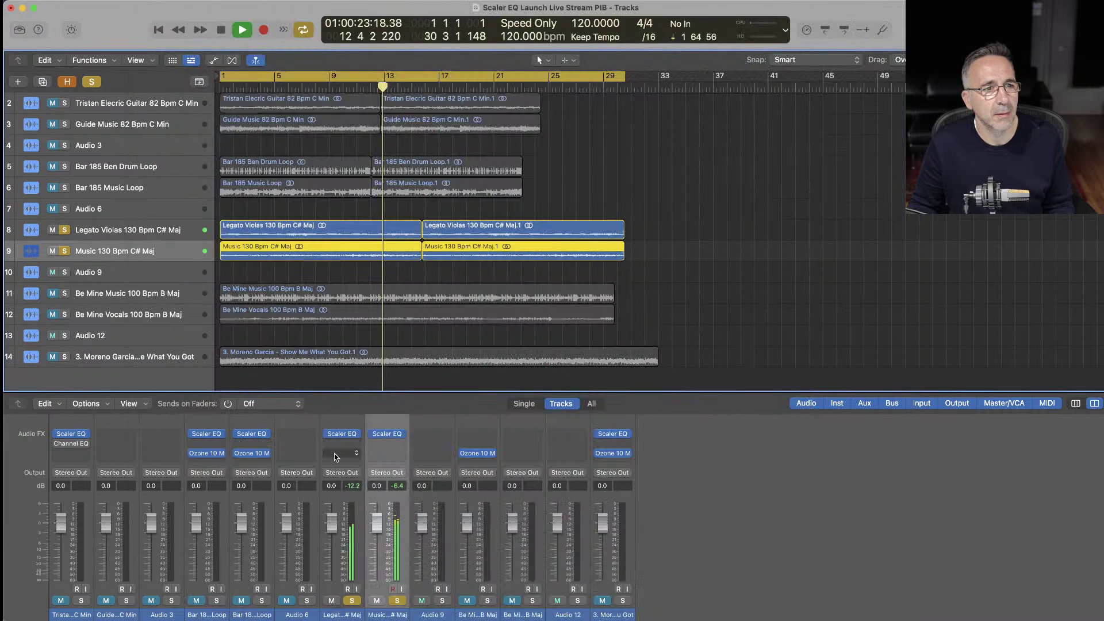
pyautogui.click(345, 609)
pyautogui.press('space')
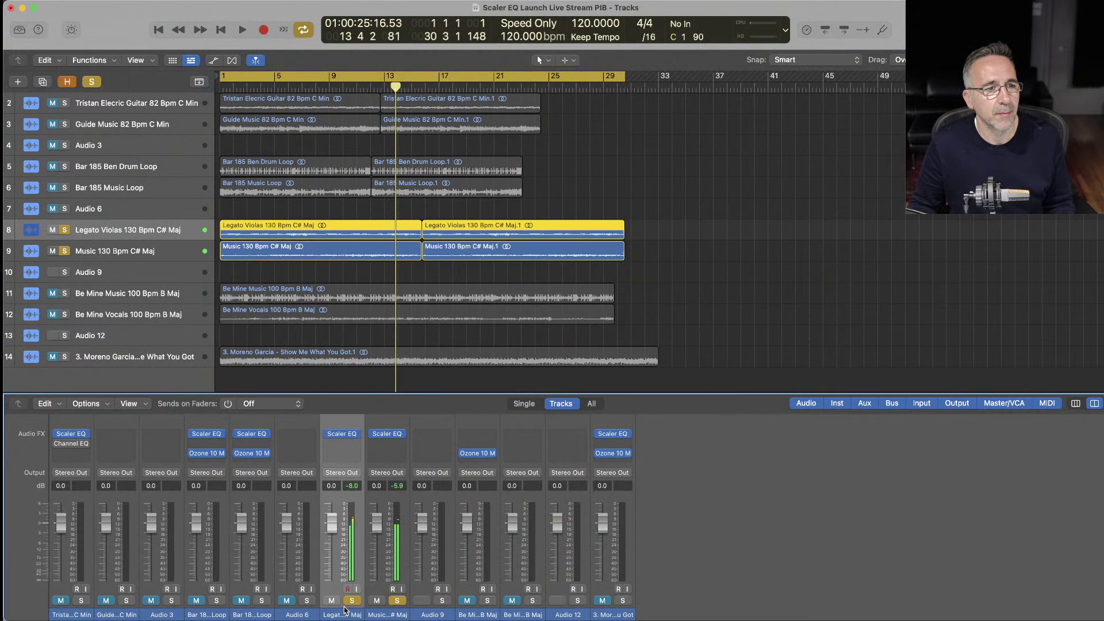
pyautogui.keyDown('shift'); pyautogui.click(384, 614); pyautogui.keyUp('shift')
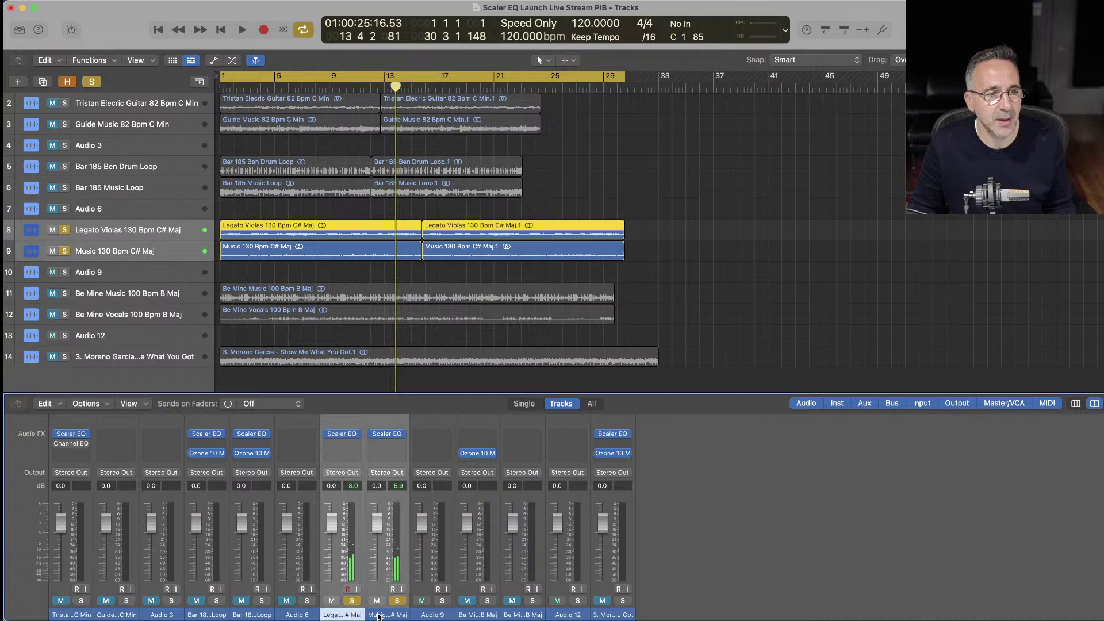
# Play both tracks from the beginning and compare them with Scaler EQ bypassed and active on both at once
pyautogui.moveTo(400, 437)
pyautogui.press('Return')
pyautogui.press('space')
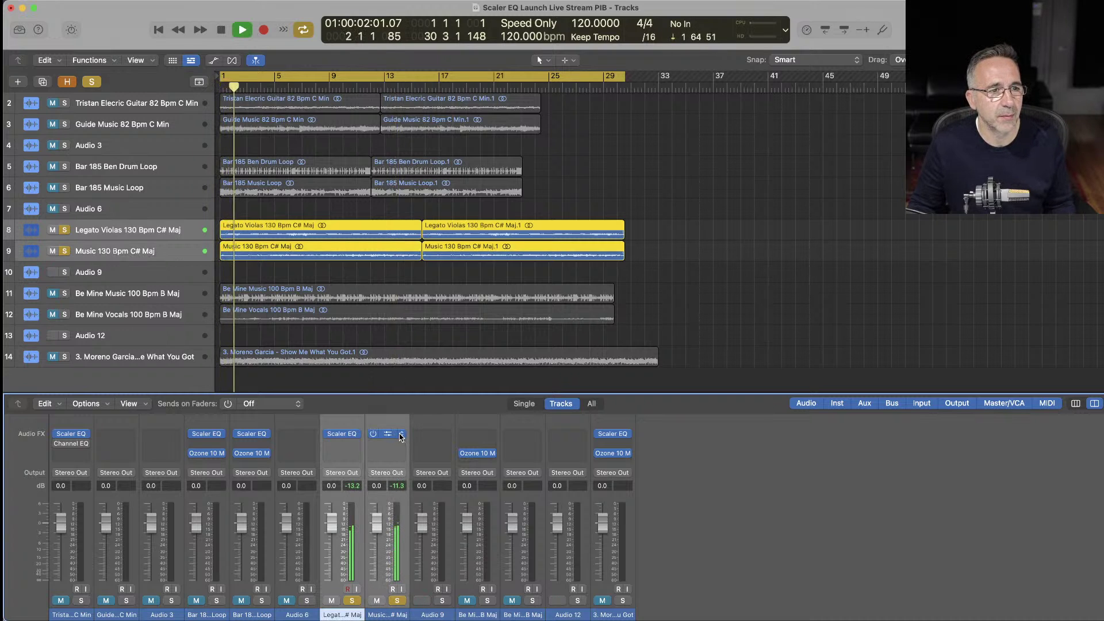
pyautogui.click(400, 437)
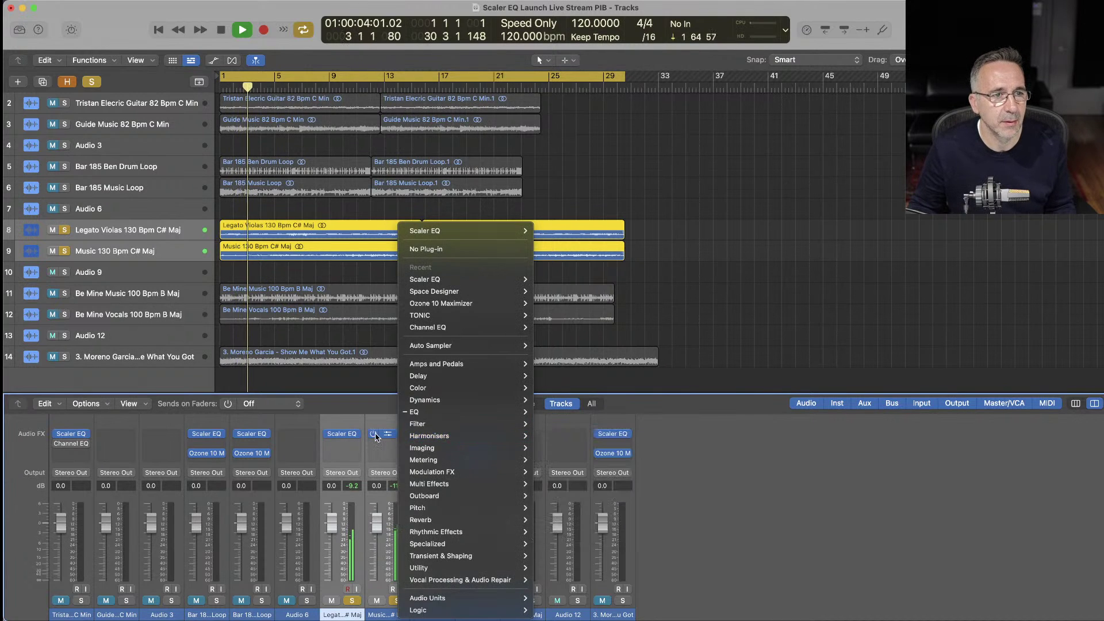
pyautogui.click(373, 436)
pyautogui.press('space')
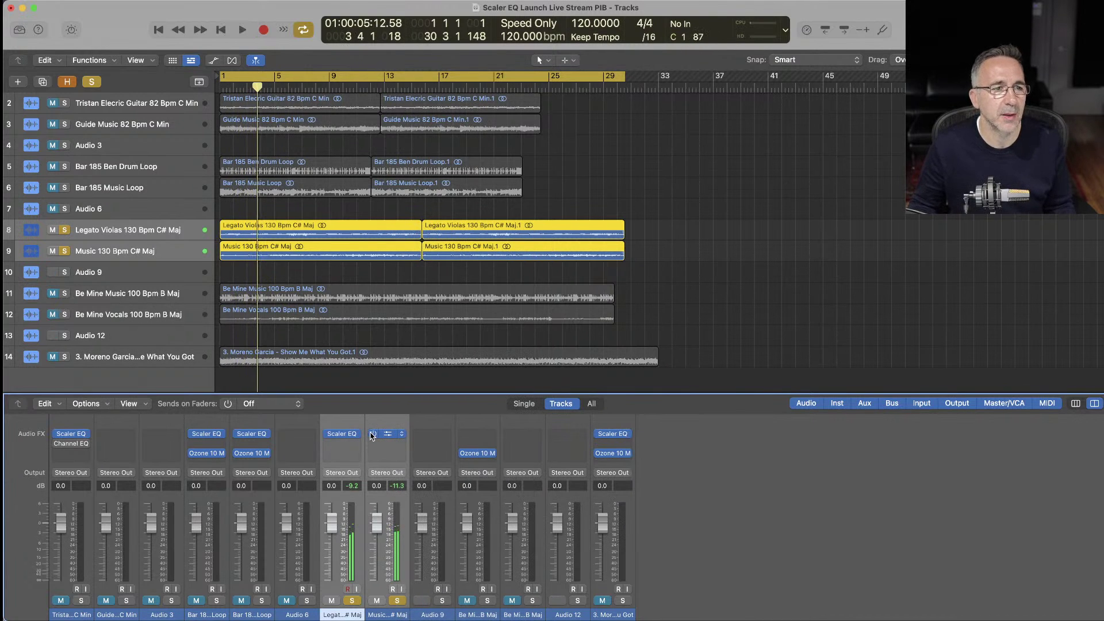
pyautogui.press('space')
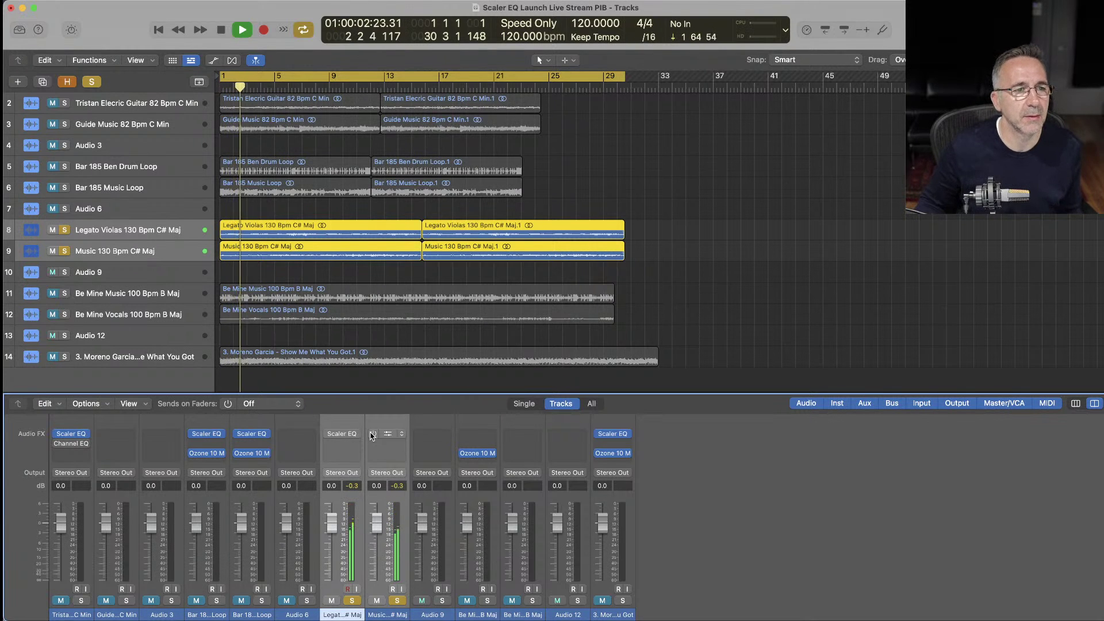
pyautogui.click(372, 434)
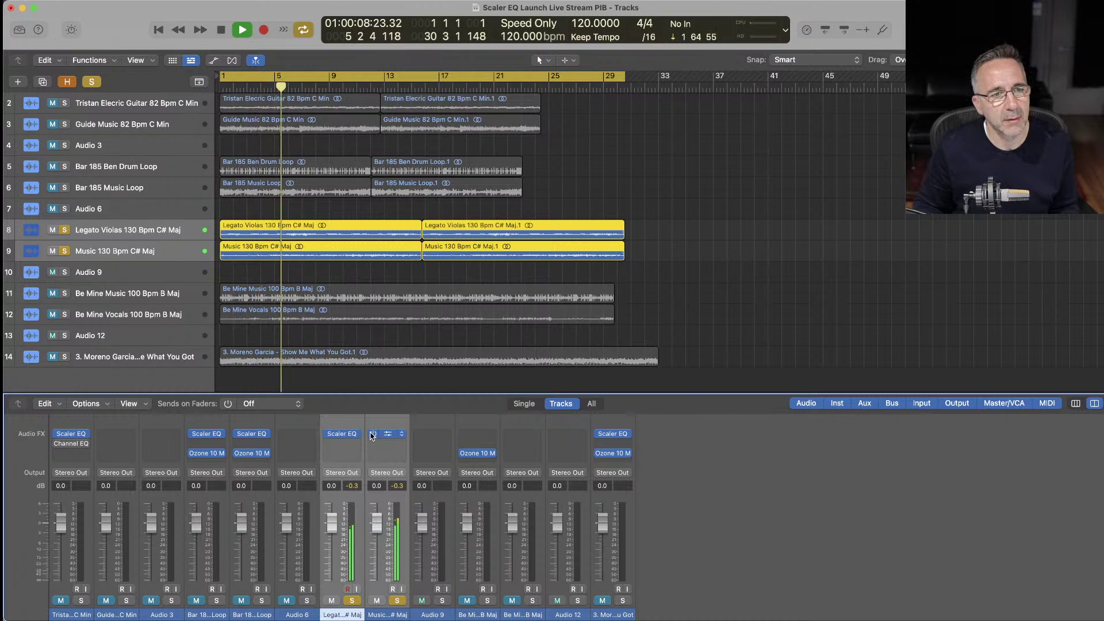
pyautogui.click(371, 434)
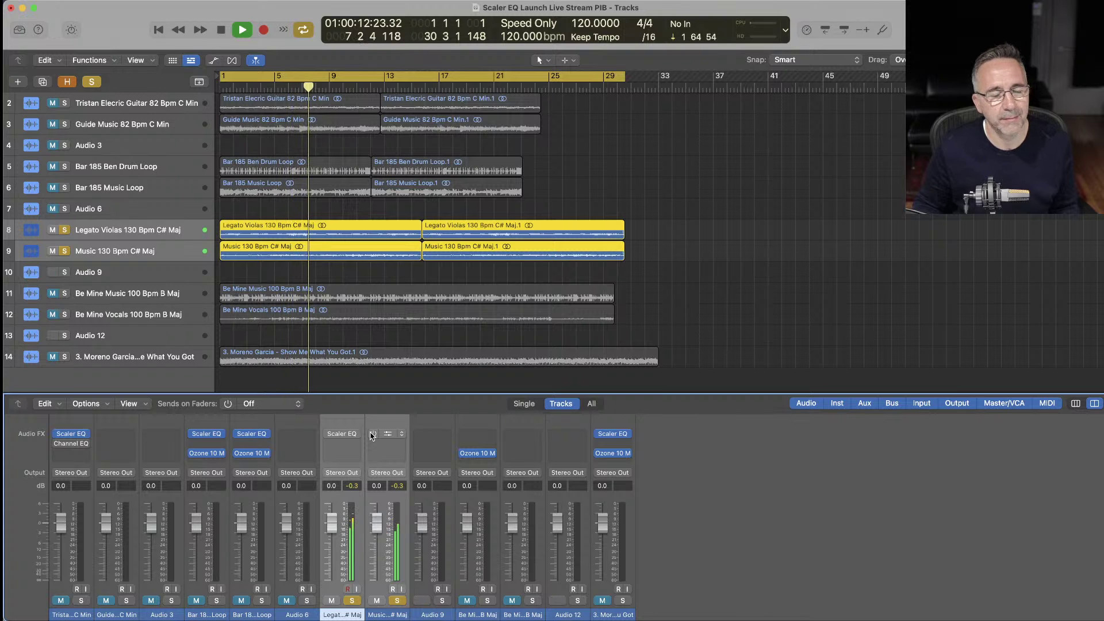
pyautogui.click(371, 434)
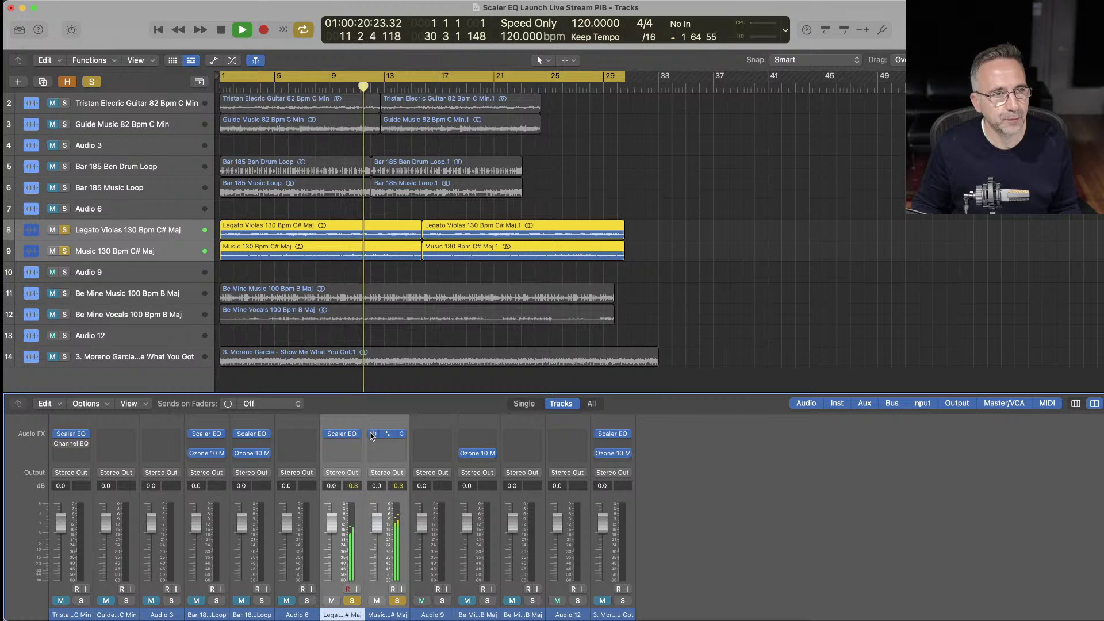
pyautogui.click(372, 434)
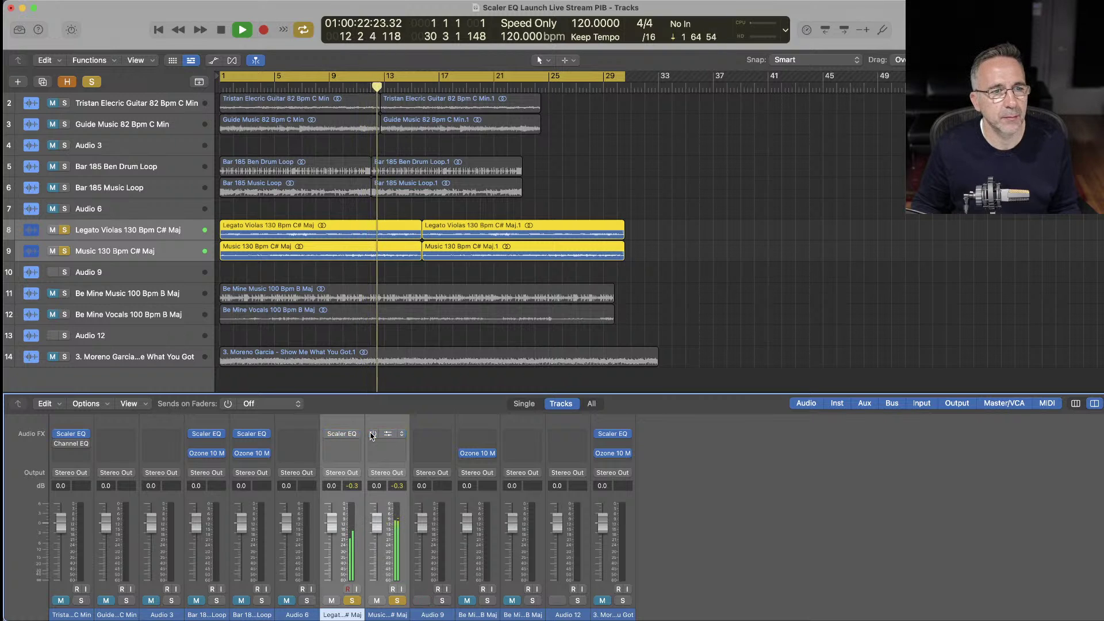
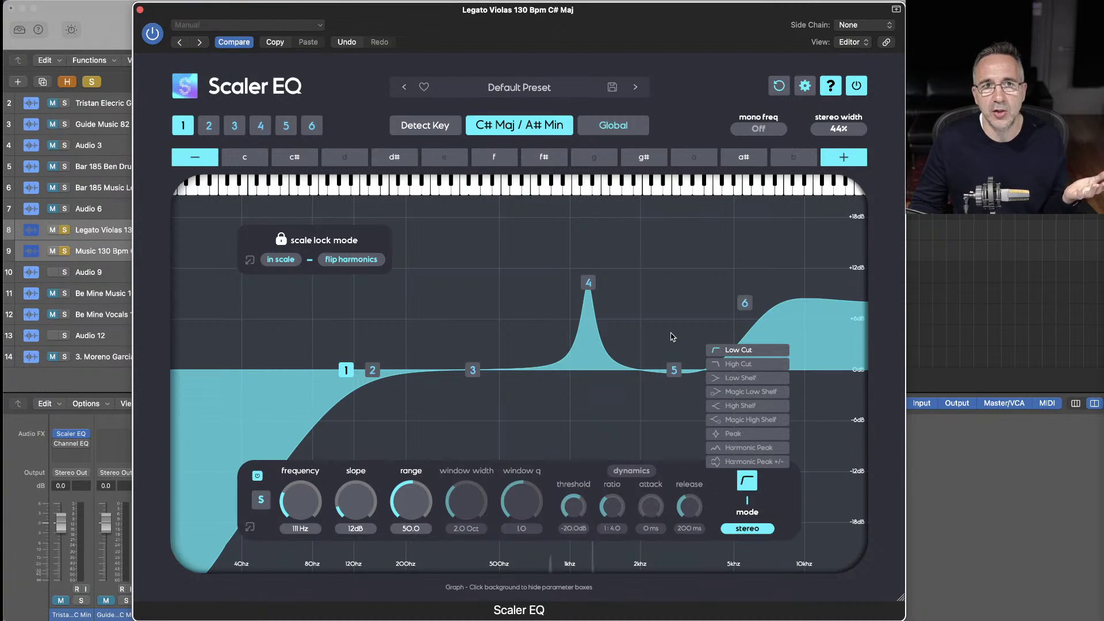
# Select high-shelf band 6 in the violas' EQ and enable its dynamics
pyautogui.click(673, 336)
pyautogui.click(744, 303)
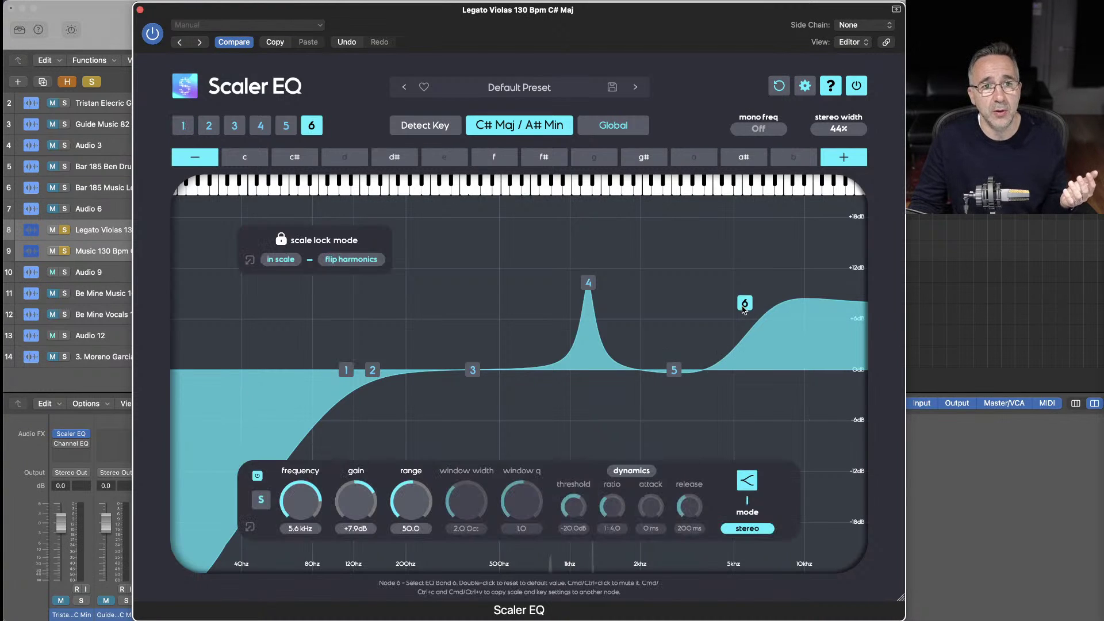
pyautogui.click(622, 480)
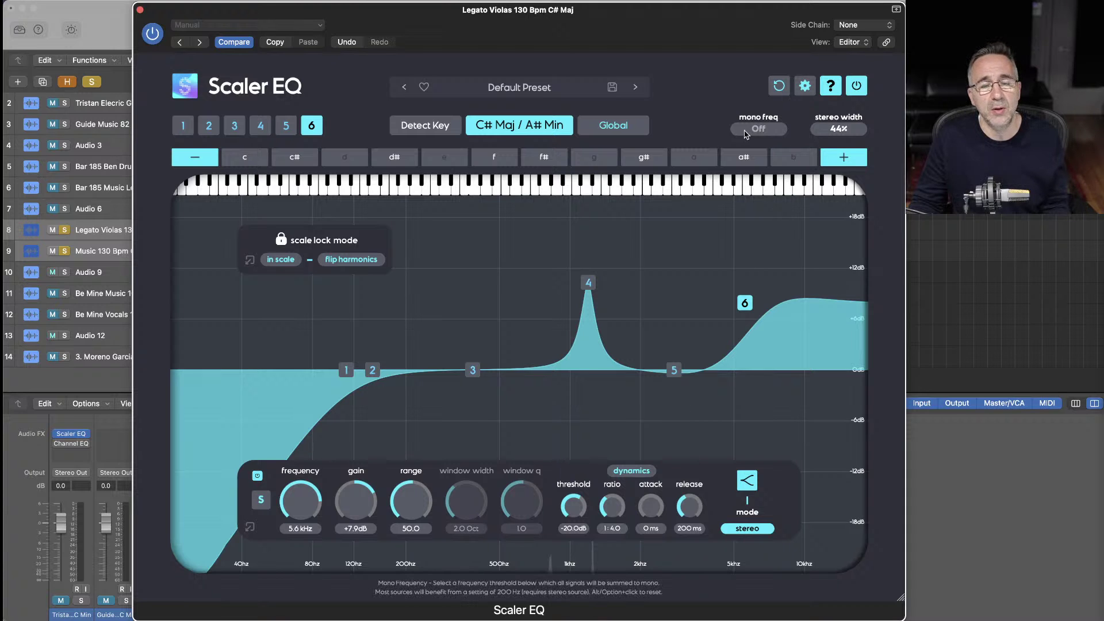
# Close the violas' EQ, unsolo and mute the Legato Violas and Music 130 Bpm C# Maj tracks, and select the Be Mine Music track
pyautogui.click(140, 9)
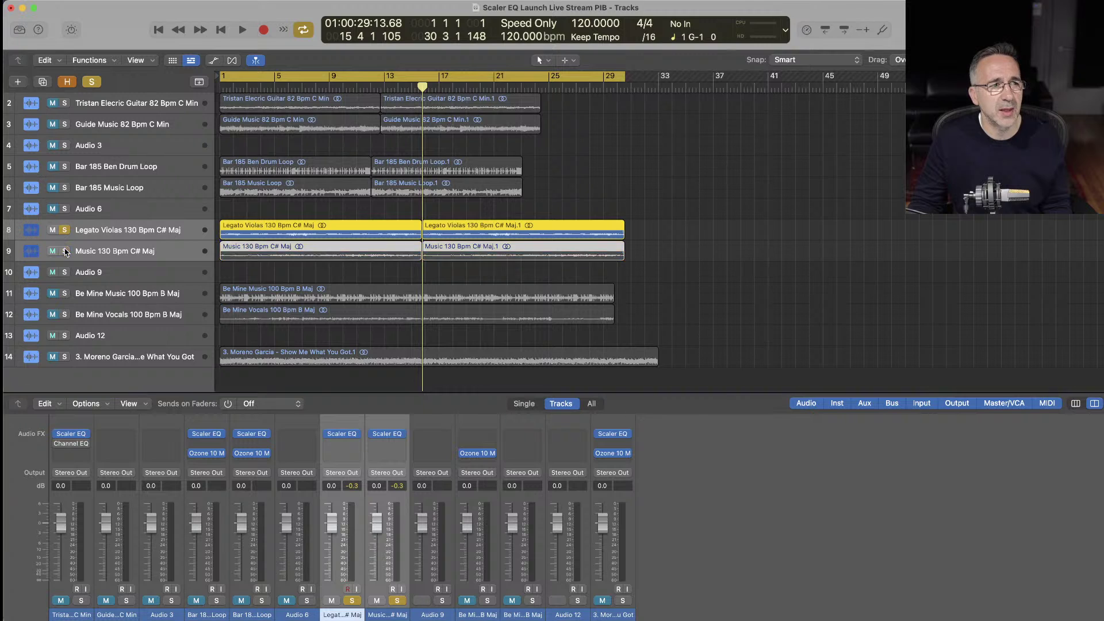
pyautogui.click(65, 249)
pyautogui.click(54, 251)
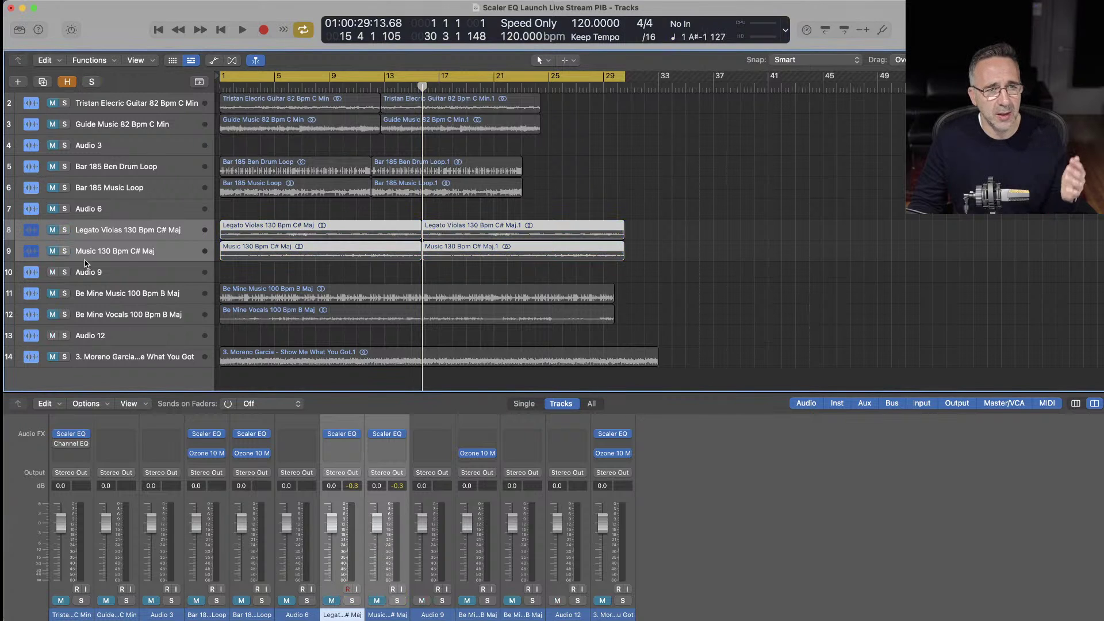
pyautogui.scroll(-2, 120, 283)
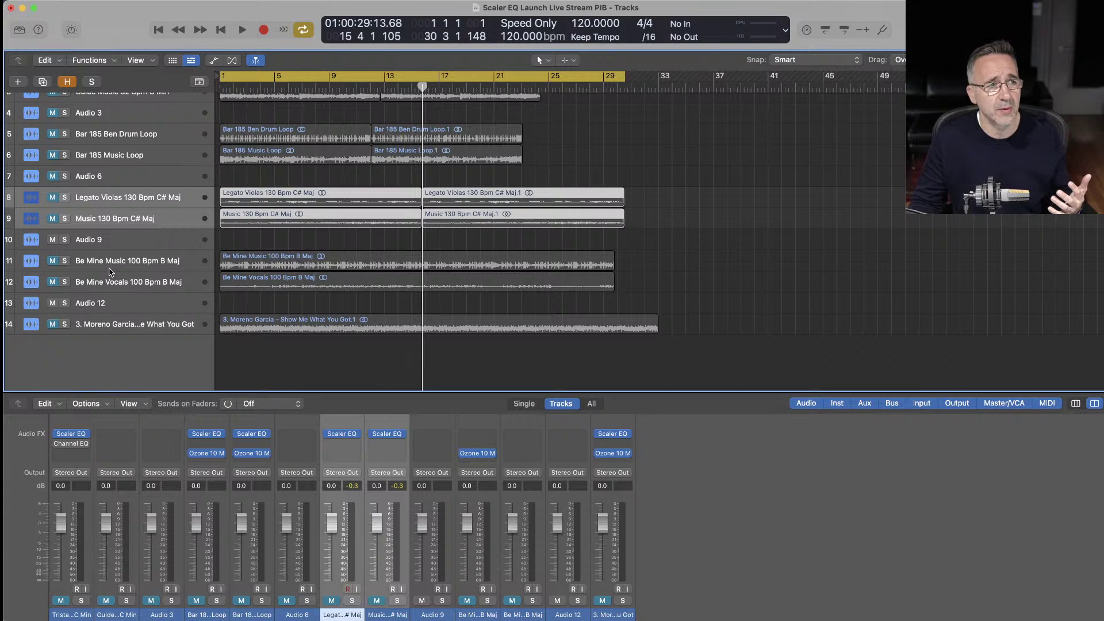
pyautogui.click(108, 268)
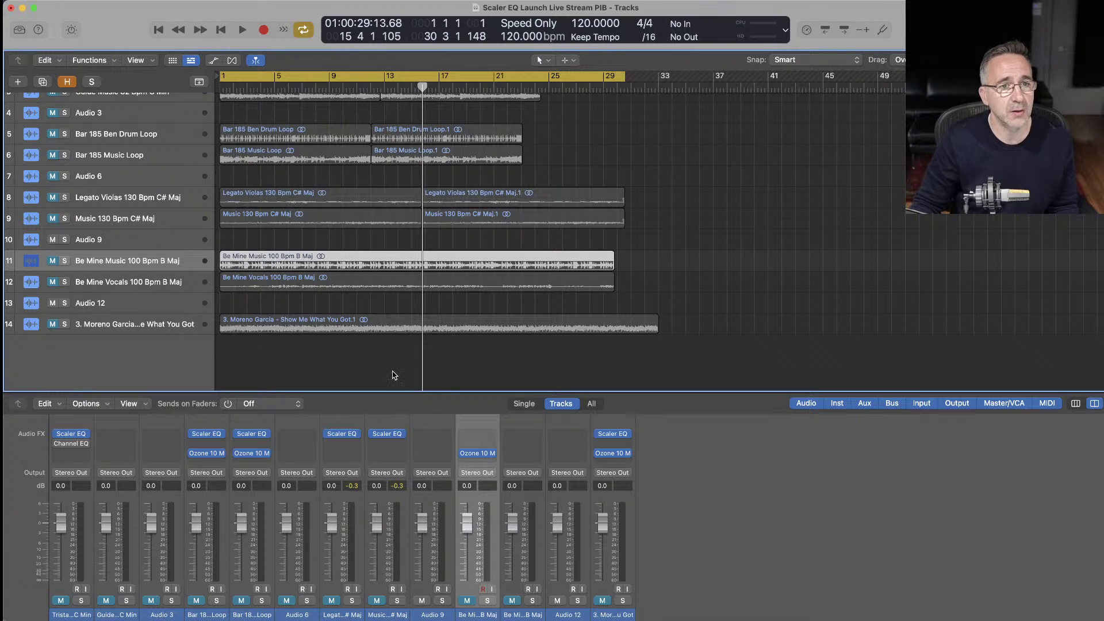
# Open Scaler EQ on the Show Me What You Got track and cut band 4's out-of-scale notes by 14.9 dB at about 1.7 kHz
pyautogui.click(612, 434)
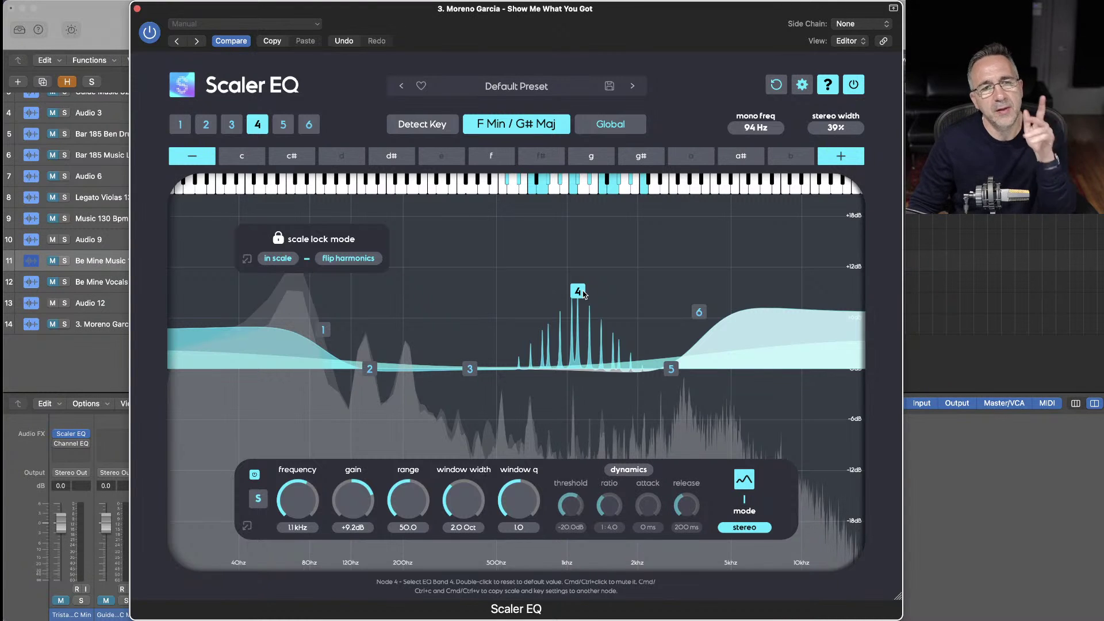
pyautogui.moveTo(579, 293); pyautogui.dragTo(615, 289)
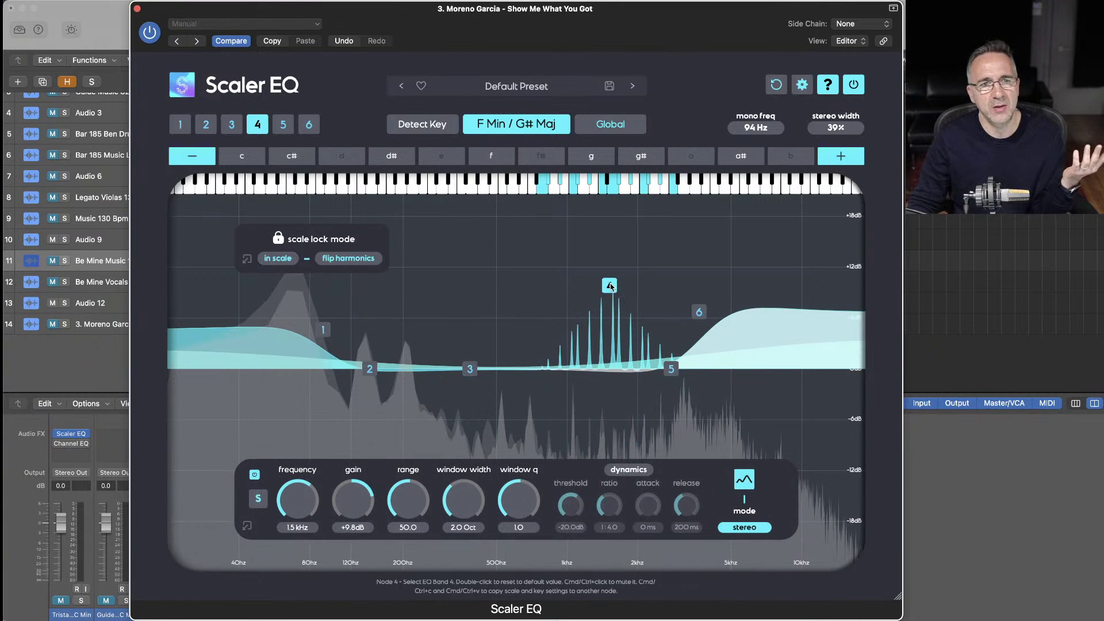
pyautogui.click(248, 526)
pyautogui.click(247, 527)
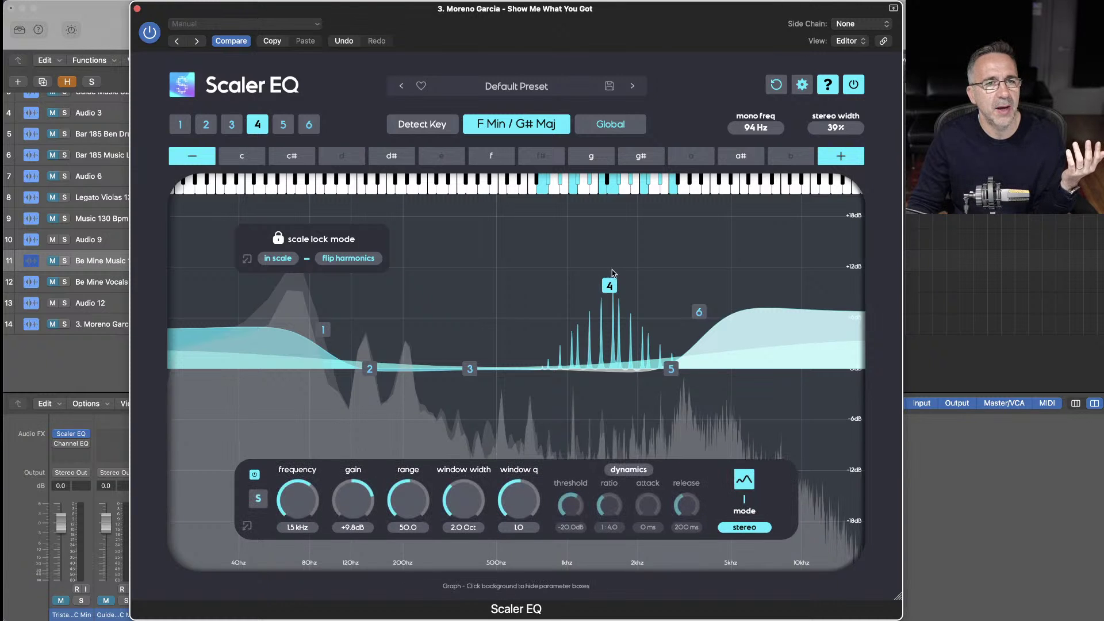
pyautogui.moveTo(610, 285); pyautogui.dragTo(622, 497)
pyautogui.click(552, 428)
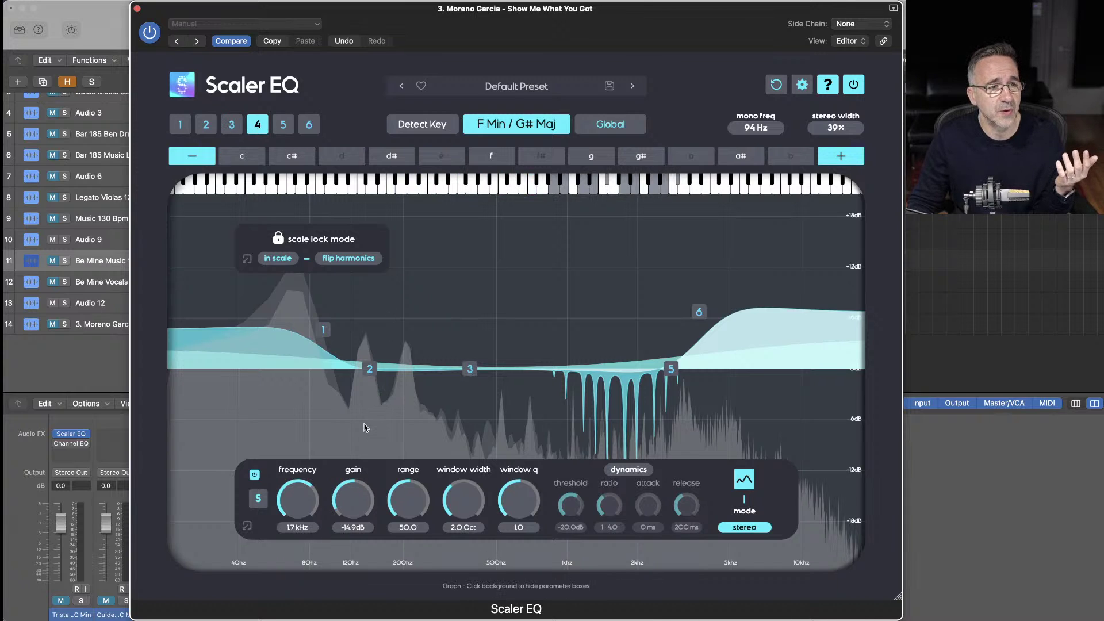
# Reduce band 4's out-of-scale cut to 6.7 dB at 1.5 kHz and close the EQ window
pyautogui.moveTo(352, 510); pyautogui.dragTo(368, 518)
pyautogui.click(484, 434)
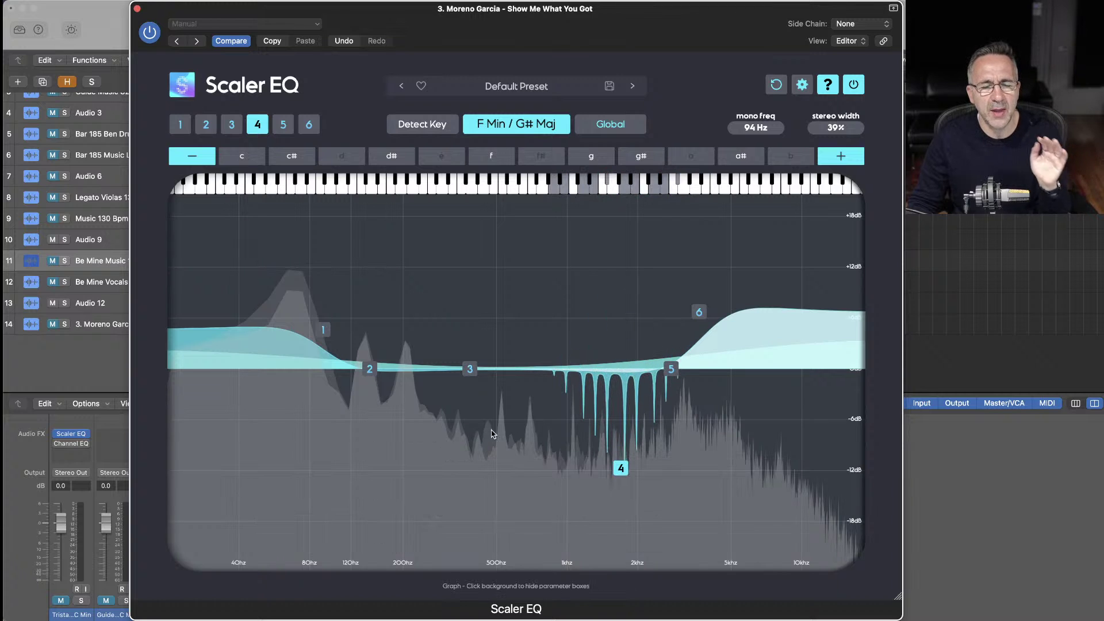
pyautogui.moveTo(621, 468); pyautogui.dragTo(612, 426)
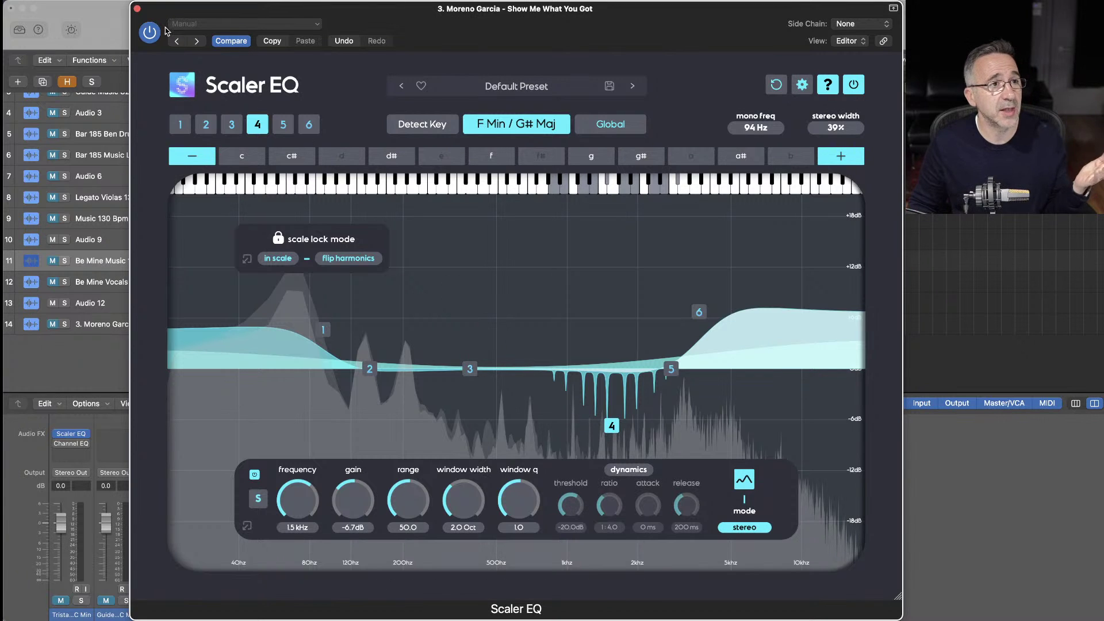
pyautogui.click(137, 9)
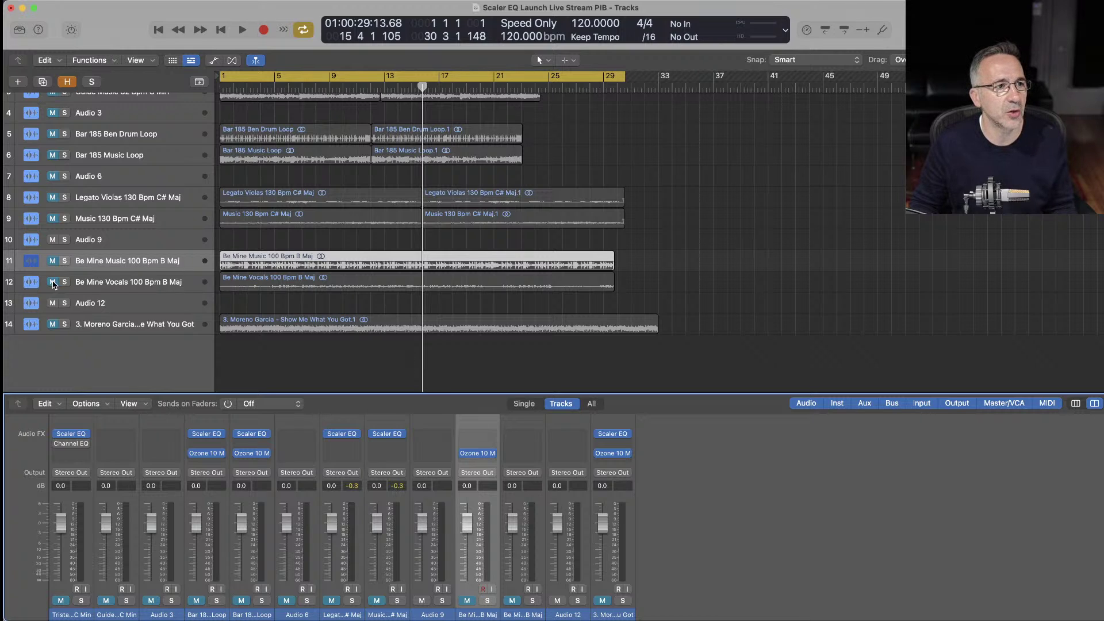
# Unmute the Be Mine Vocals and Be Mine Music tracks and play them together from the beginning
pyautogui.click(52, 282)
pyautogui.click(53, 262)
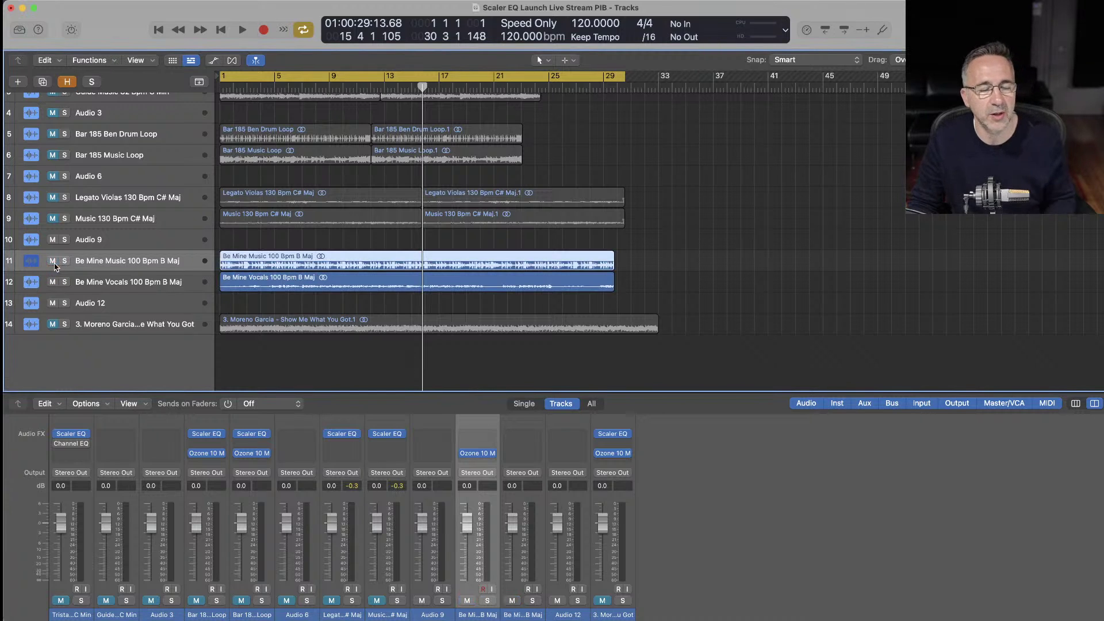
pyautogui.press('Return')
pyautogui.press('space')
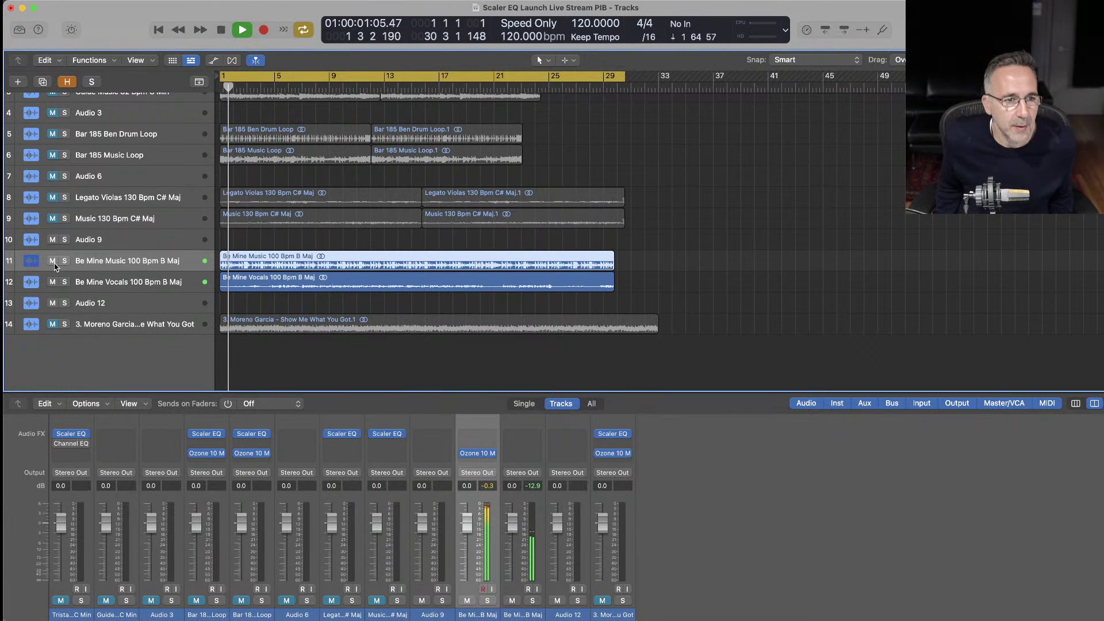
pyautogui.press('super+Tab')
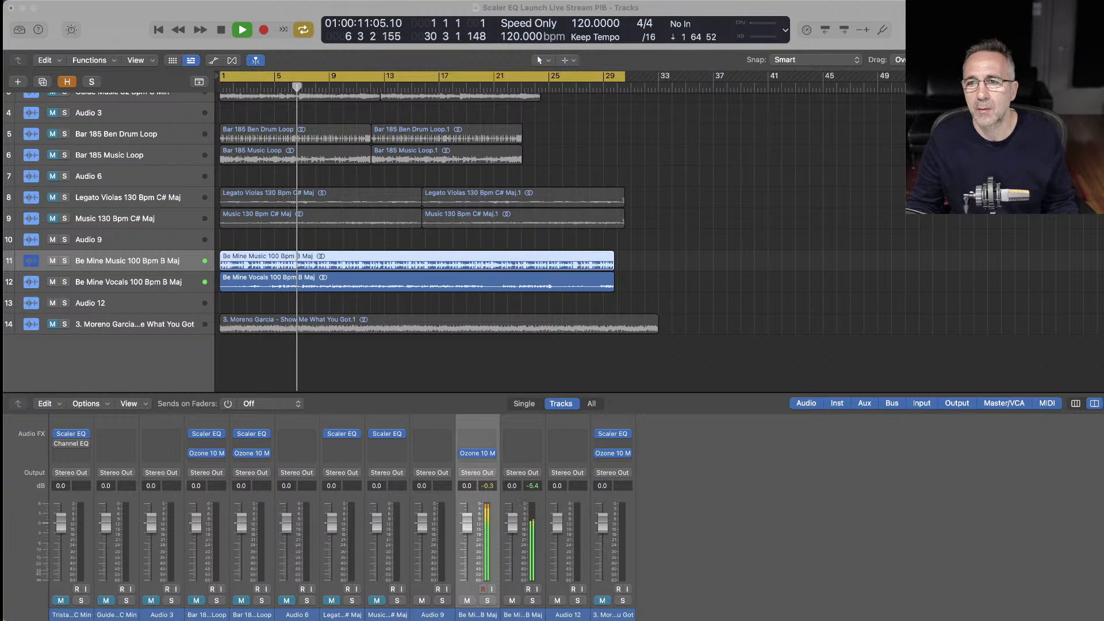
pyautogui.click(1050, 273)
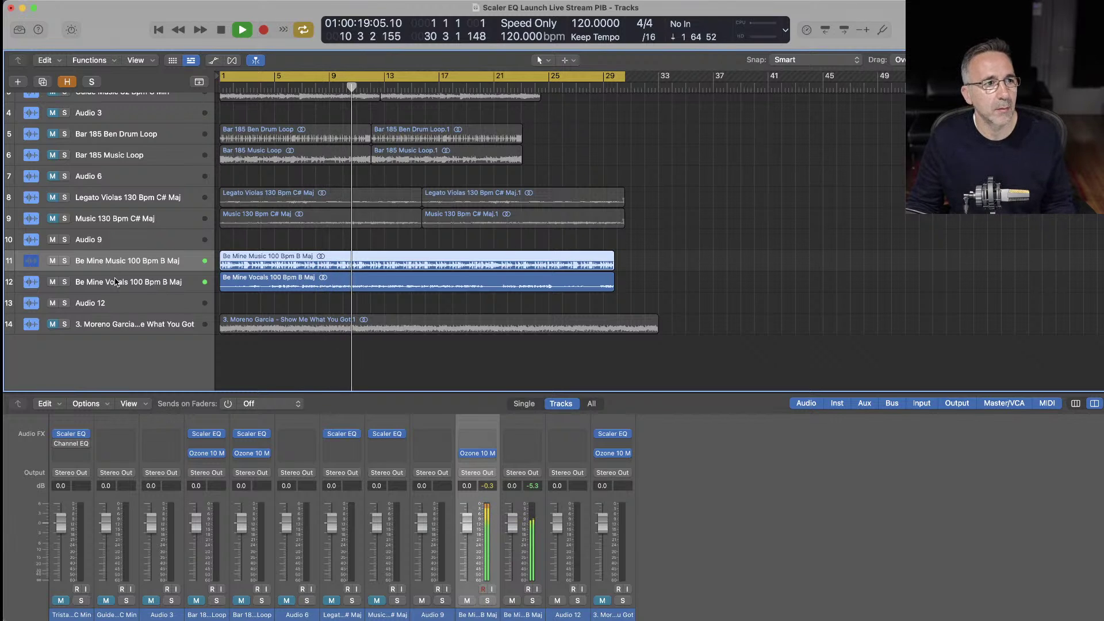
# Audition the Be Mine music and vocals separately, and stop playback with the music muted and the vocals unmuted
pyautogui.click(53, 283)
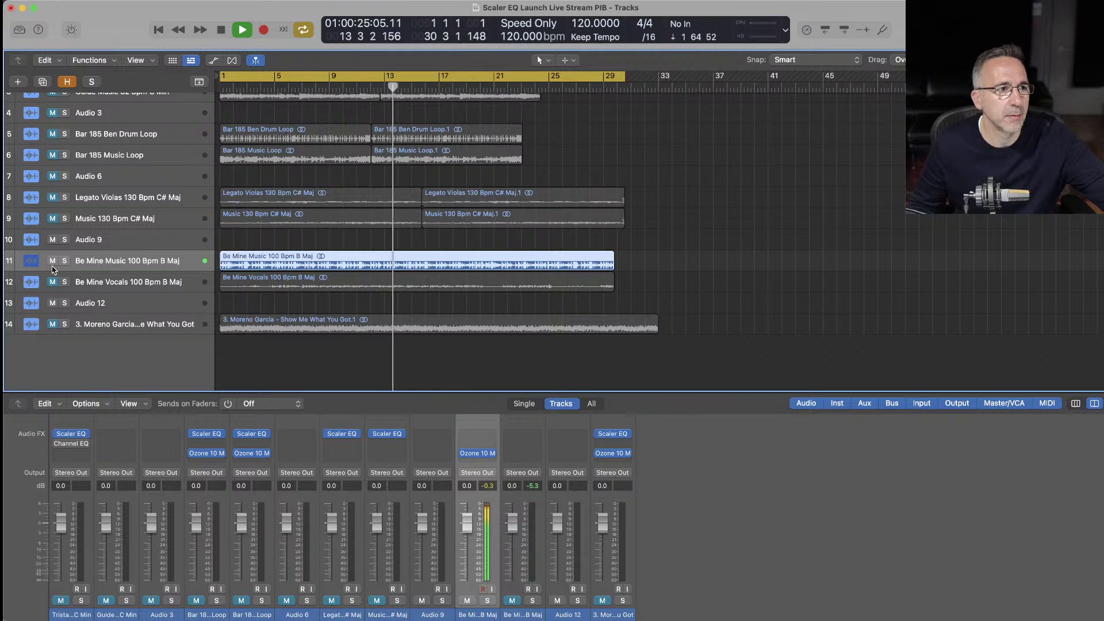
pyautogui.click(52, 261)
pyautogui.click(53, 282)
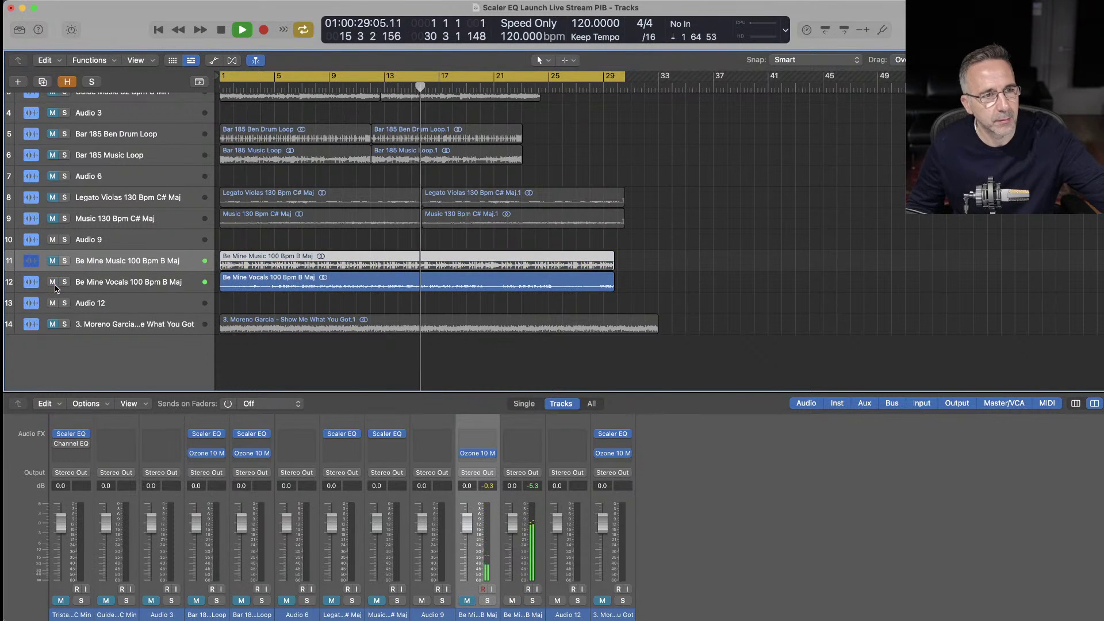
pyautogui.press('space')
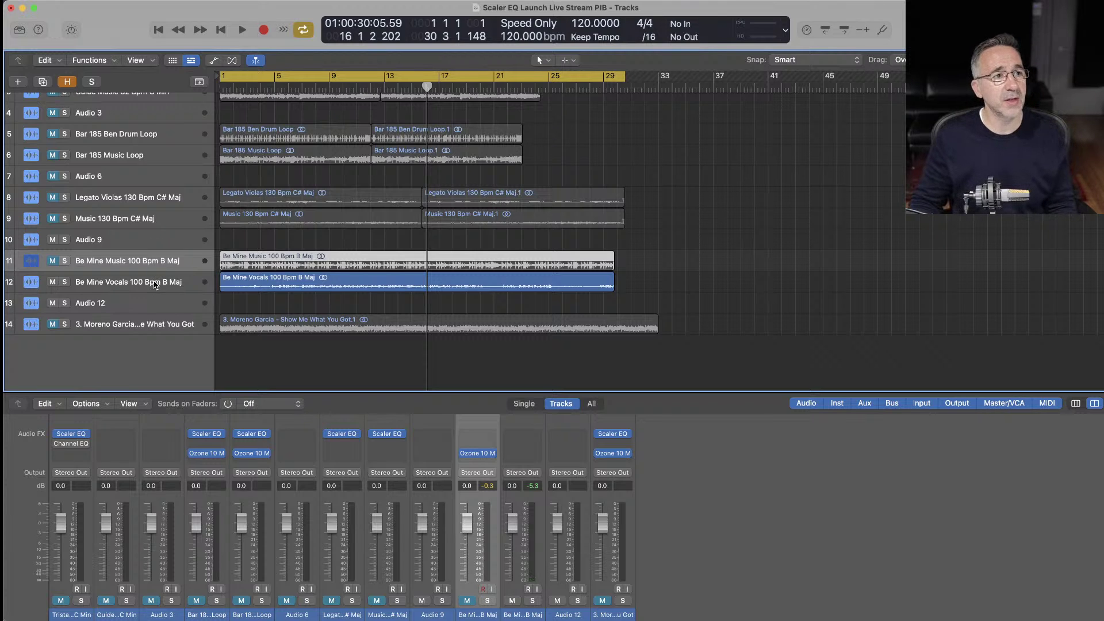
# Select the Be Mine Vocals track and insert a stereo Scaler EQ on it
pyautogui.click(155, 284)
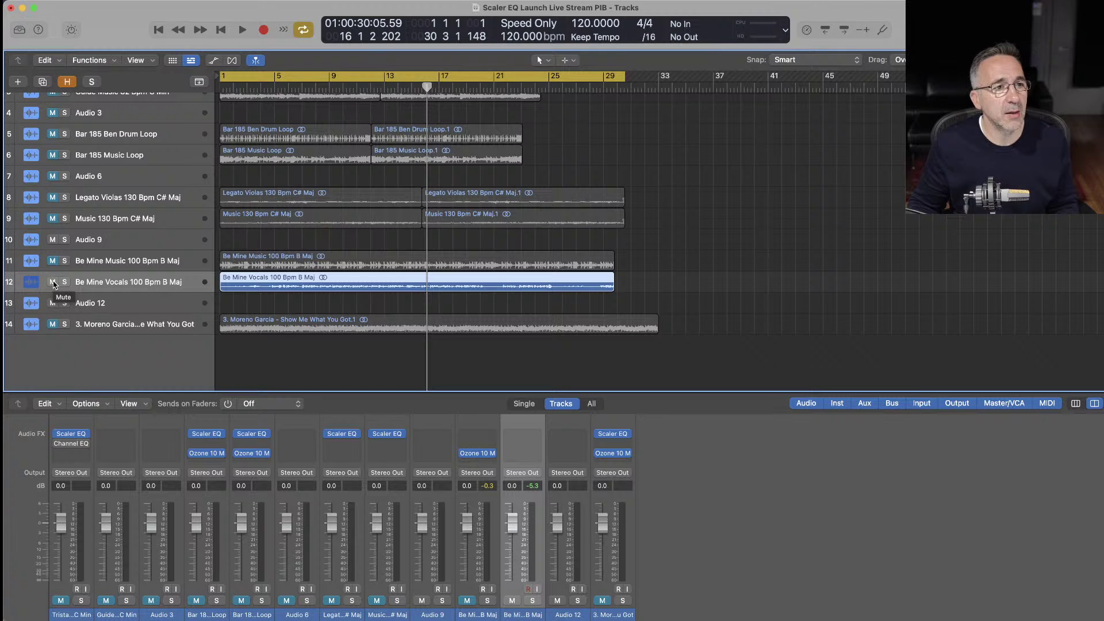
pyautogui.click(125, 258)
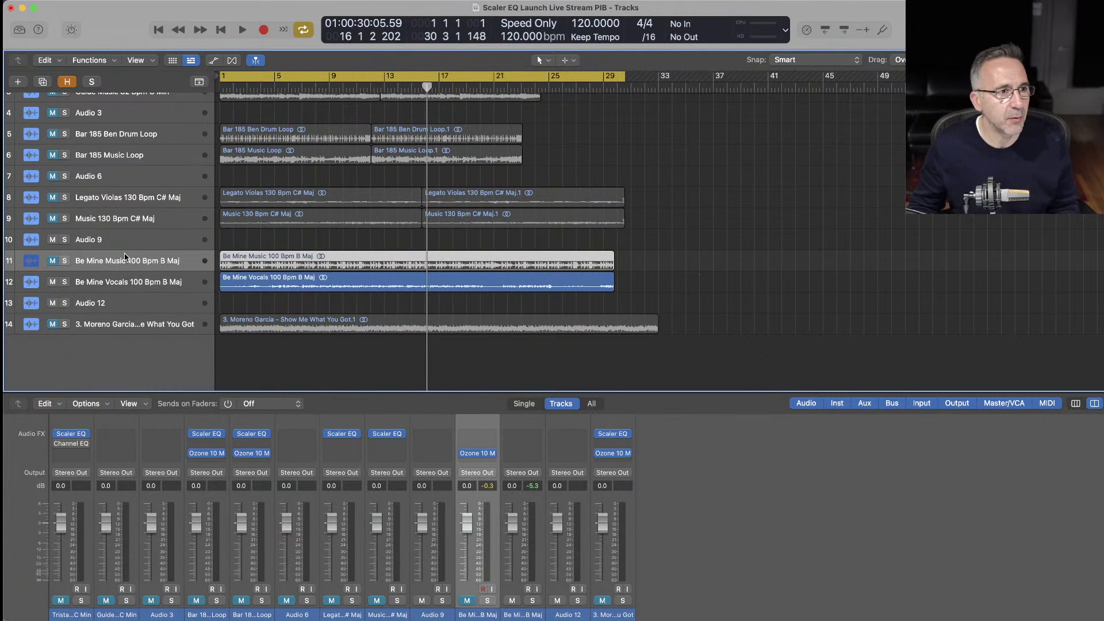
pyautogui.click(162, 287)
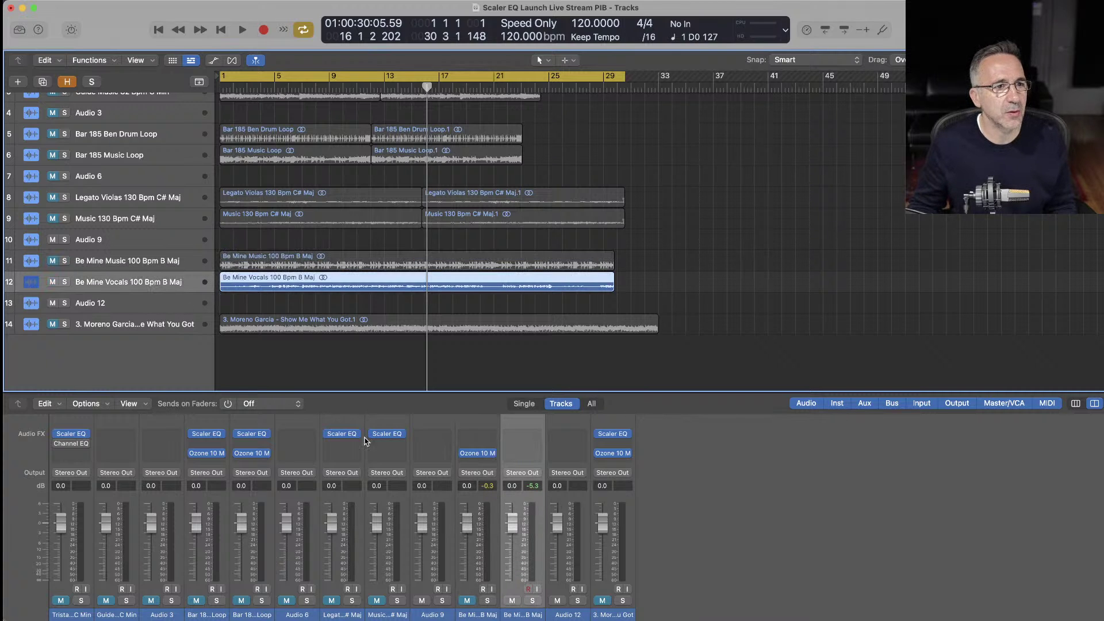
pyautogui.click(519, 433)
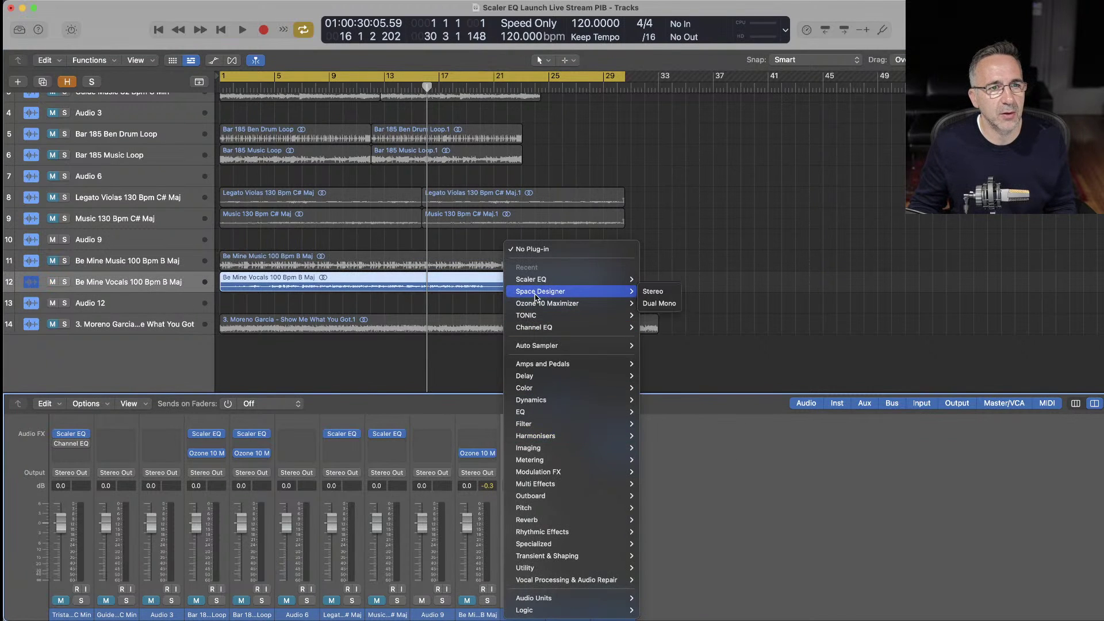
pyautogui.click(653, 280)
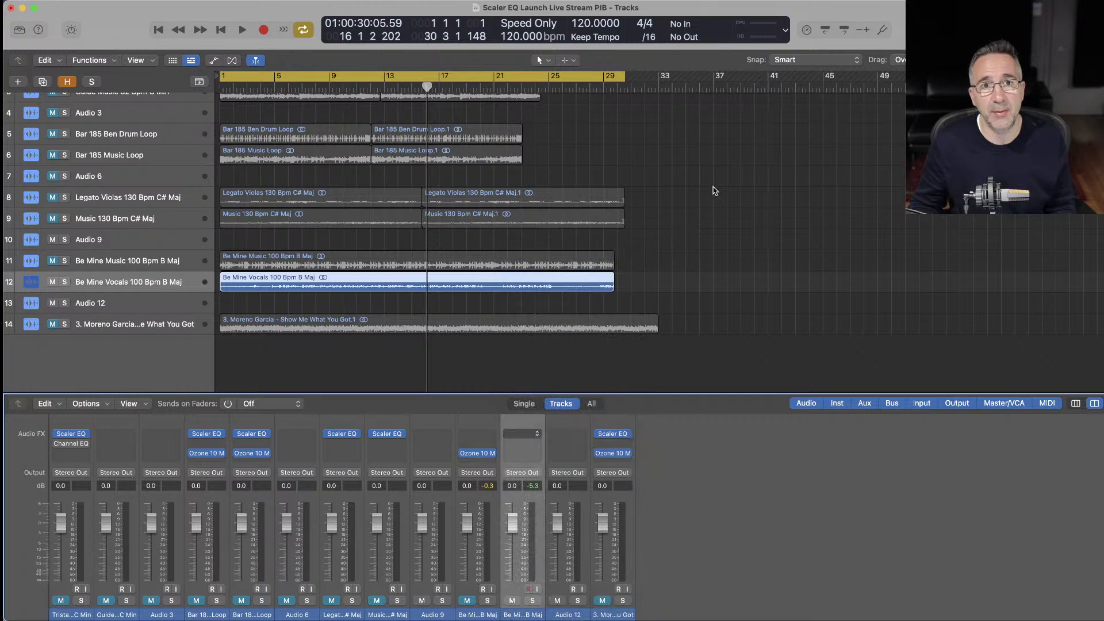
pyautogui.moveTo(968, 24); pyautogui.dragTo(420, 27)
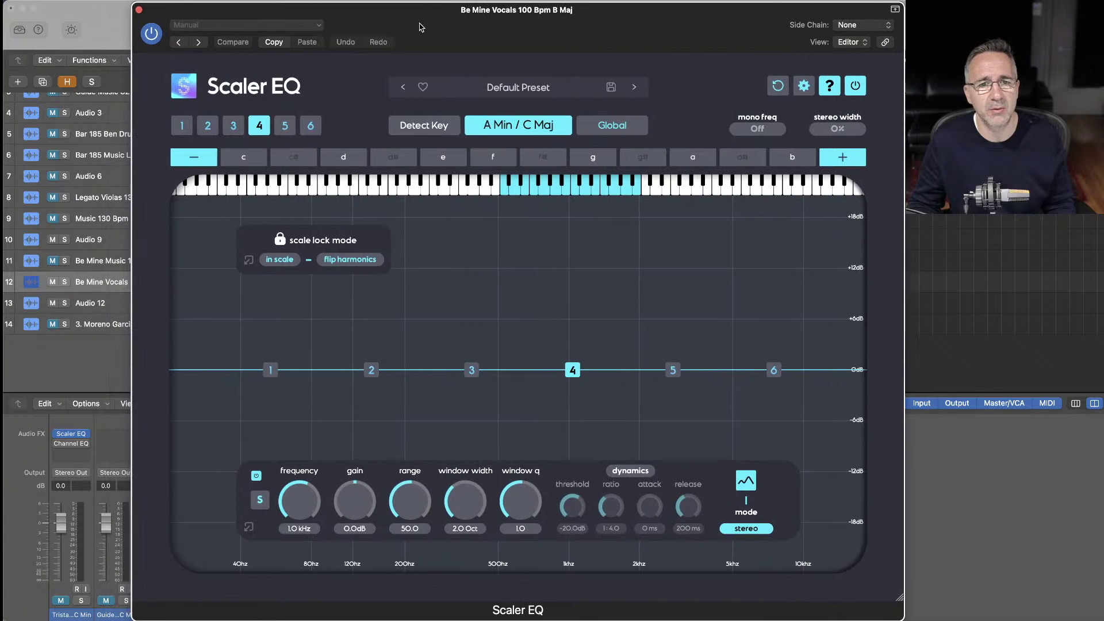
# Play the vocals, detect their key, and boost high-shelf band 6 by 4.9 dB at 5.2 kHz
pyautogui.press('space')
pyautogui.click(425, 126)
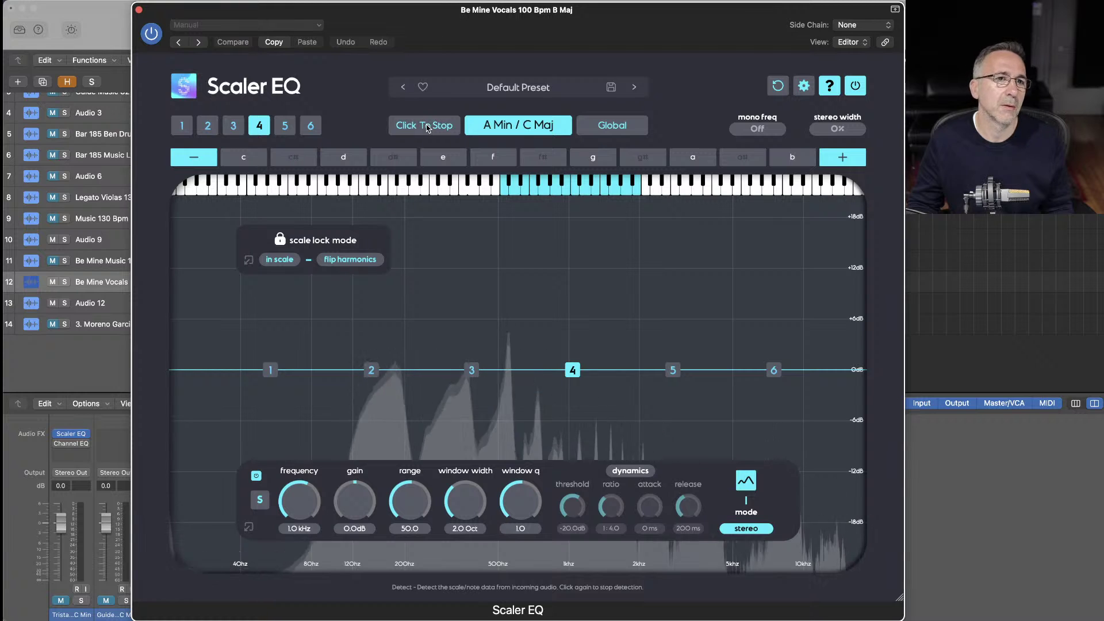
pyautogui.click(427, 127)
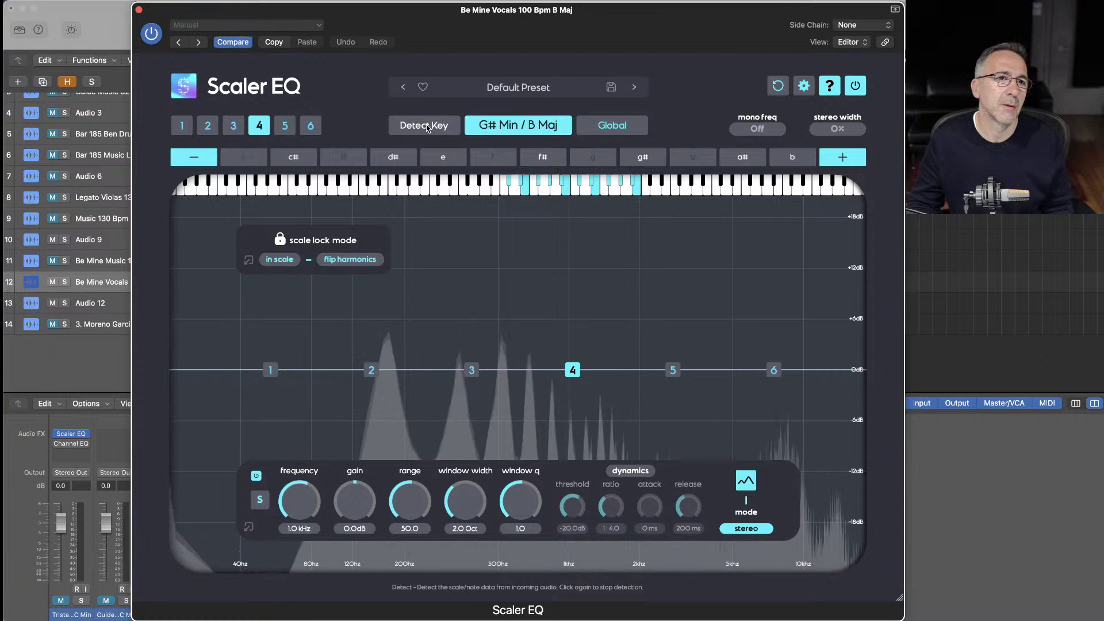
pyautogui.moveTo(410, 26)
pyautogui.mouseDown()
pyautogui.moveTo(542, 28)
pyautogui.moveTo(398, 27)
pyautogui.moveTo(413, 27)
pyautogui.mouseUp()
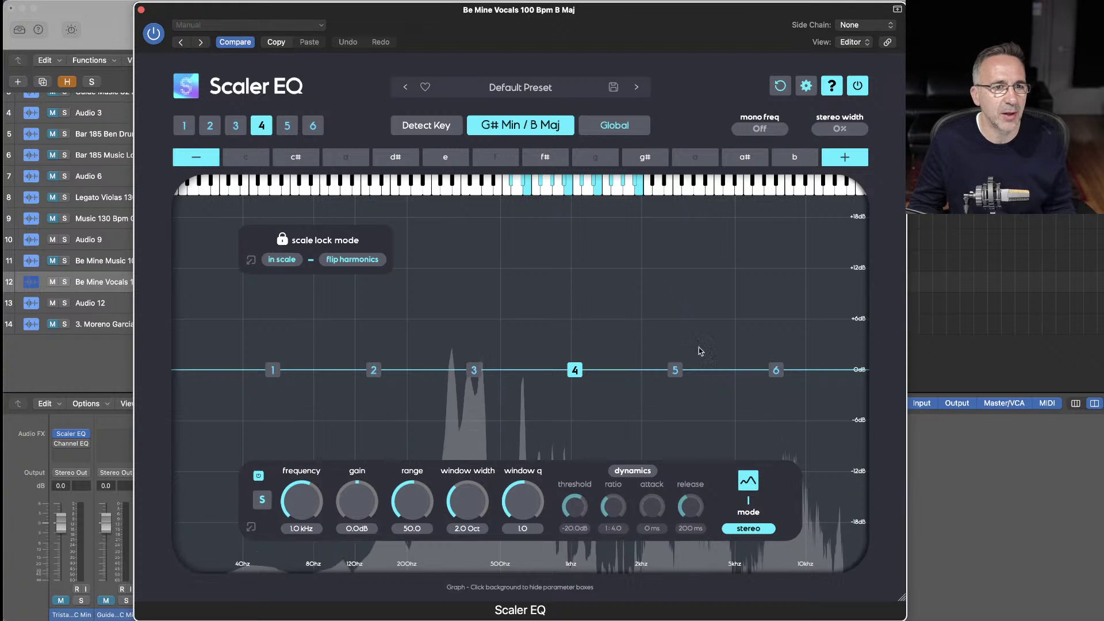
pyautogui.moveTo(775, 370); pyautogui.dragTo(739, 328)
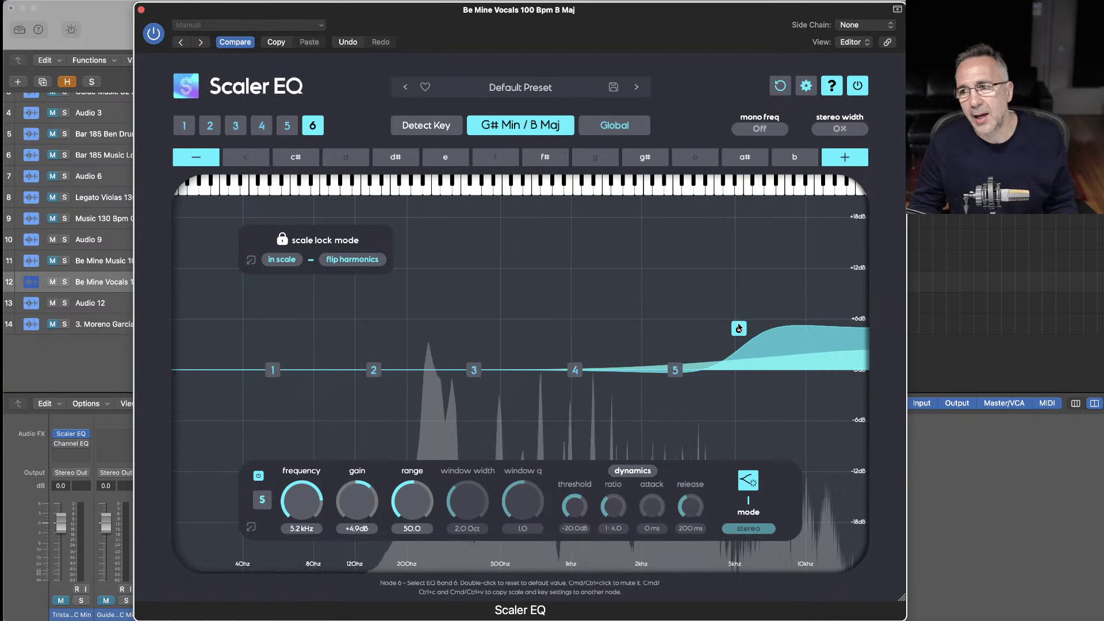
# Set band 5 to Harmonic Peak +/- with 11.5 dB of gain at 2.2 kHz, and compare the vocals with the EQ bypassed and active
pyautogui.click(674, 371)
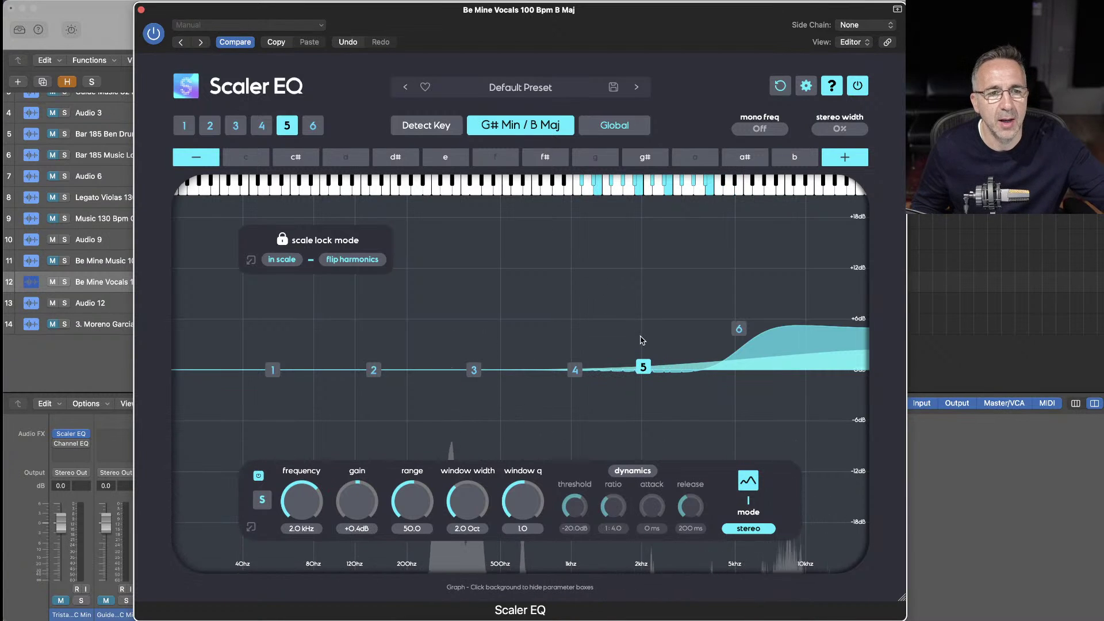
pyautogui.click(748, 482)
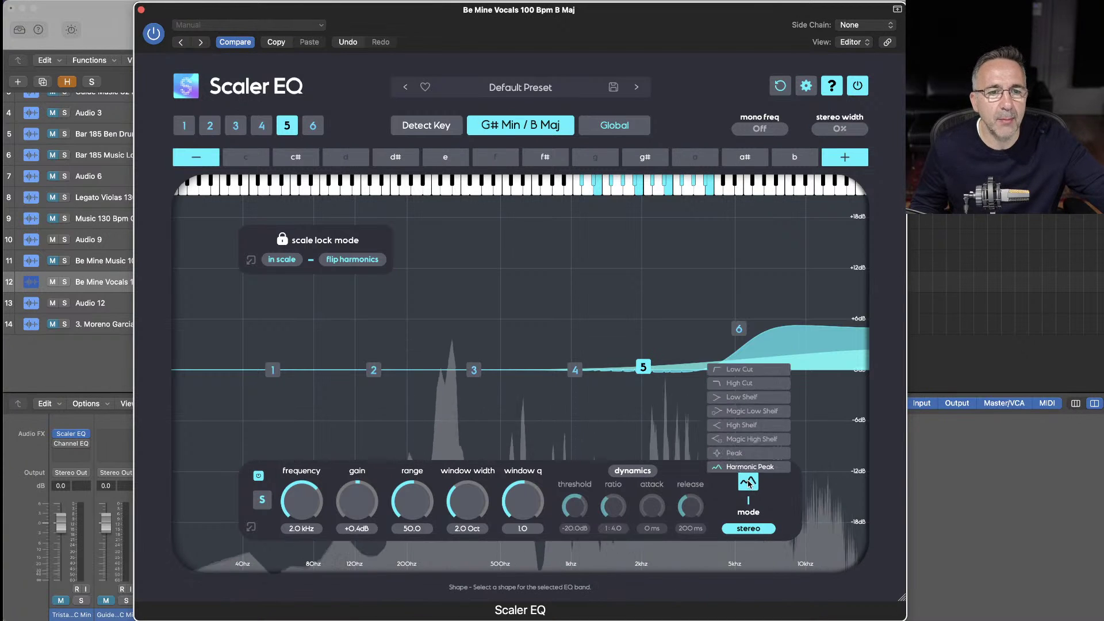
pyautogui.click(684, 416)
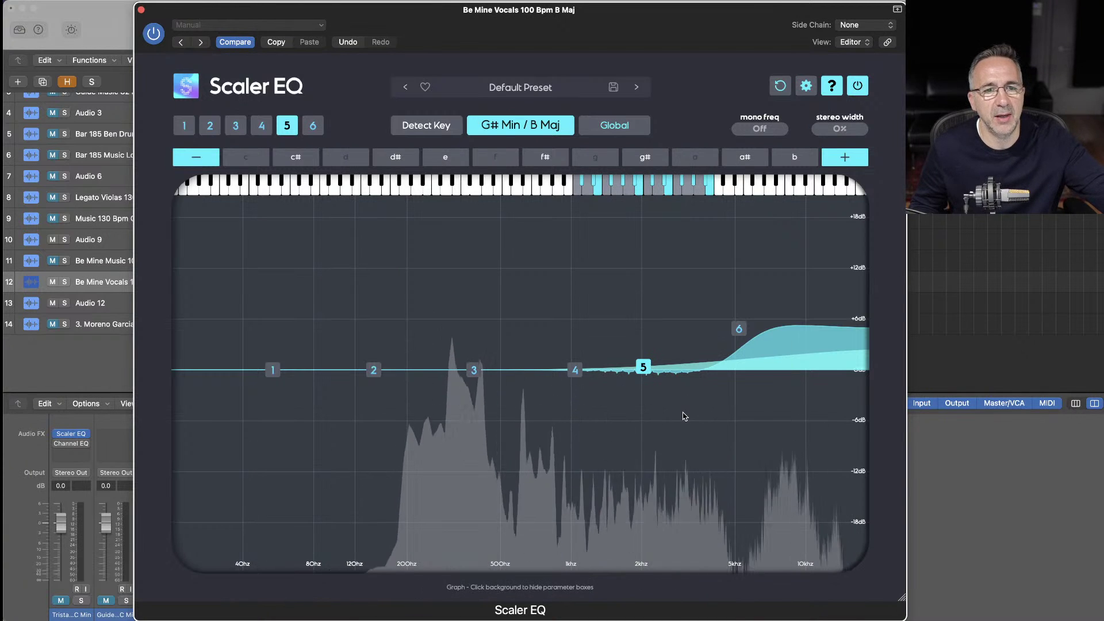
pyautogui.moveTo(643, 367); pyautogui.dragTo(656, 269)
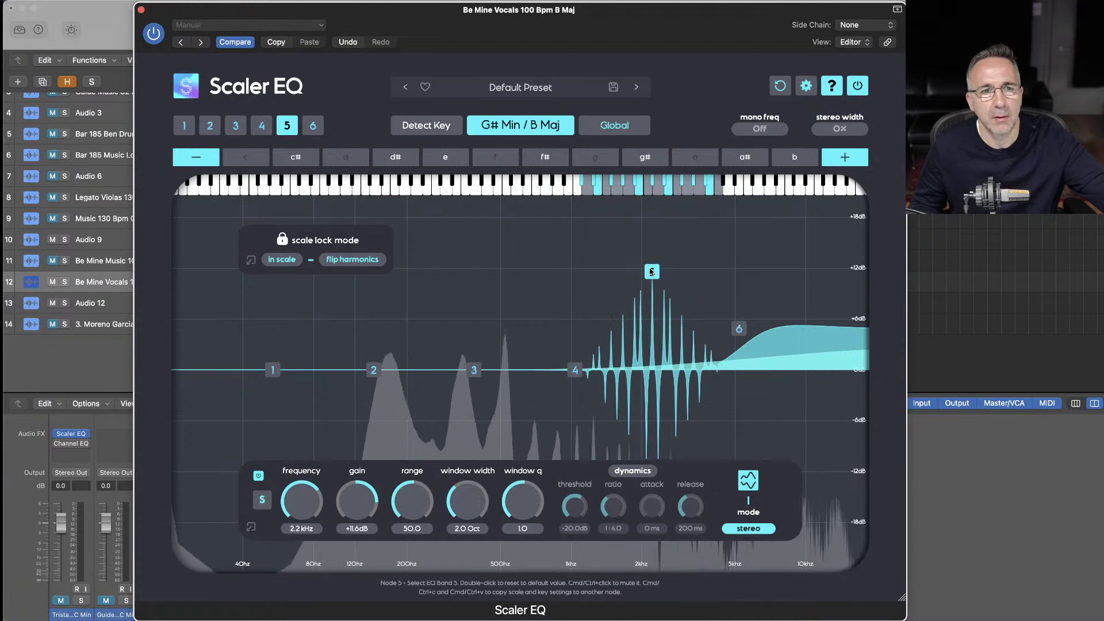
pyautogui.click(857, 86)
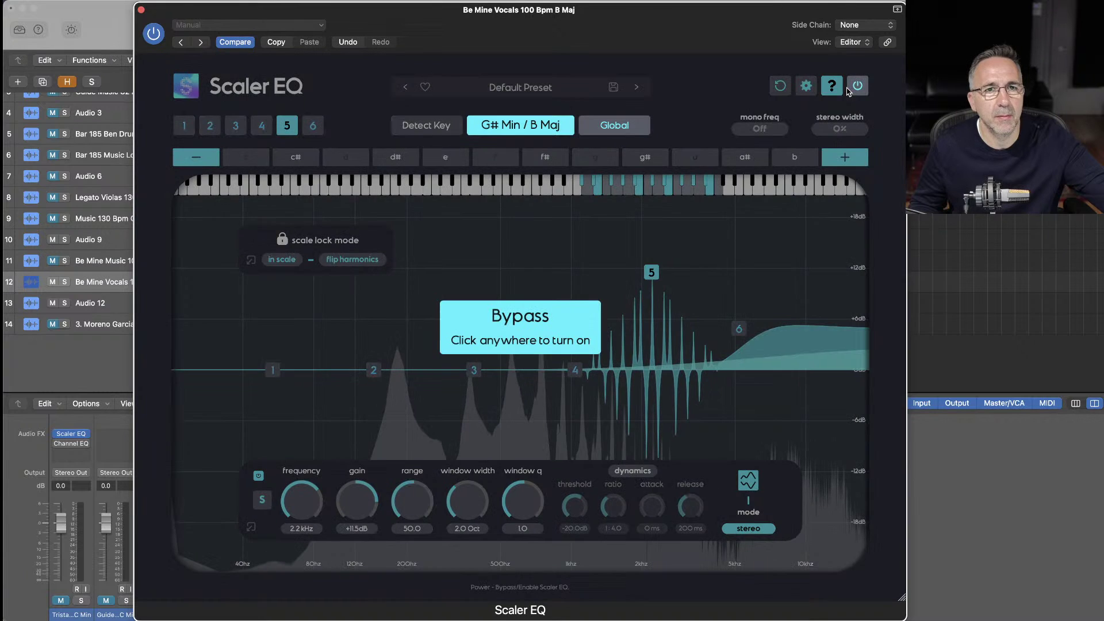
pyautogui.click(848, 91)
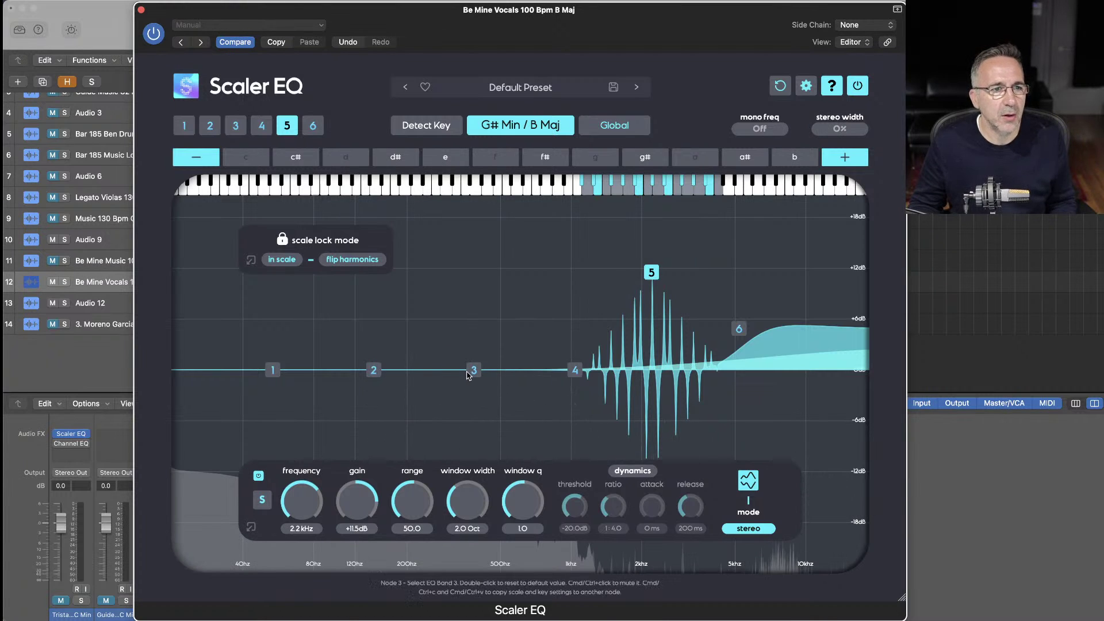
# Cut band 3's out-of-scale notes by 9.9 dB at 519 Hz and compare against bypass
pyautogui.moveTo(474, 371); pyautogui.dragTo(490, 401)
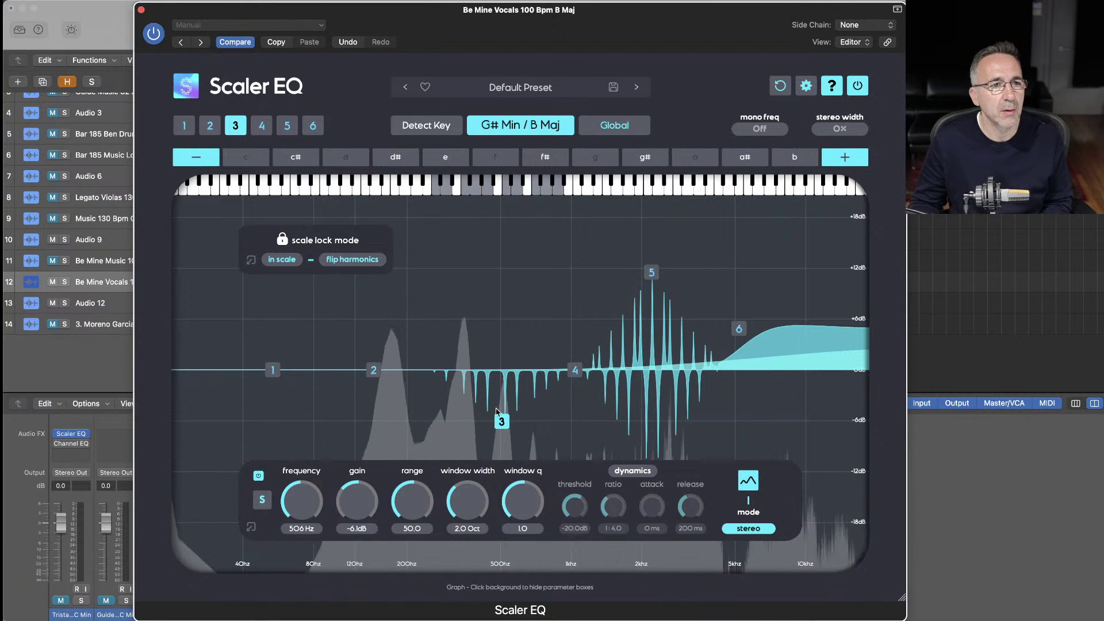
pyautogui.moveTo(502, 420); pyautogui.dragTo(504, 453)
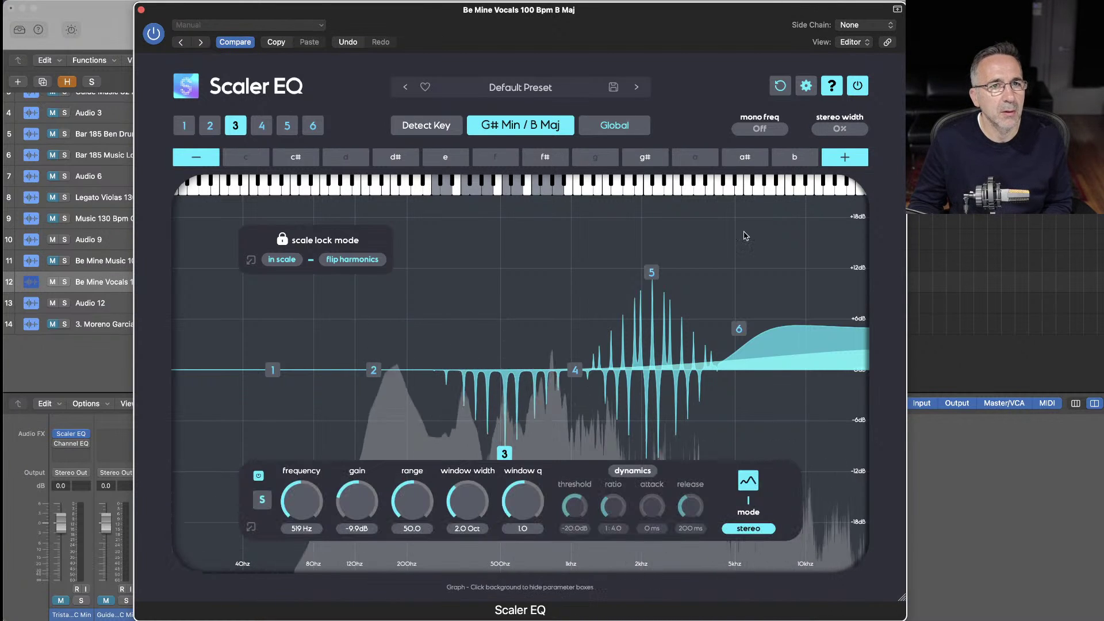
pyautogui.click(856, 88)
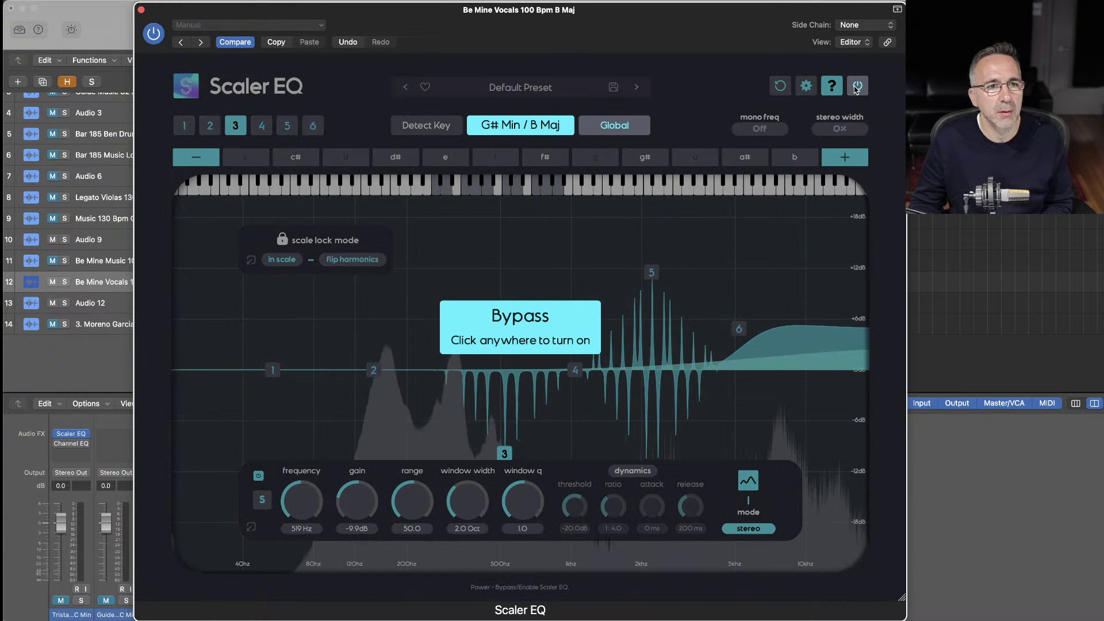
pyautogui.click(856, 88)
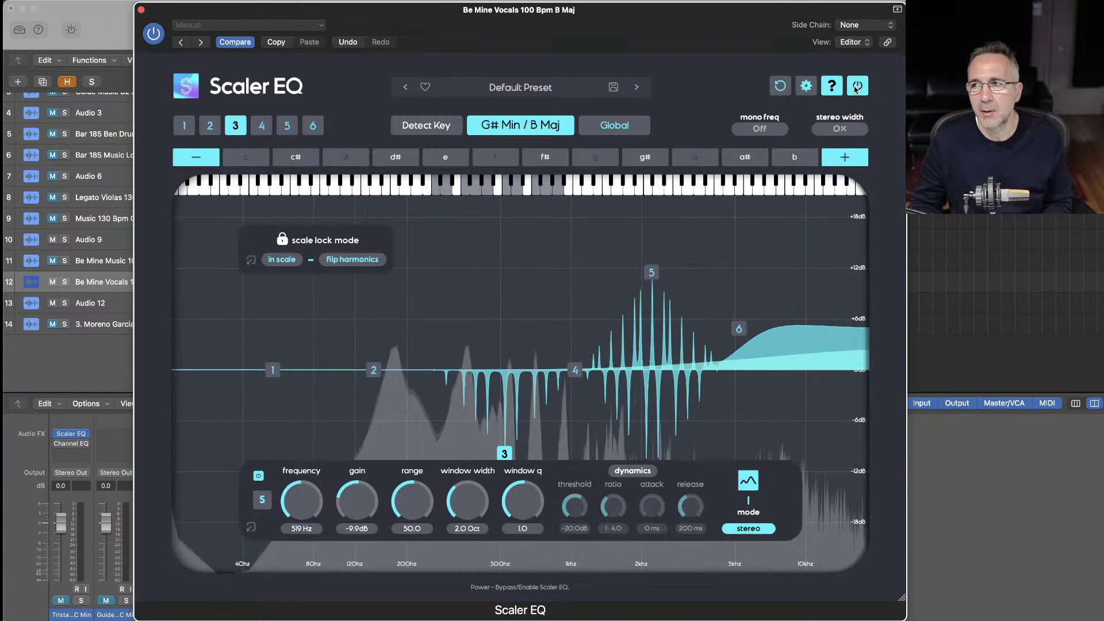
# Set the vocals' stereo width to 62% and change band 1 to a Low Cut
pyautogui.moveTo(841, 133); pyautogui.dragTo(842, 93)
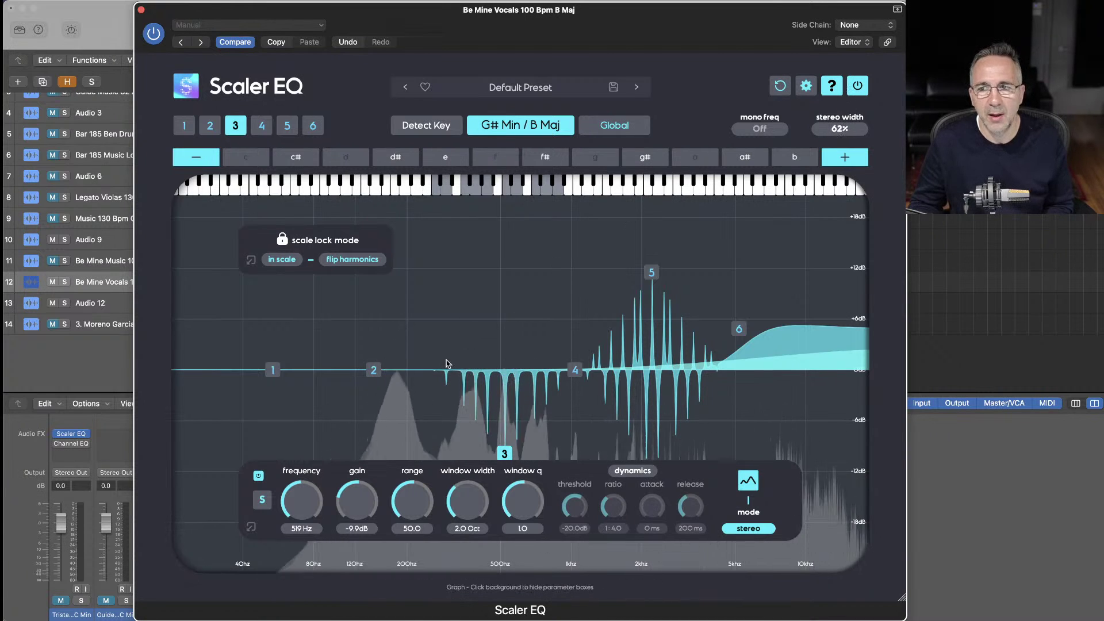
pyautogui.click(273, 371)
pyautogui.click(746, 479)
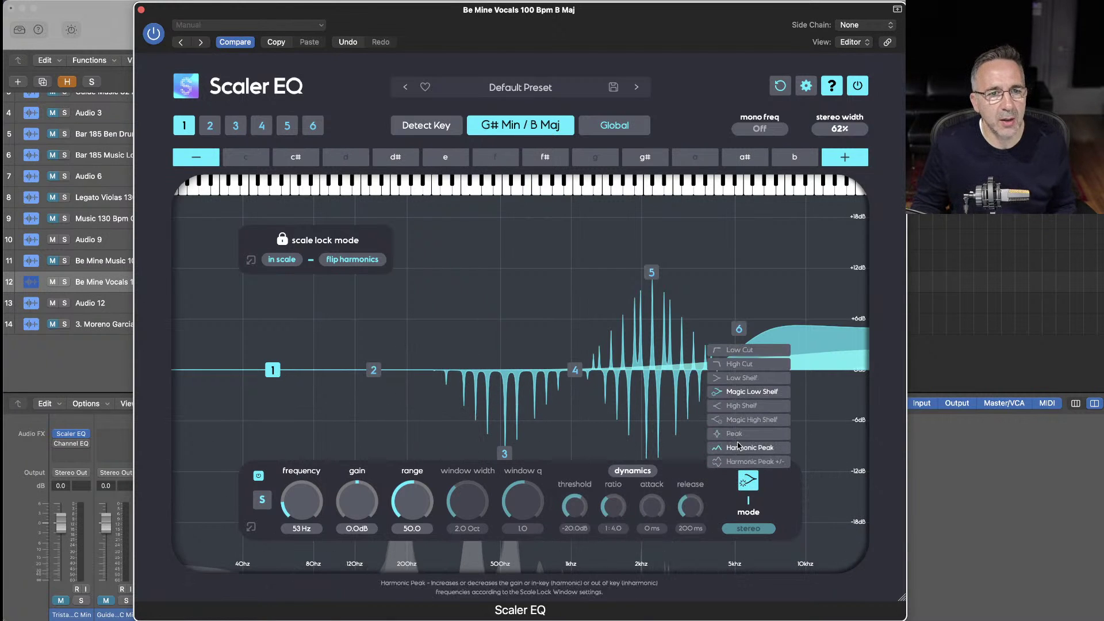
pyautogui.click(737, 352)
pyautogui.click(500, 342)
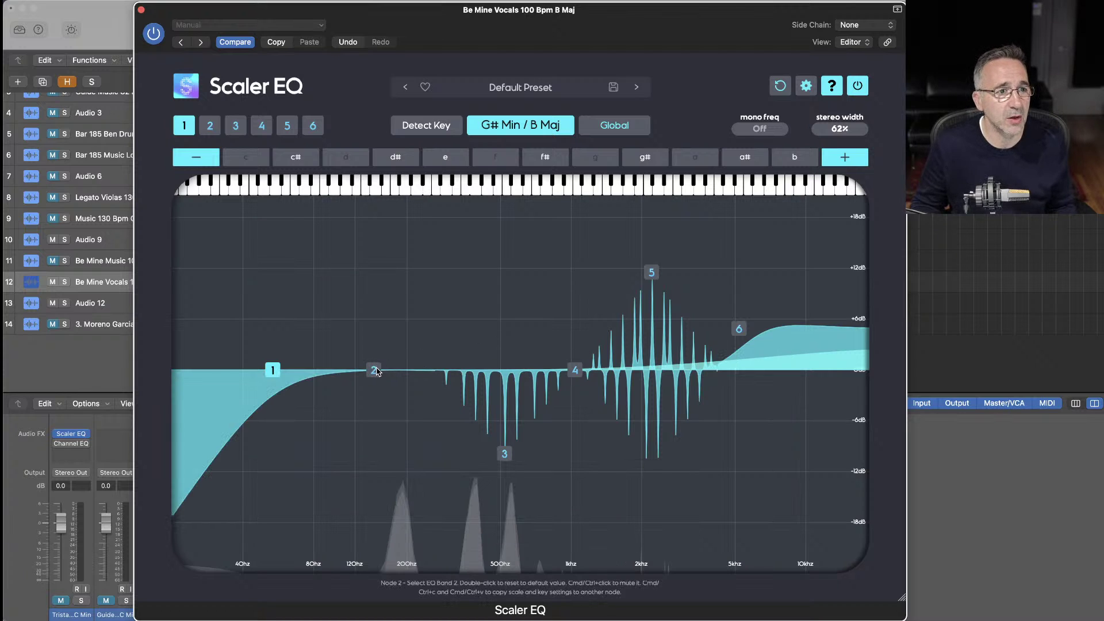
# Try a 2.1 dB out-of-scale cut on band 2 at 192 Hz, and reset the band to its default
pyautogui.moveTo(375, 370); pyautogui.dragTo(407, 389)
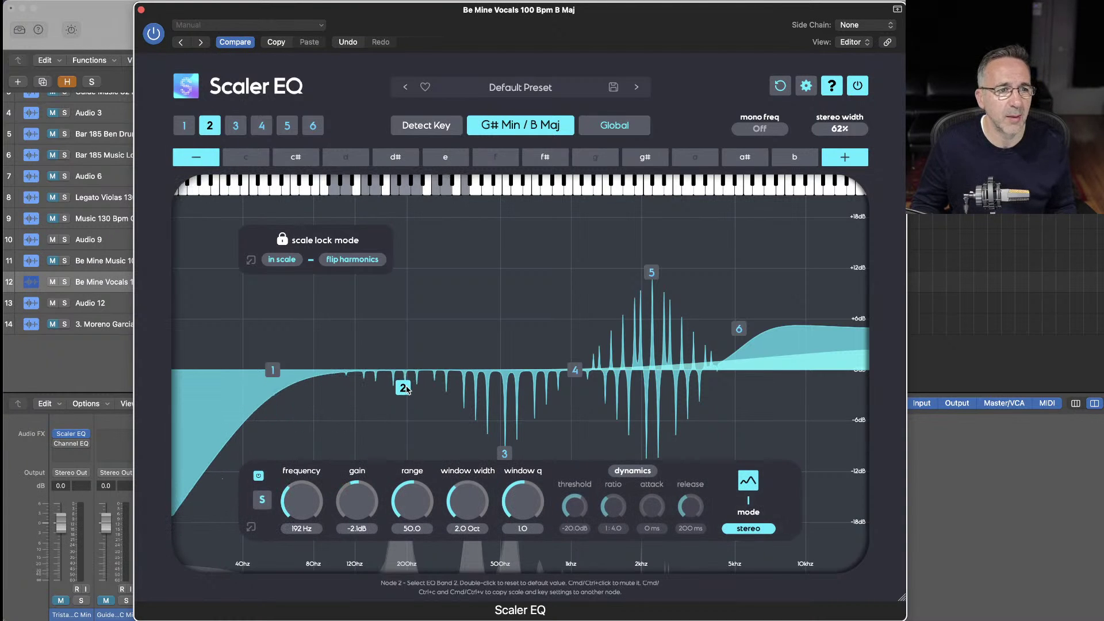
pyautogui.doubleClick(406, 389)
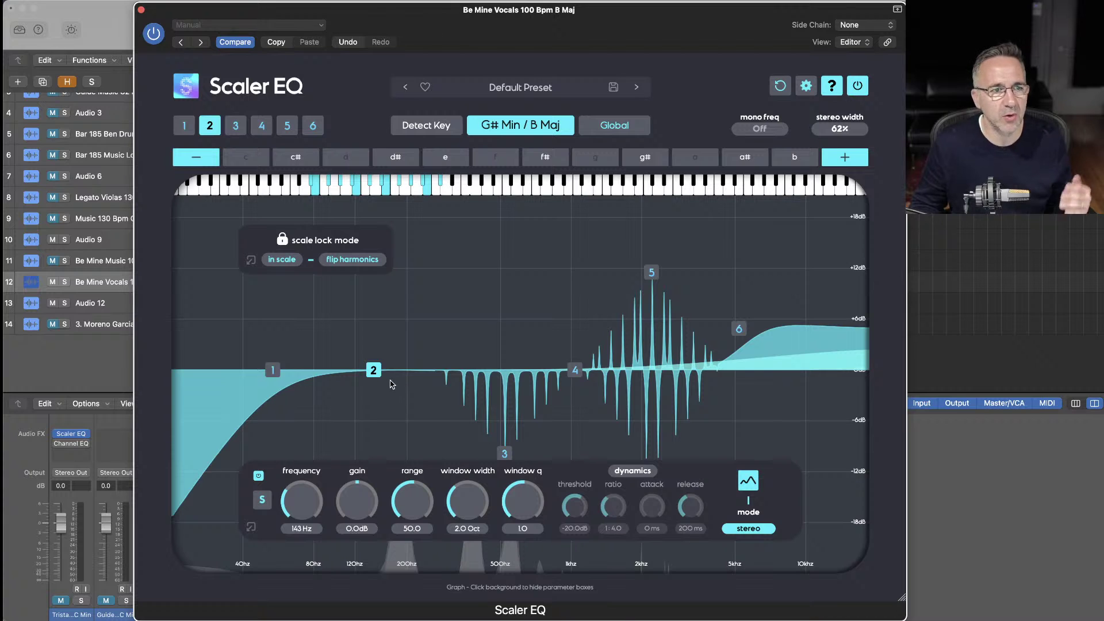
# Boost band 2 by 3.9 dB at 176 Hz as a Peak filter with its range set to 35.4
pyautogui.moveTo(374, 370); pyautogui.dragTo(396, 338)
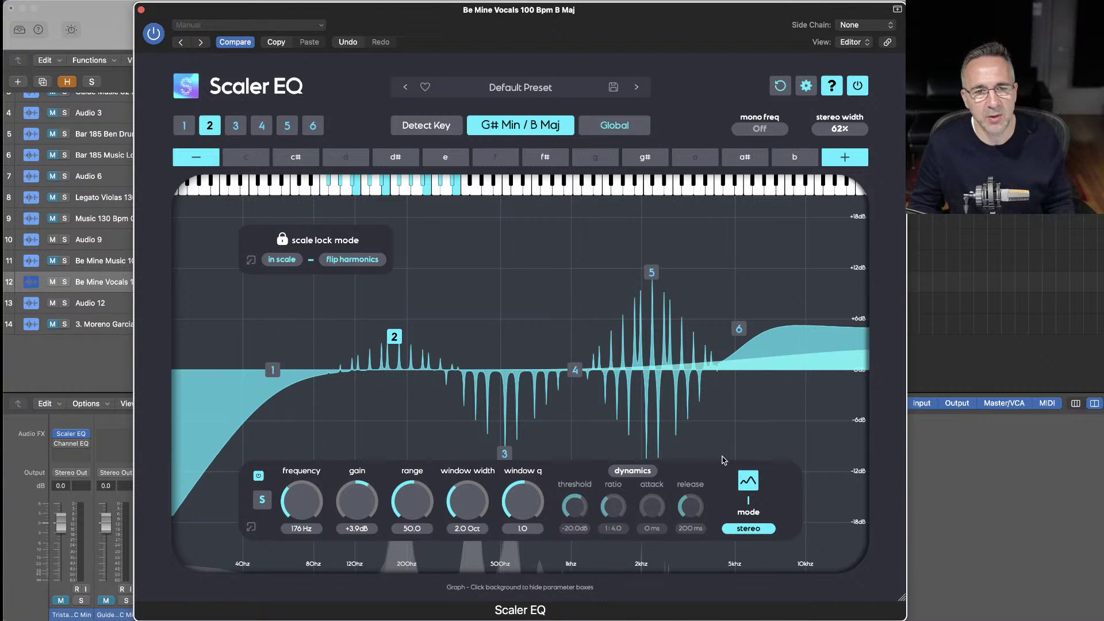
pyautogui.click(741, 479)
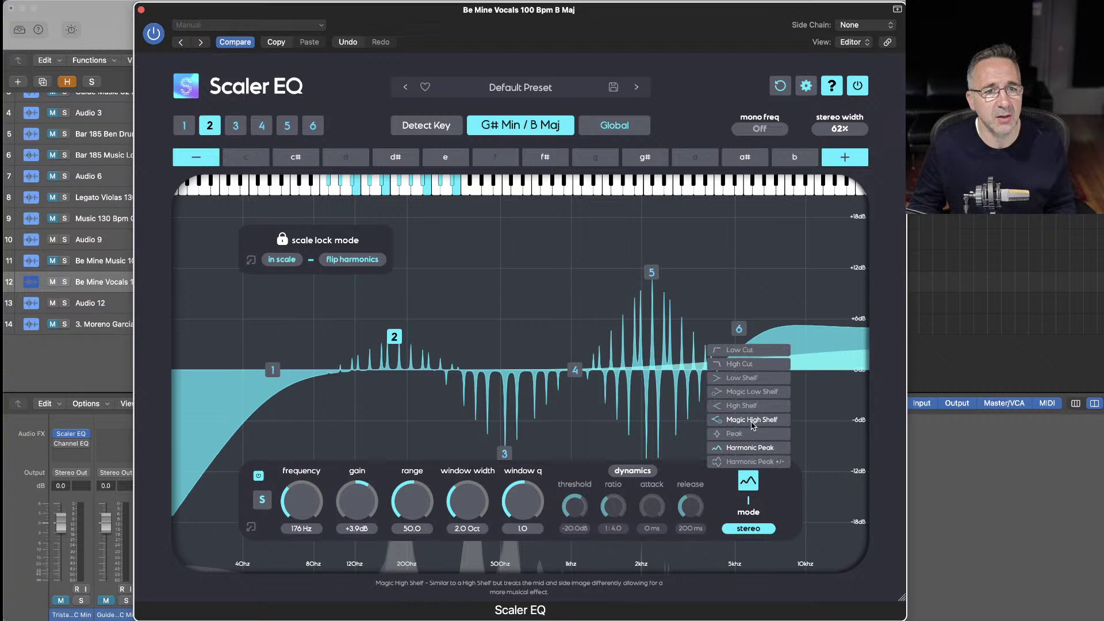
pyautogui.click(742, 434)
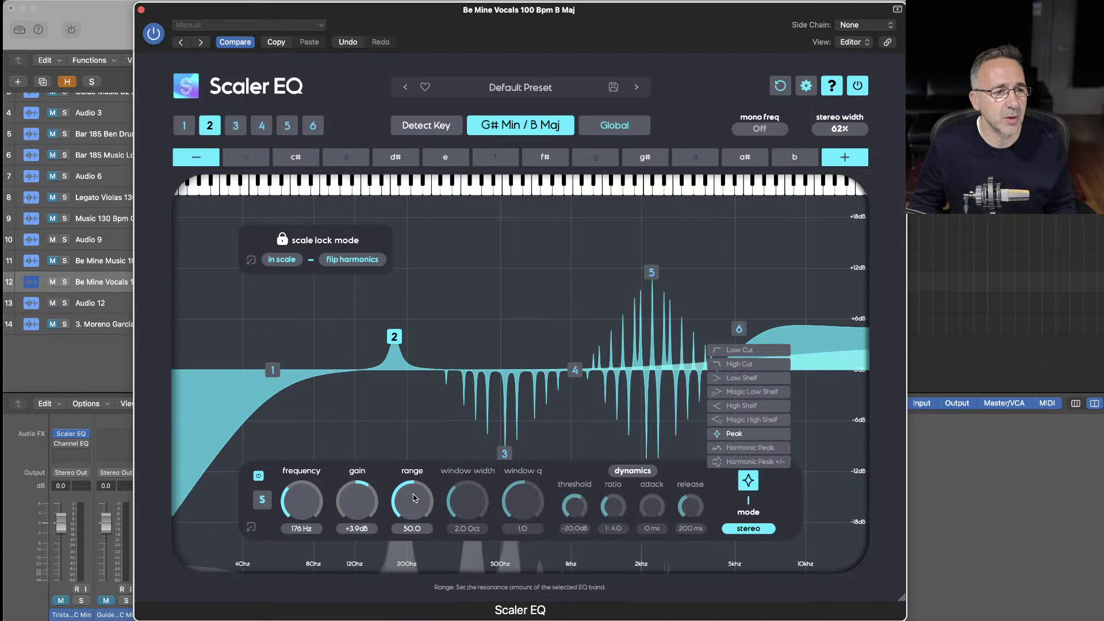
pyautogui.moveTo(417, 498); pyautogui.dragTo(415, 515)
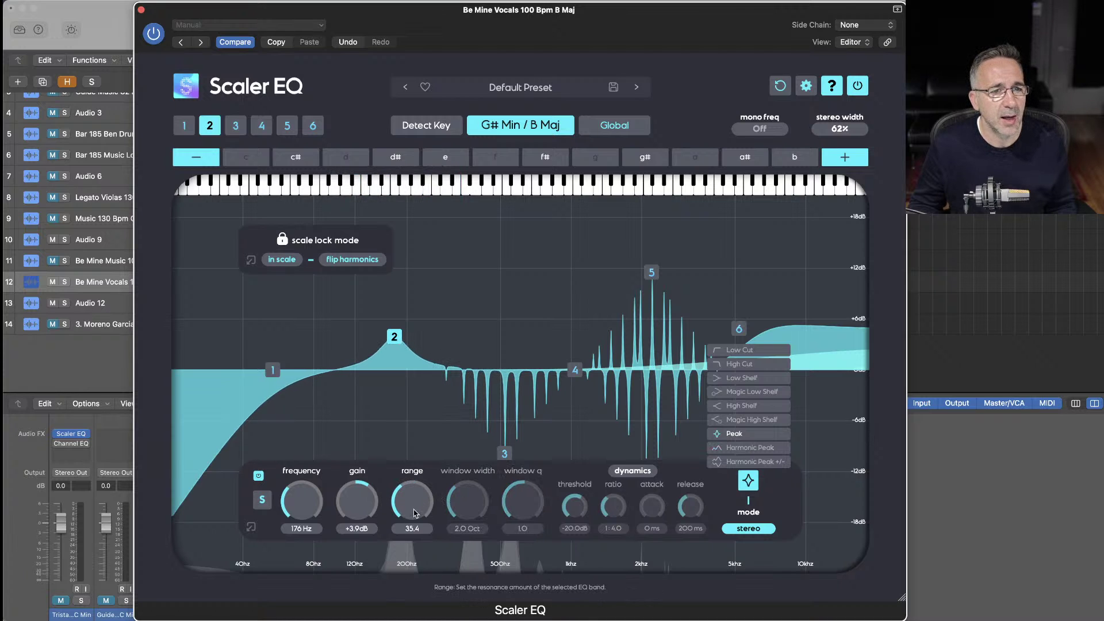
pyautogui.click(584, 396)
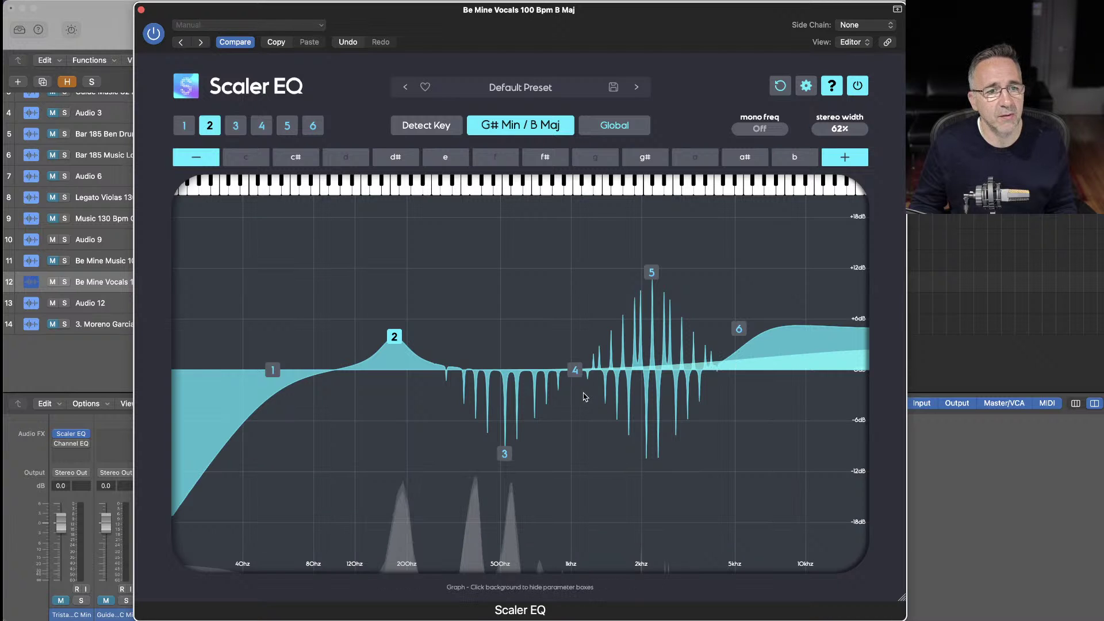
# Enable dynamics on band 2 with a threshold of -33.8 dB, and compare the vocals with the EQ bypassed and active
pyautogui.click(418, 351)
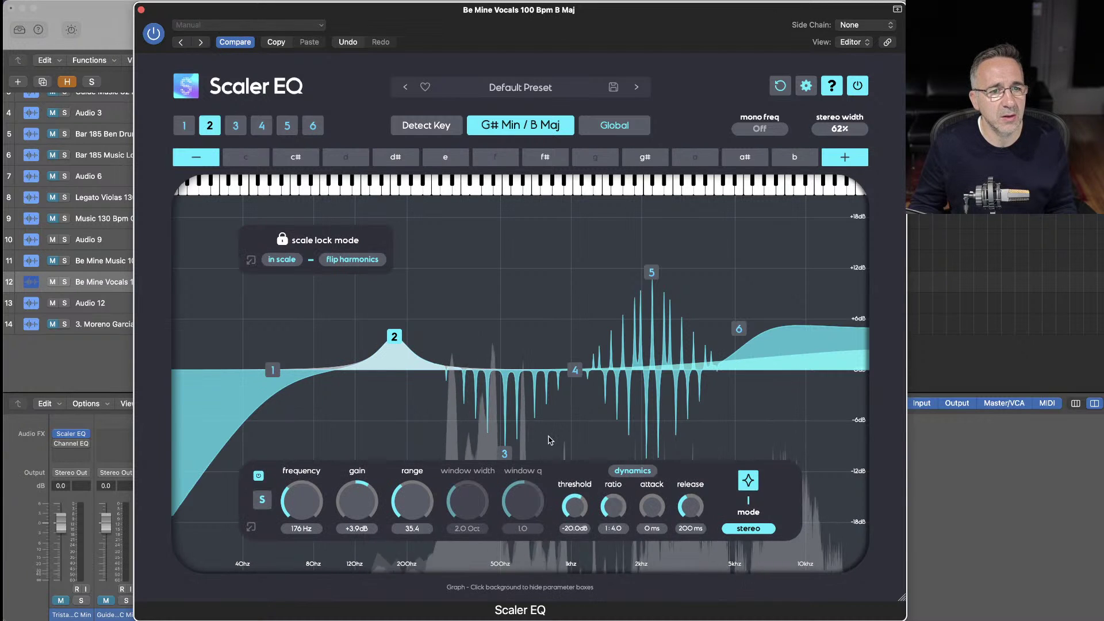
pyautogui.moveTo(574, 506); pyautogui.dragTo(581, 563)
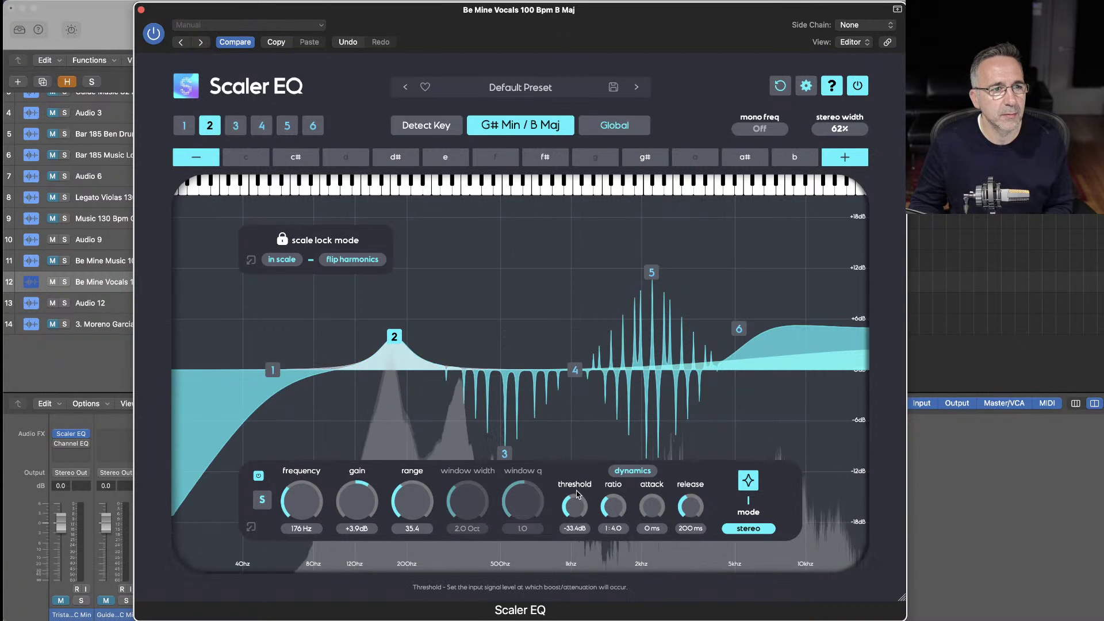
pyautogui.moveTo(576, 511); pyautogui.dragTo(577, 495)
pyautogui.click(856, 85)
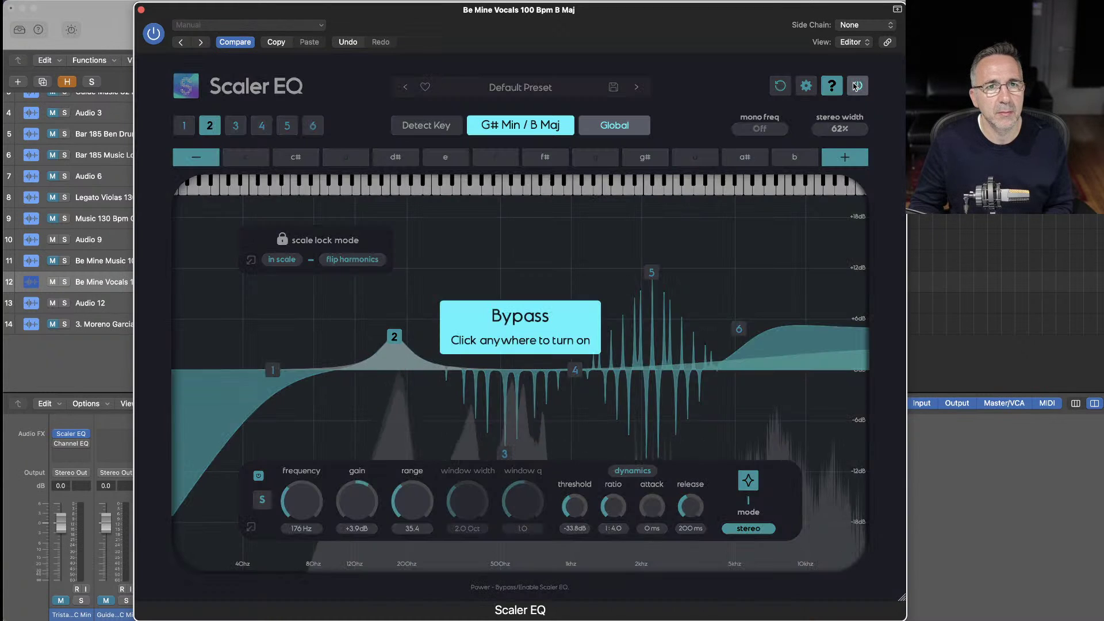
pyautogui.click(855, 85)
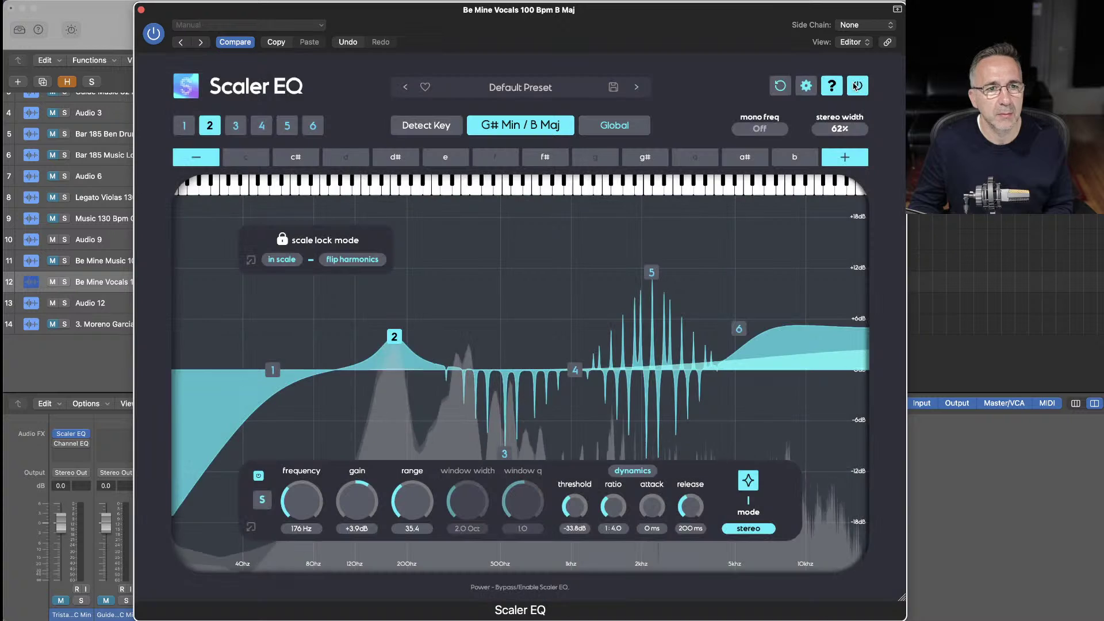
# Unmute the Be Mine Music track and compare the bypassed and active vocal EQ within the mix
pyautogui.click(53, 261)
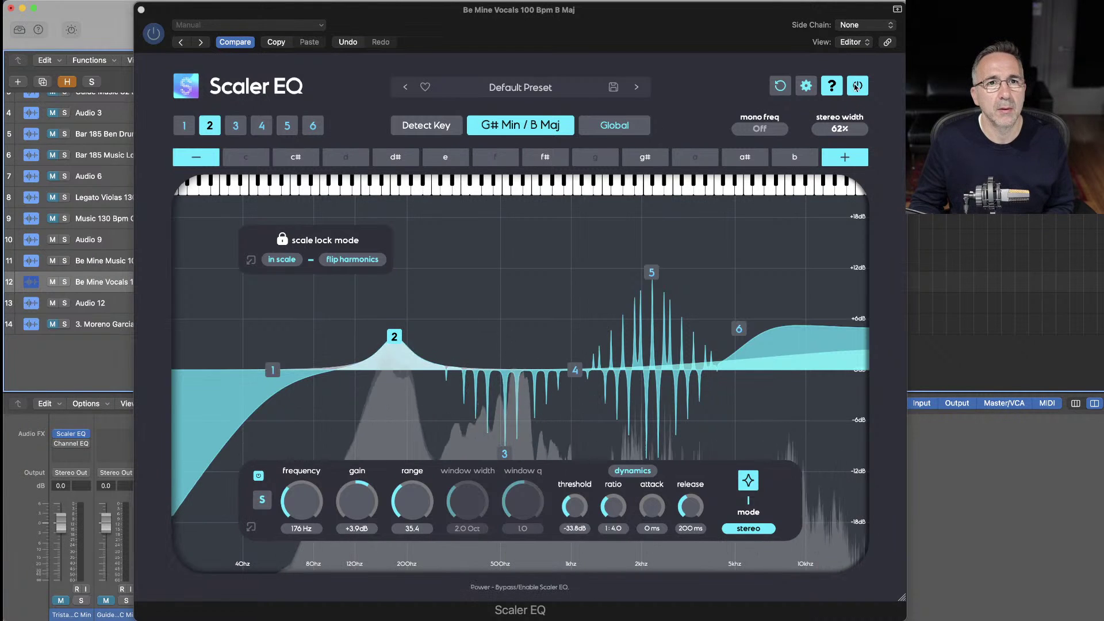
pyautogui.click(855, 86)
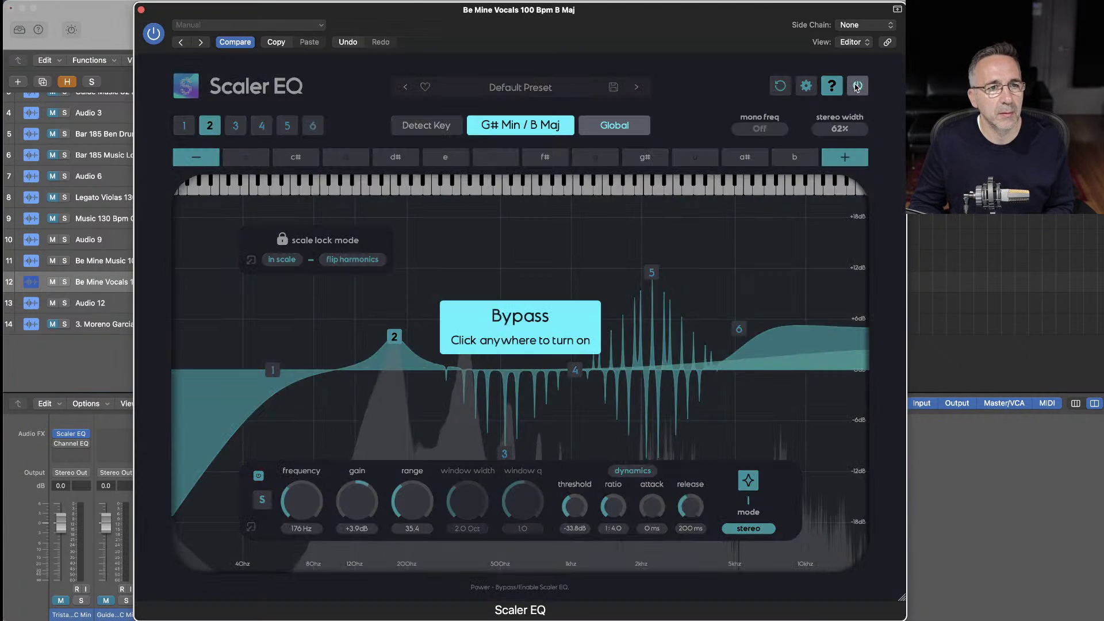
pyautogui.click(856, 86)
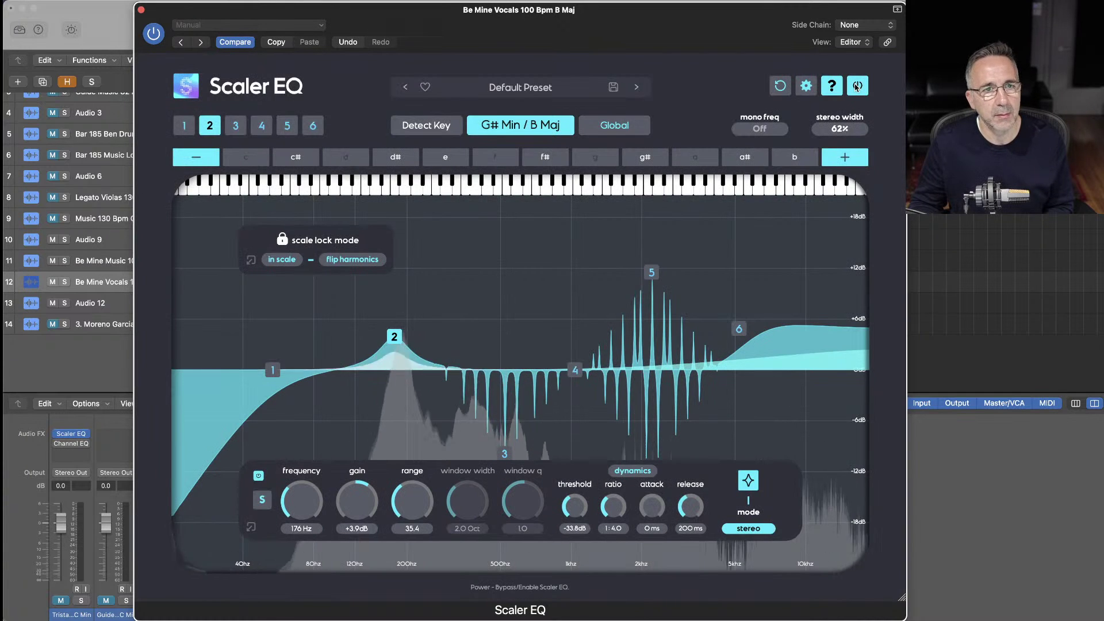
# Set band 5 to 9.5 dB of gain at 2.3 kHz and compare against bypass
pyautogui.moveTo(651, 272); pyautogui.dragTo(656, 289)
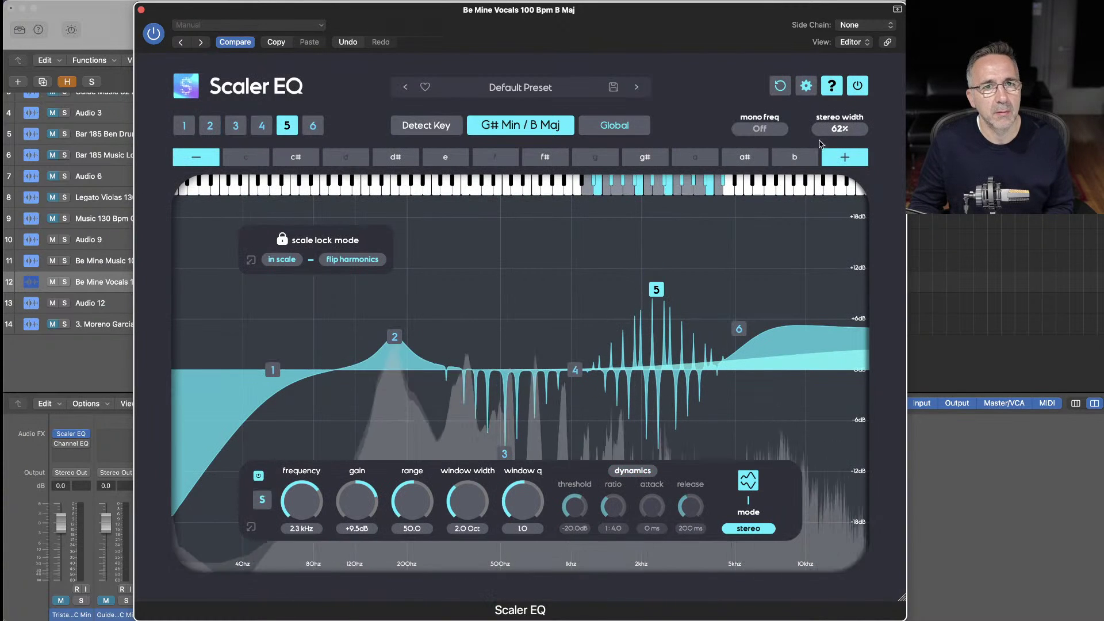
pyautogui.click(856, 87)
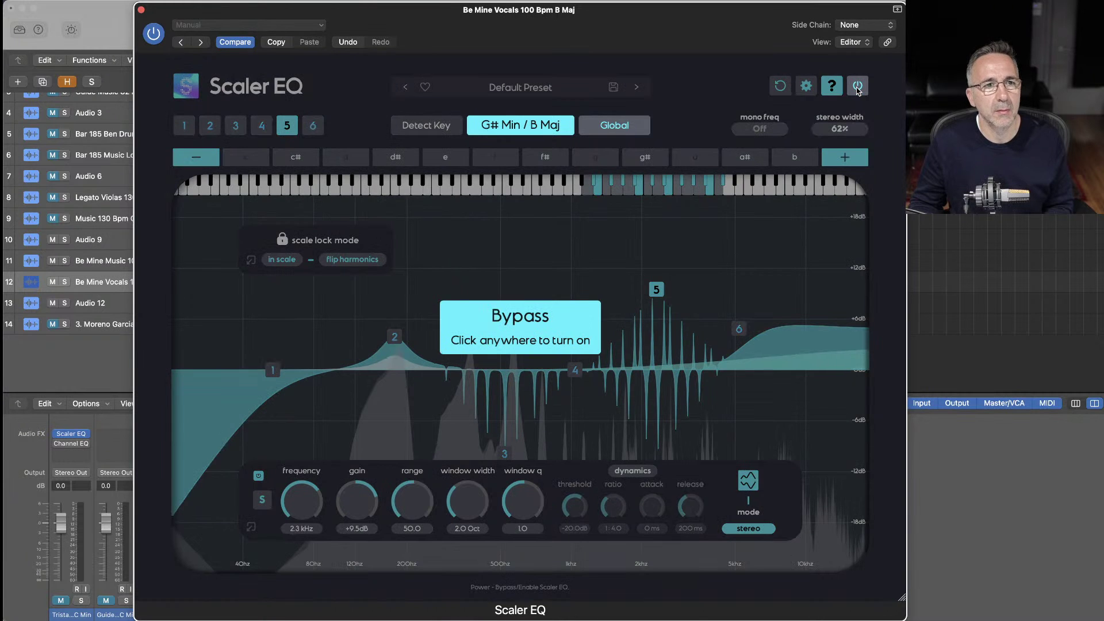
pyautogui.click(857, 87)
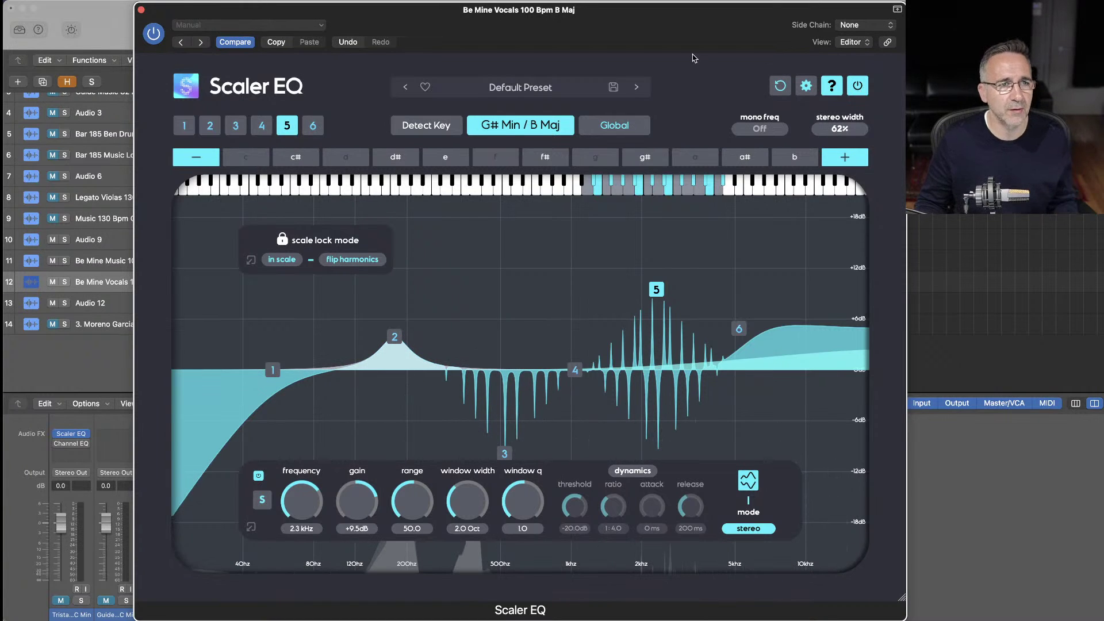
# Close the vocals' EQ window and insert a stereo Scaler EQ on the Be Mine Music track
pyautogui.click(141, 10)
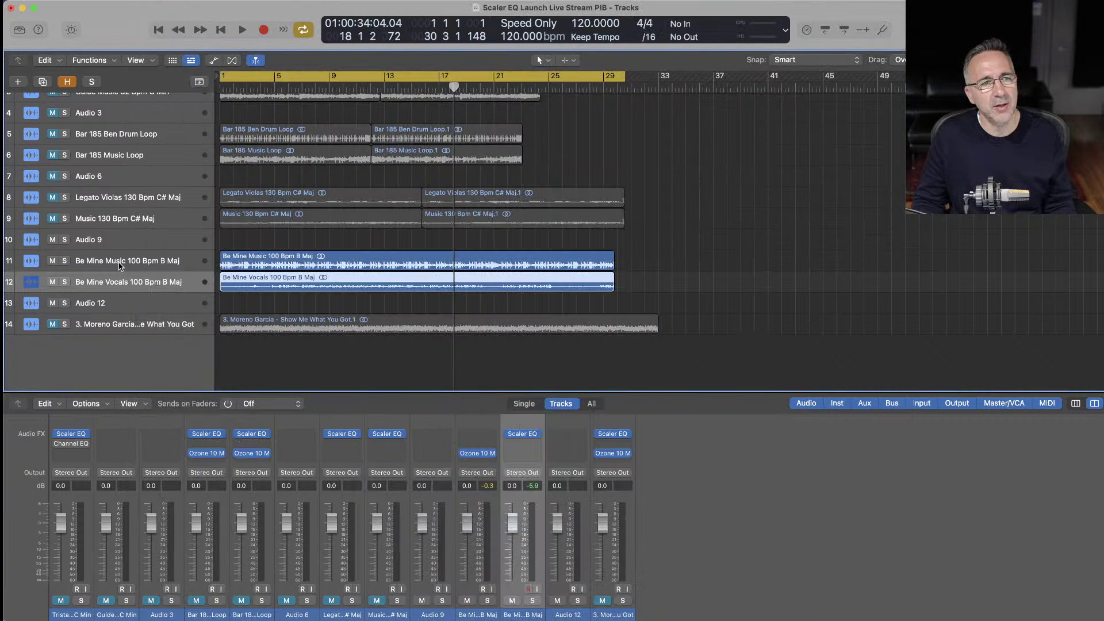
pyautogui.click(122, 266)
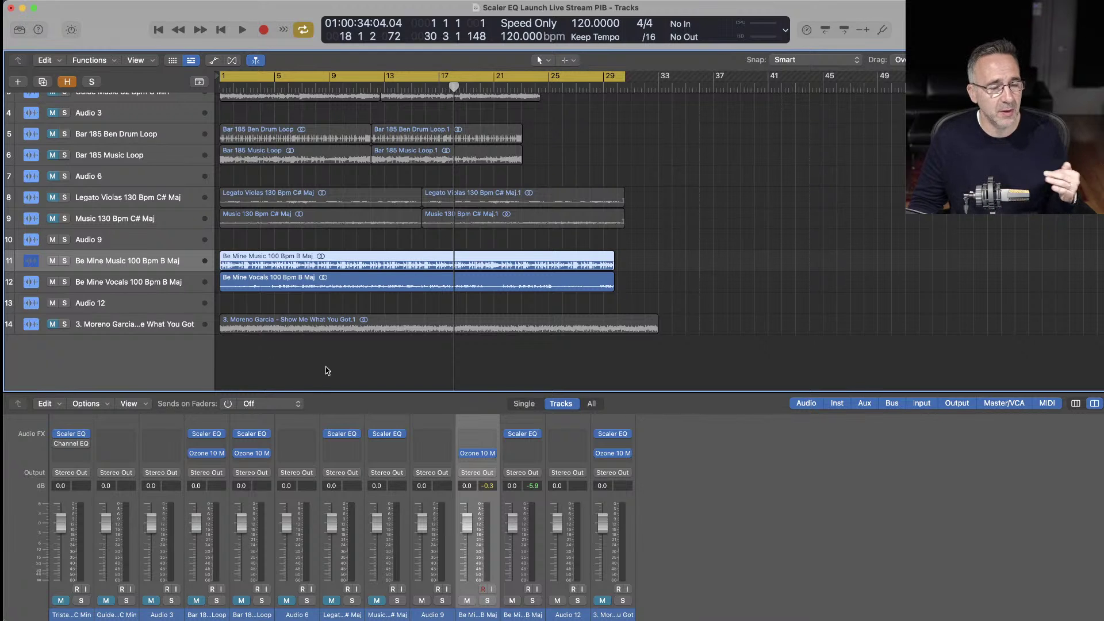
pyautogui.click(491, 438)
pyautogui.moveTo(563, 281)
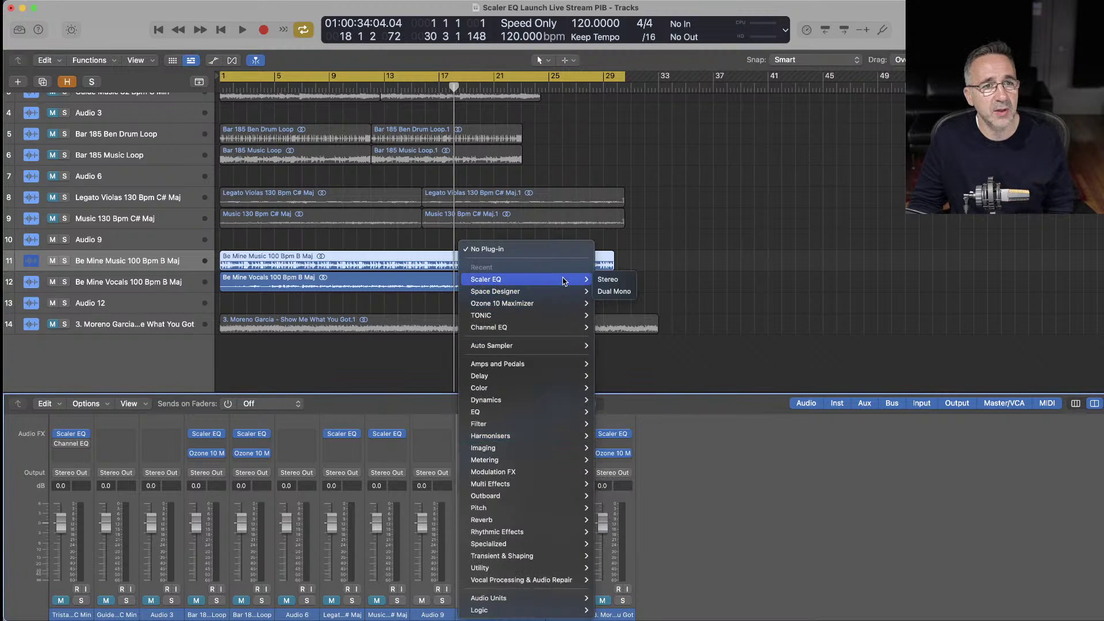
pyautogui.click(604, 281)
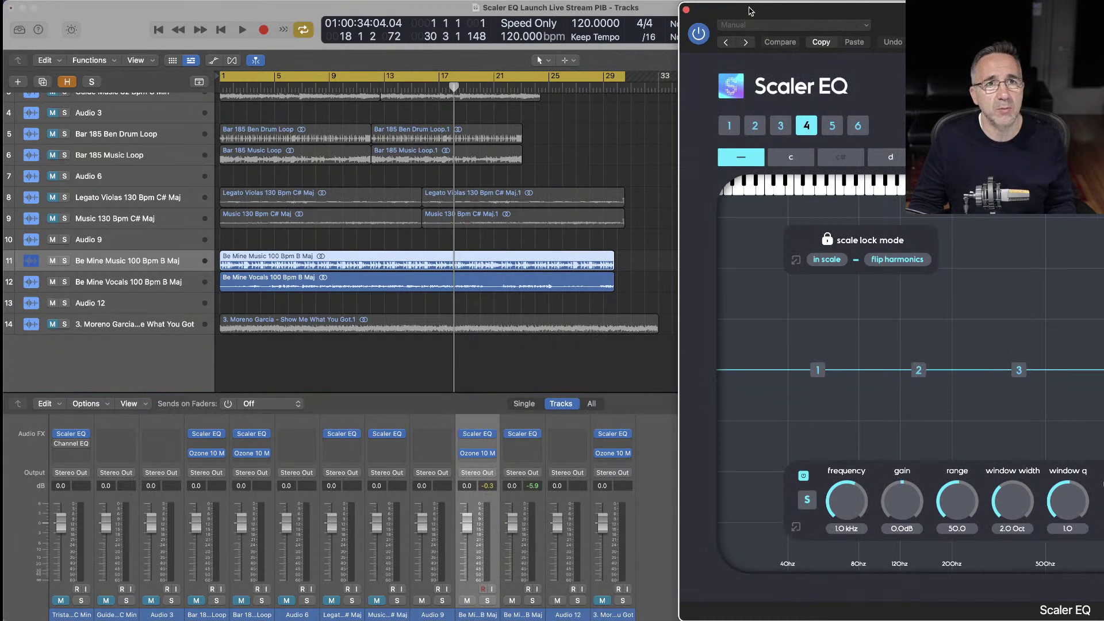
pyautogui.moveTo(748, 10); pyautogui.dragTo(208, 9)
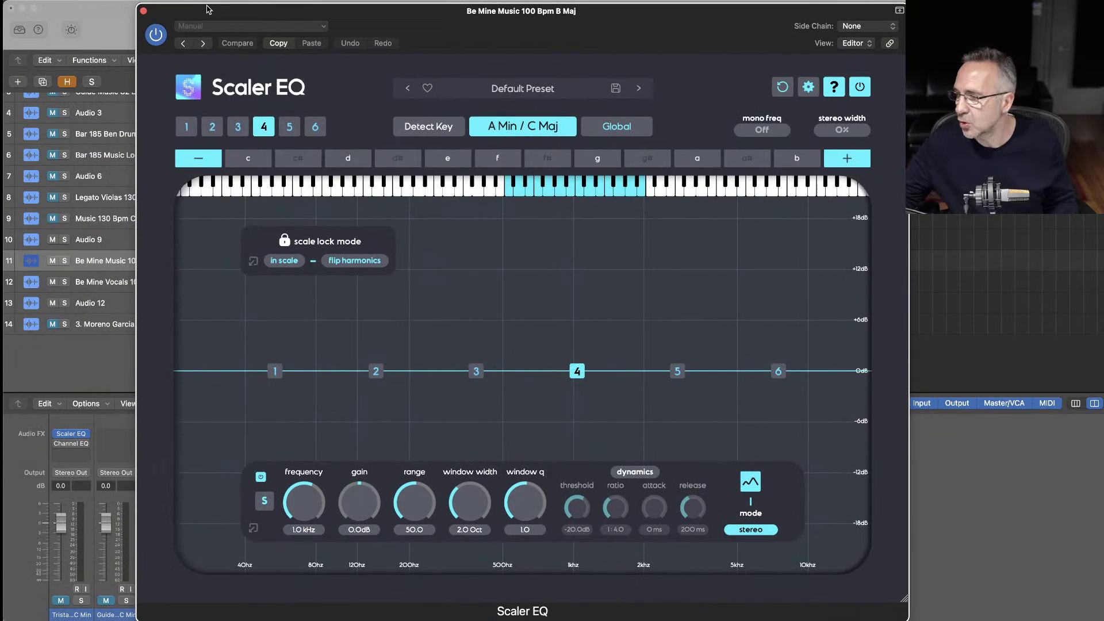
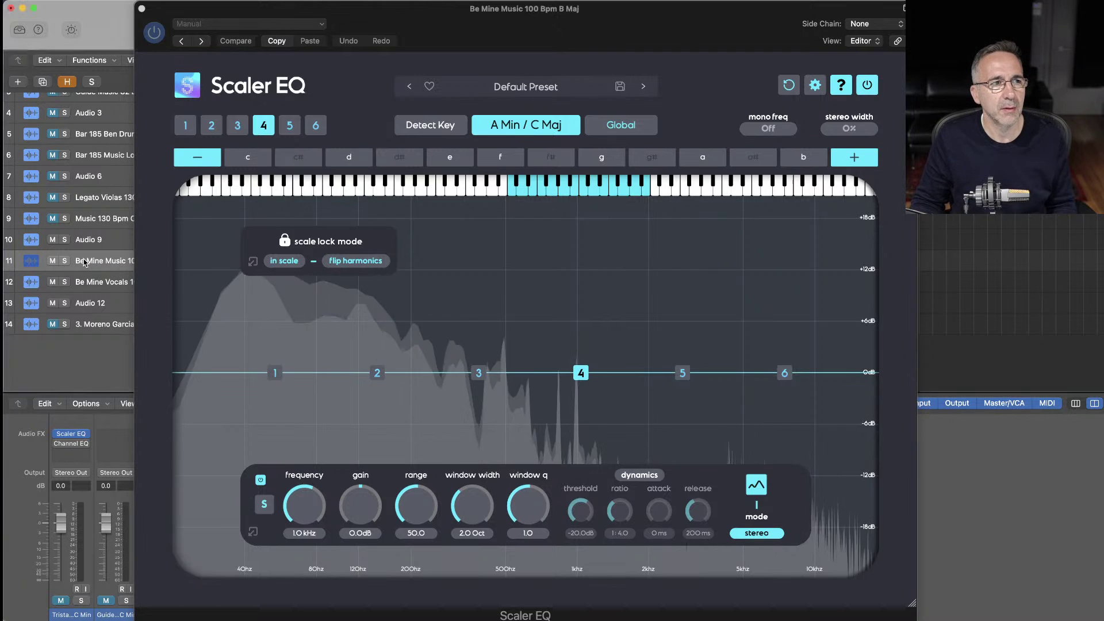
# Solo the Be Mine Music track and cut its band 1 low shelf by 4.8 dB at 52 Hz
pyautogui.click(90, 277)
pyautogui.press('s')
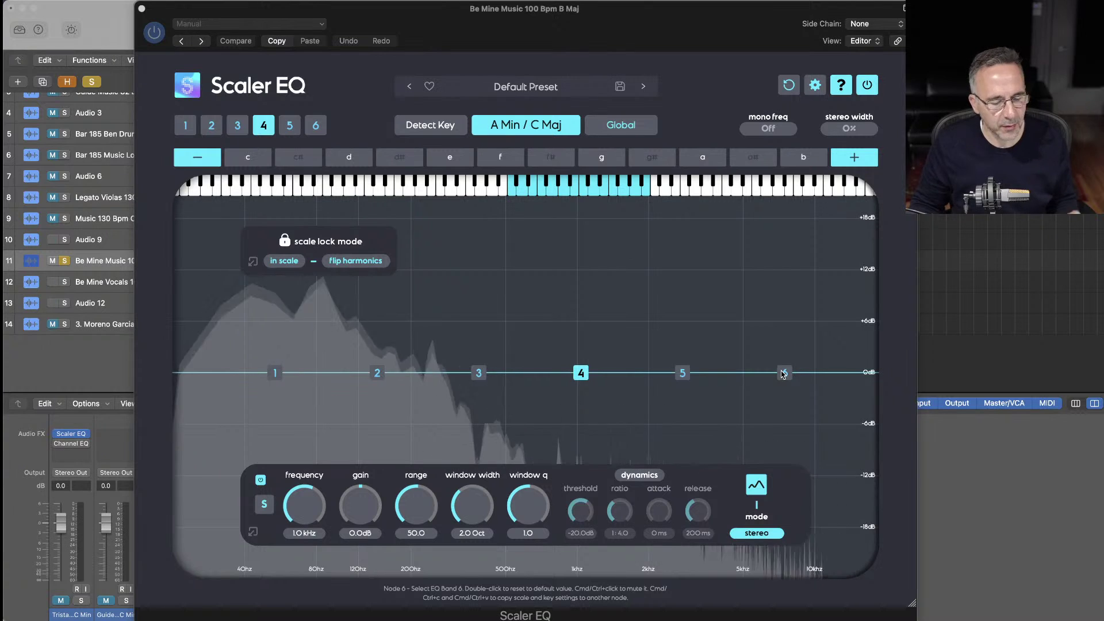
pyautogui.click(726, 305)
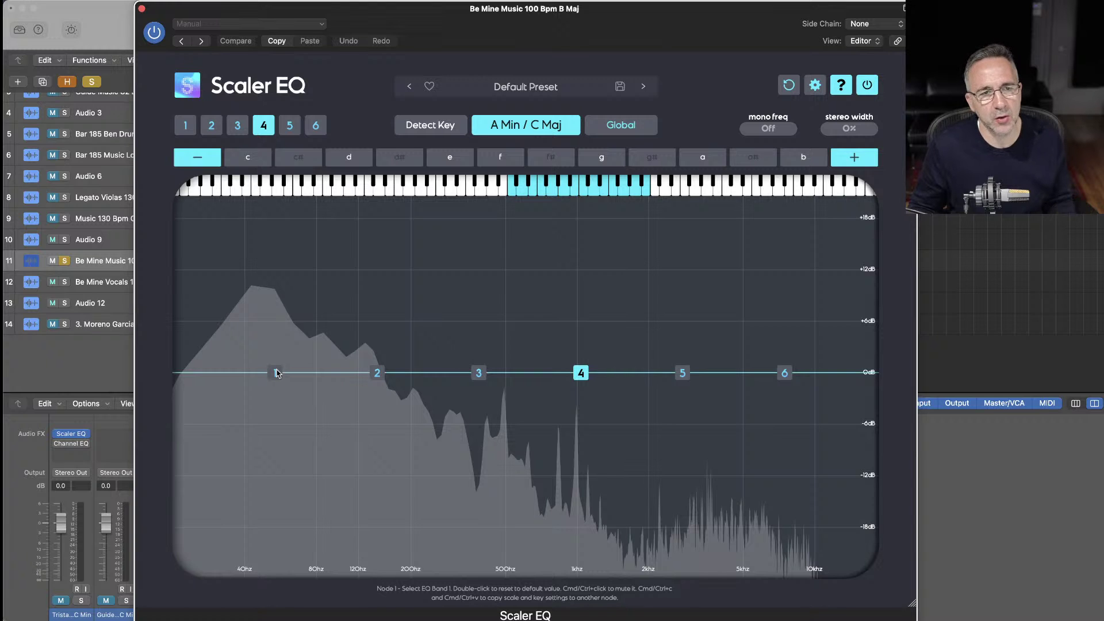
pyautogui.moveTo(275, 372); pyautogui.dragTo(276, 415)
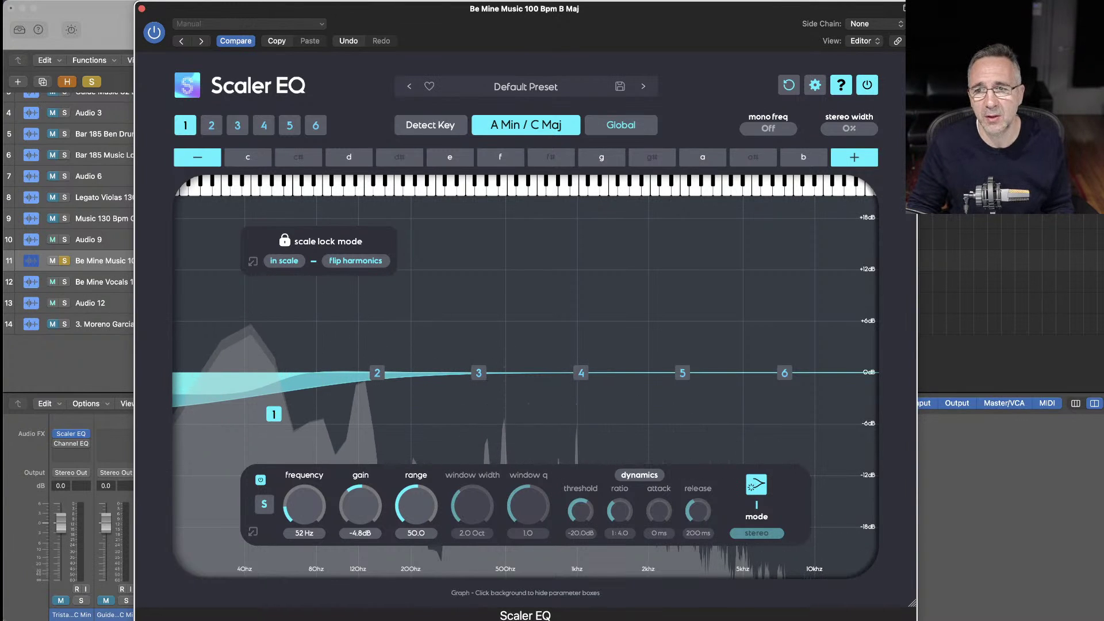
pyautogui.press('super+Tab')
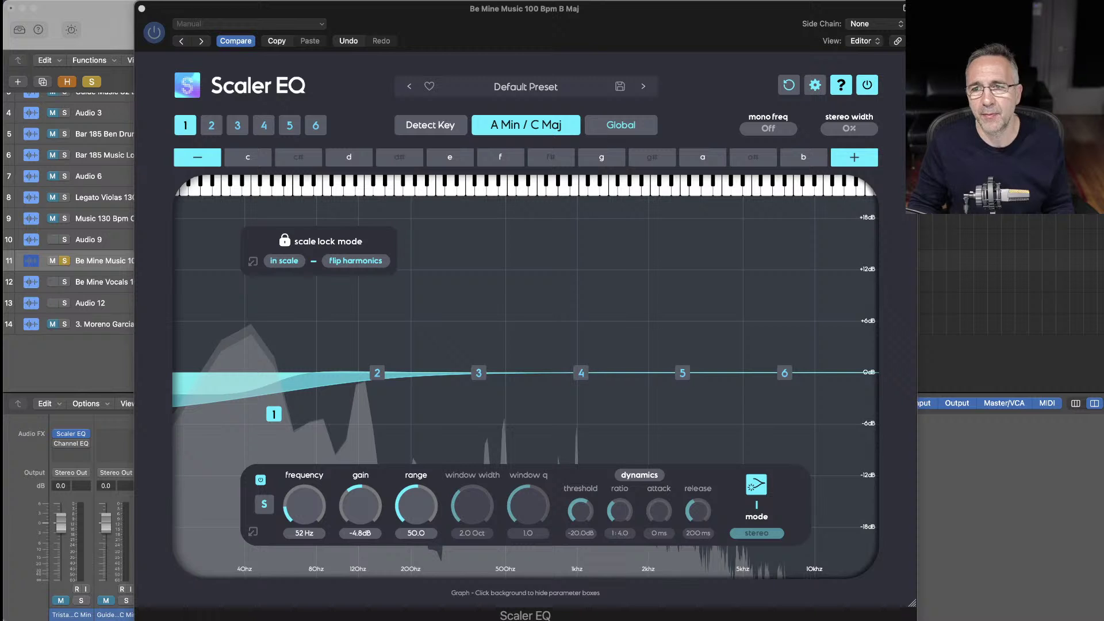
# Boost the band 6 high shelf by 4.0 dB at 4.4 kHz and band 4's harmonics by 4.6 dB at 1.4 kHz
pyautogui.click(784, 373)
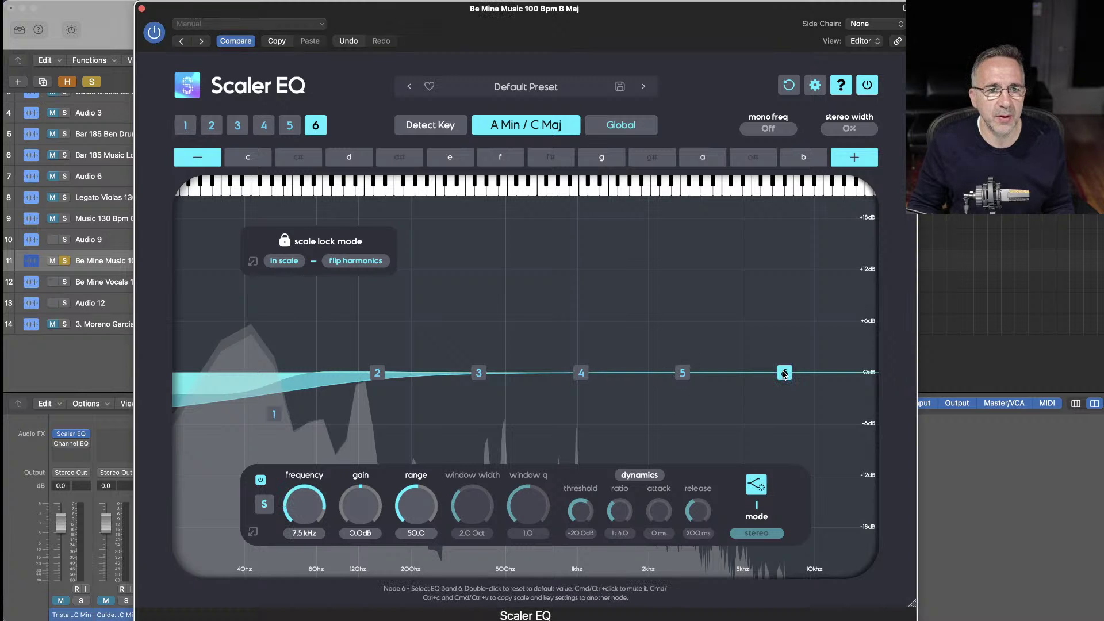
pyautogui.moveTo(784, 373); pyautogui.dragTo(730, 339)
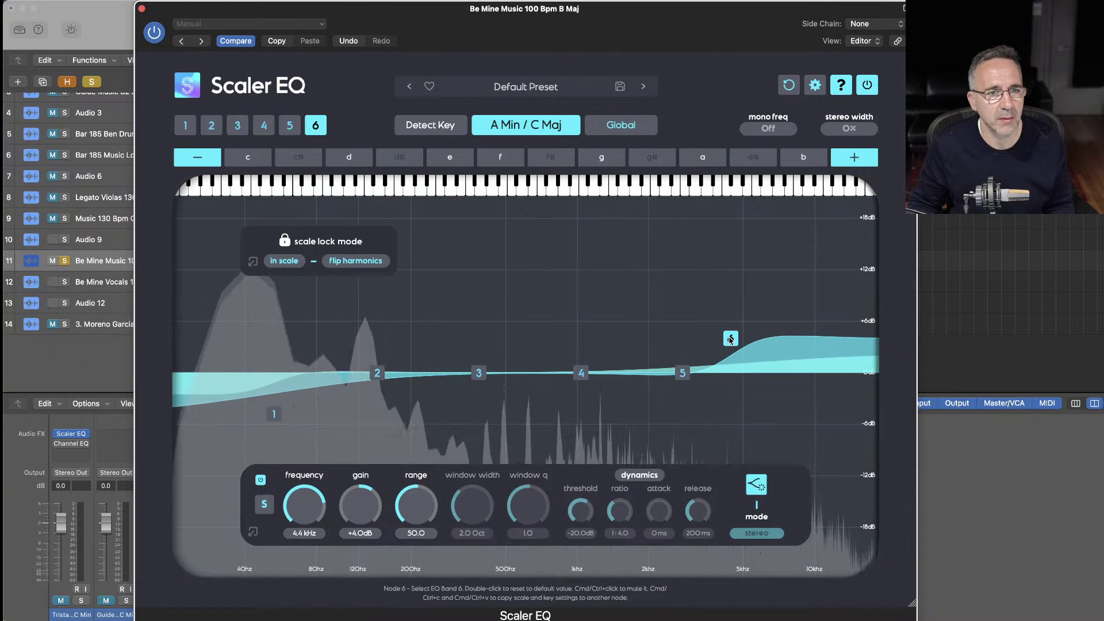
pyautogui.moveTo(581, 372); pyautogui.dragTo(613, 335)
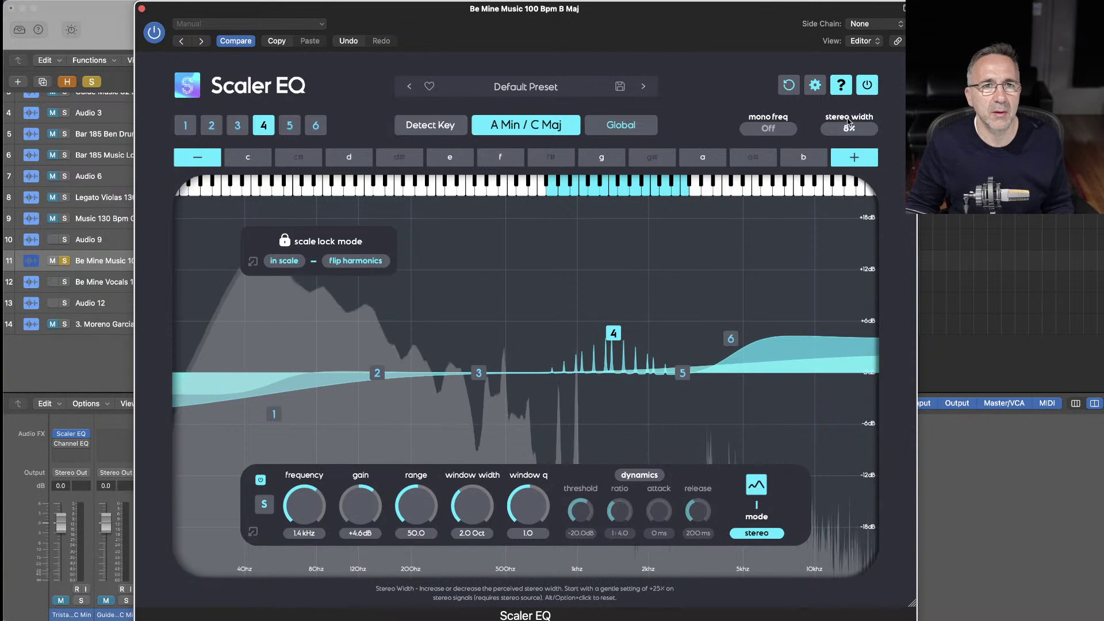
# Try a stereo width of 63% on the music track, and bring it back down to 1%
pyautogui.moveTo(848, 120); pyautogui.dragTo(846, 132)
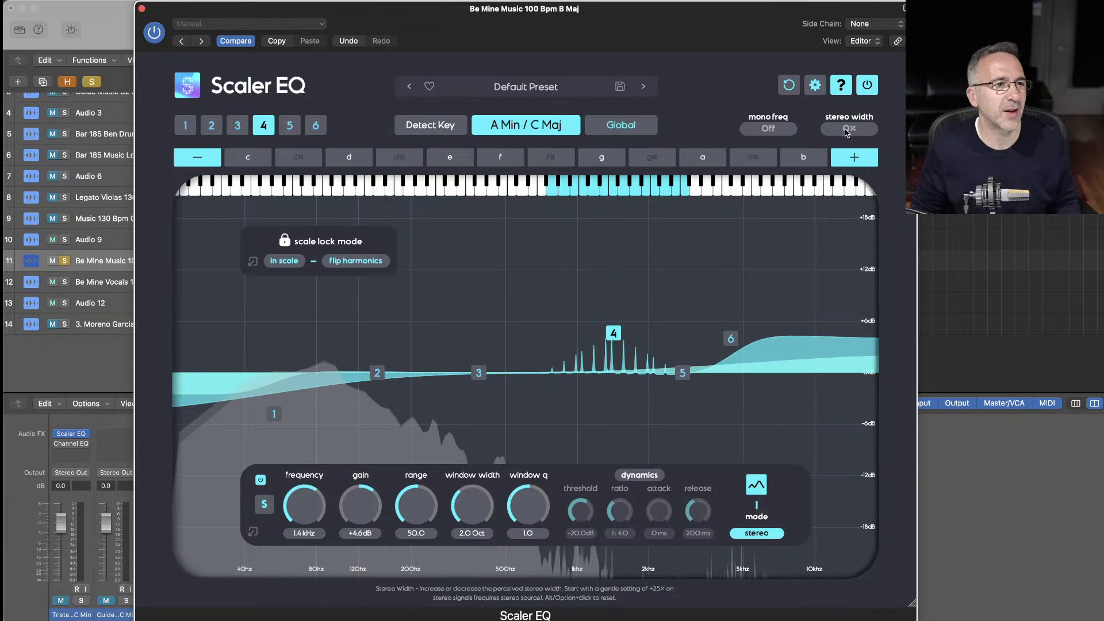
pyautogui.moveTo(846, 132); pyautogui.dragTo(839, 90)
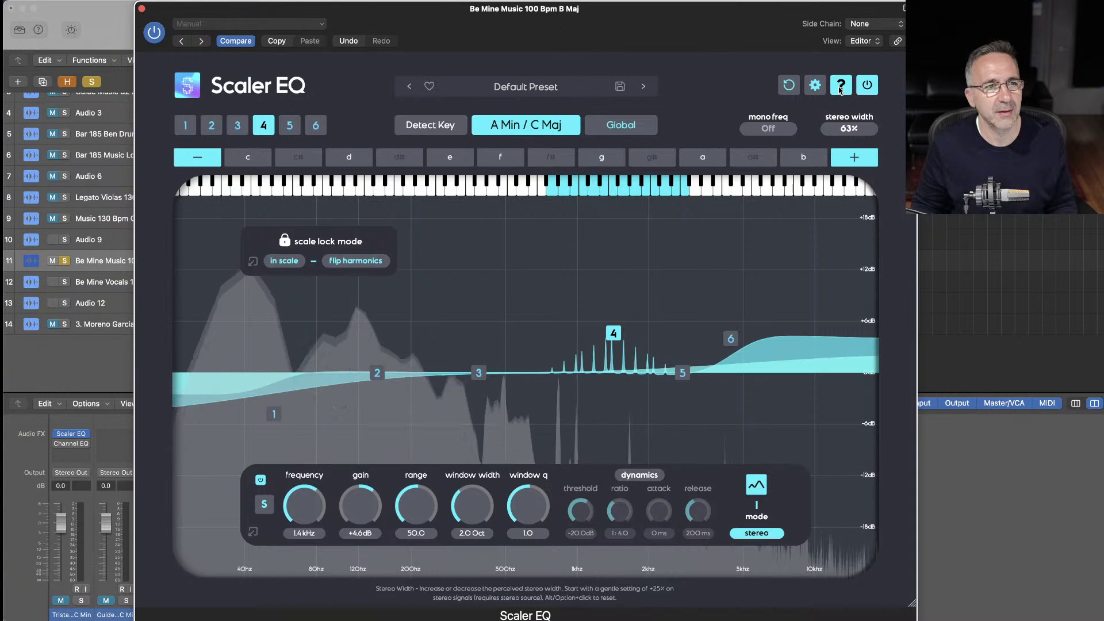
pyautogui.moveTo(839, 90); pyautogui.dragTo(857, 132)
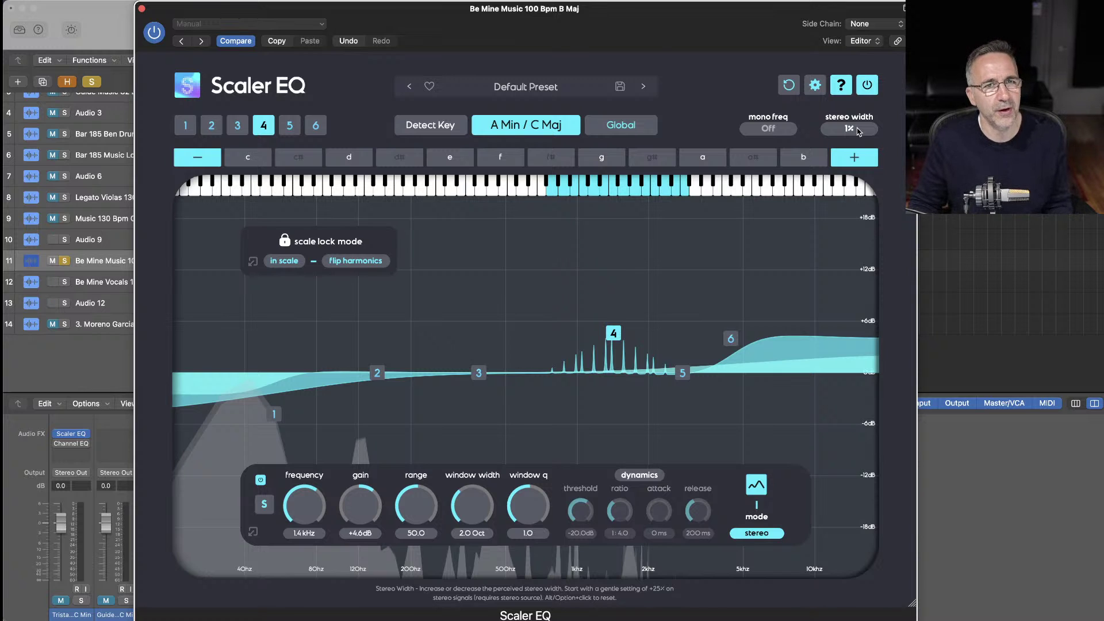
# Narrow the music's stereo width to -45% and compare it with the EQ bypassed and active
pyautogui.moveTo(857, 131); pyautogui.dragTo(859, 162)
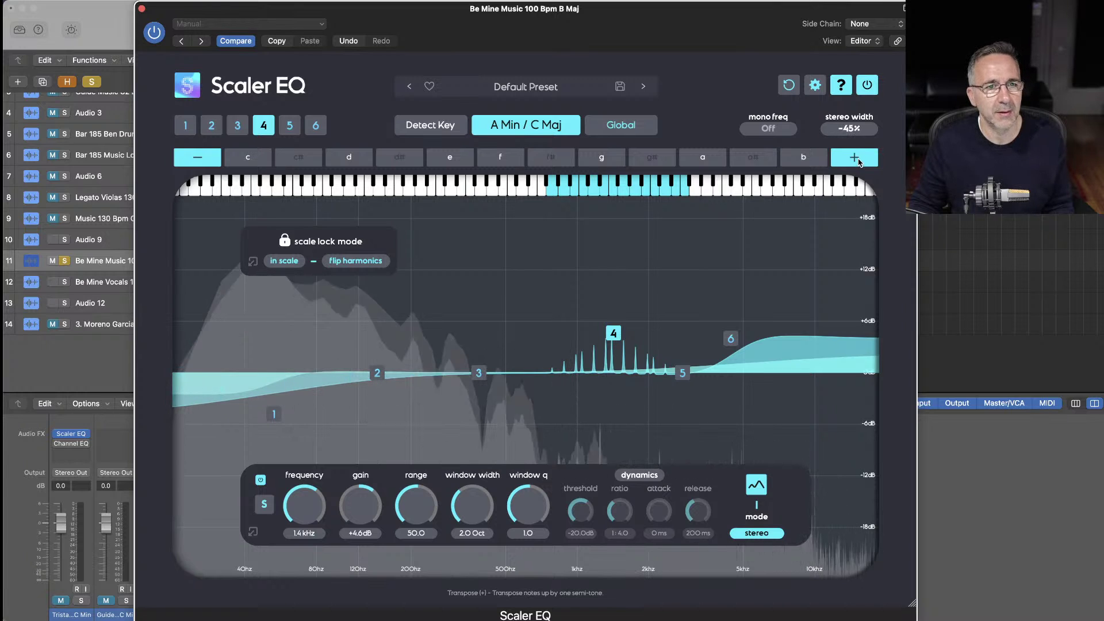
pyautogui.click(869, 85)
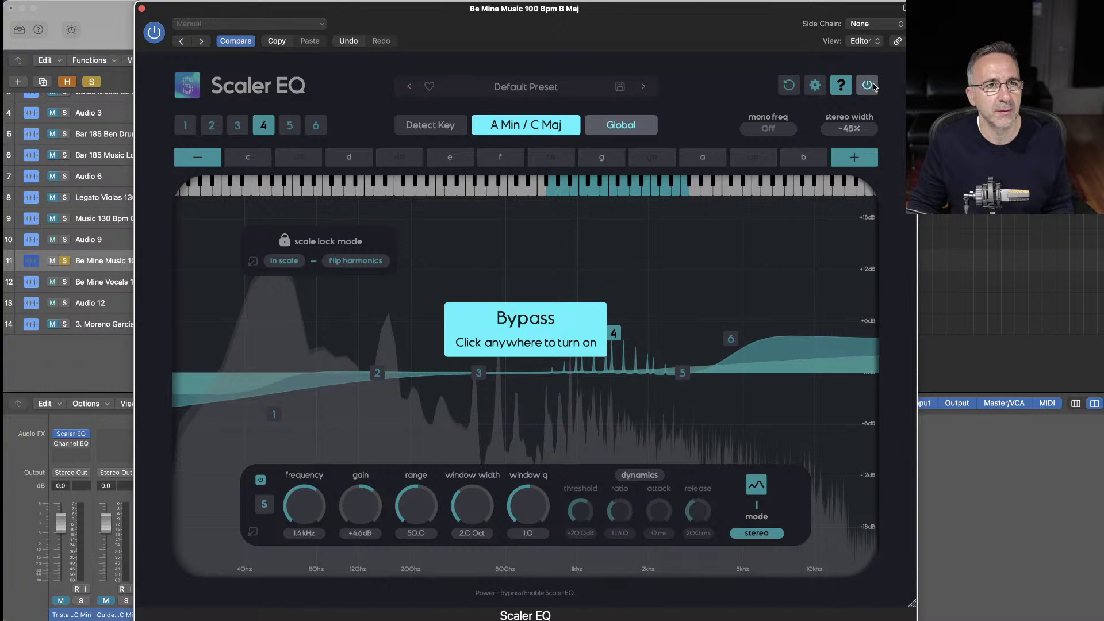
pyautogui.click(868, 85)
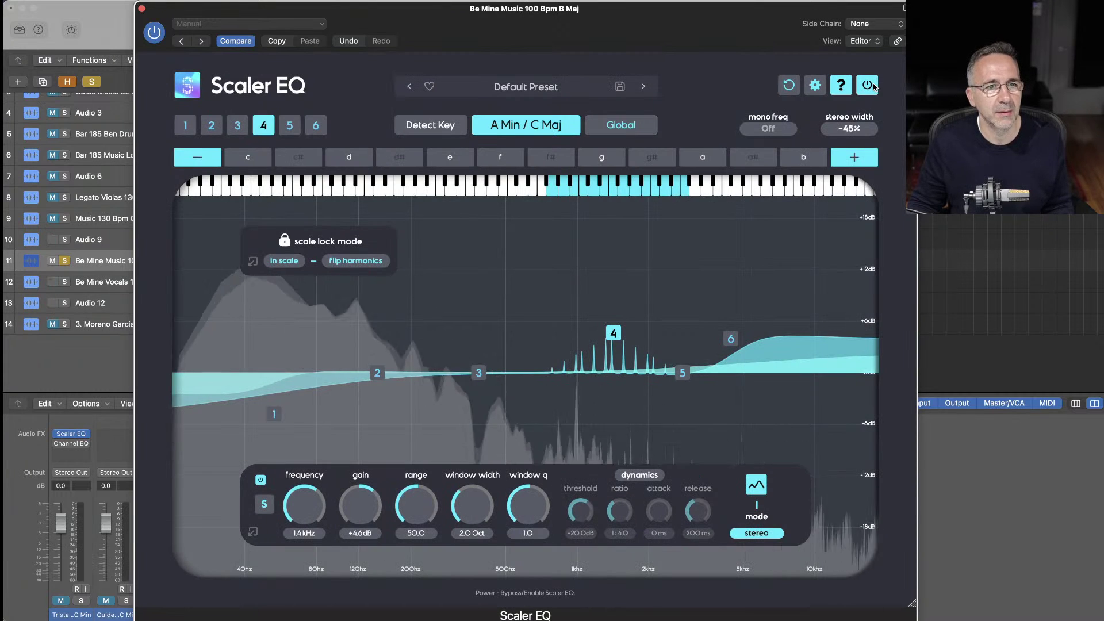
pyautogui.click(868, 85)
pyautogui.click(873, 85)
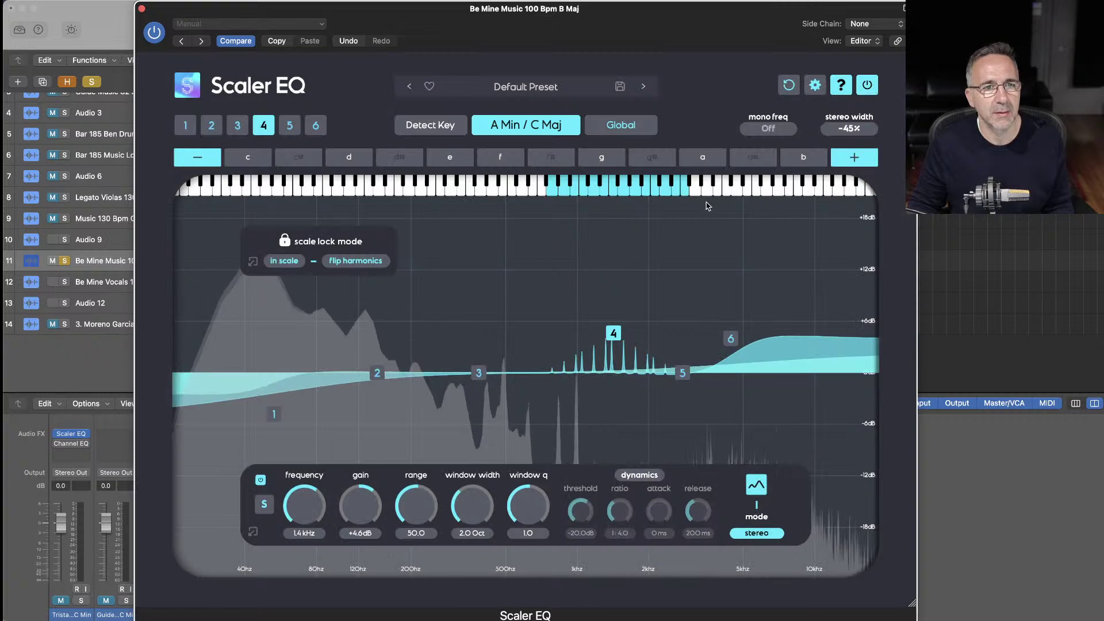
# Raise band 4's harmonic boost to 6.7 dB at 1.5 kHz and deepen band 1's low shelf to -8.1 dB at 58 Hz
pyautogui.moveTo(614, 333); pyautogui.dragTo(619, 314)
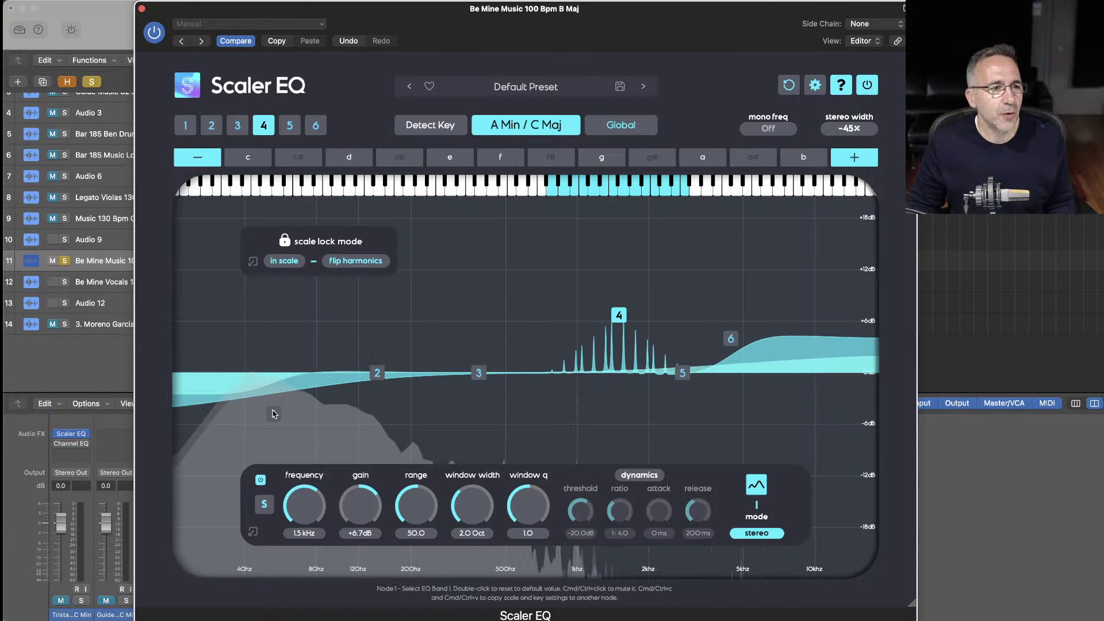
pyautogui.moveTo(274, 414); pyautogui.dragTo(285, 443)
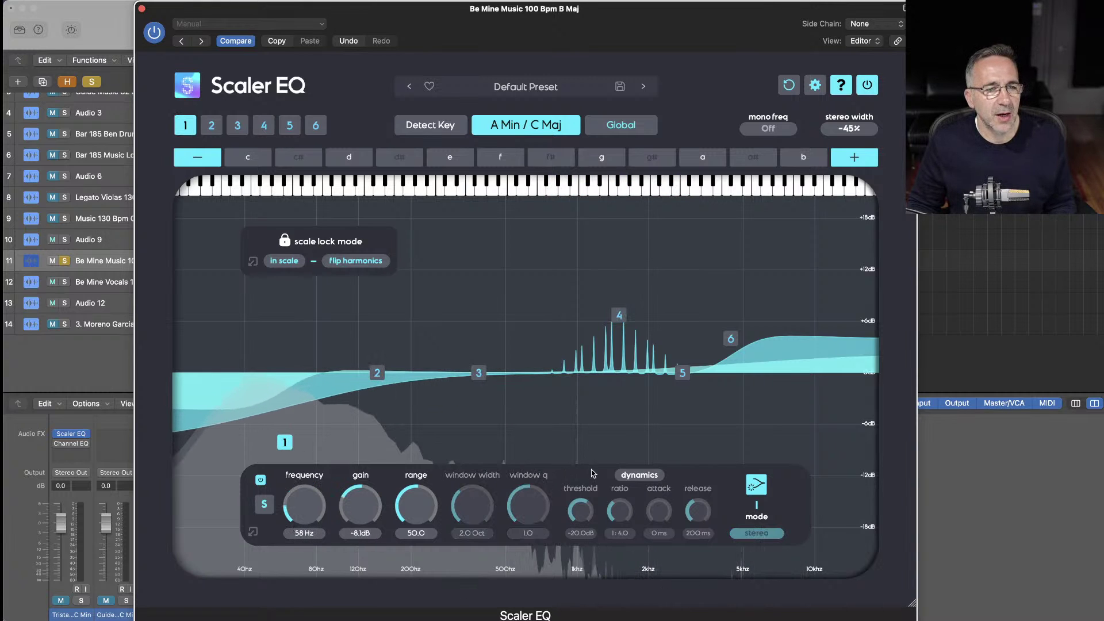
# Enable dynamics on band 1 with a 97 ms release, and compare the EQ bypassed and active
pyautogui.click(633, 475)
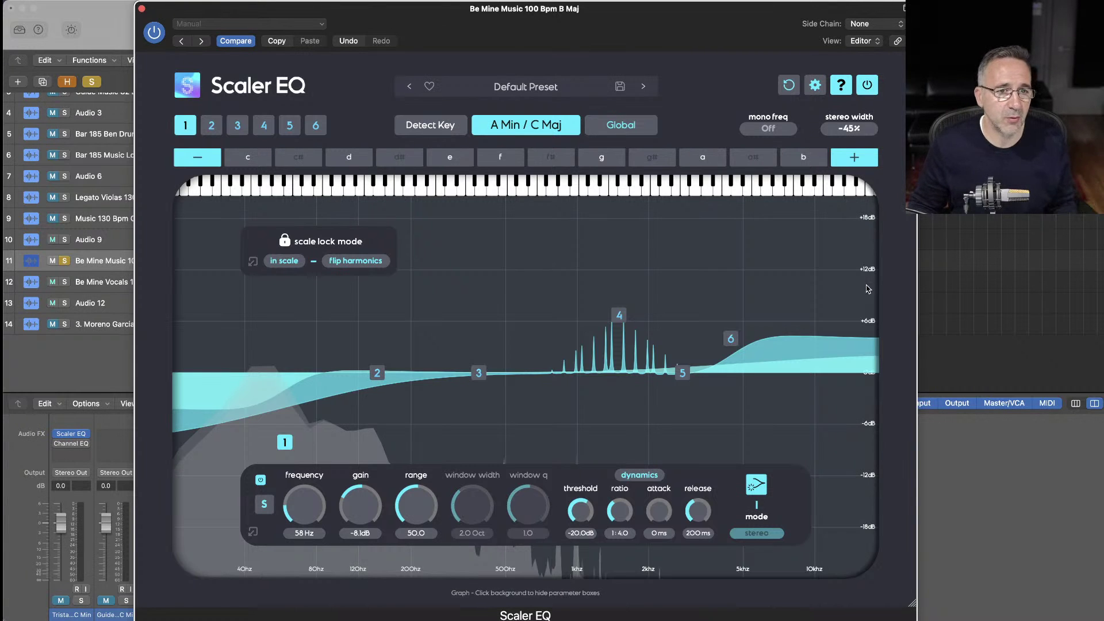
pyautogui.moveTo(698, 510); pyautogui.dragTo(701, 515)
pyautogui.click(865, 86)
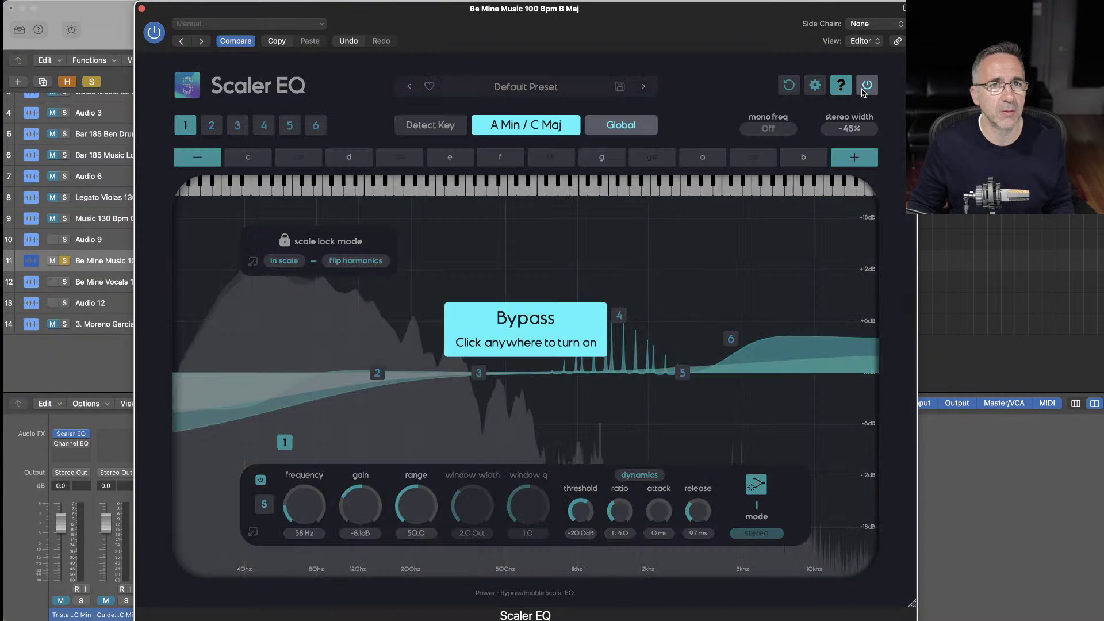
pyautogui.click(862, 91)
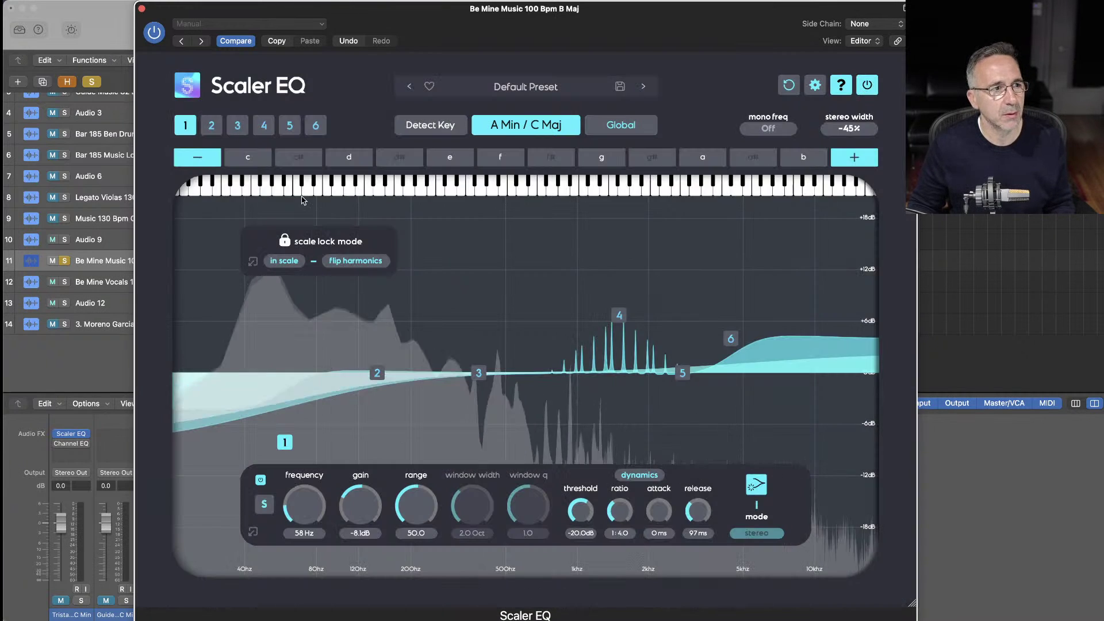
# Solo the Be Mine Vocals track along with the music, close the EQ window and restart the section
pyautogui.click(64, 282)
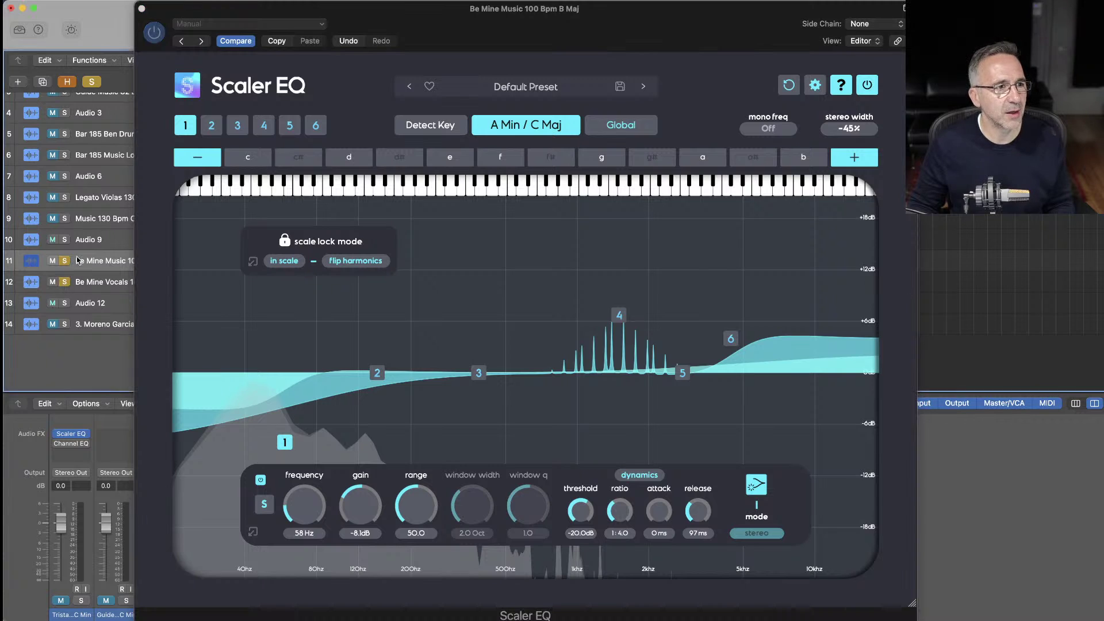
pyautogui.click(142, 9)
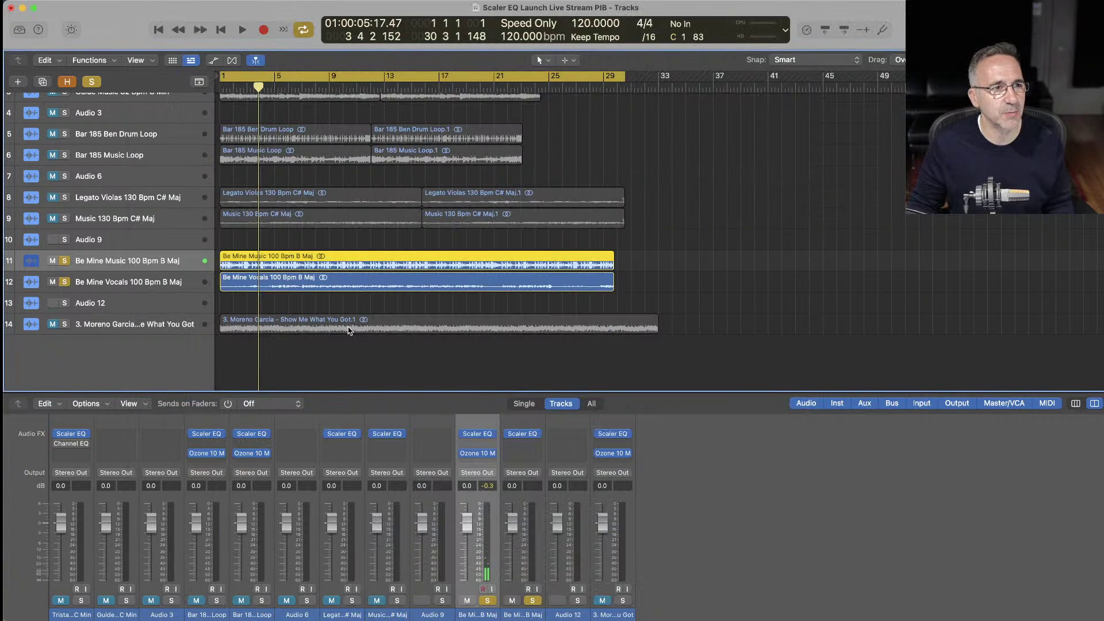
pyautogui.press('Return')
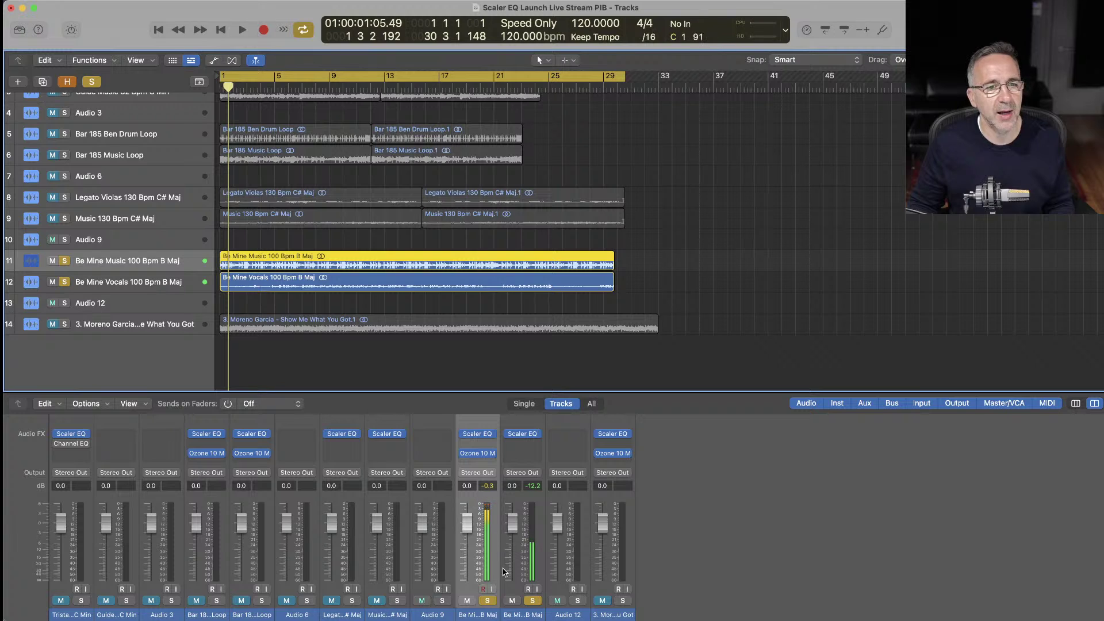
# Select both Be Mine mixer channels and play the music and vocals together
pyautogui.click(521, 615)
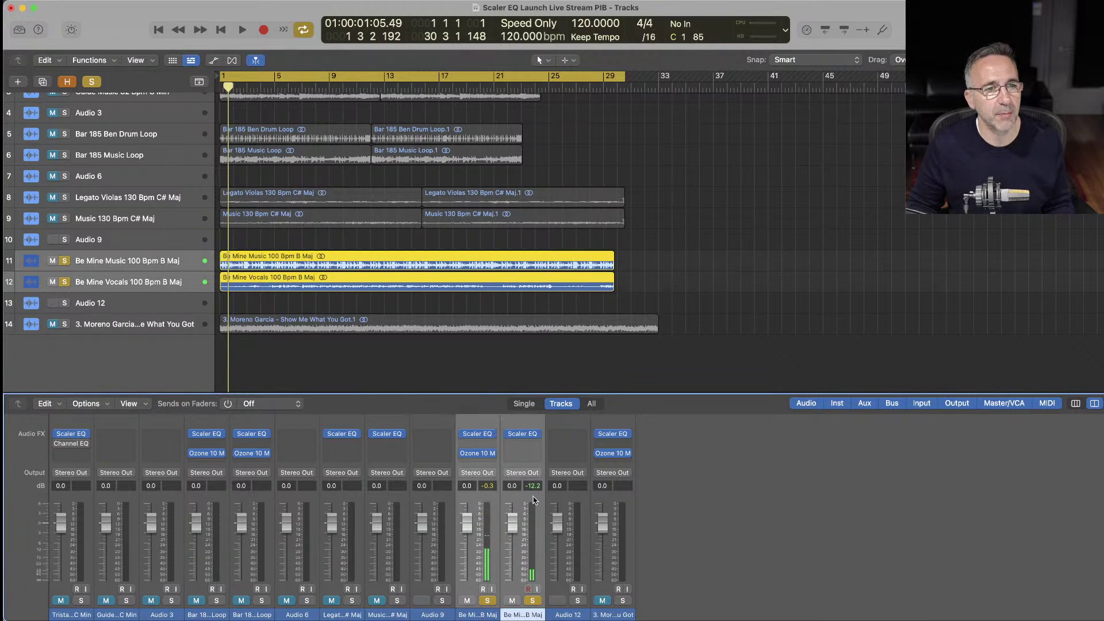
pyautogui.press('space')
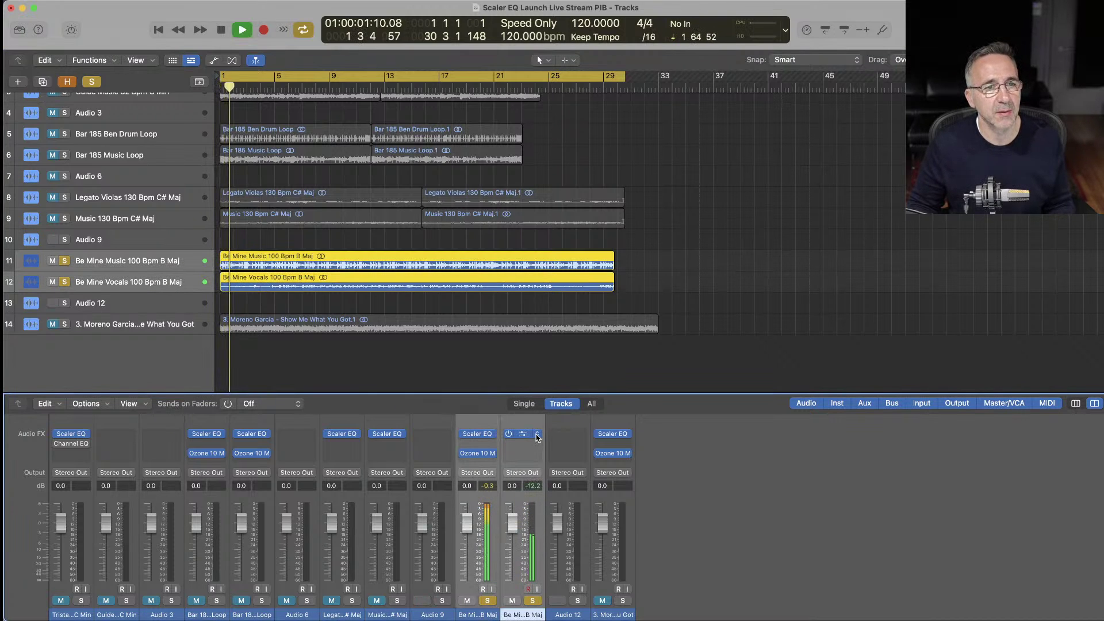
pyautogui.click(537, 437)
pyautogui.click(504, 434)
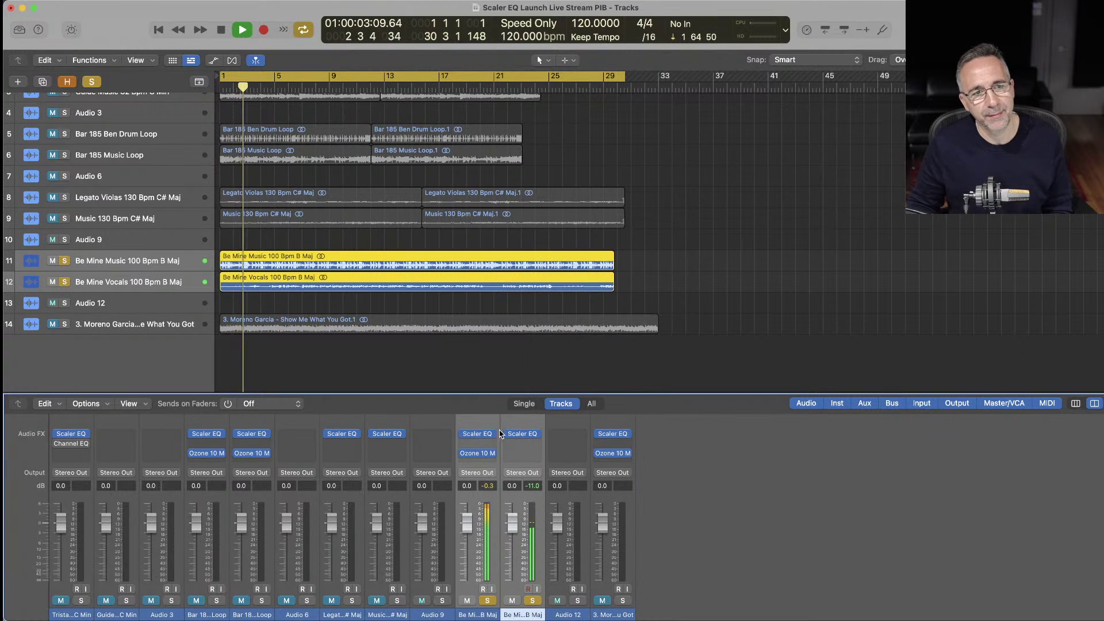
pyautogui.moveTo(462, 435)
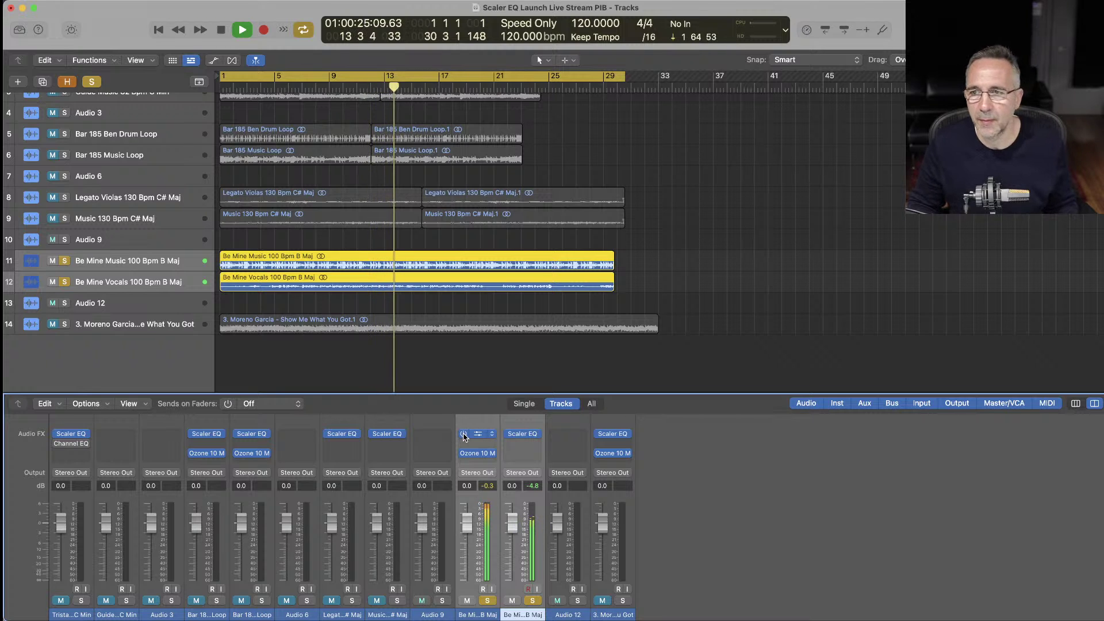
pyautogui.press('space')
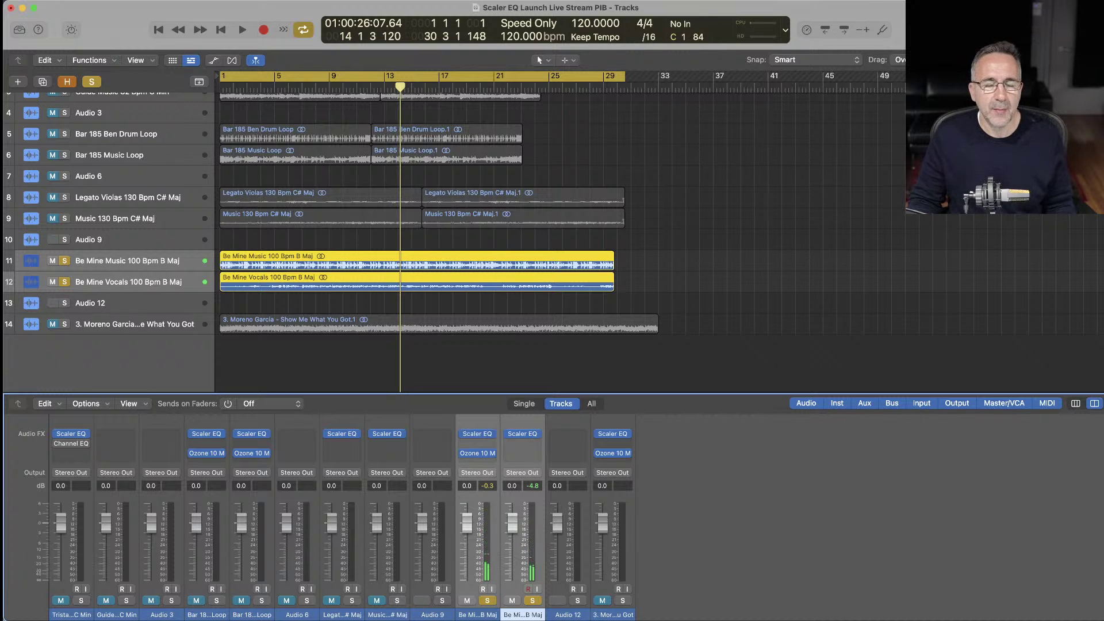
# Reopen Scaler EQ on the Be Mine Music channel alone and boost band 4's harmonics by 12.4 dB at 1.7 kHz
pyautogui.moveTo(1063, 604)
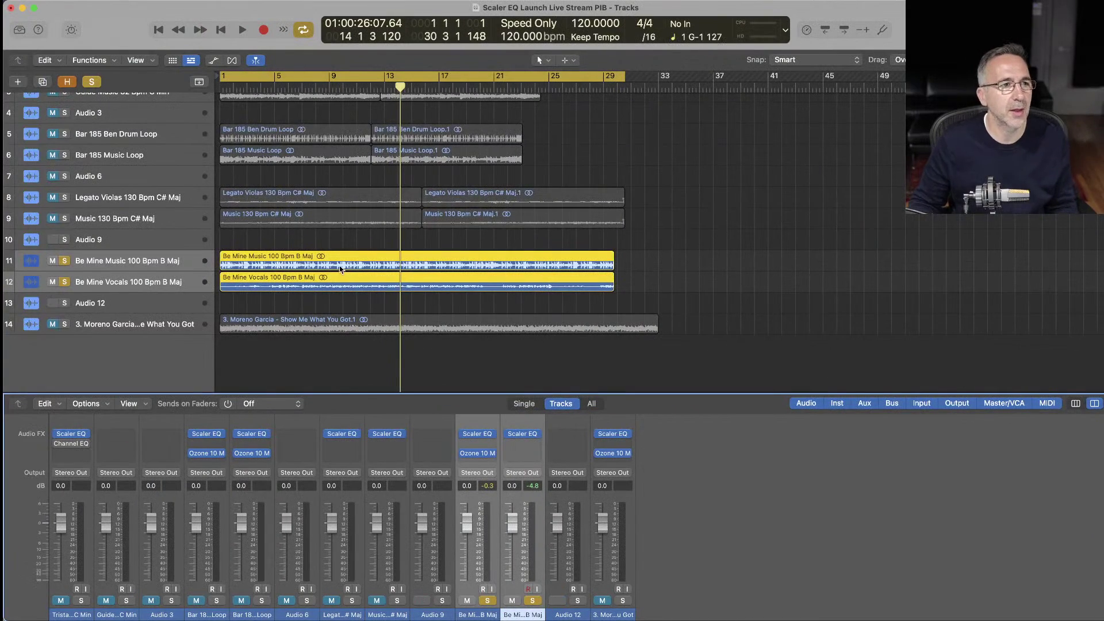
pyautogui.click(834, 260)
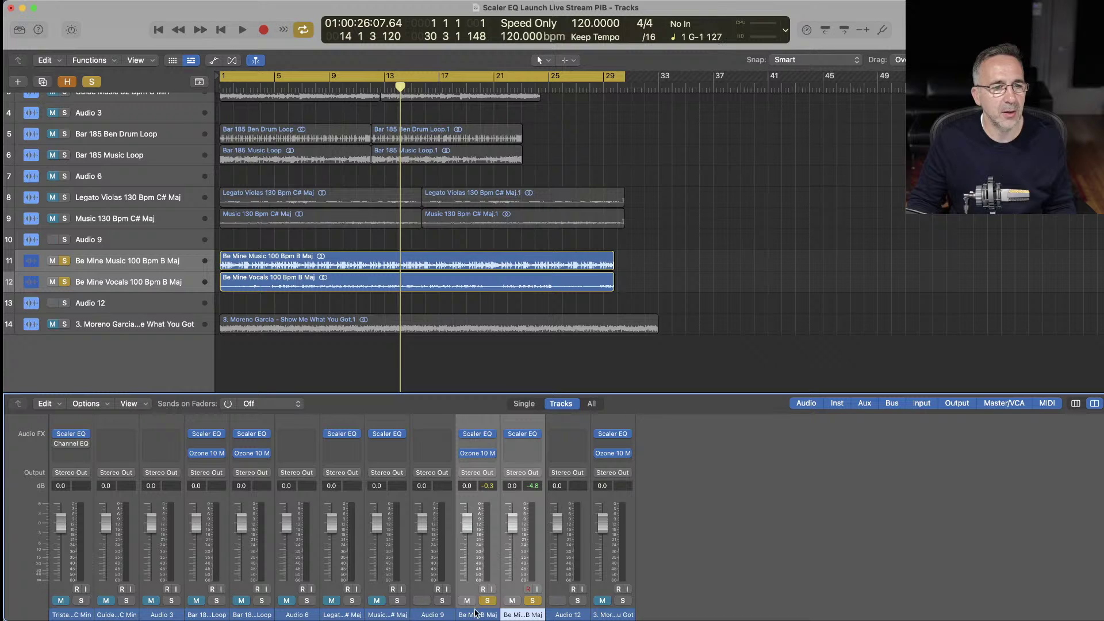
pyautogui.click(477, 613)
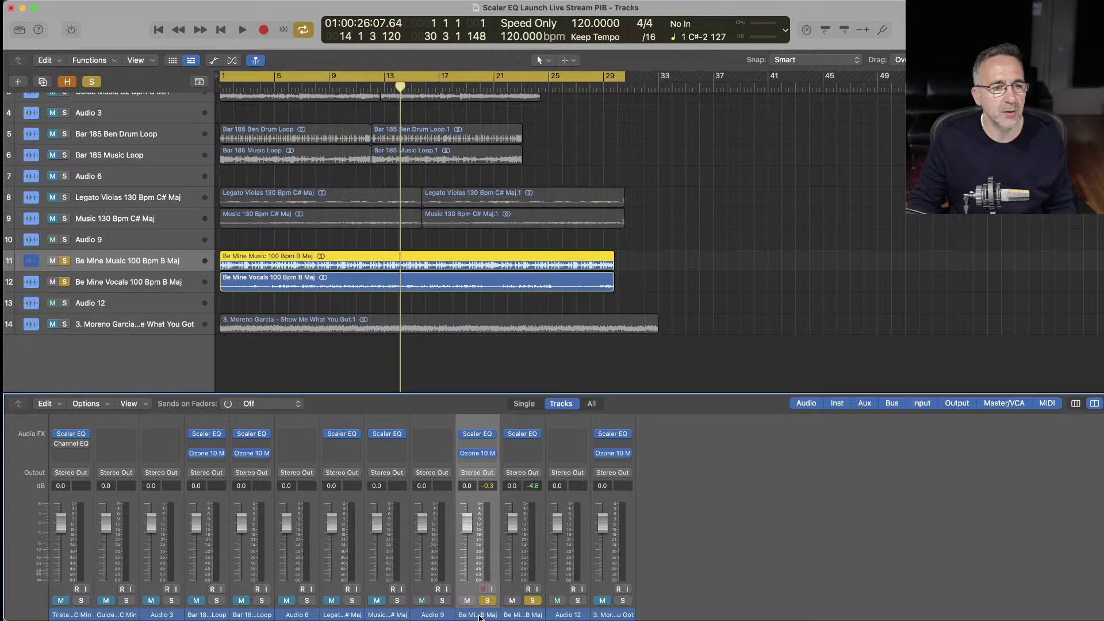
pyautogui.click(477, 438)
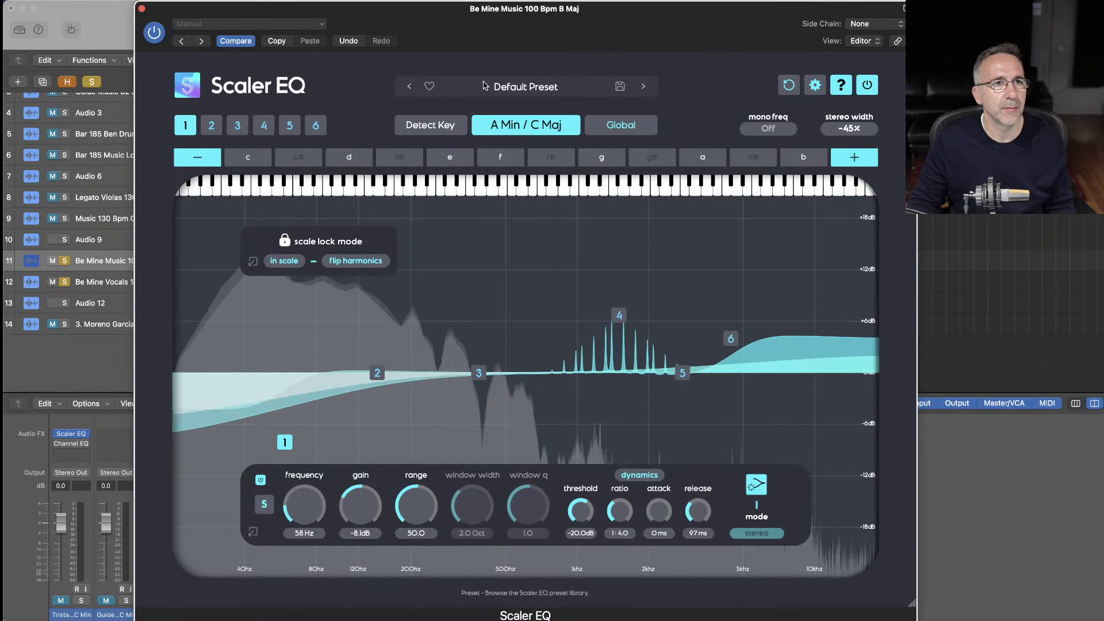
pyautogui.moveTo(619, 316); pyautogui.dragTo(628, 263)
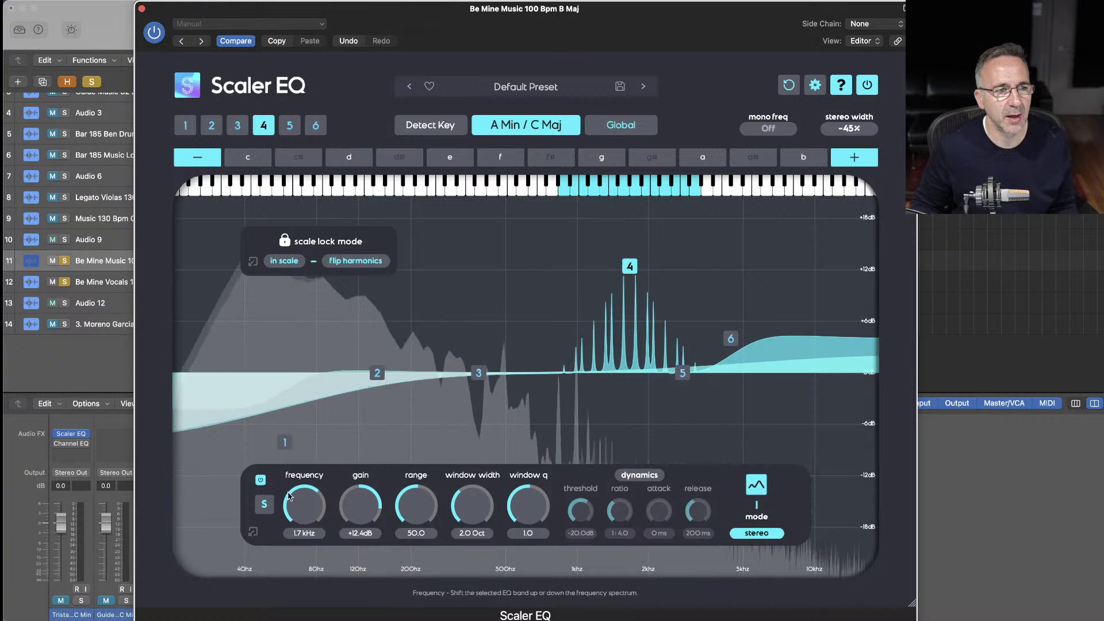
# Switch band 4 from stereo through mid to side processing
pyautogui.click(262, 505)
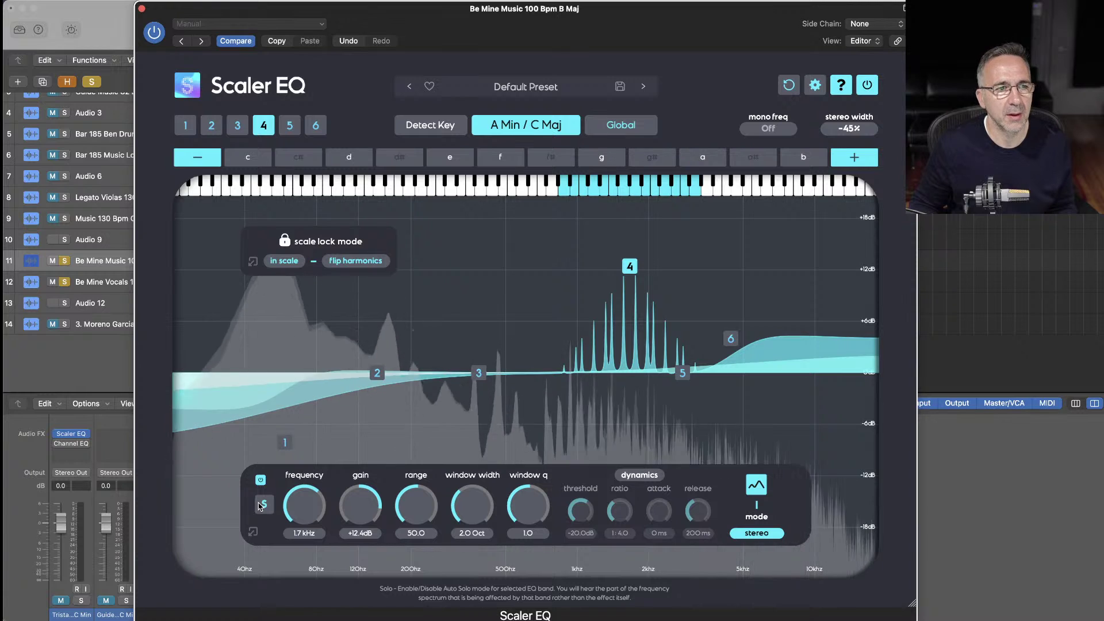
pyautogui.click(769, 533)
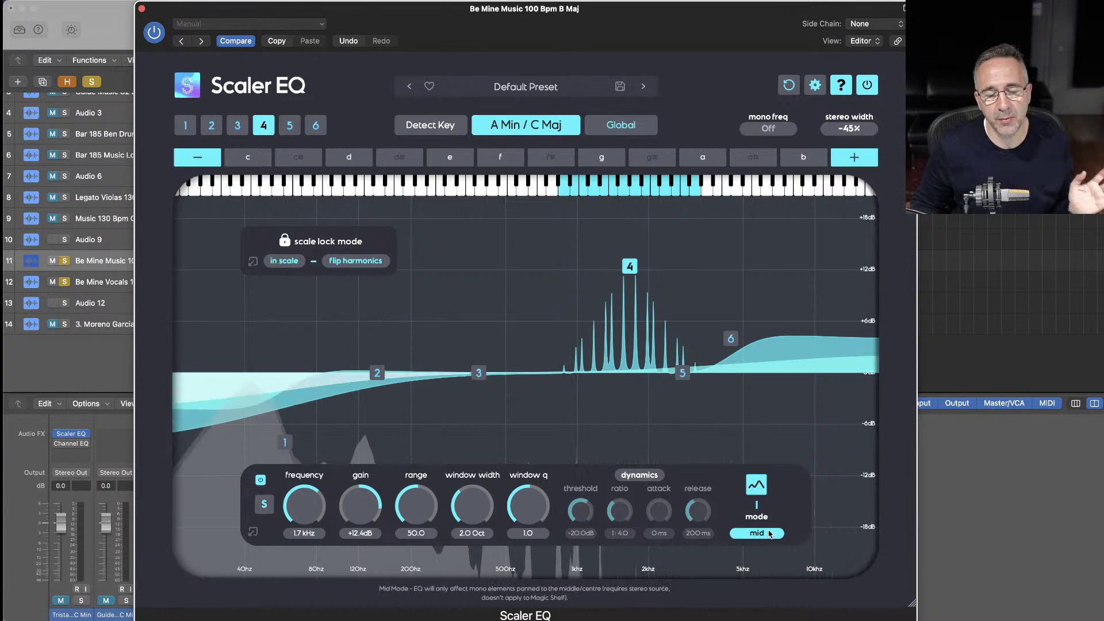
pyautogui.click(769, 533)
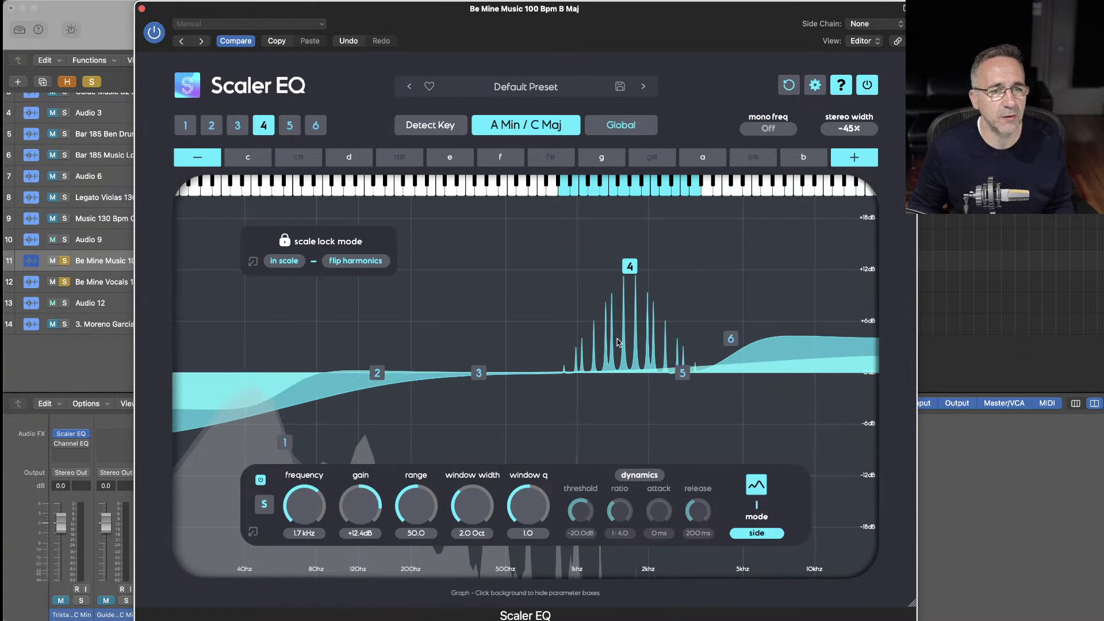
# Set band 4's range to 9.2 and window width to 2.9 Oct, and settle it at +8.9 dB around 1.8 kHz
pyautogui.moveTo(630, 268); pyautogui.dragTo(672, 285)
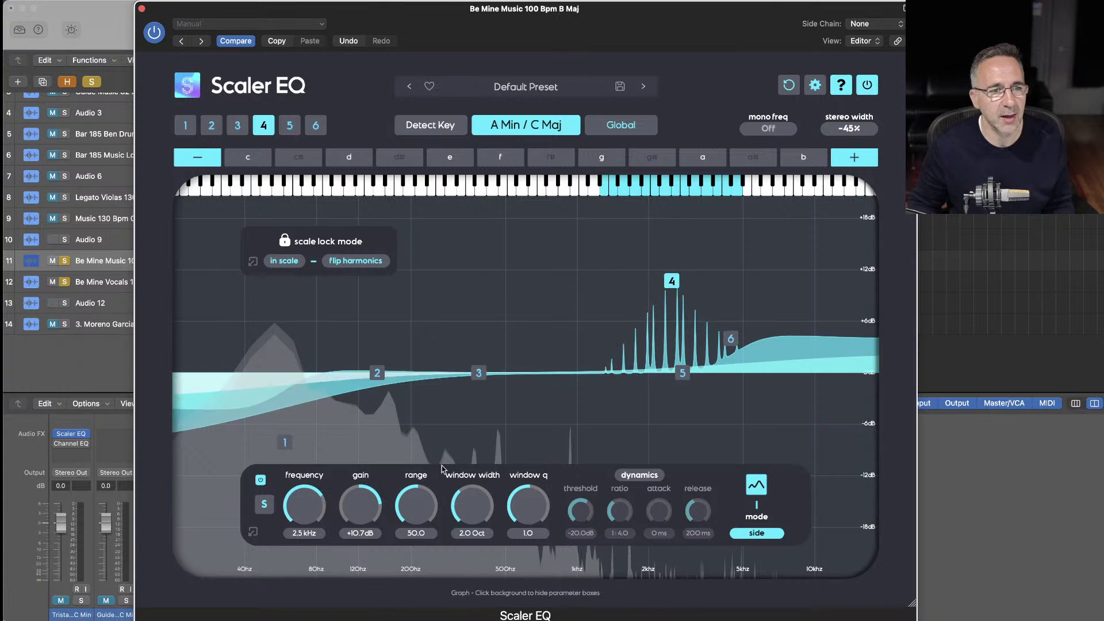
pyautogui.moveTo(416, 505); pyautogui.dragTo(419, 560)
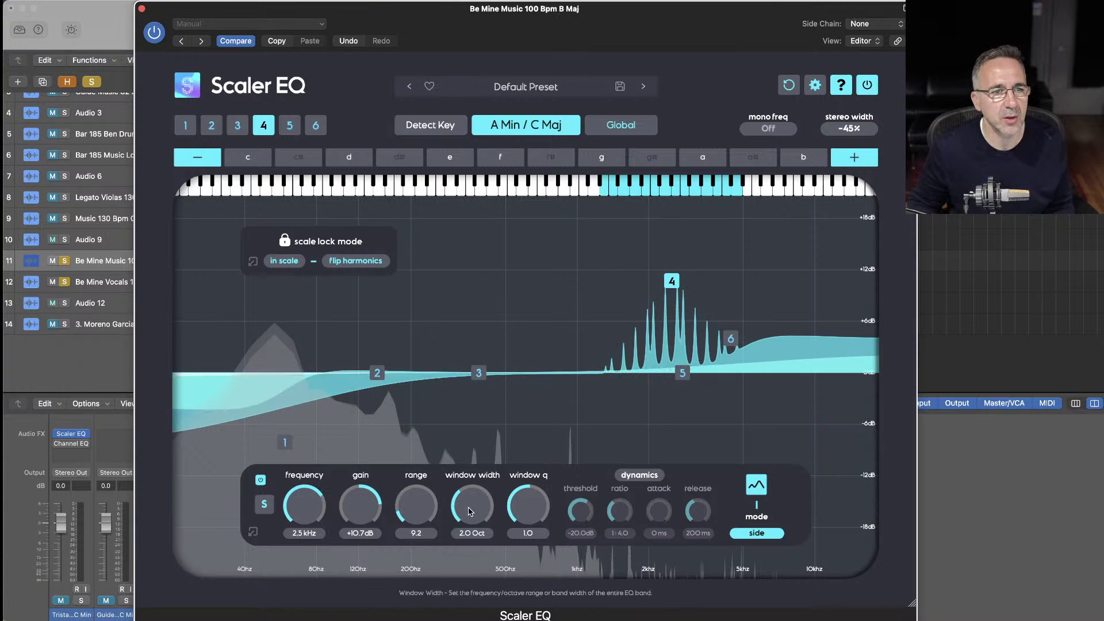
pyautogui.moveTo(471, 506); pyautogui.dragTo(474, 480)
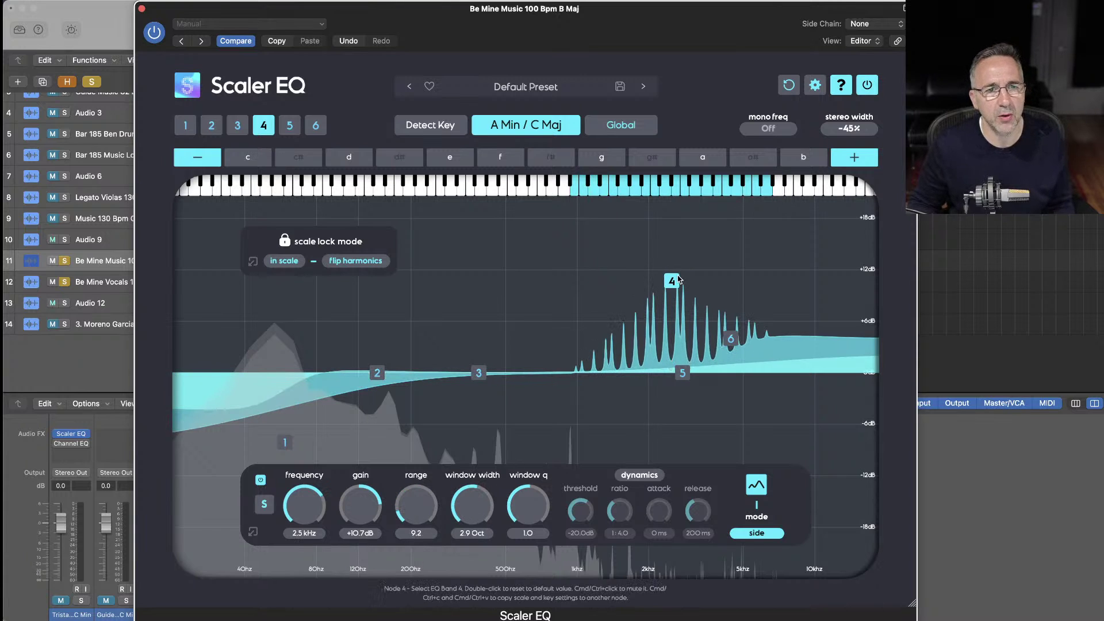
pyautogui.moveTo(678, 282); pyautogui.dragTo(790, 405)
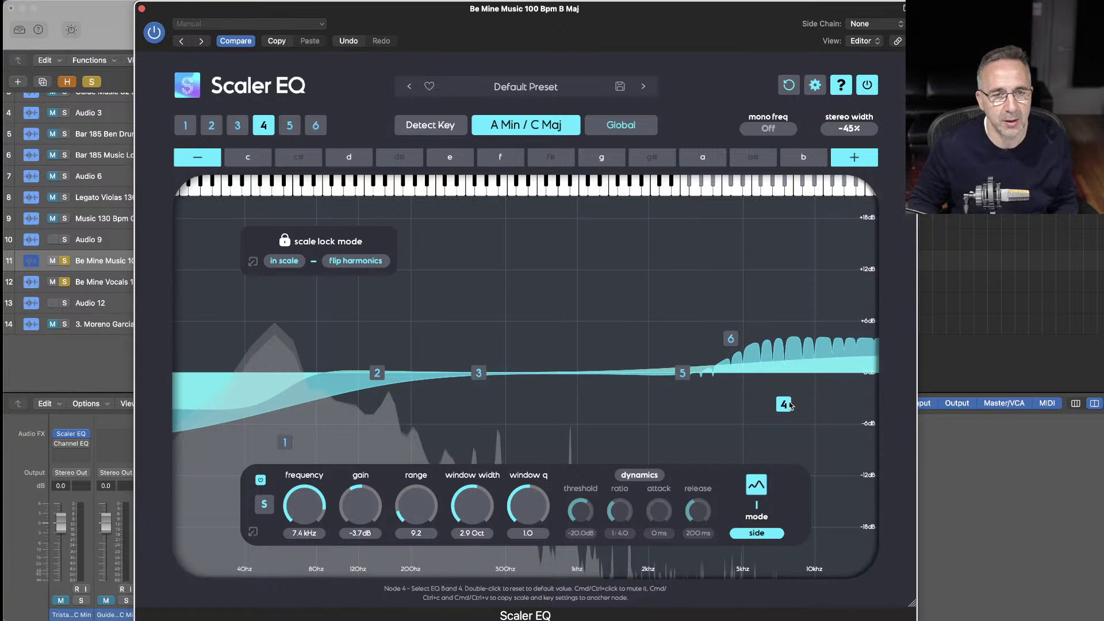
pyautogui.moveTo(788, 404); pyautogui.dragTo(642, 298)
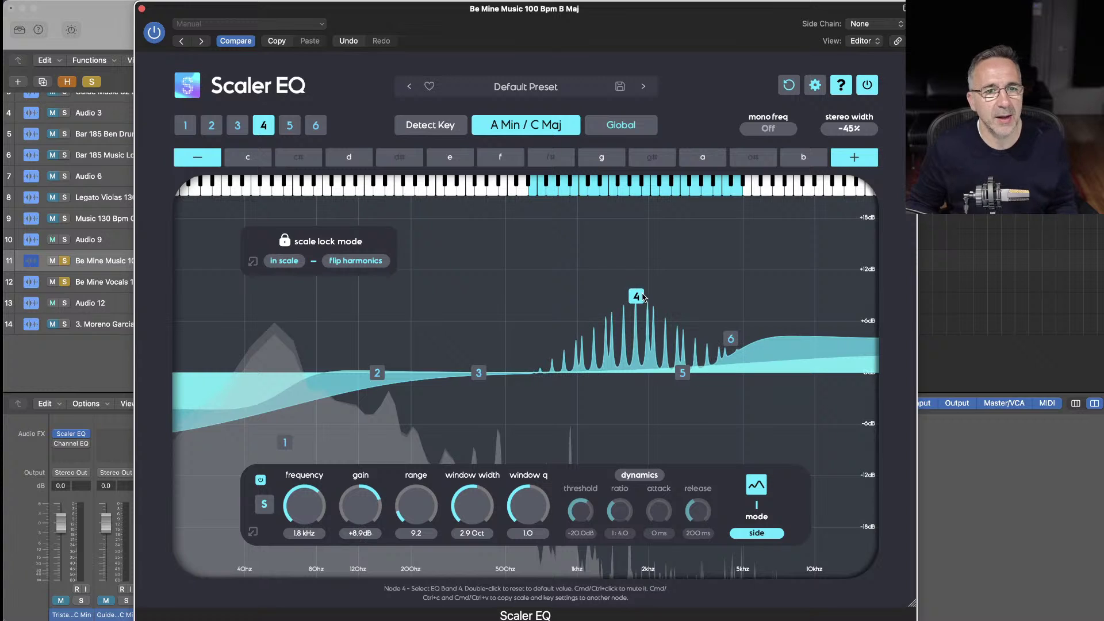
# Cut band 3 by 4.9 dB at 323 Hz as a Harmonic Peak +/-, trying side processing and settling on mid
pyautogui.moveTo(478, 372); pyautogui.dragTo(462, 420)
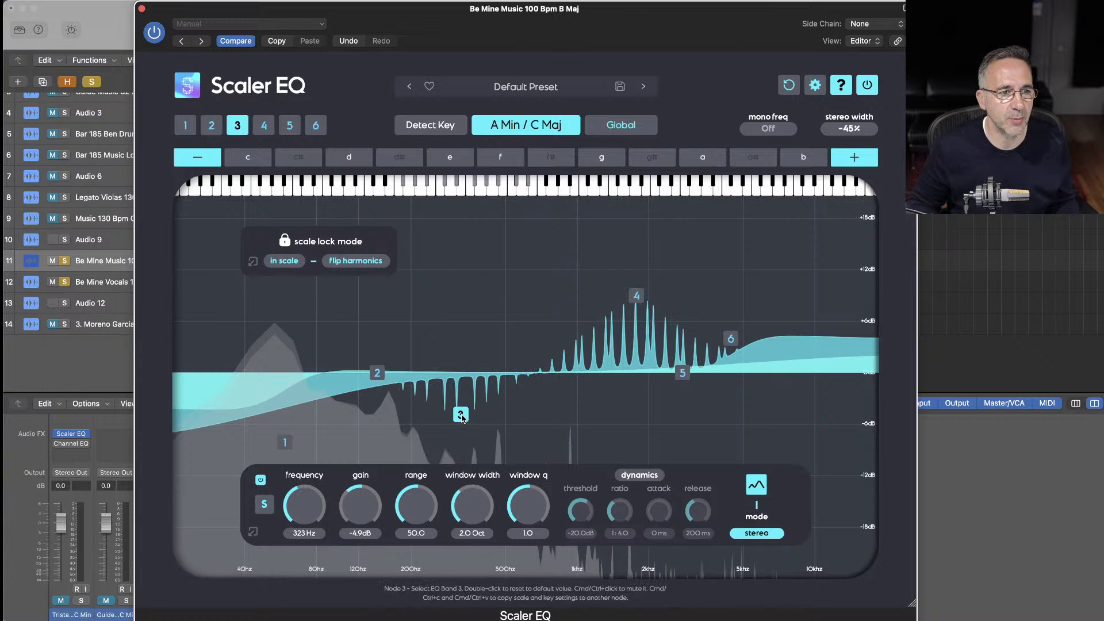
pyautogui.click(766, 487)
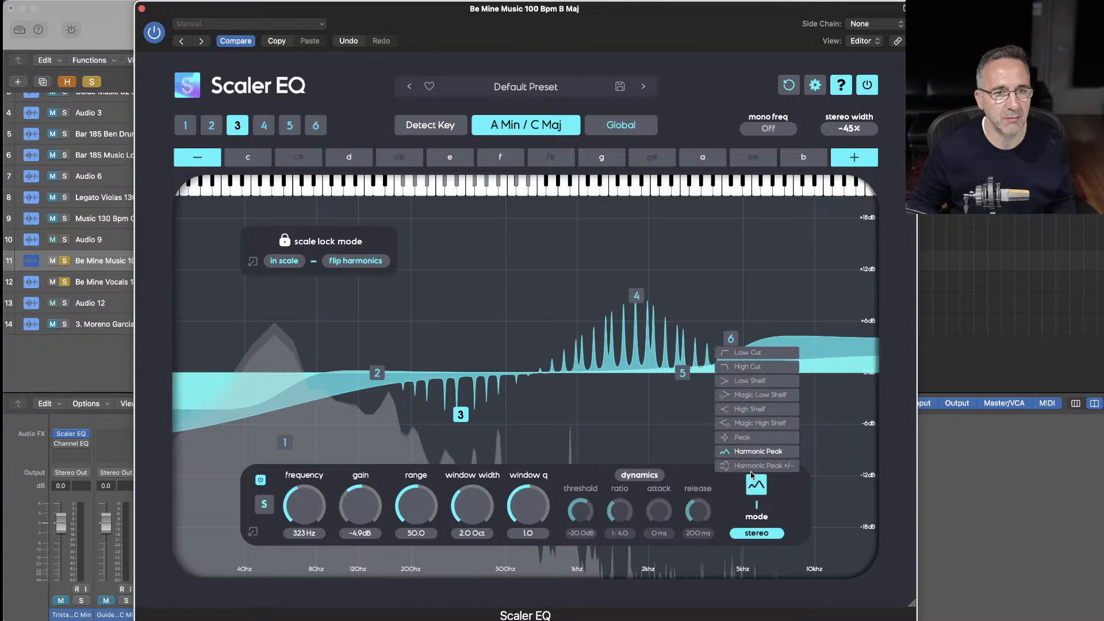
pyautogui.click(762, 533)
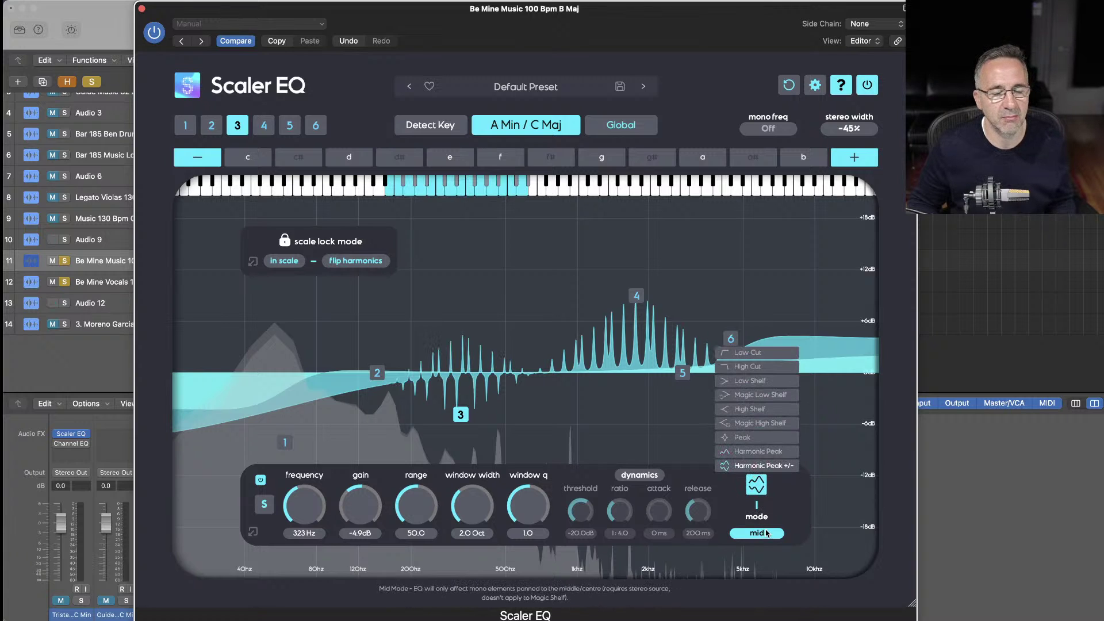
pyautogui.click(767, 533)
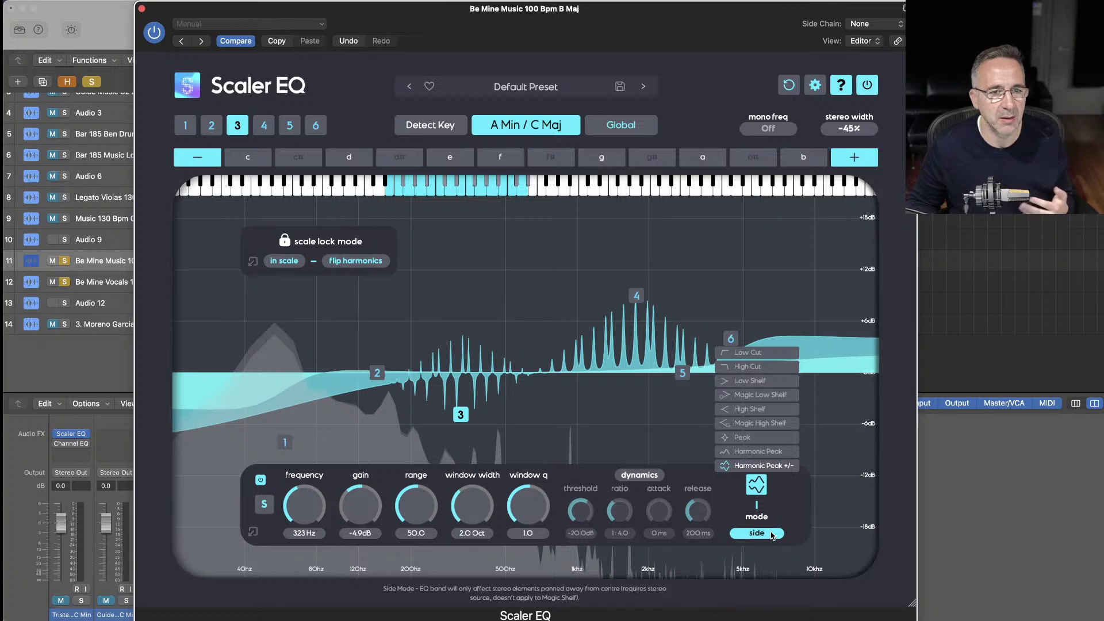
pyautogui.click(771, 533)
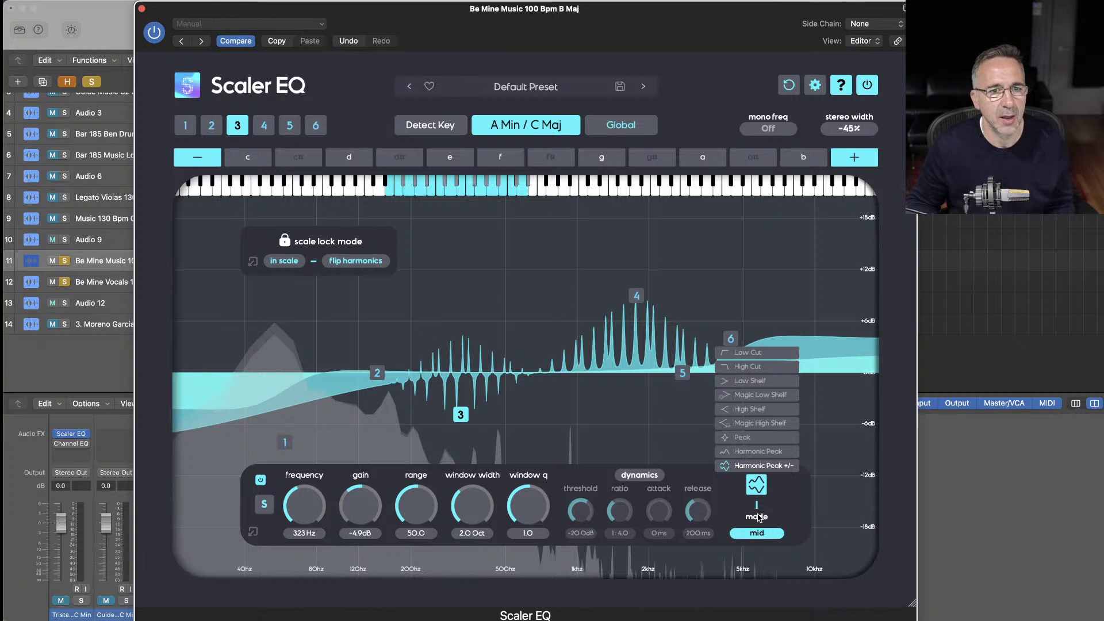
# Change band 3 to a regular Peak filter and hide the band parameter boxes
pyautogui.click(742, 437)
pyautogui.click(640, 424)
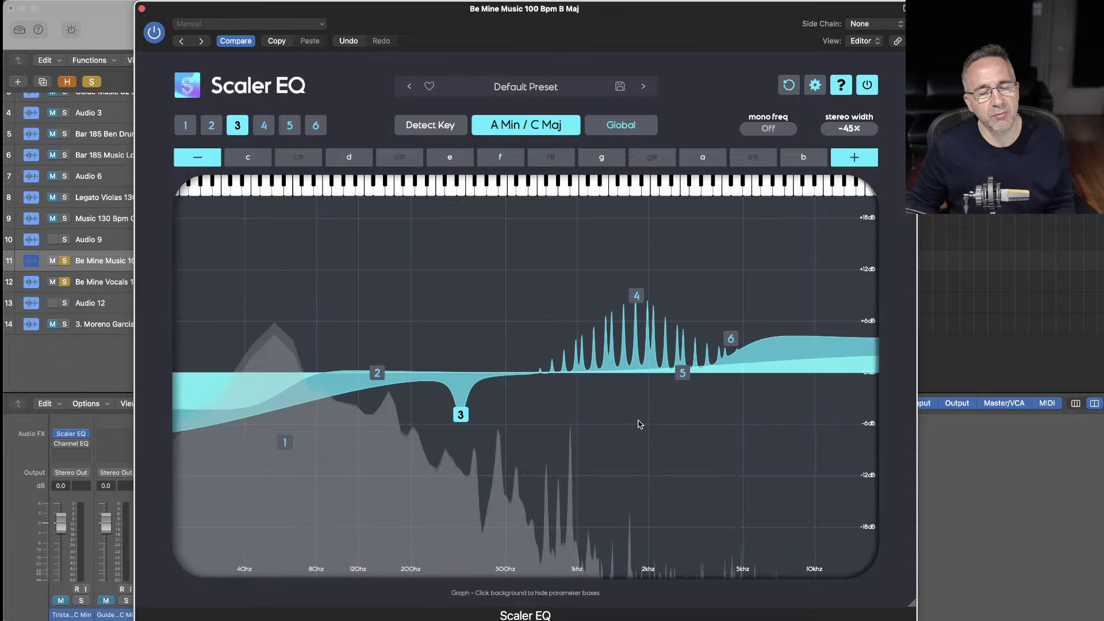